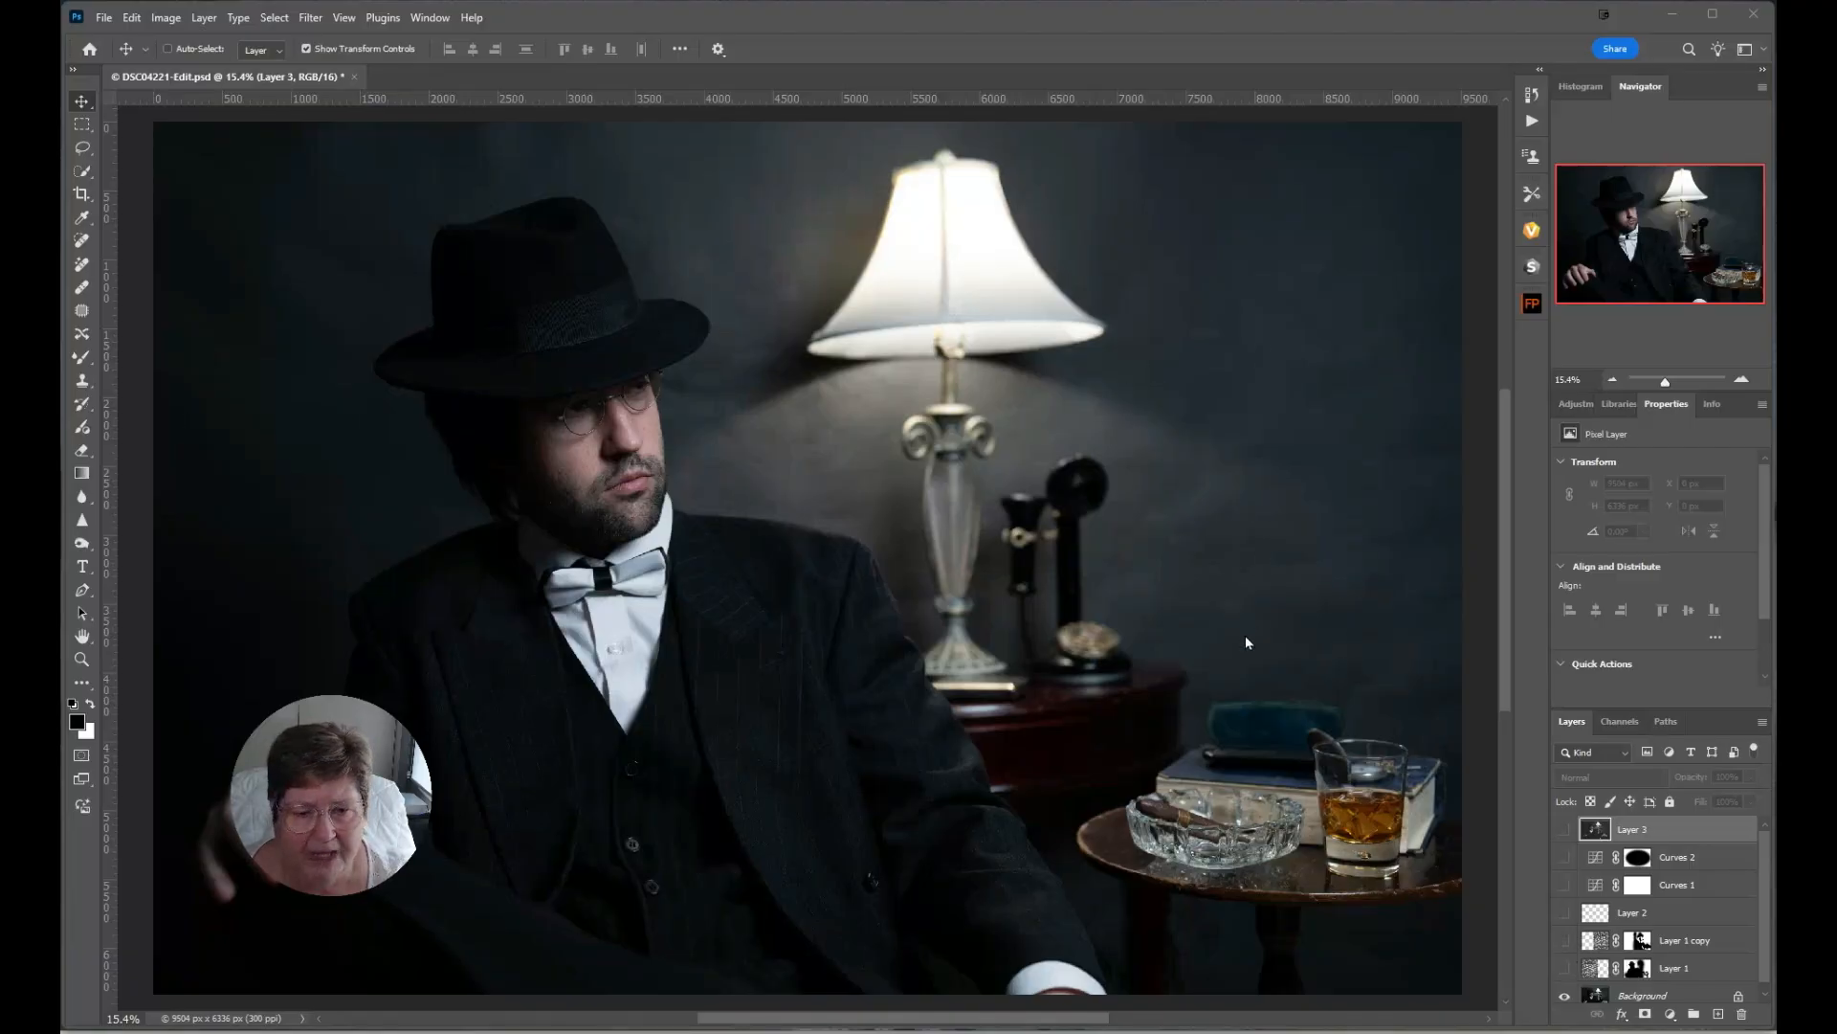
Show Layer 1 and Layer 1 copy, and raise Layer 1 copy's opacity to 100%.
click(1563, 970)
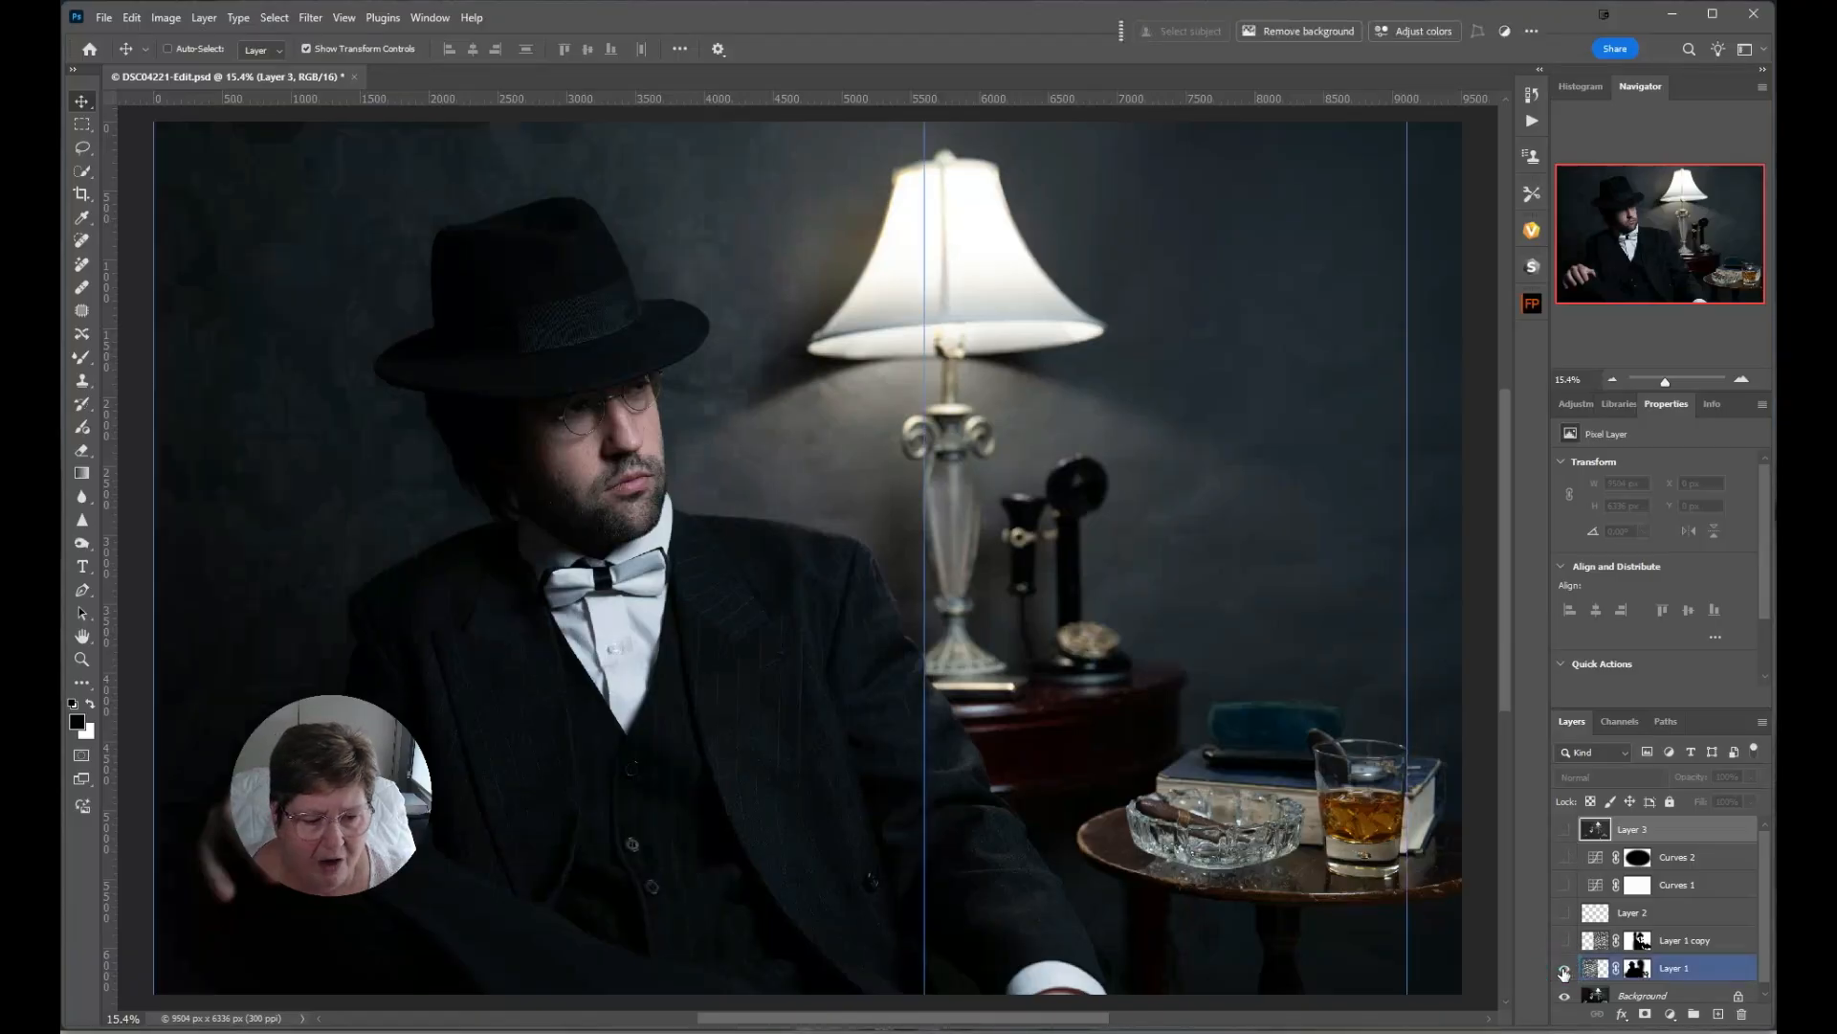
click(1566, 941)
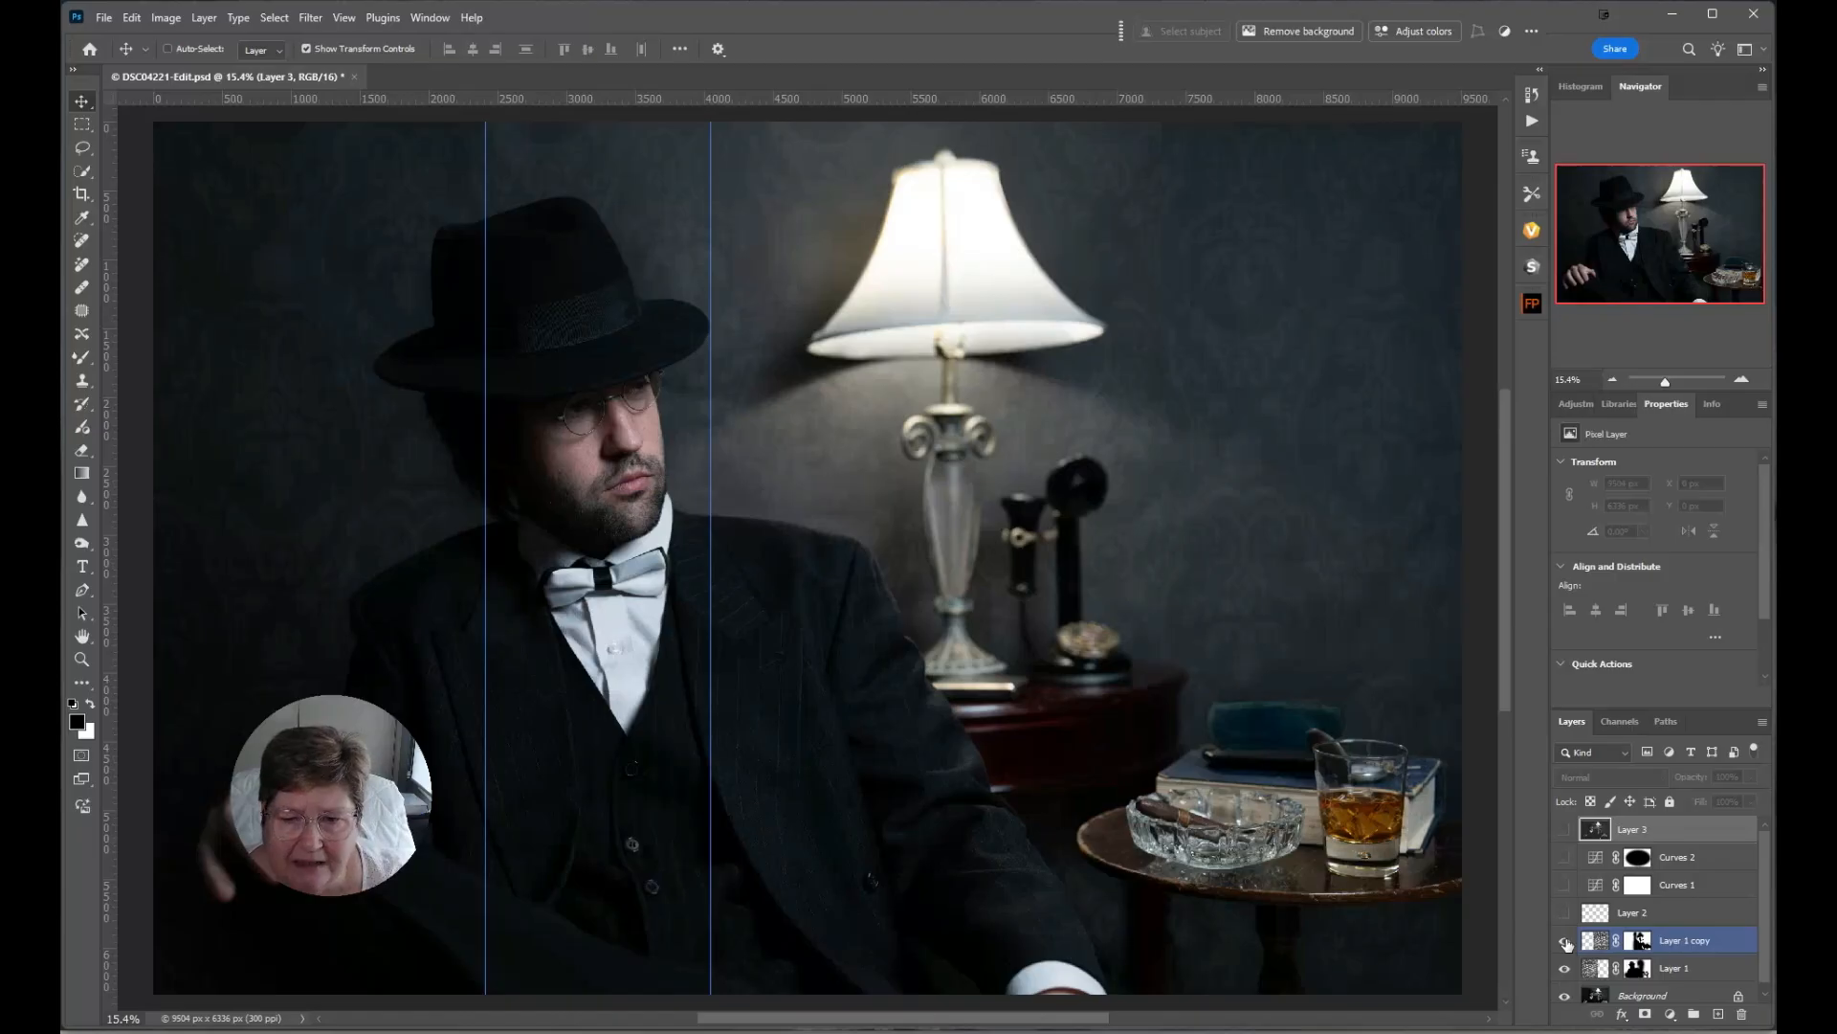
click(1720, 942)
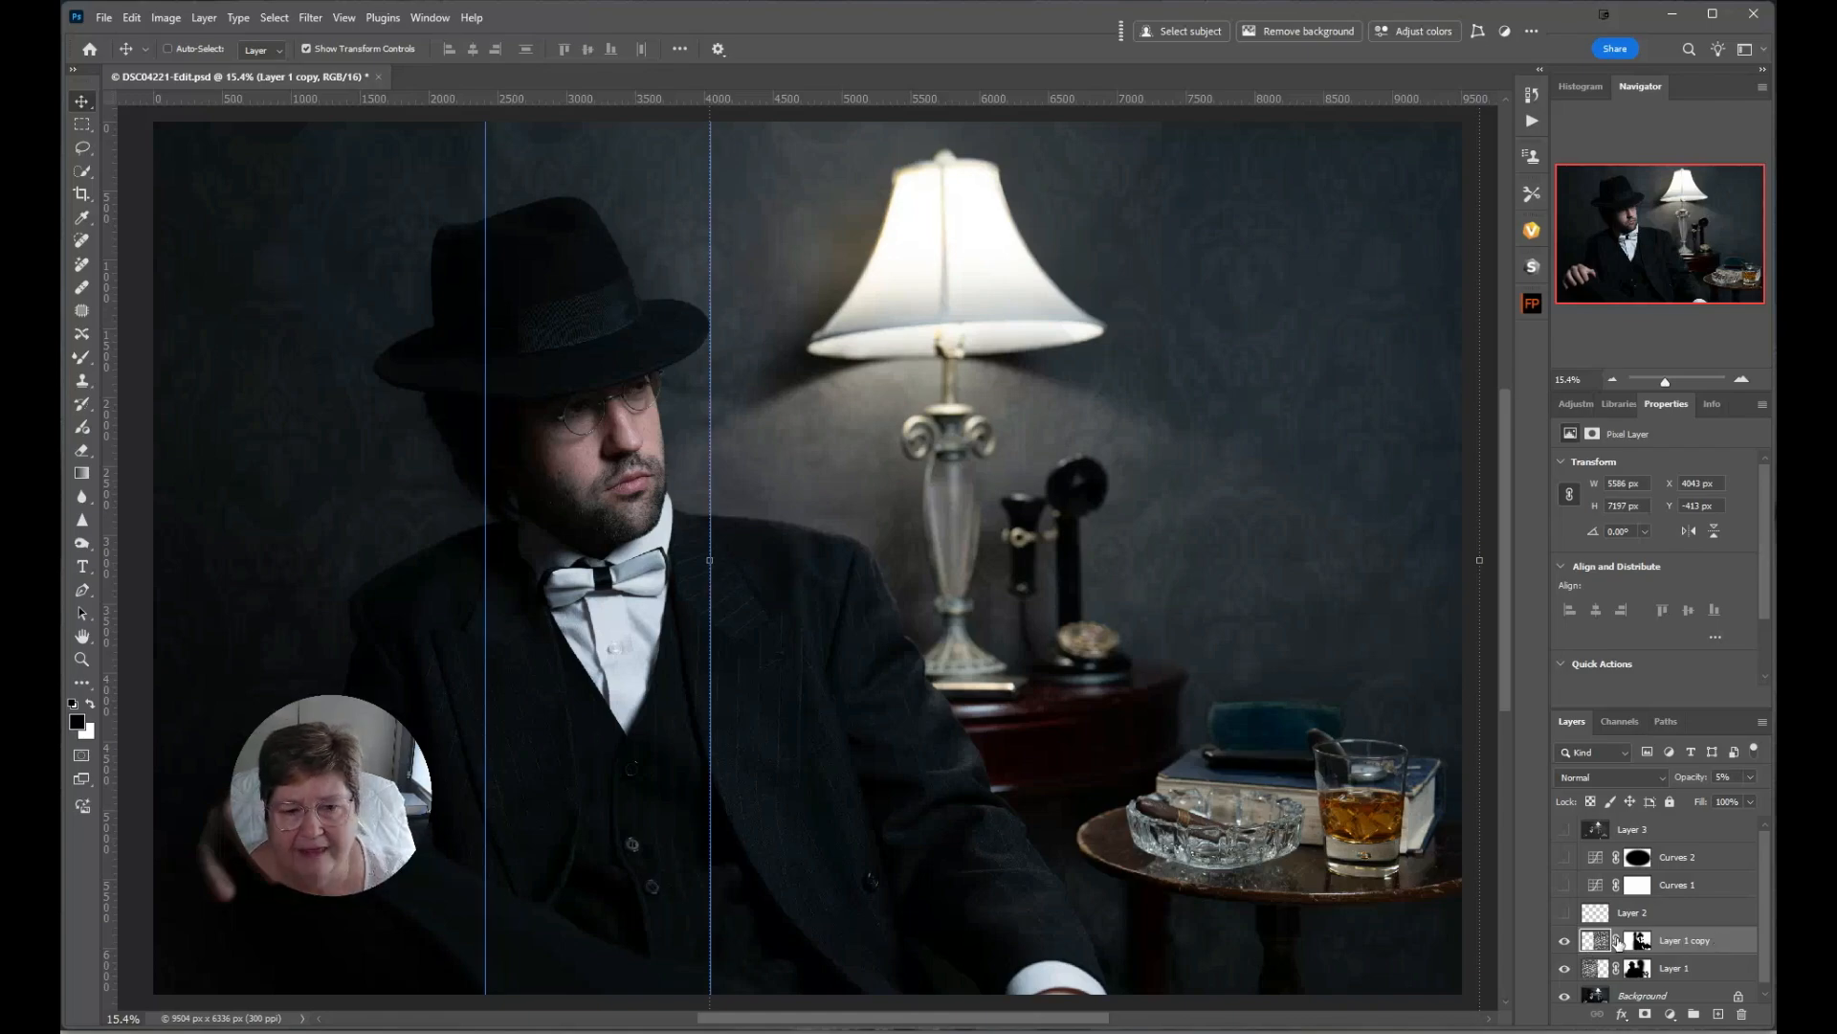
click(1747, 778)
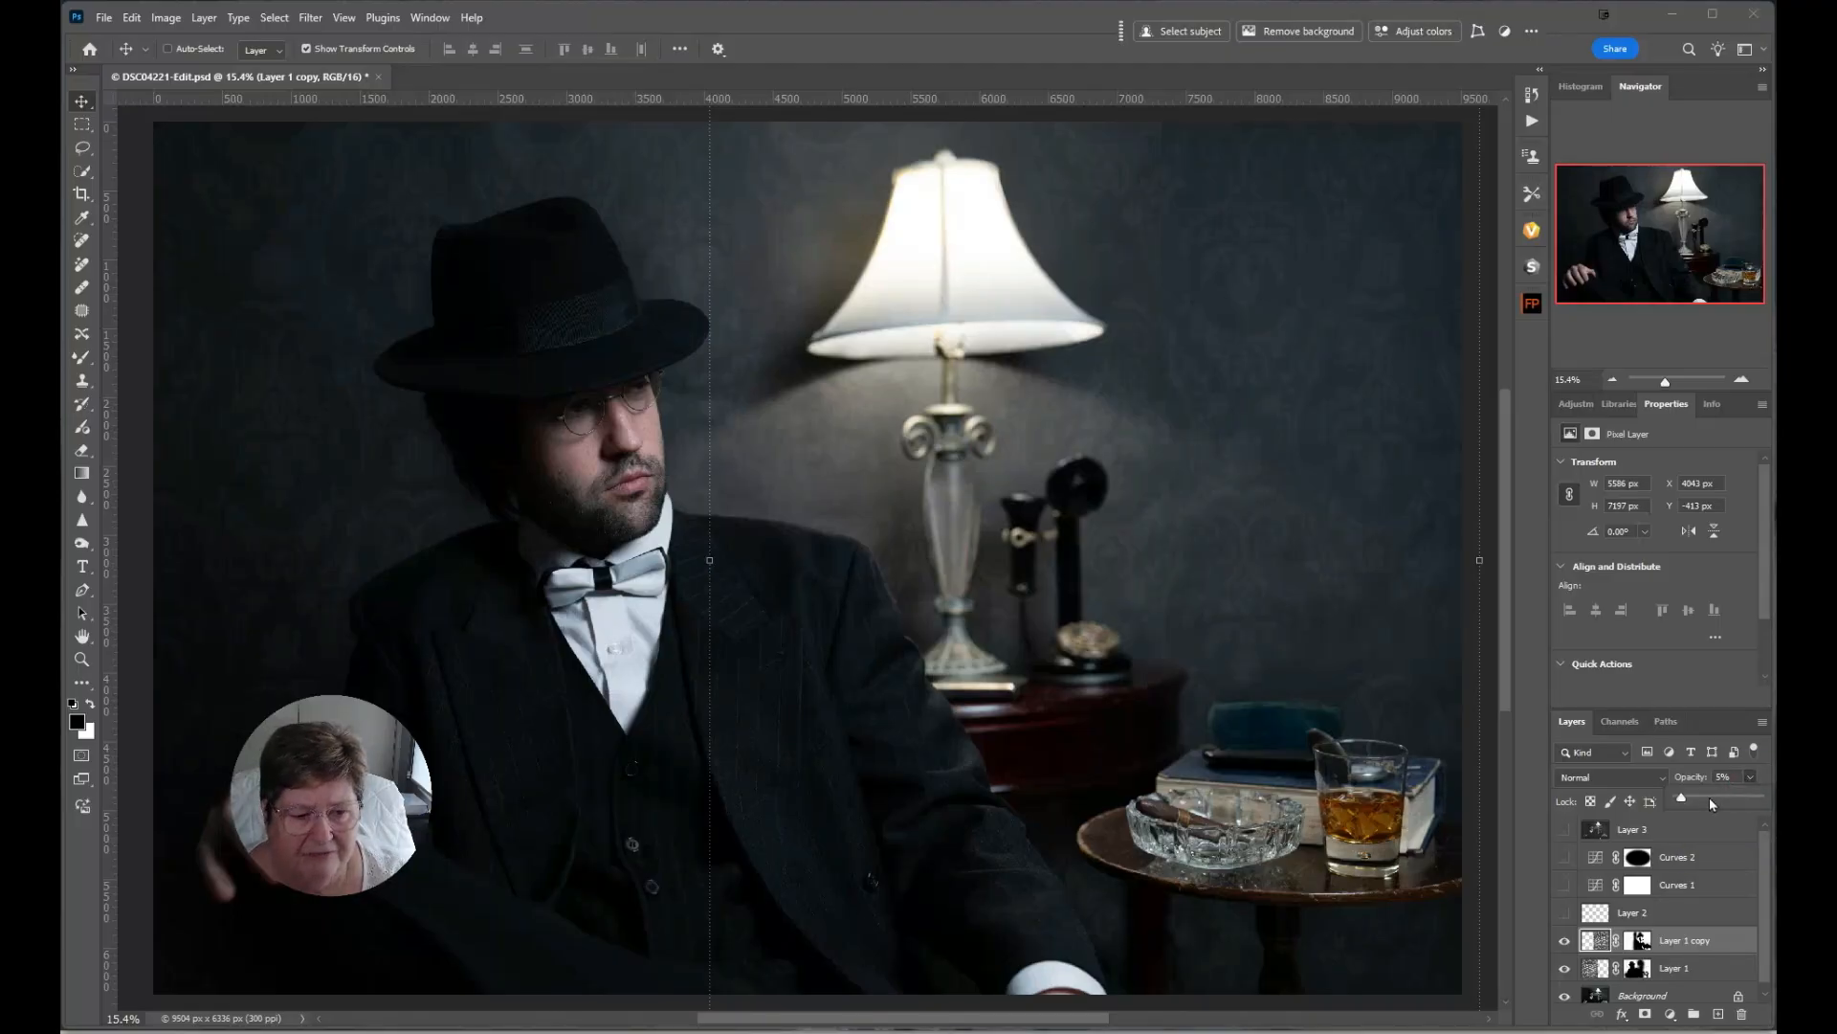
drag(1686, 804, 1759, 799)
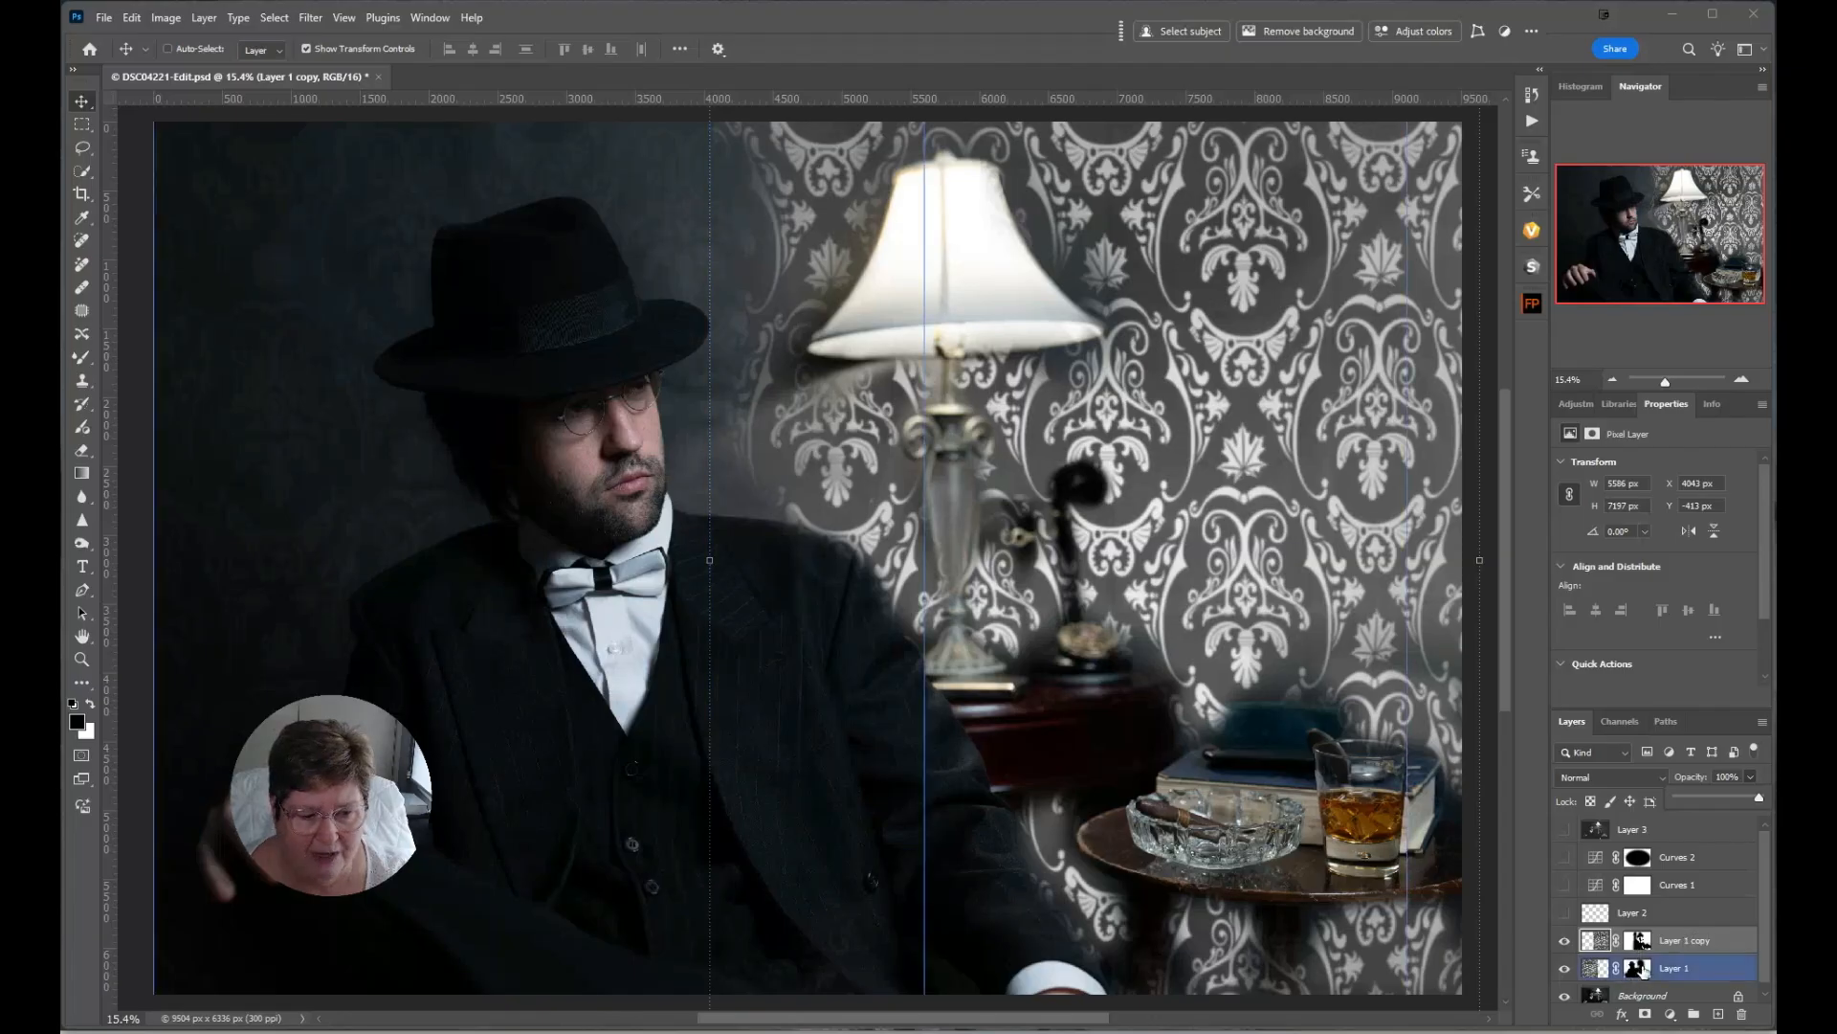
Toggle Layer 1 copy's visibility off and on, and preview its layer mask as a red overlay.
click(1565, 942)
click(1565, 942)
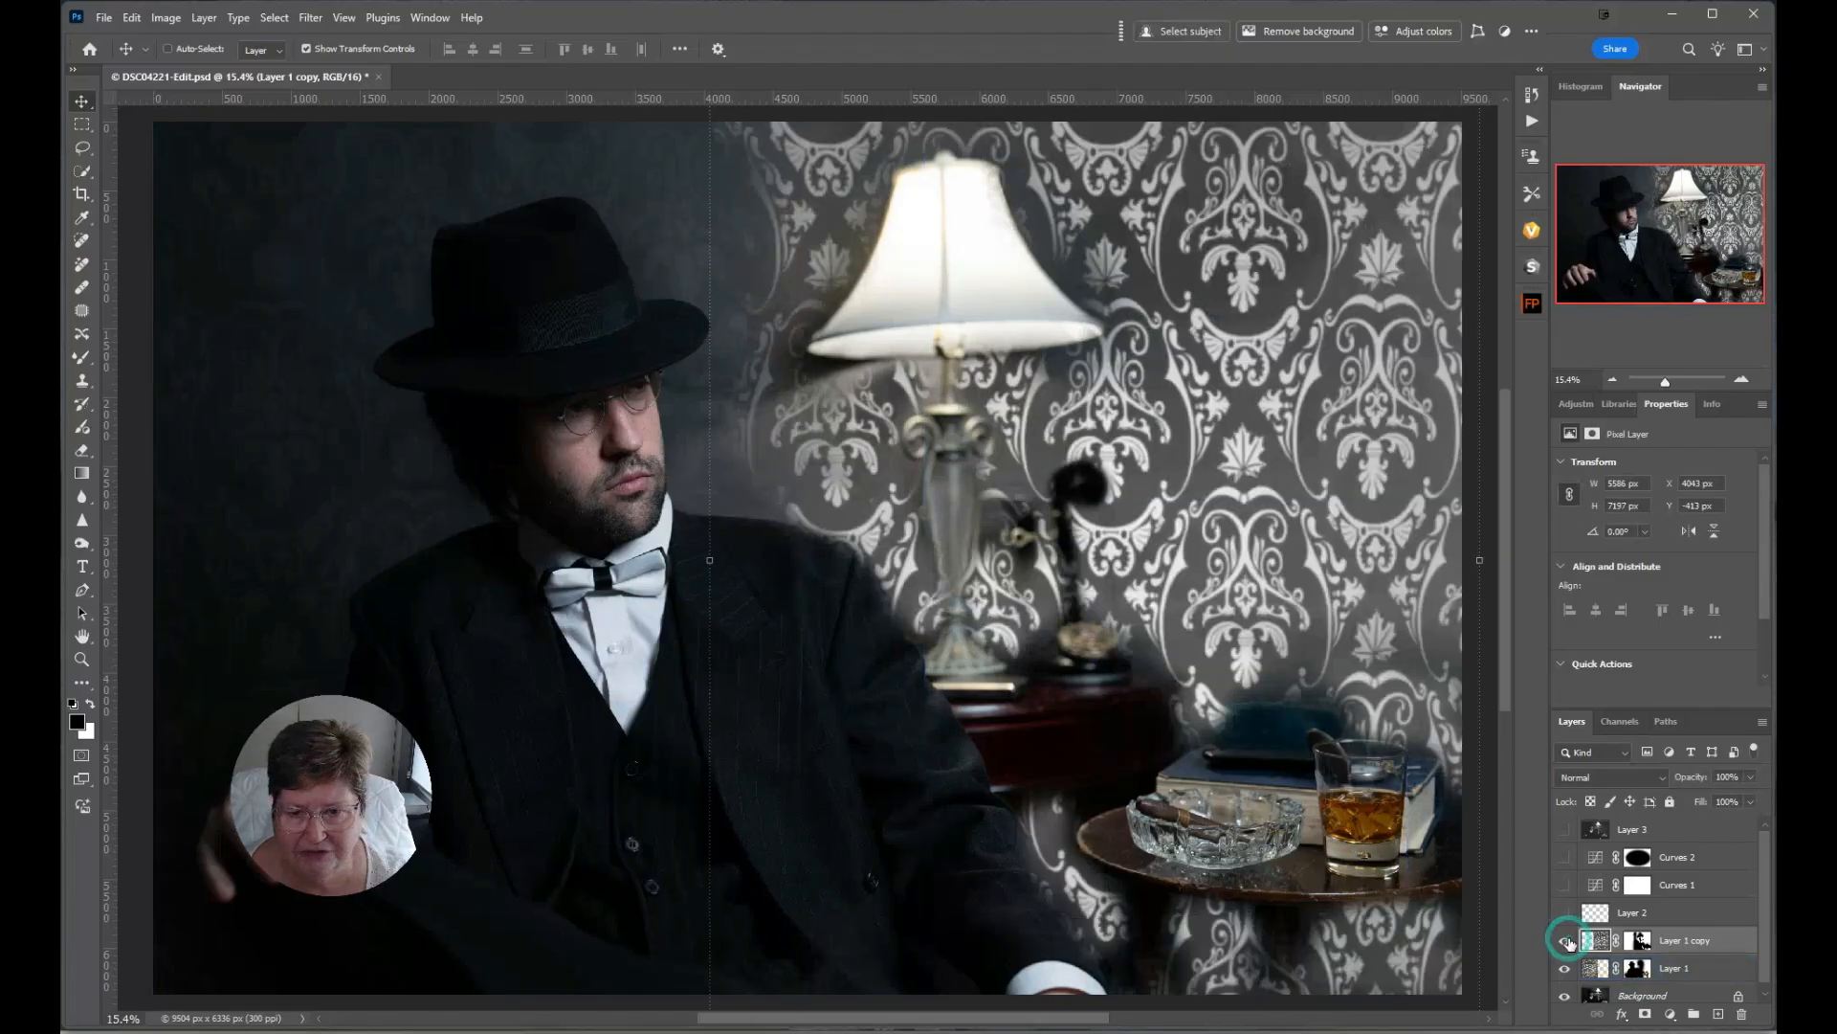
click(1640, 942)
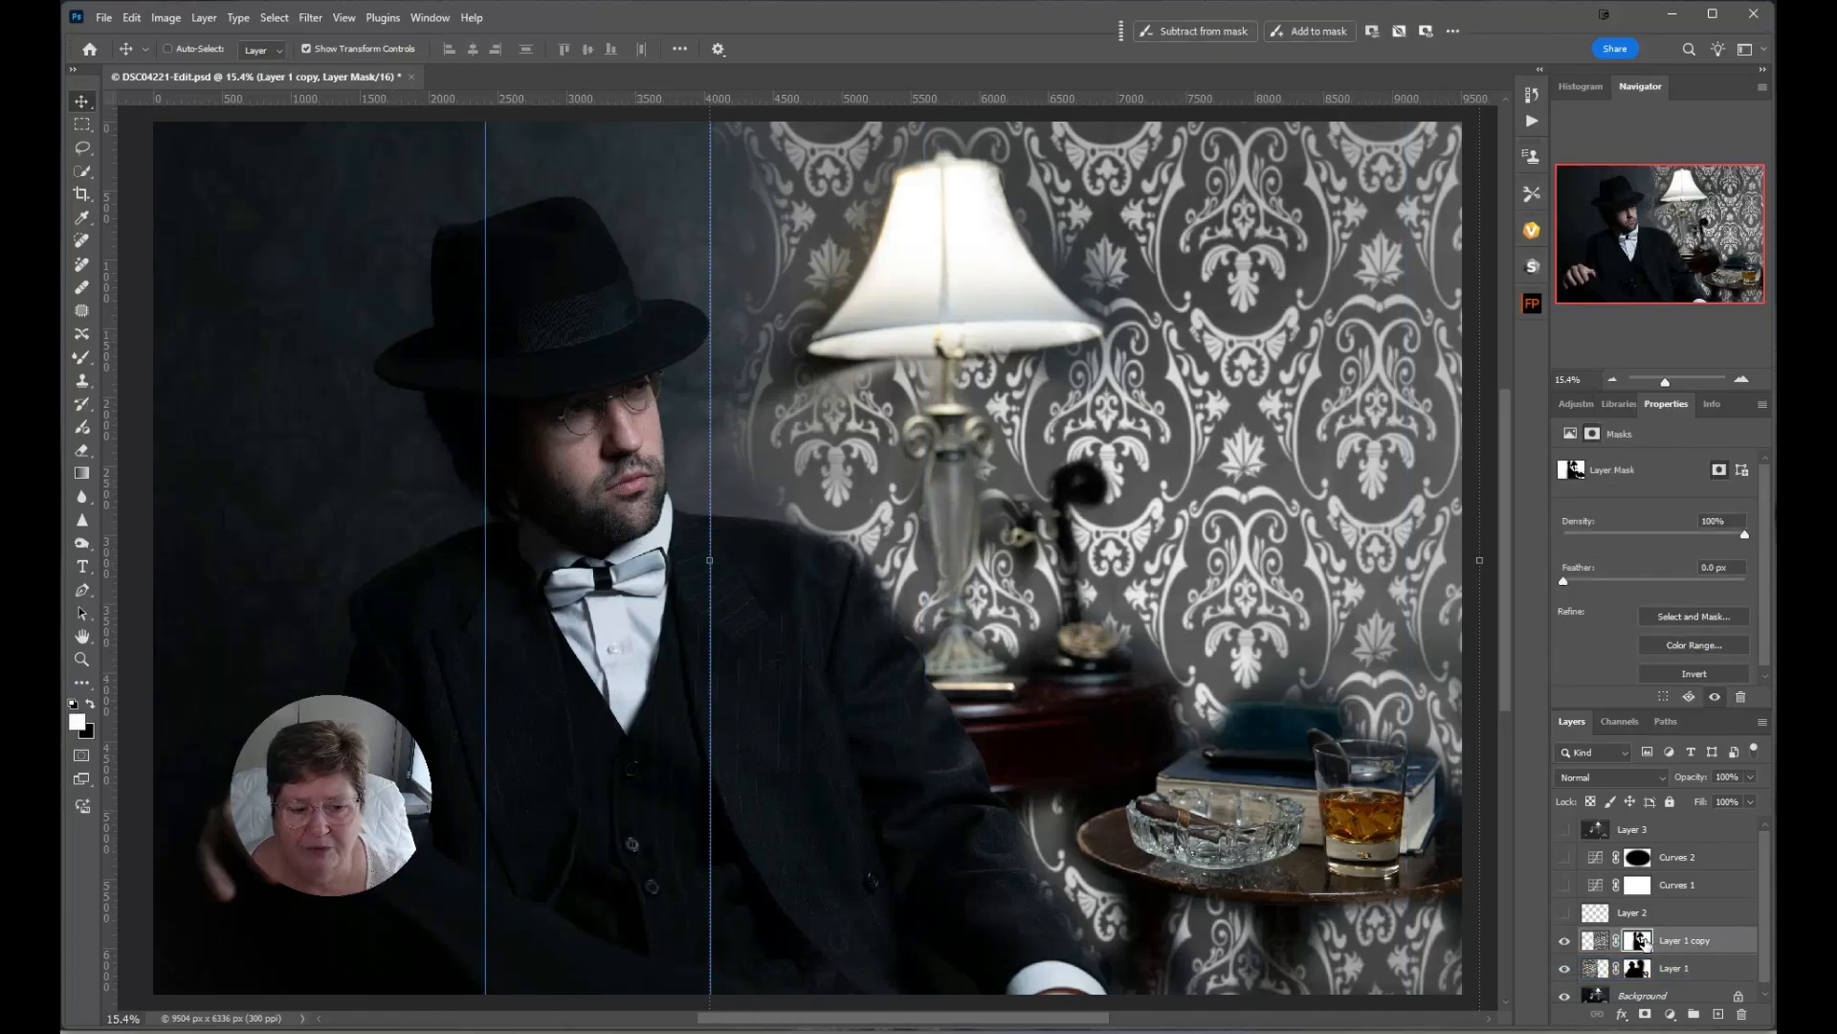
key(backslash)
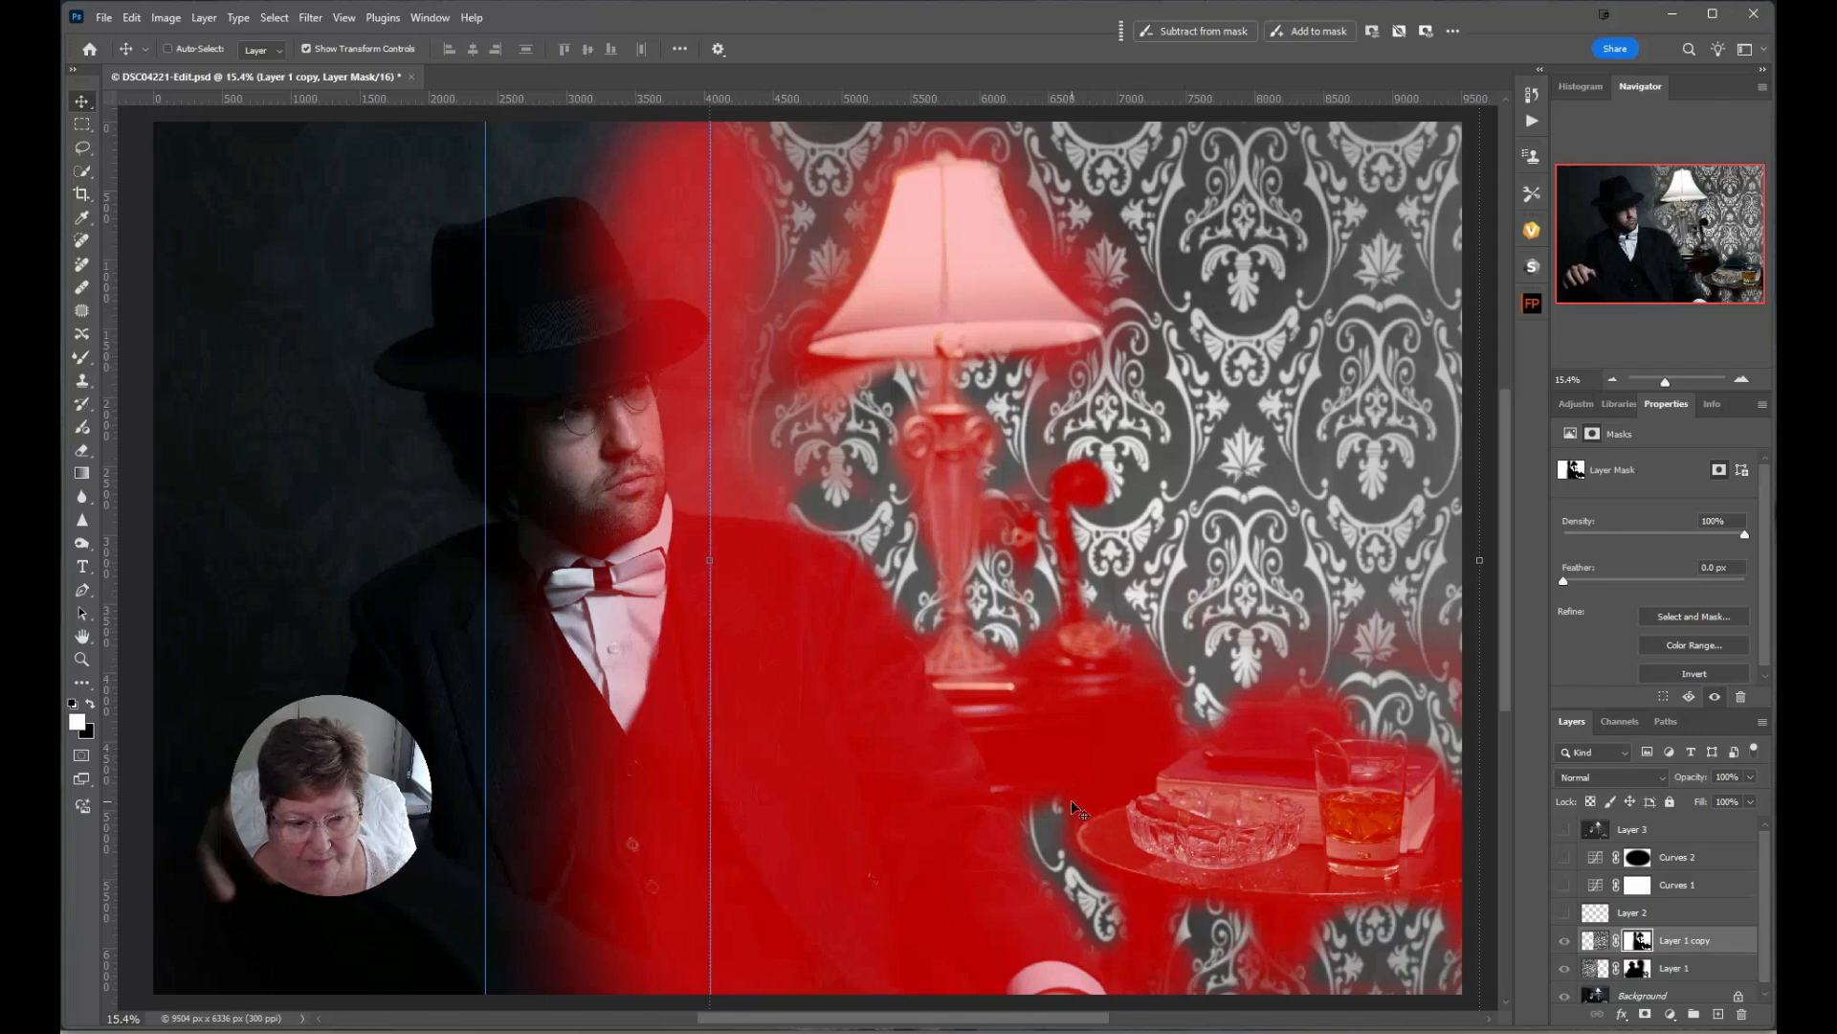
key(backslash)
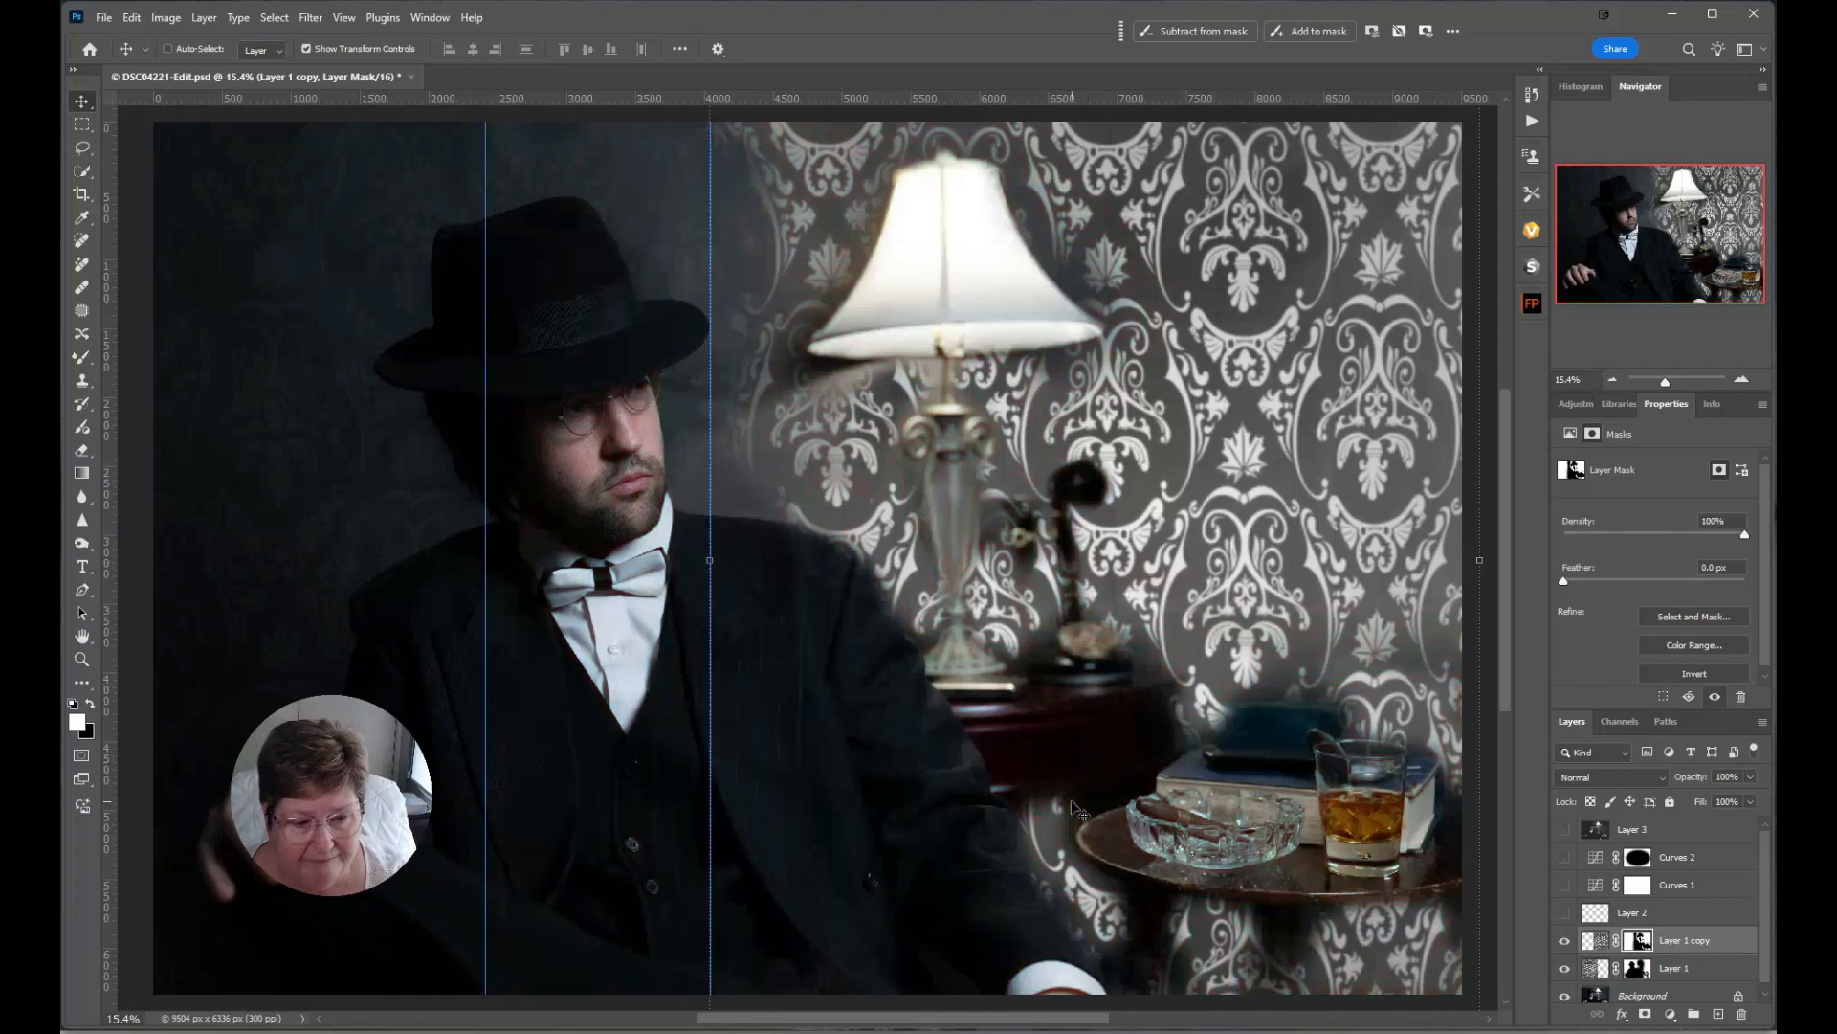
Lower the opacity of Layer 1 copy to 7%.
click(1692, 938)
click(1750, 776)
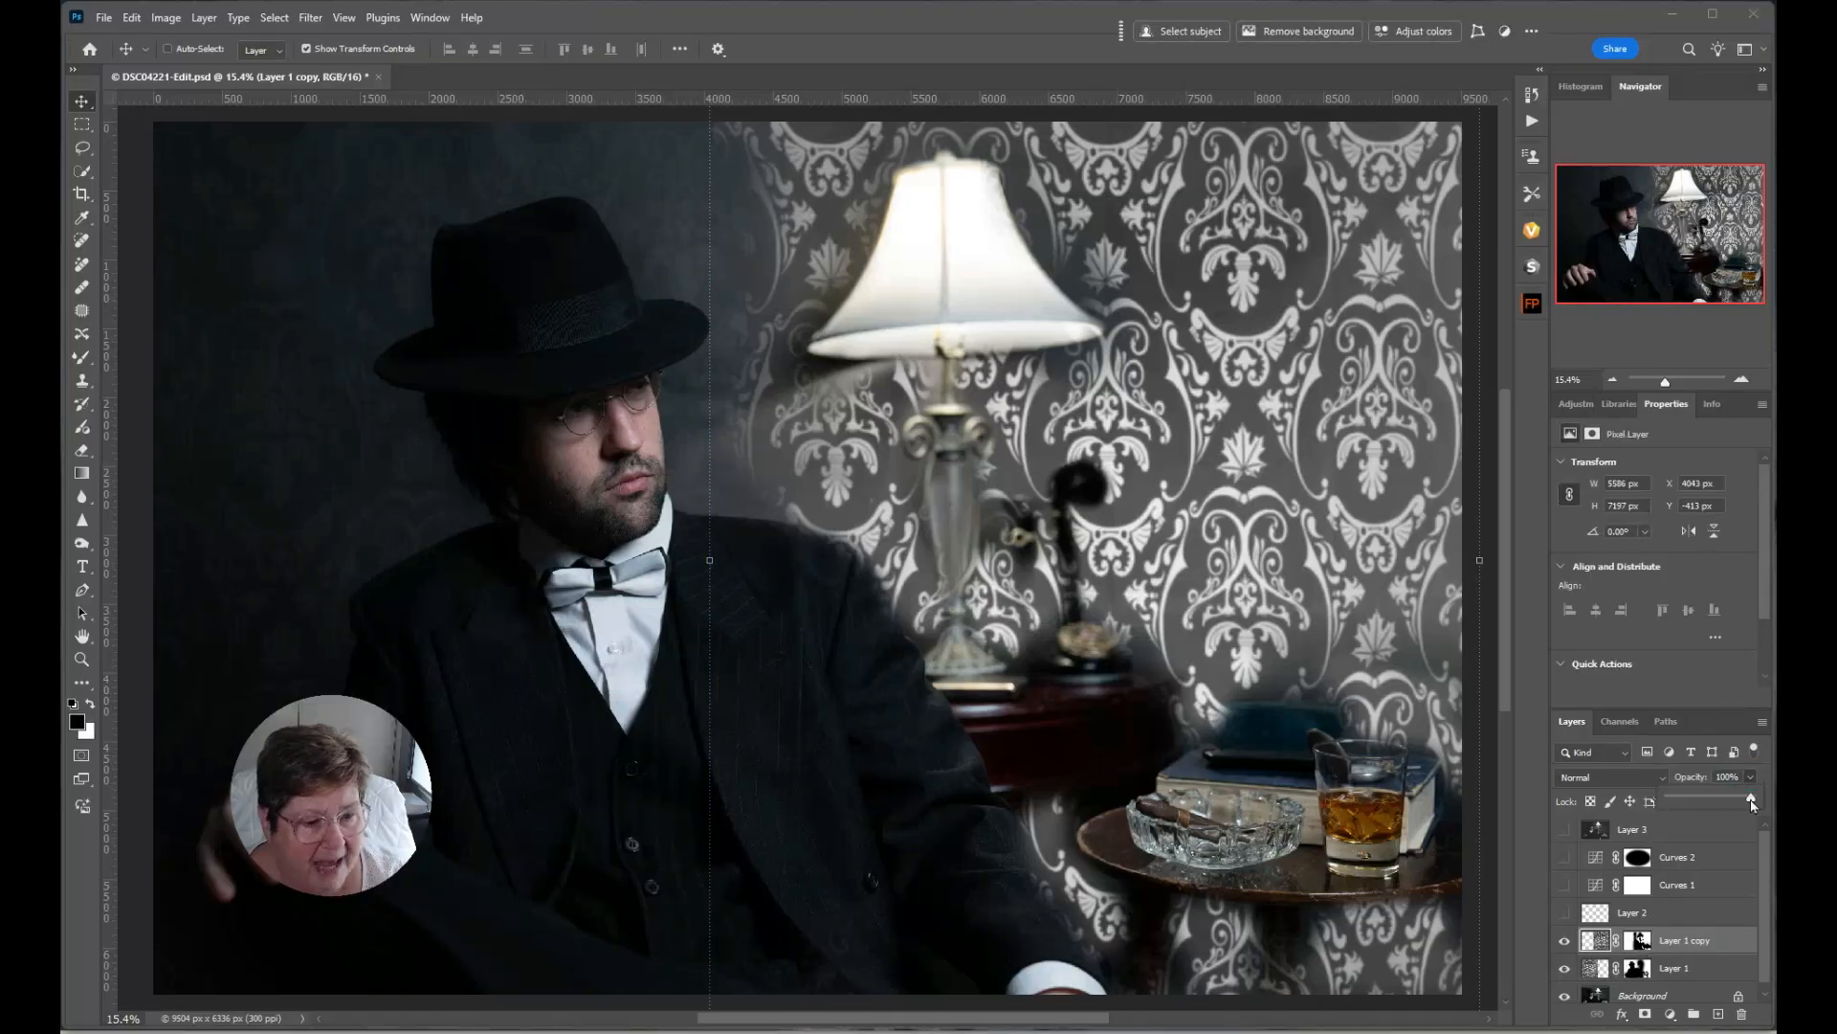
drag(1752, 802, 1676, 806)
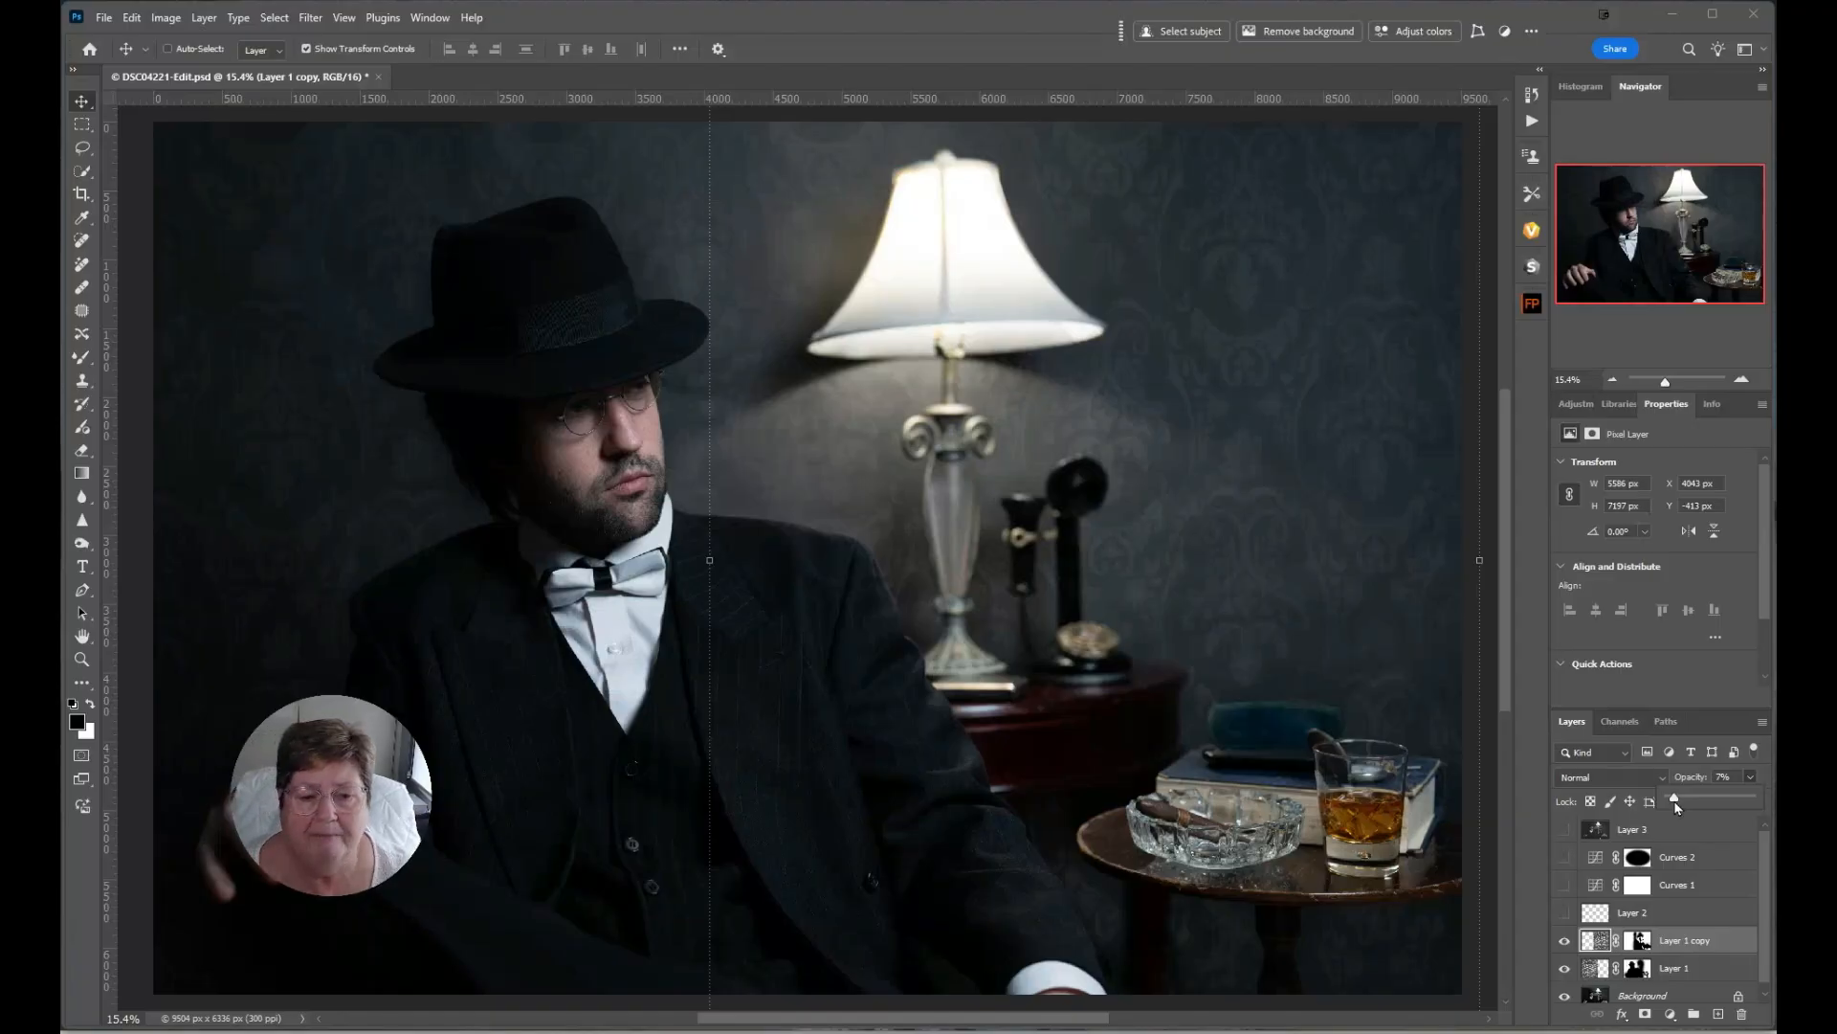
Show Layer 2, Curves 1, Curves 2 and Layer 3.
click(1564, 912)
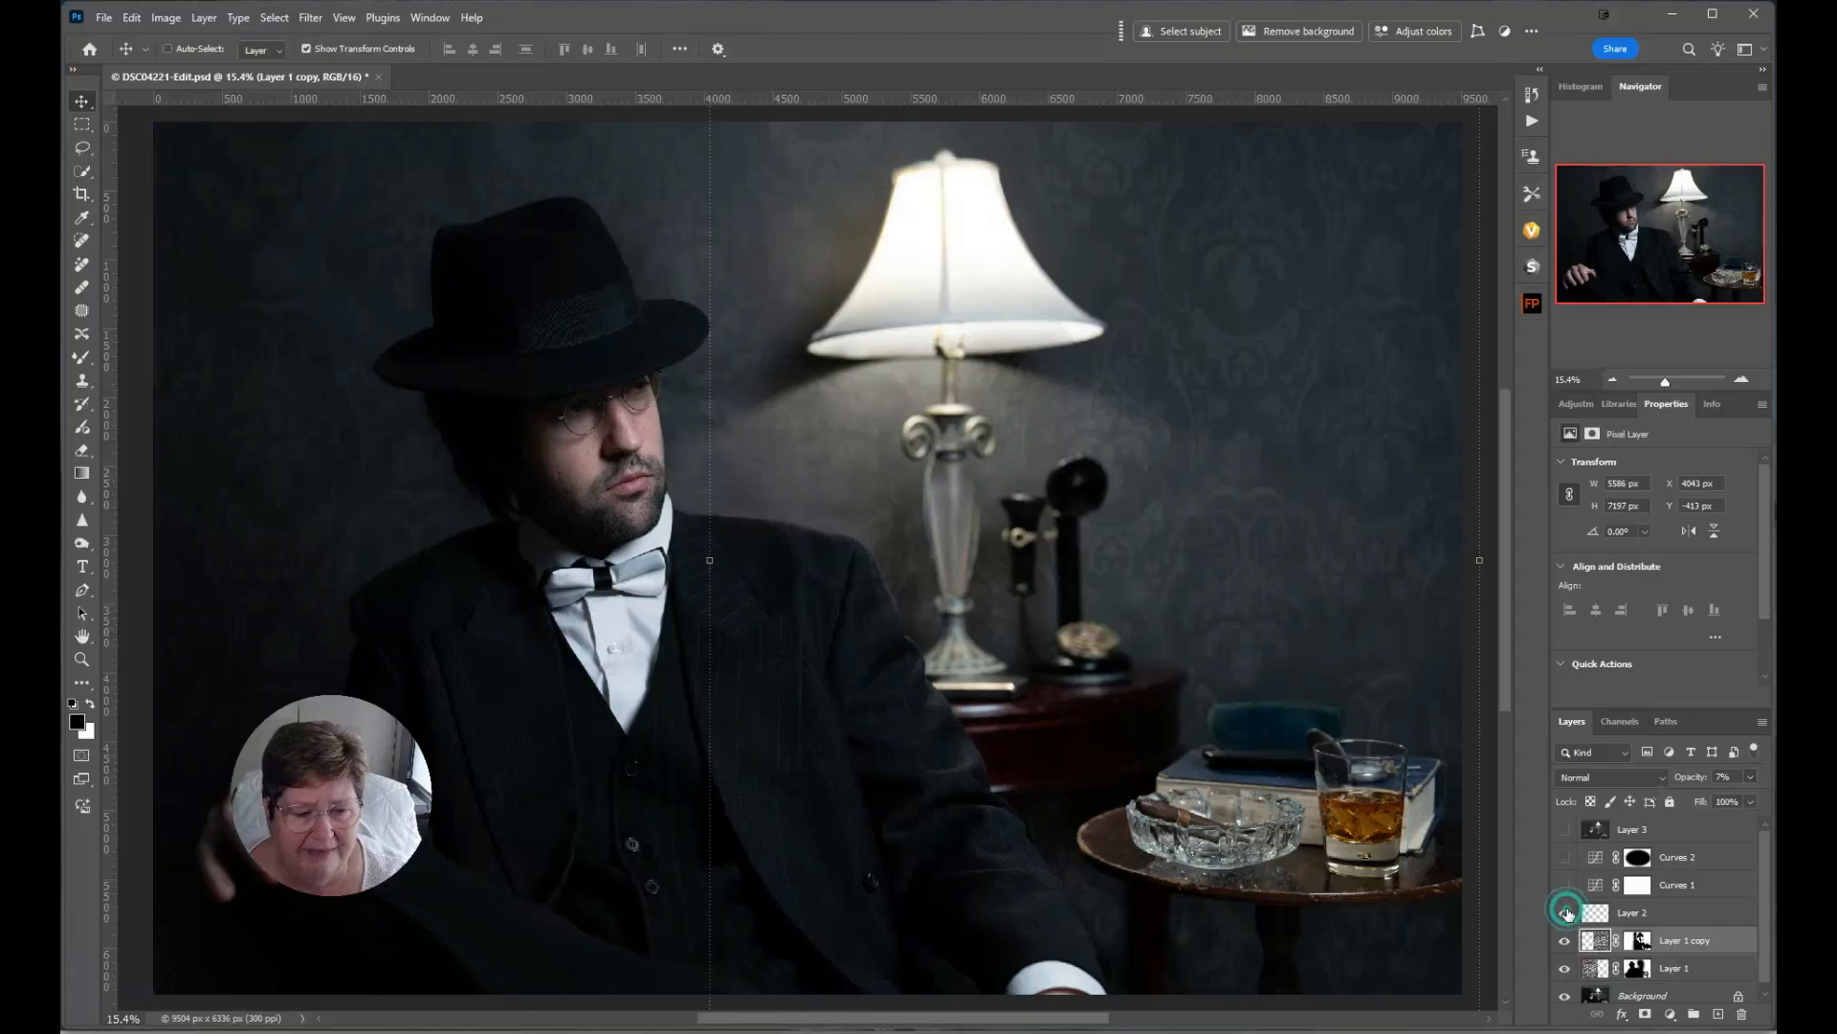
click(1565, 885)
click(1565, 856)
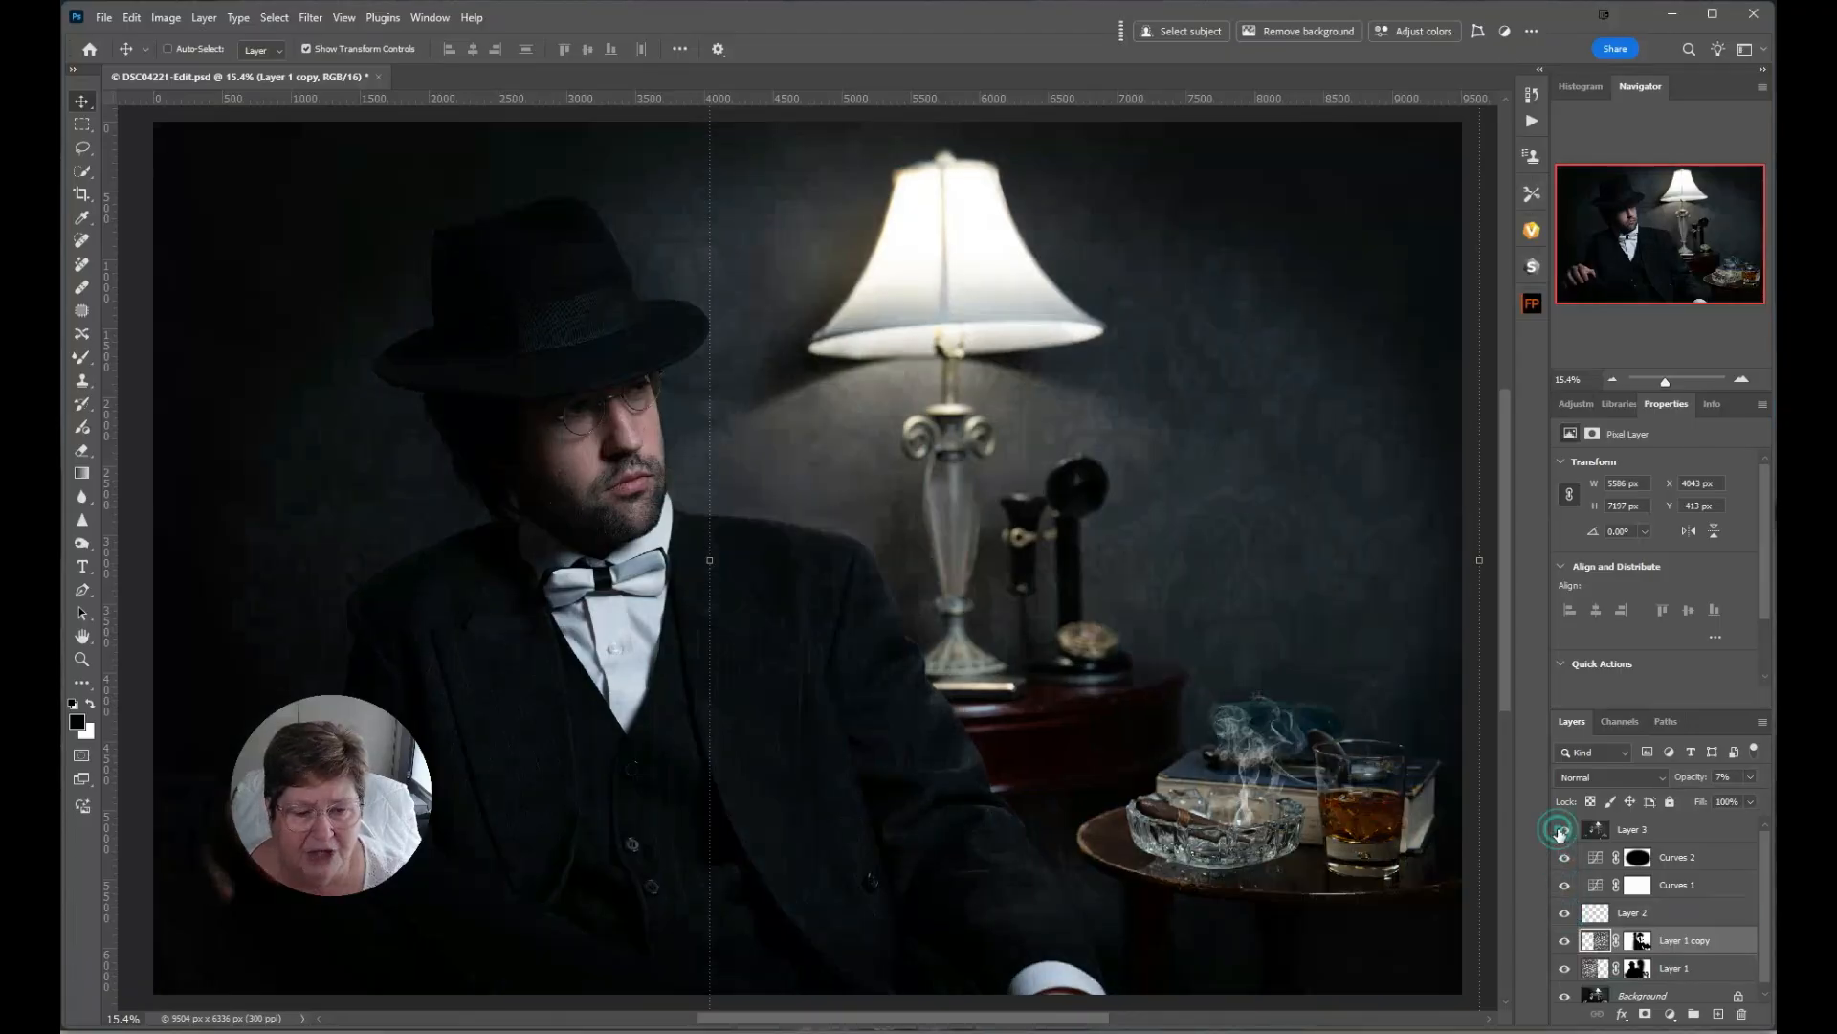
click(1565, 829)
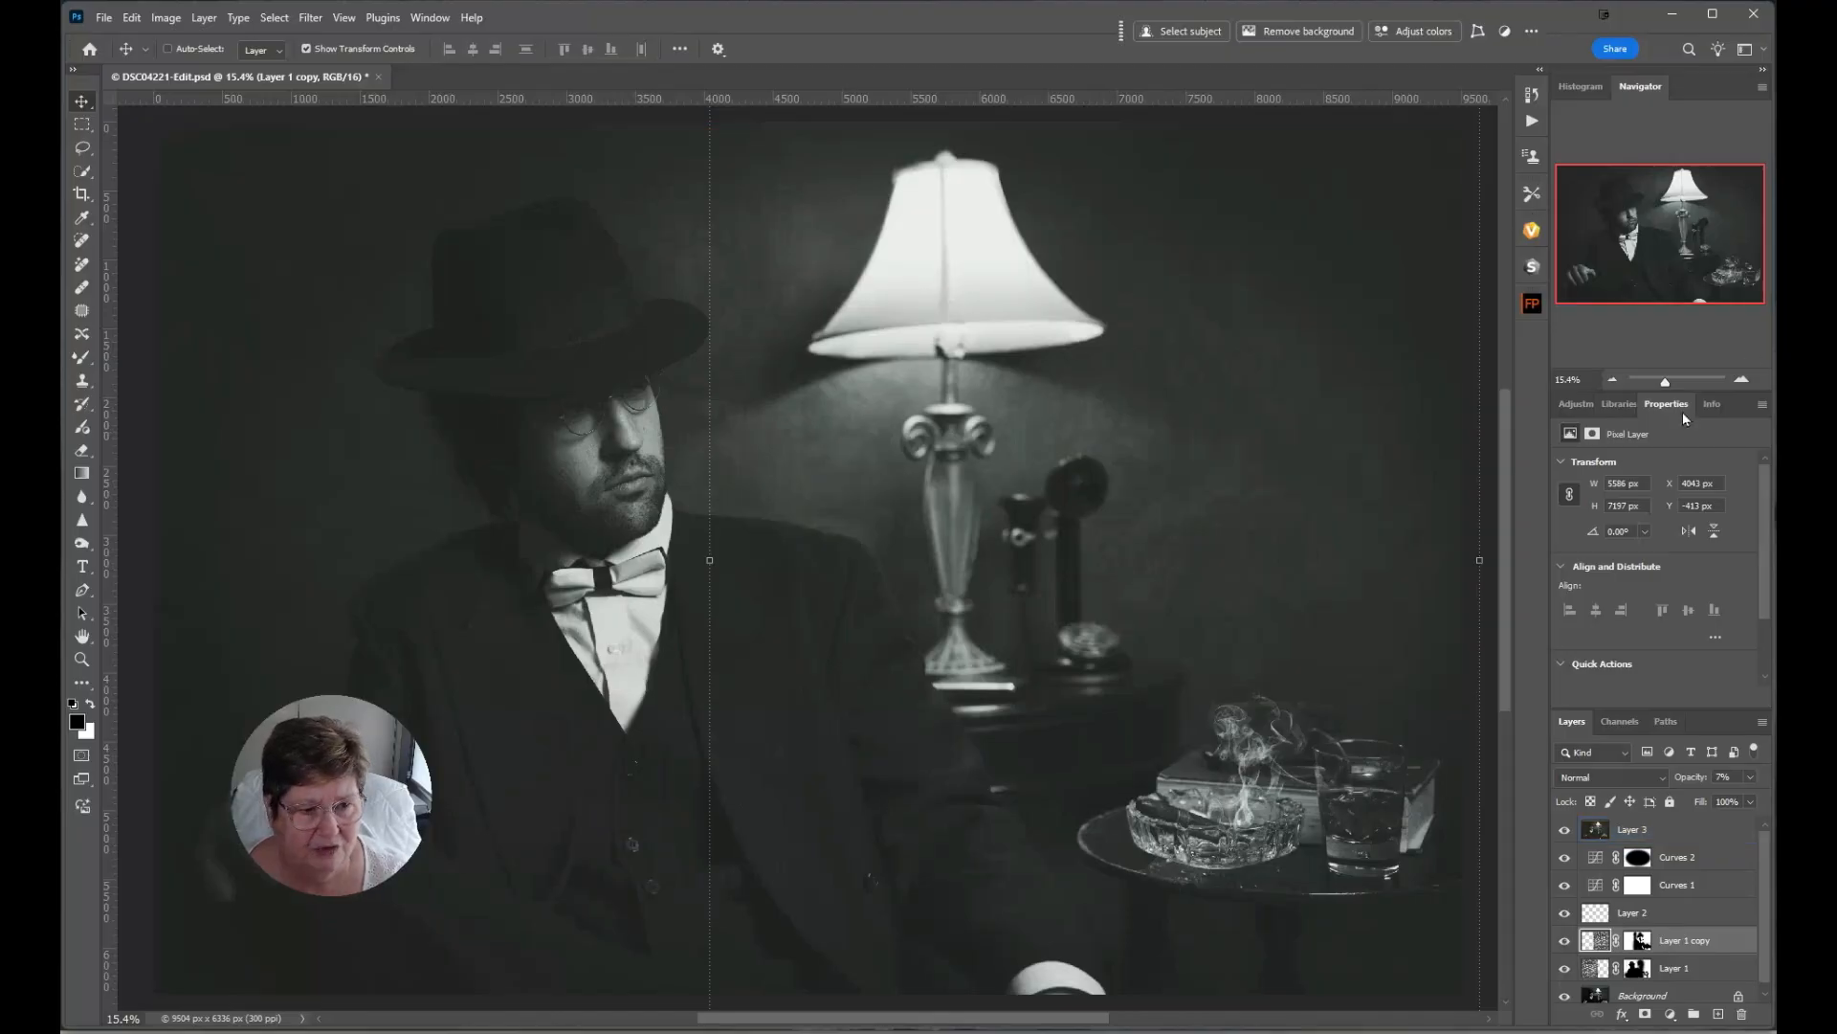
Open the Atmosphere Pack library and browse to its background textures.
click(1616, 404)
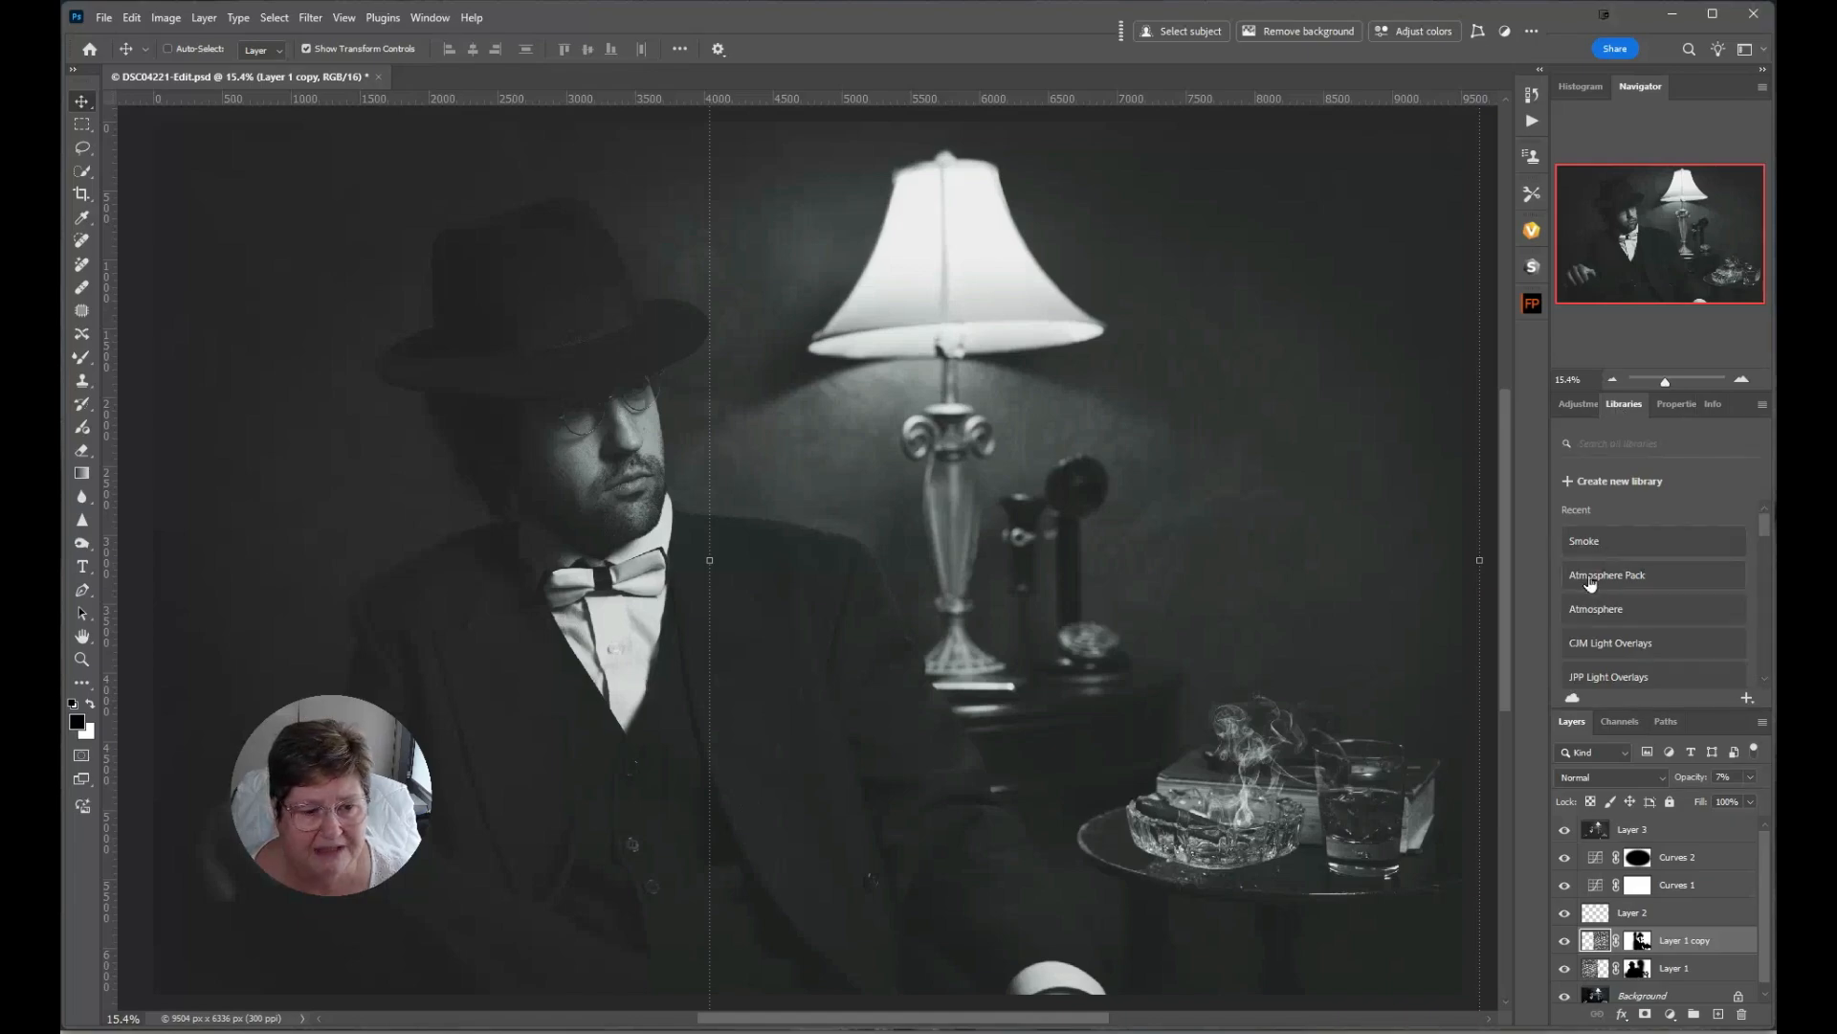
click(1591, 581)
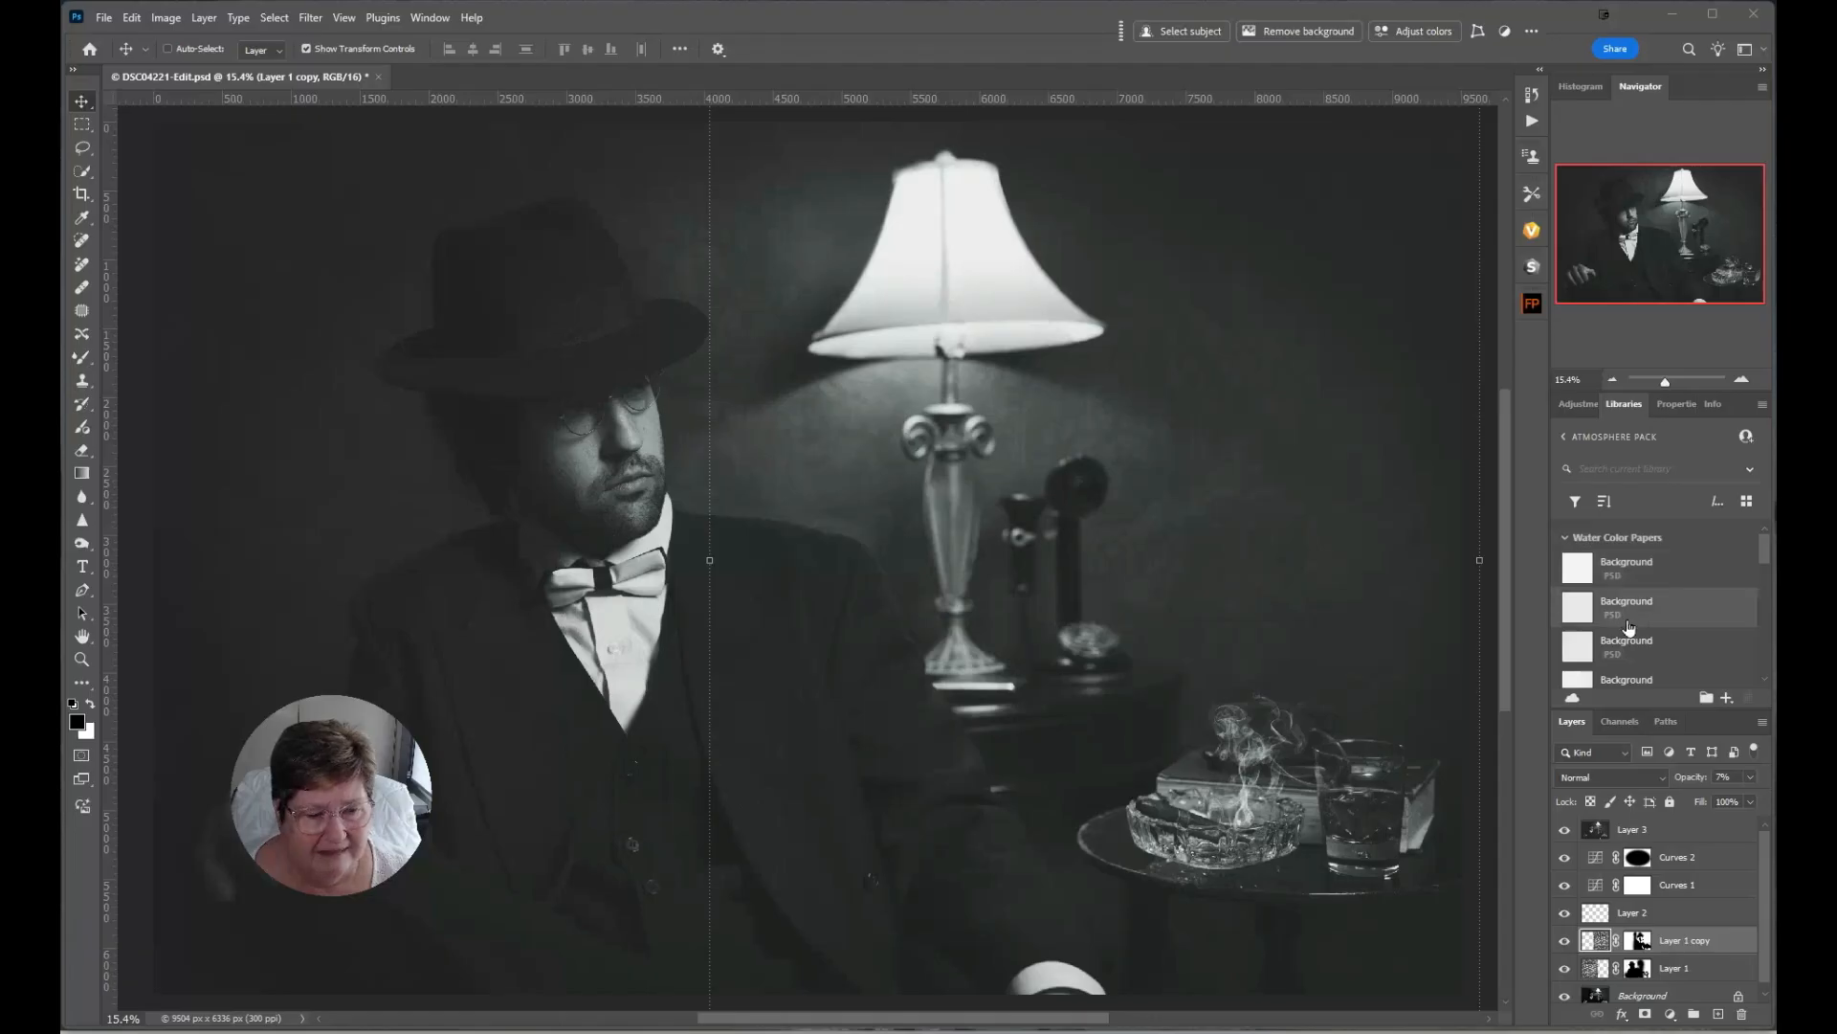
scroll(1630, 627, down, 5)
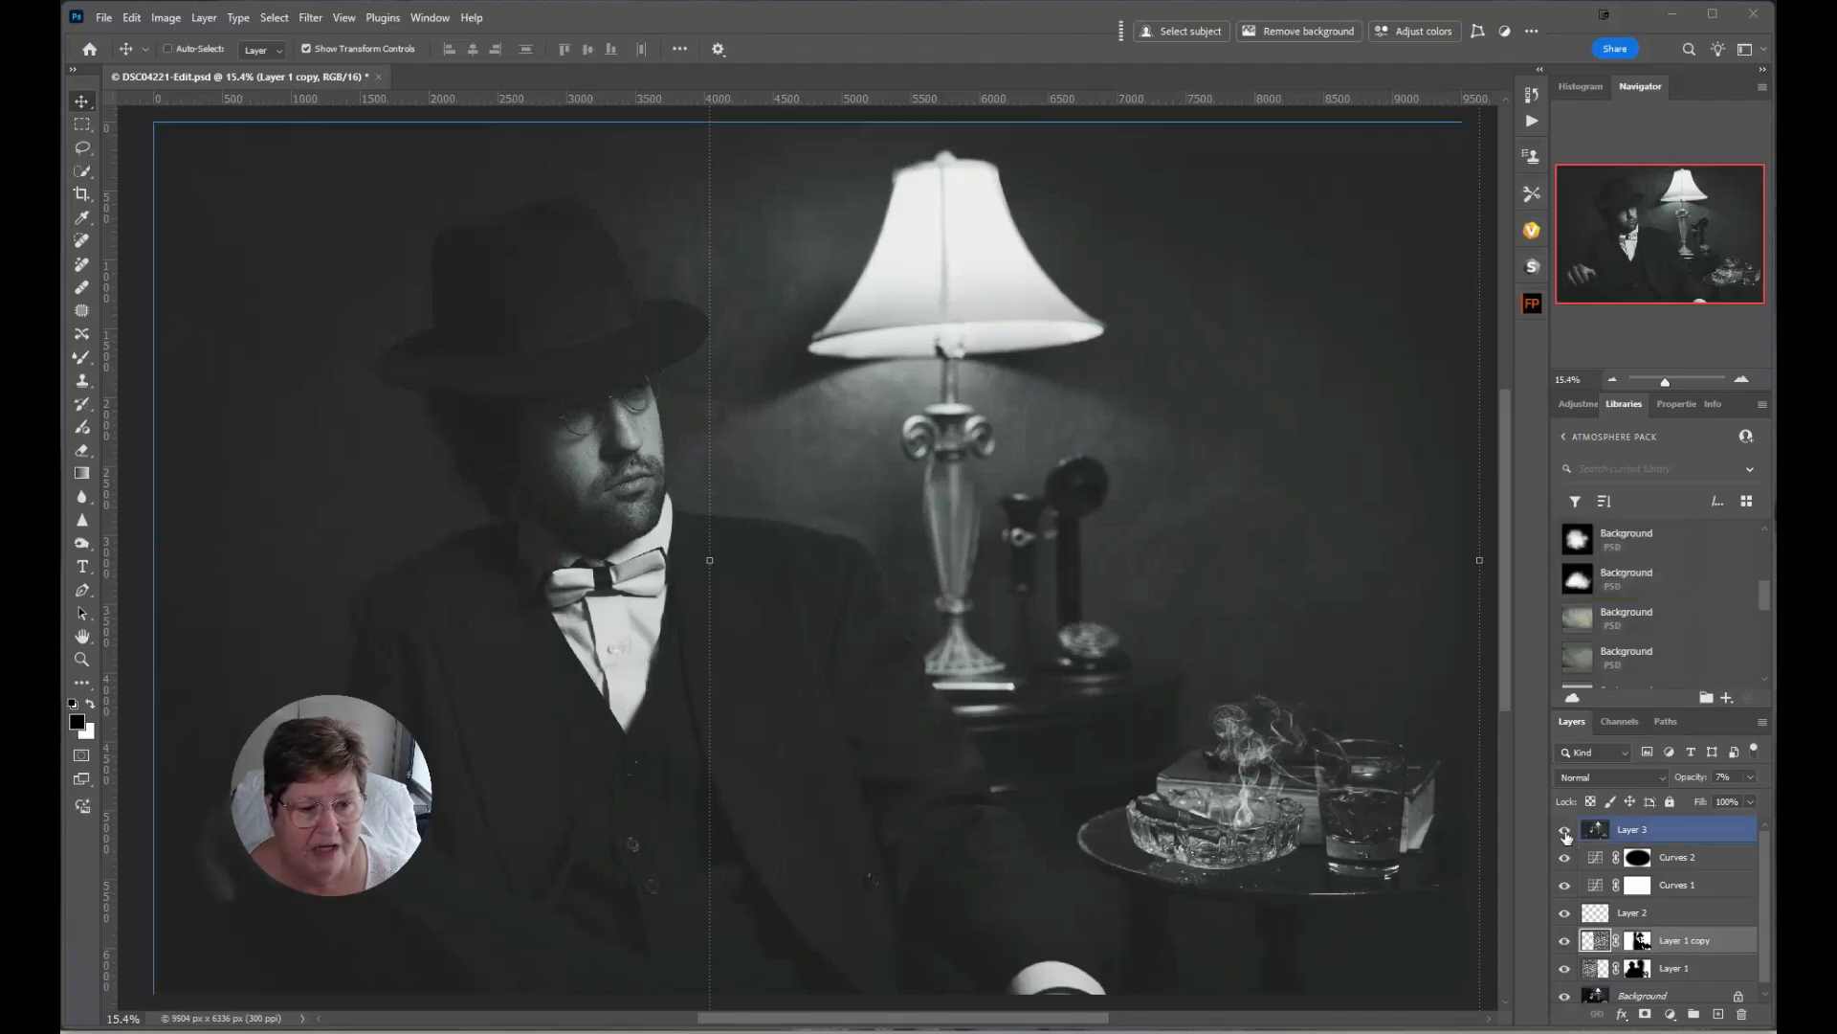
Hide all layers above the Background photo and place the grey-green cloudy library texture directly above it, scaled to about 317% to fill the canvas.
drag(1564, 829, 1562, 979)
click(1642, 995)
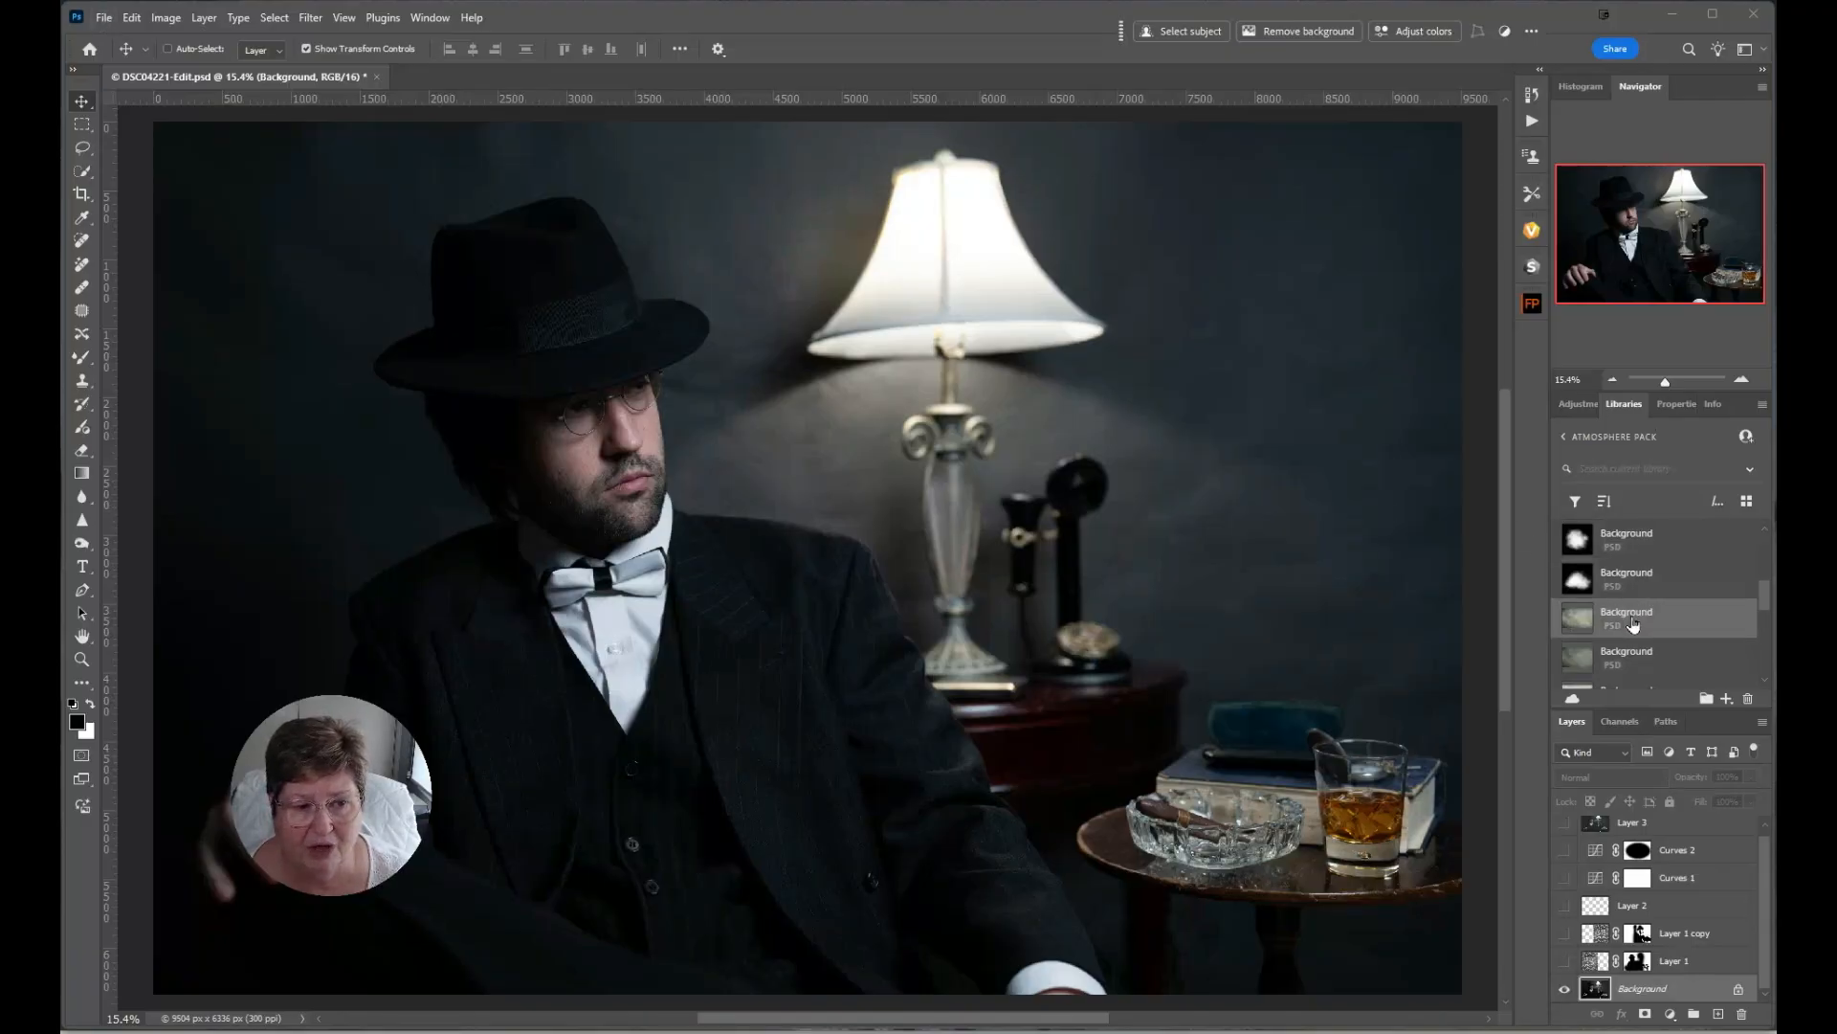
drag(1632, 618, 363, 268)
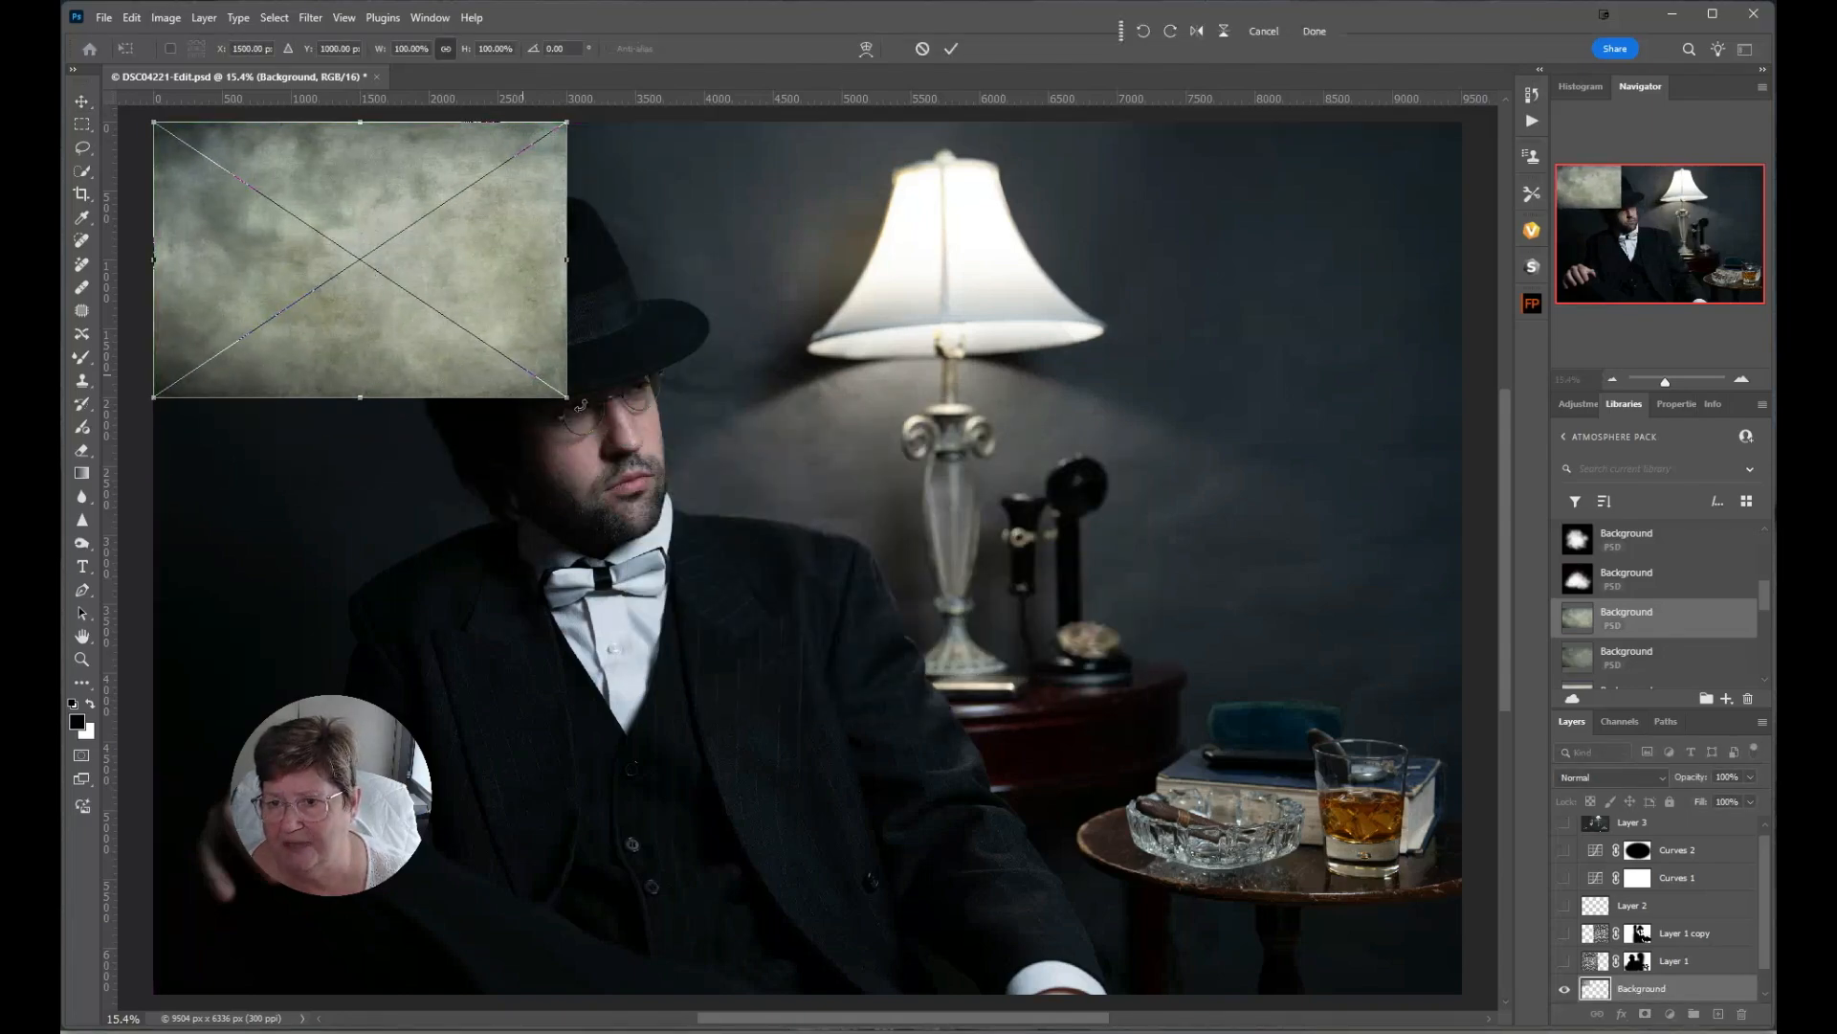
drag(566, 394, 1335, 465)
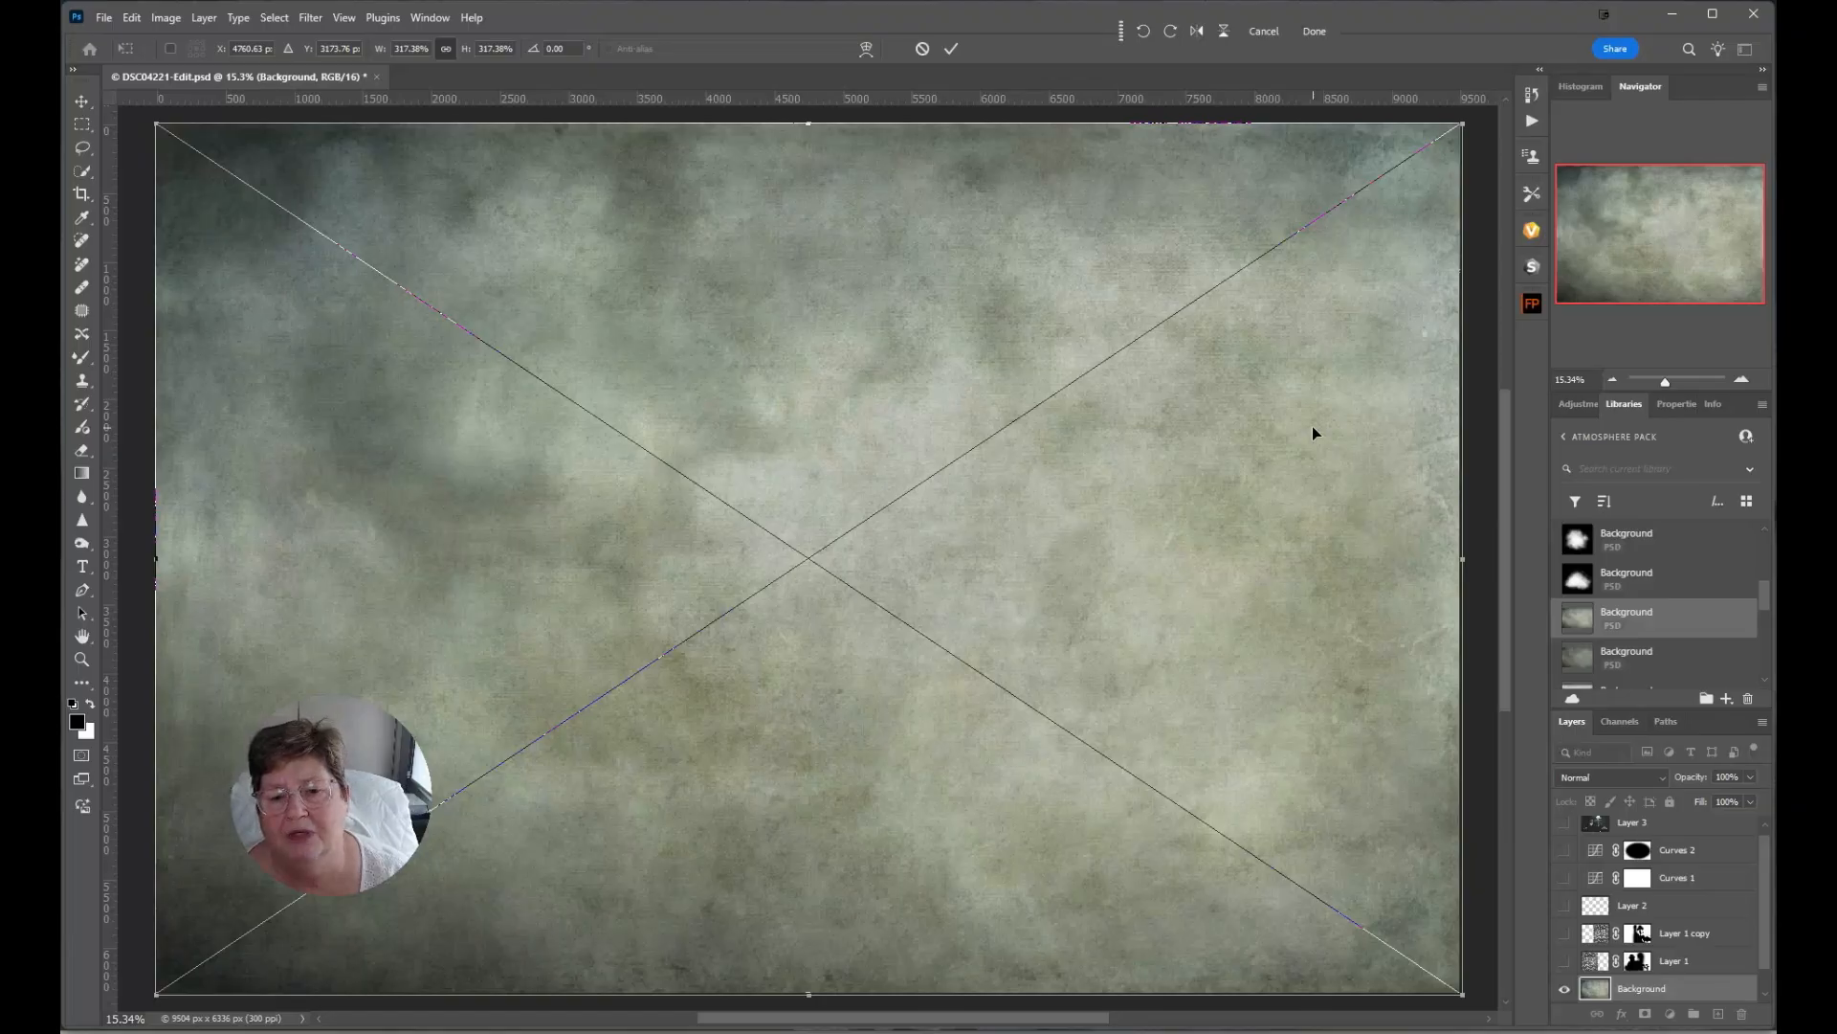
click(954, 49)
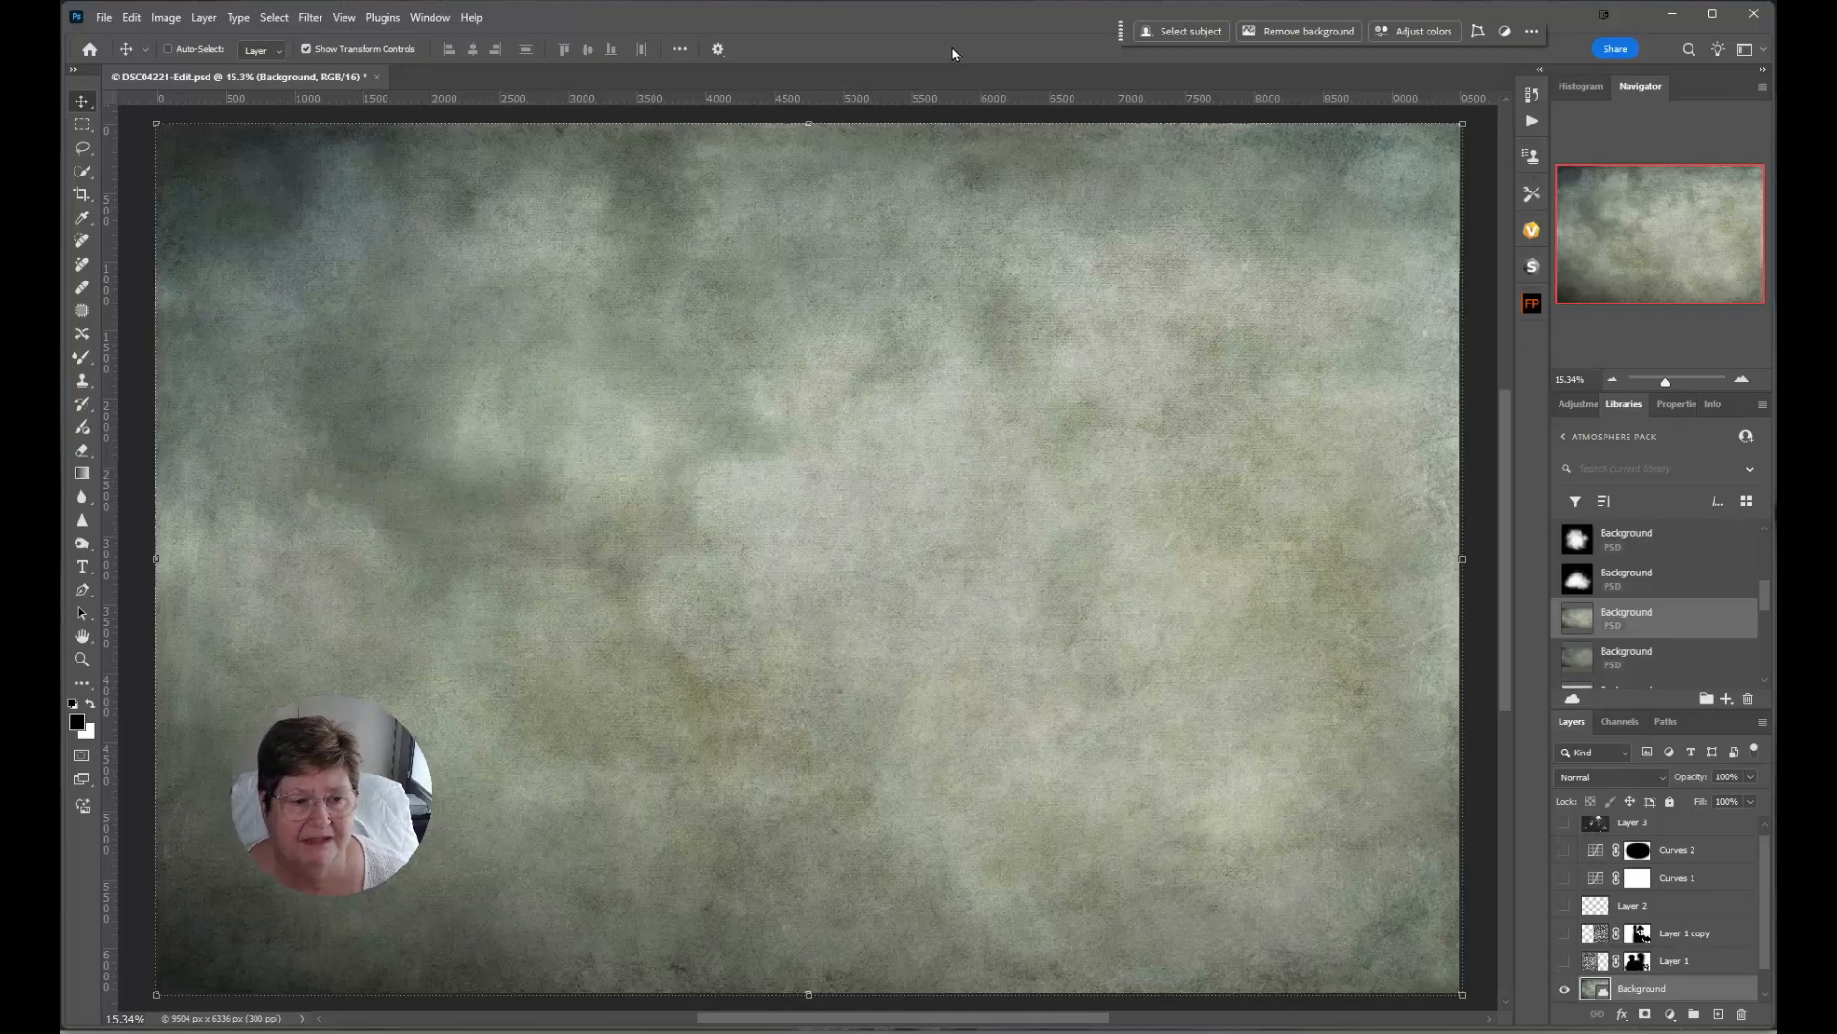
scroll(1654, 595, down, 3)
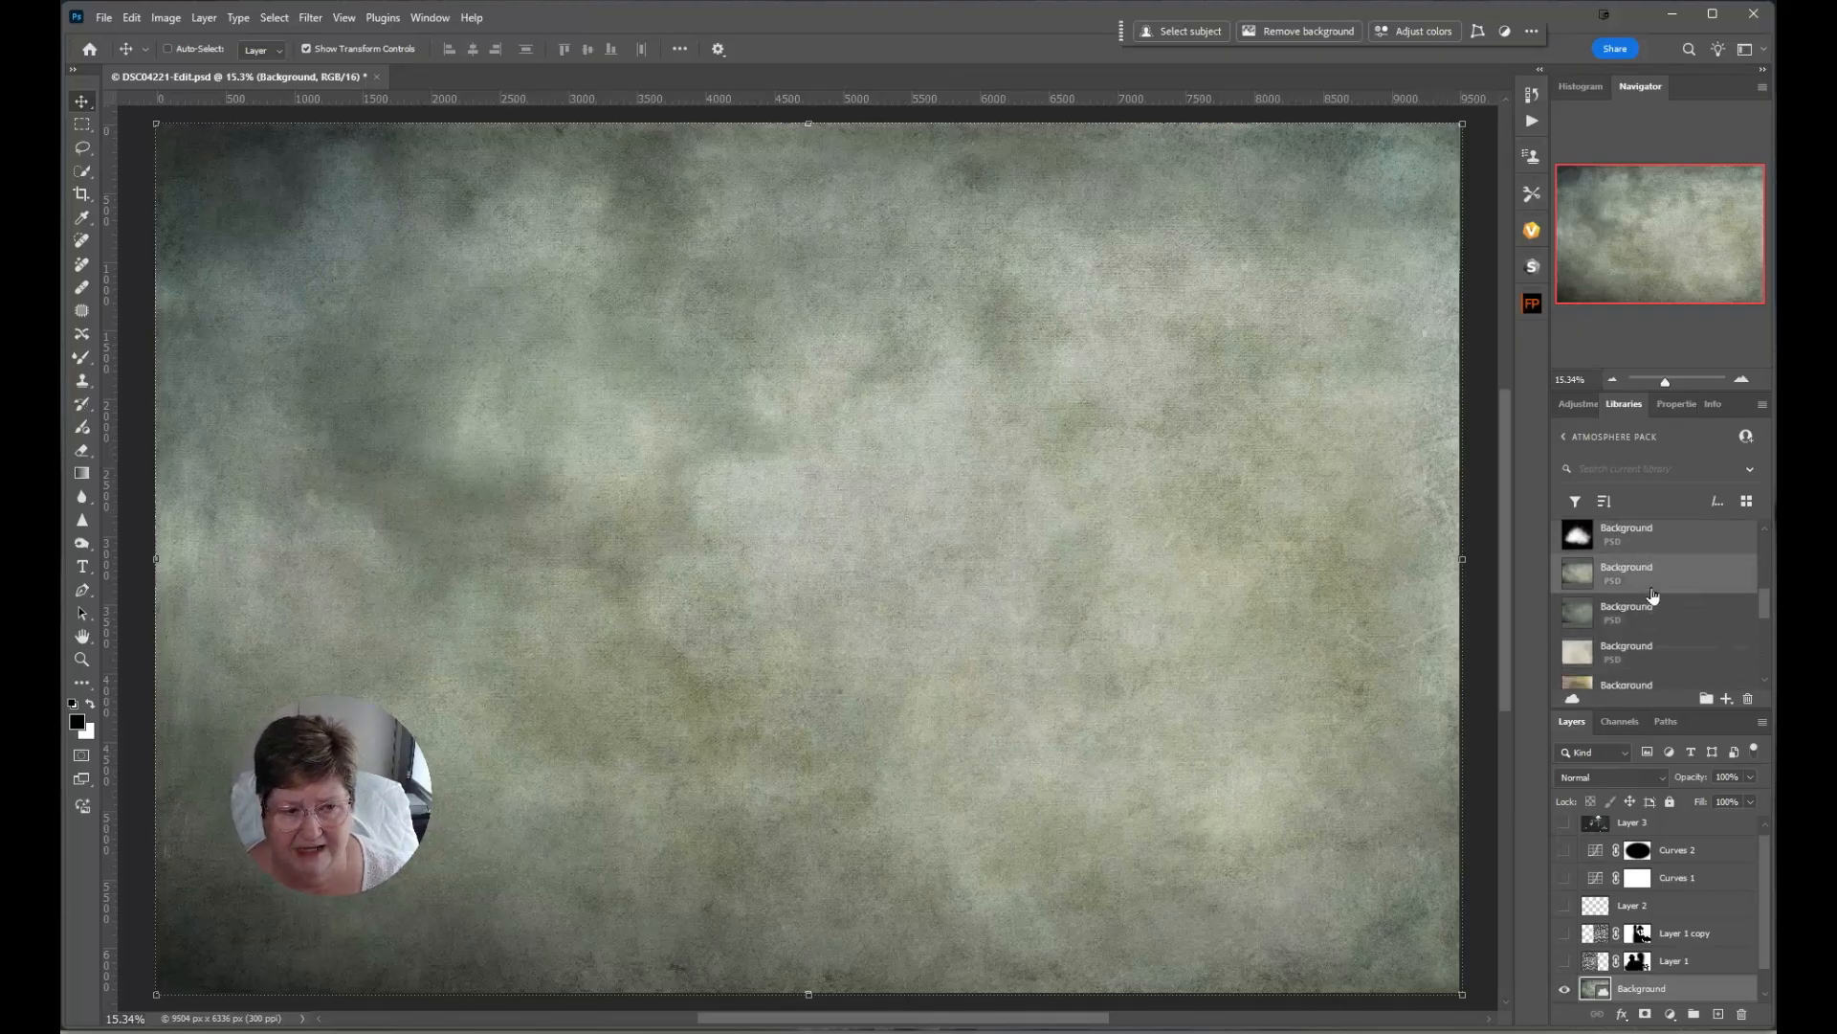
drag(1617, 605, 582, 526)
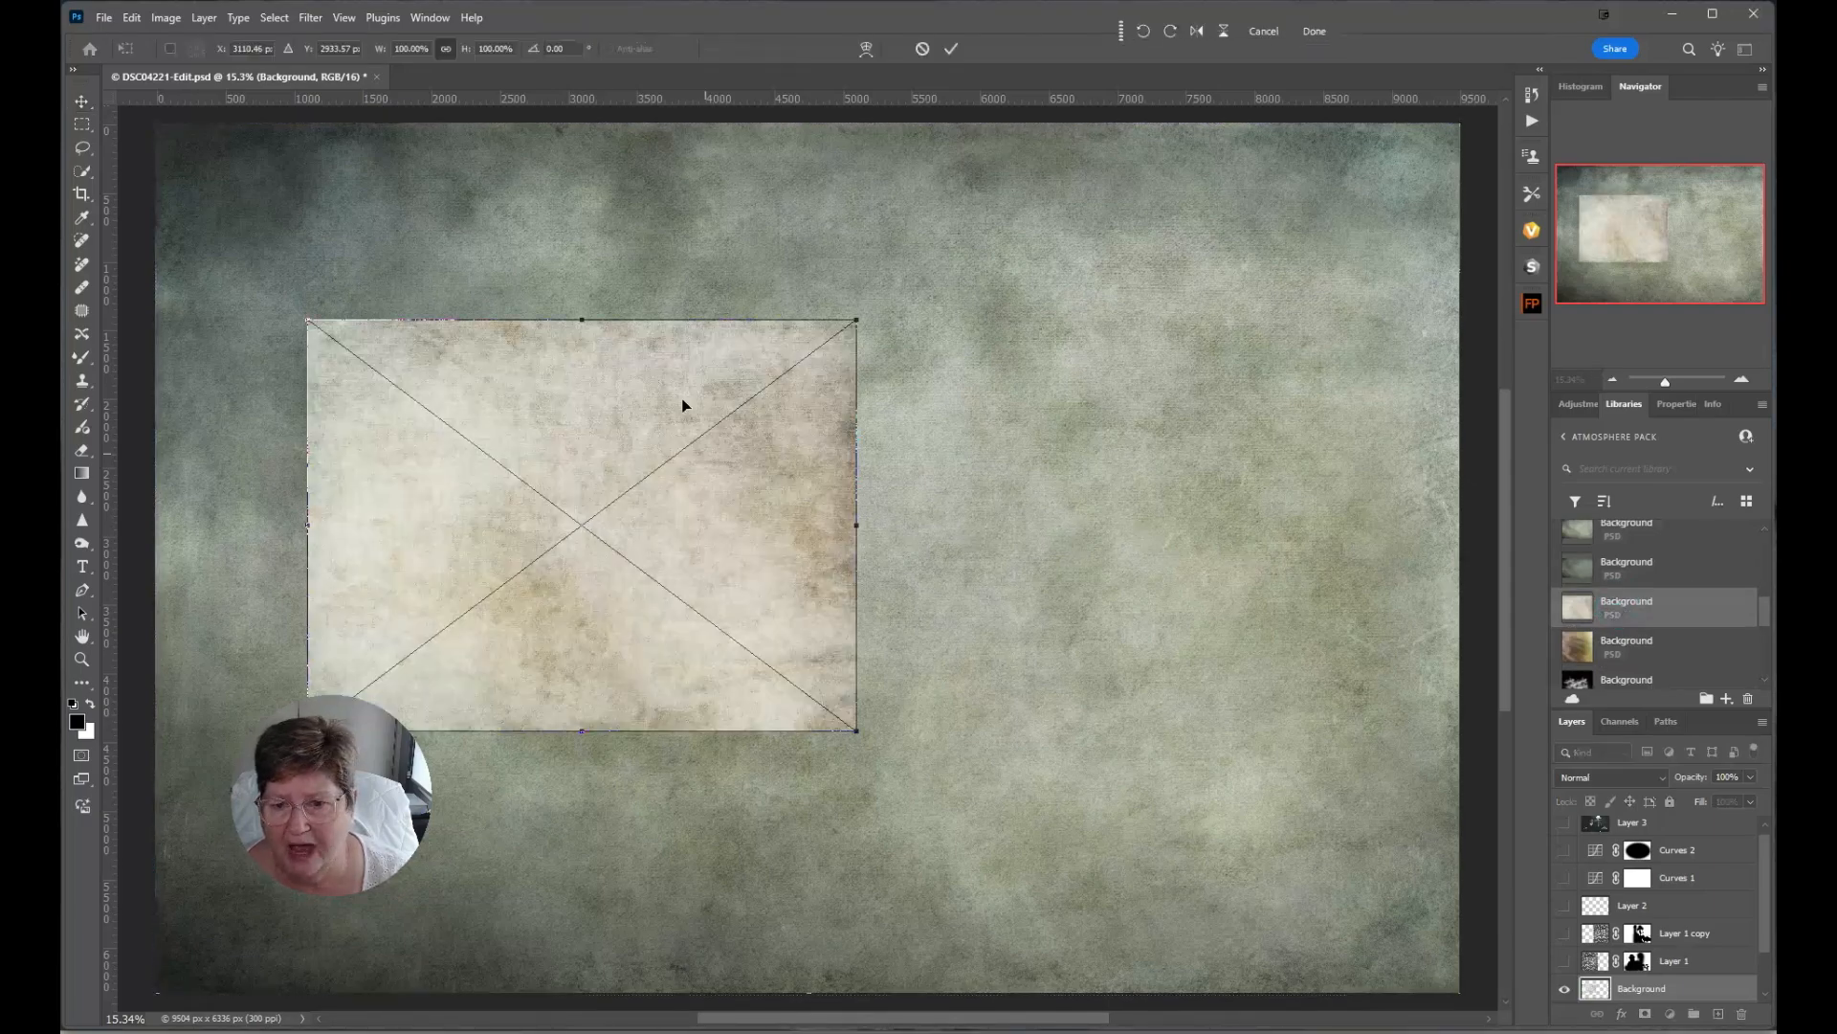
key(Escape)
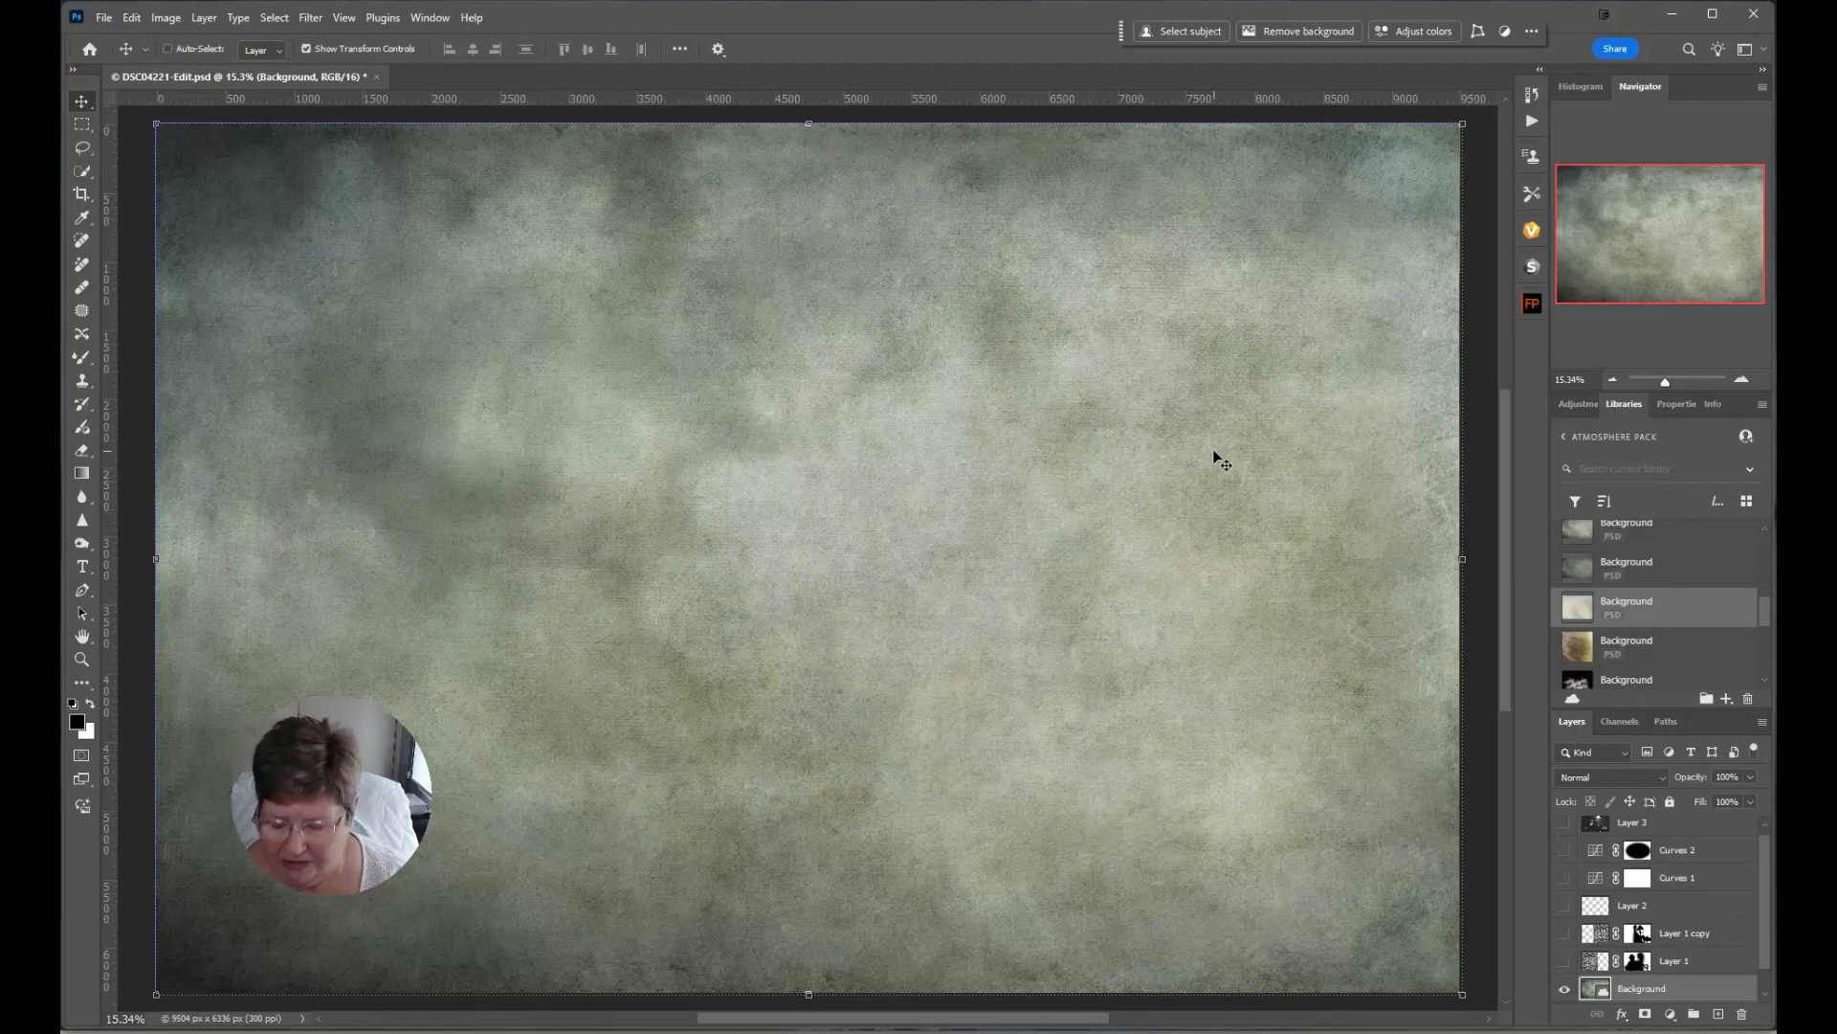
key(ctrl+u)
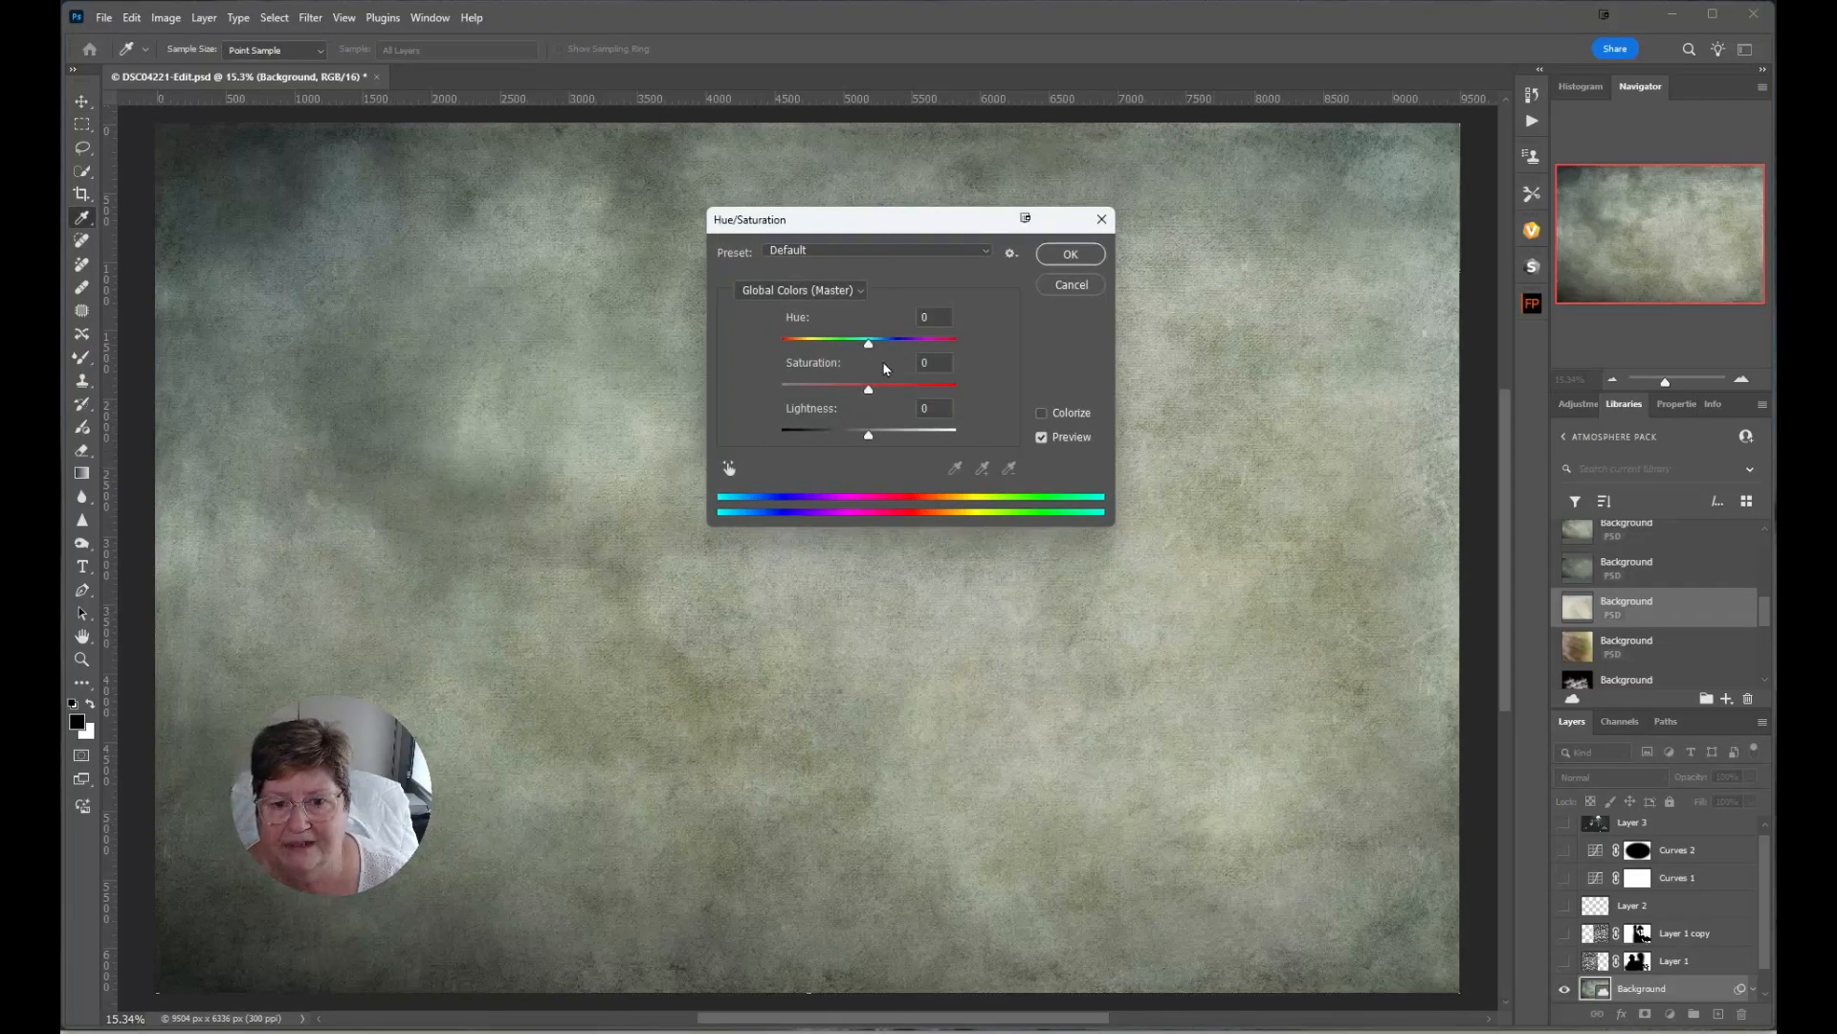
drag(869, 392, 695, 379)
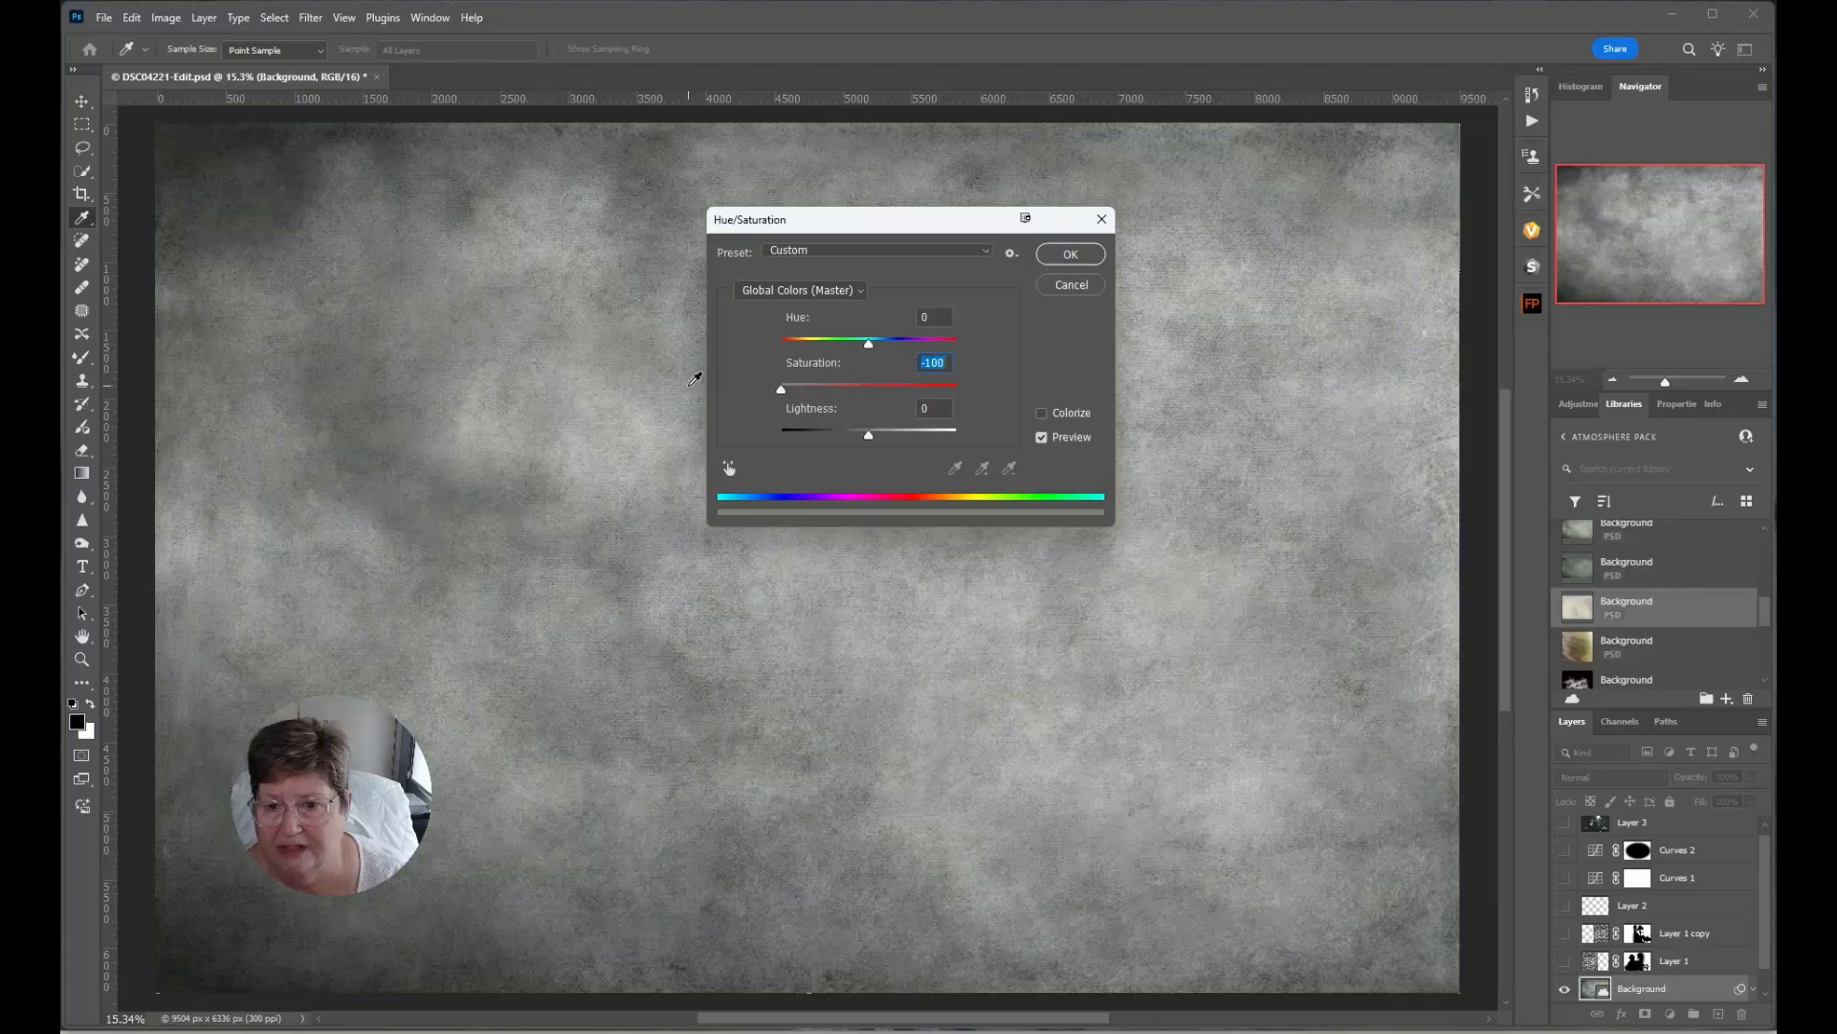
click(1065, 286)
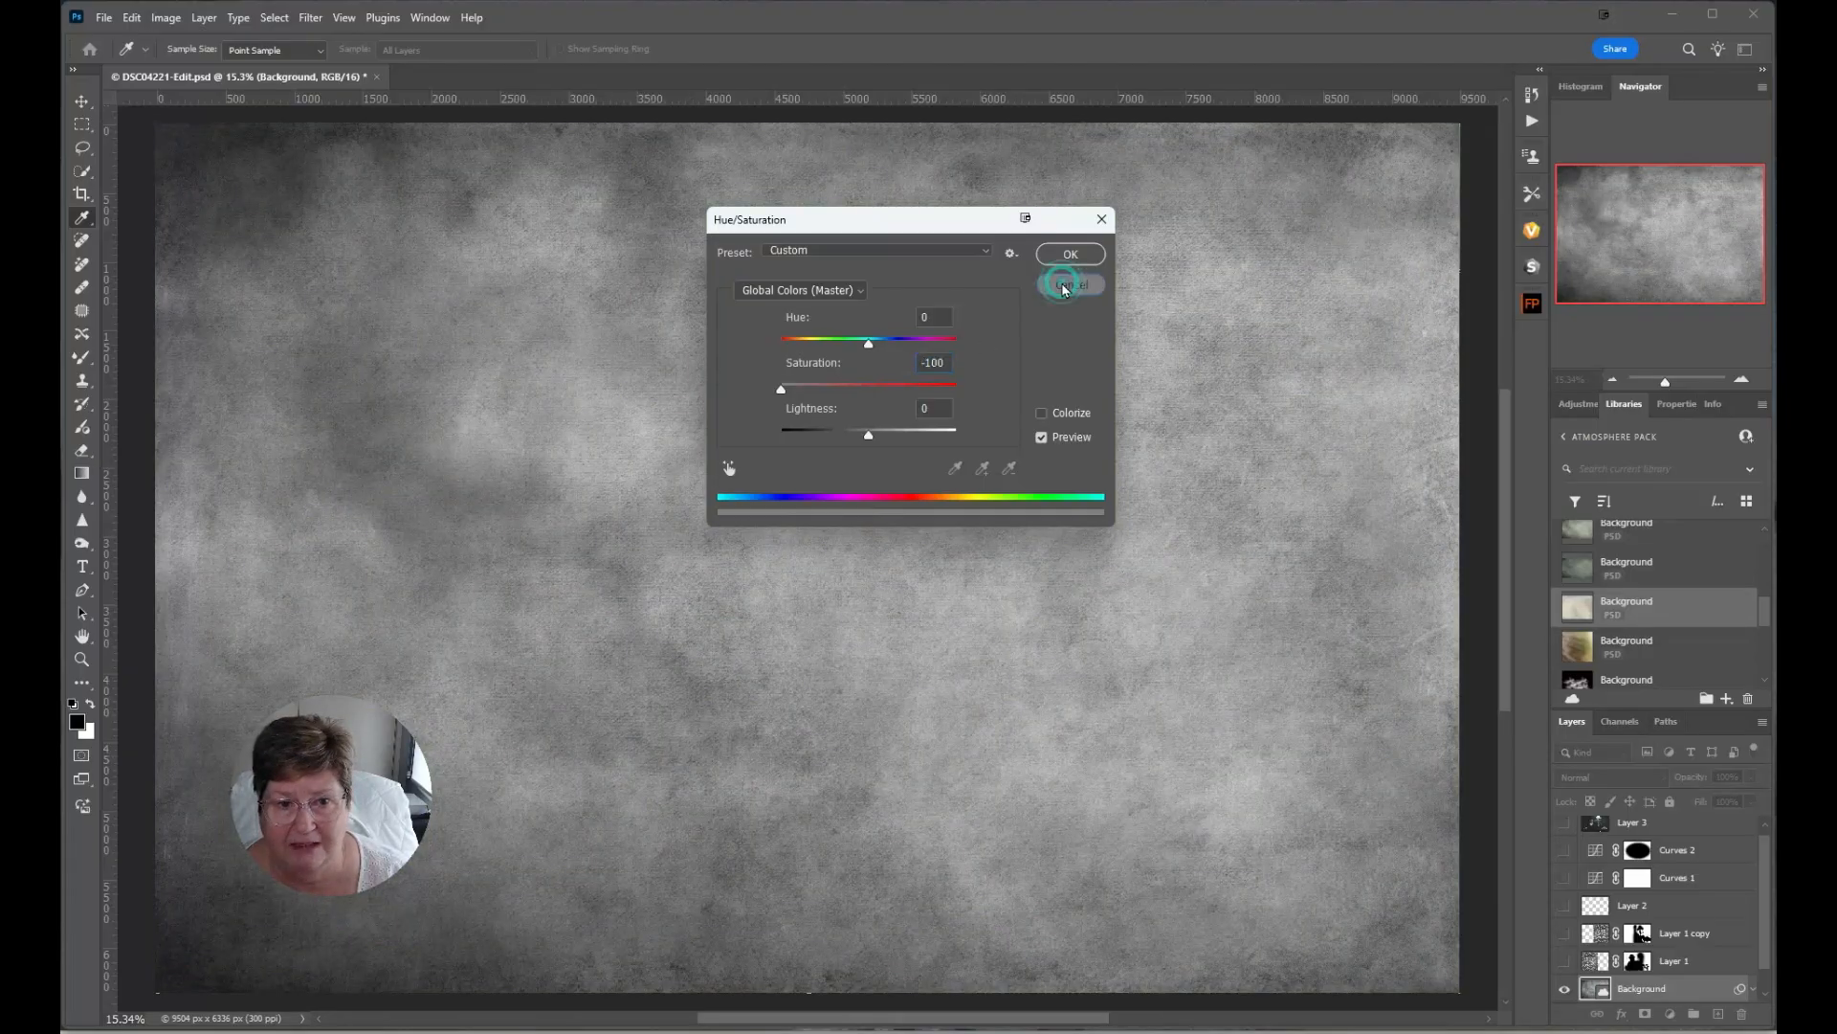
Add a Hue/Saturation adjustment layer with Saturation -100 above the texture and clip it to the texture layer.
click(1670, 1016)
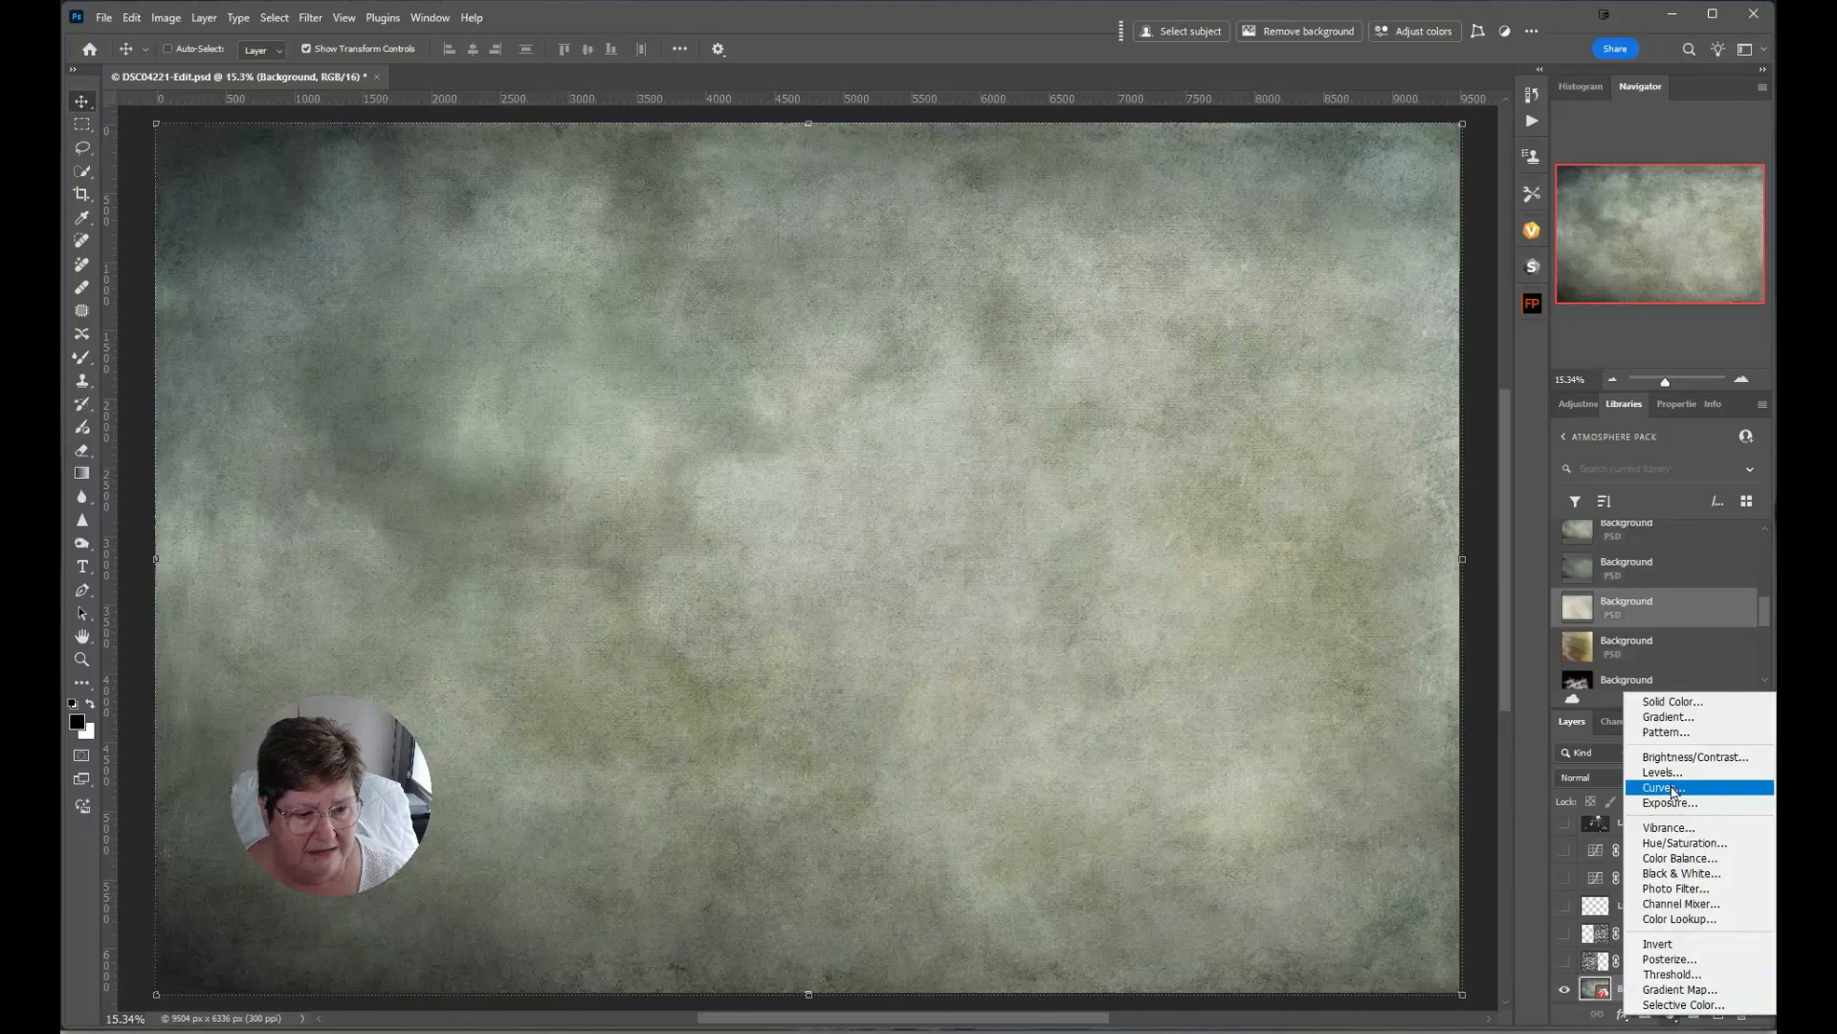
click(1684, 842)
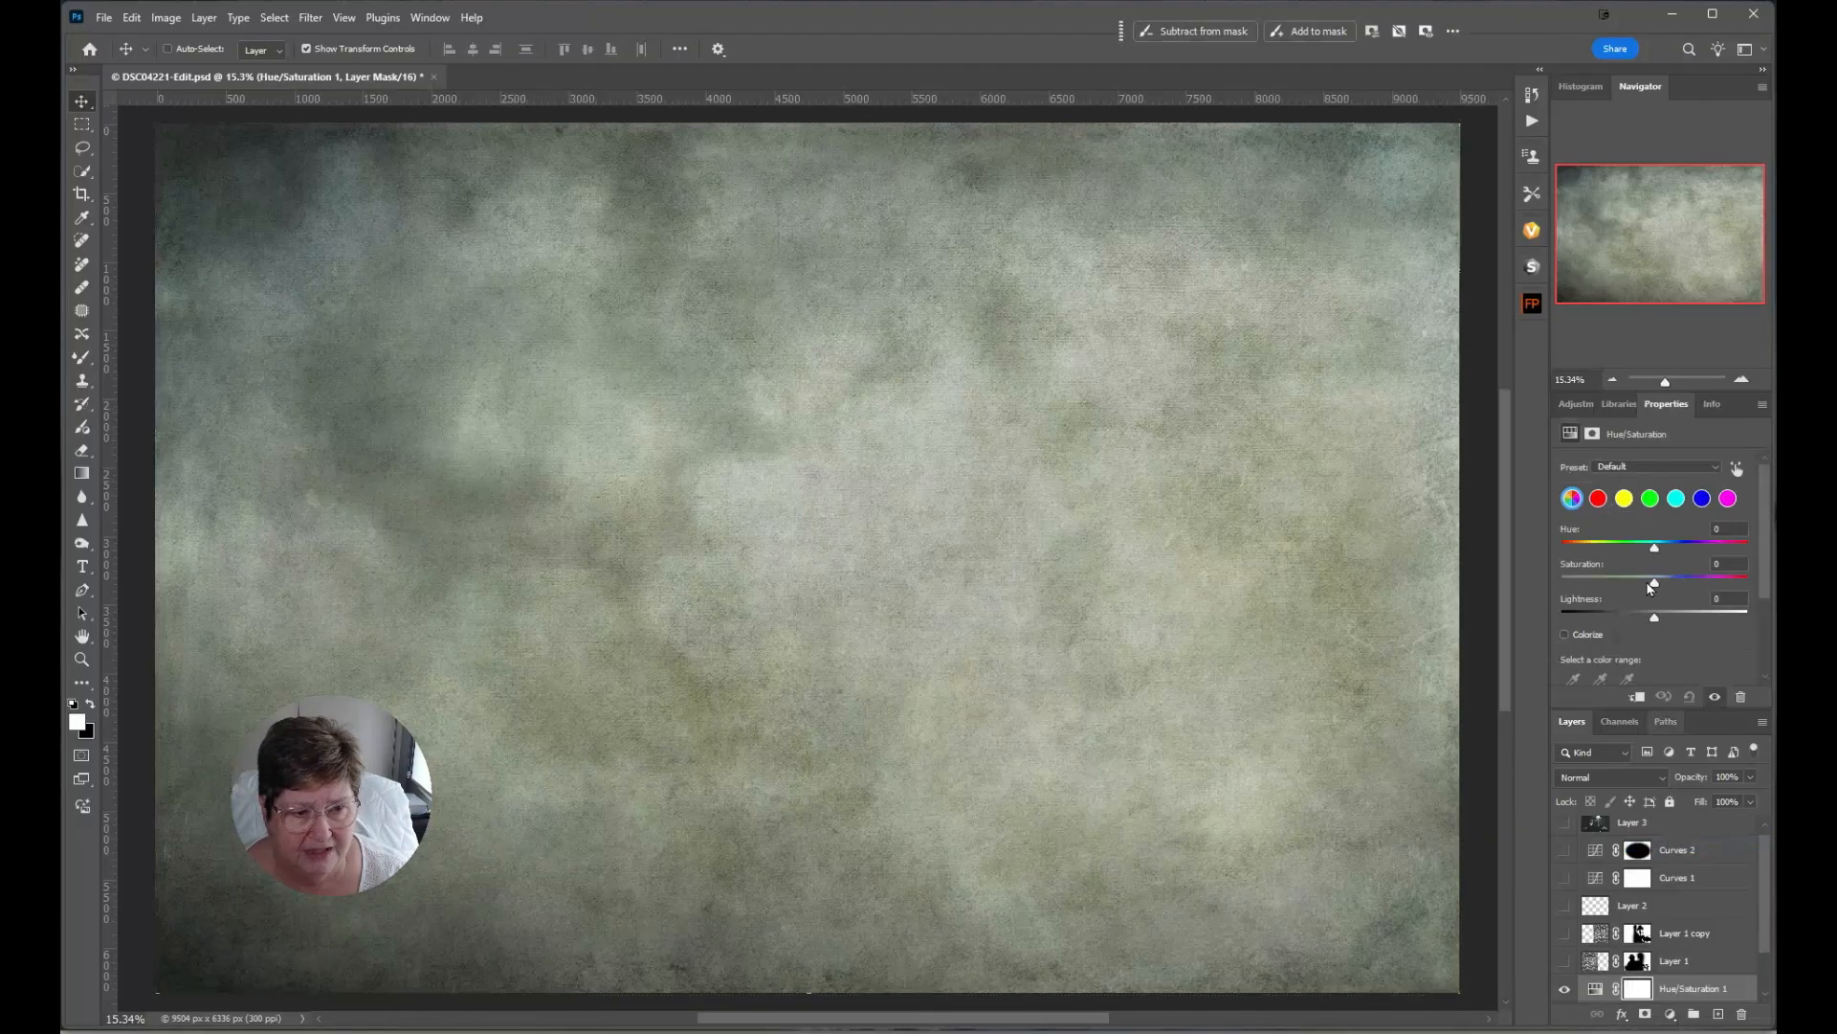
drag(1654, 582, 1560, 582)
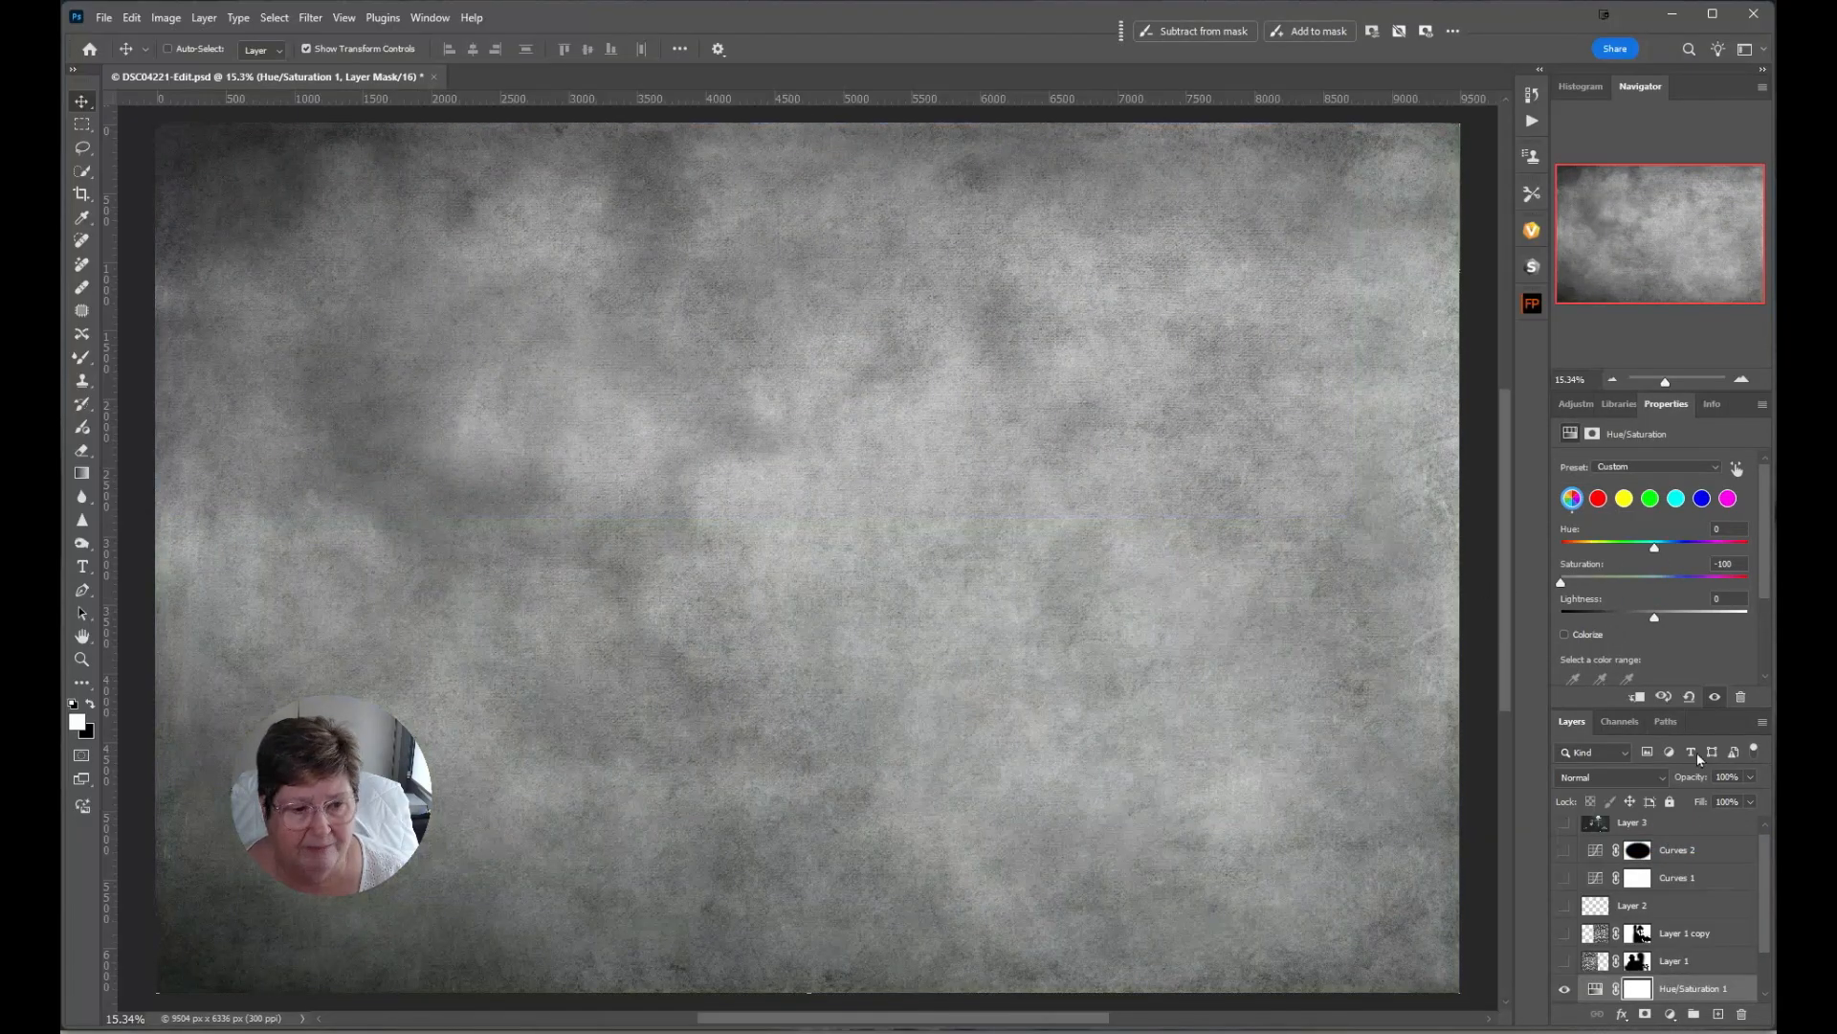
click(1637, 697)
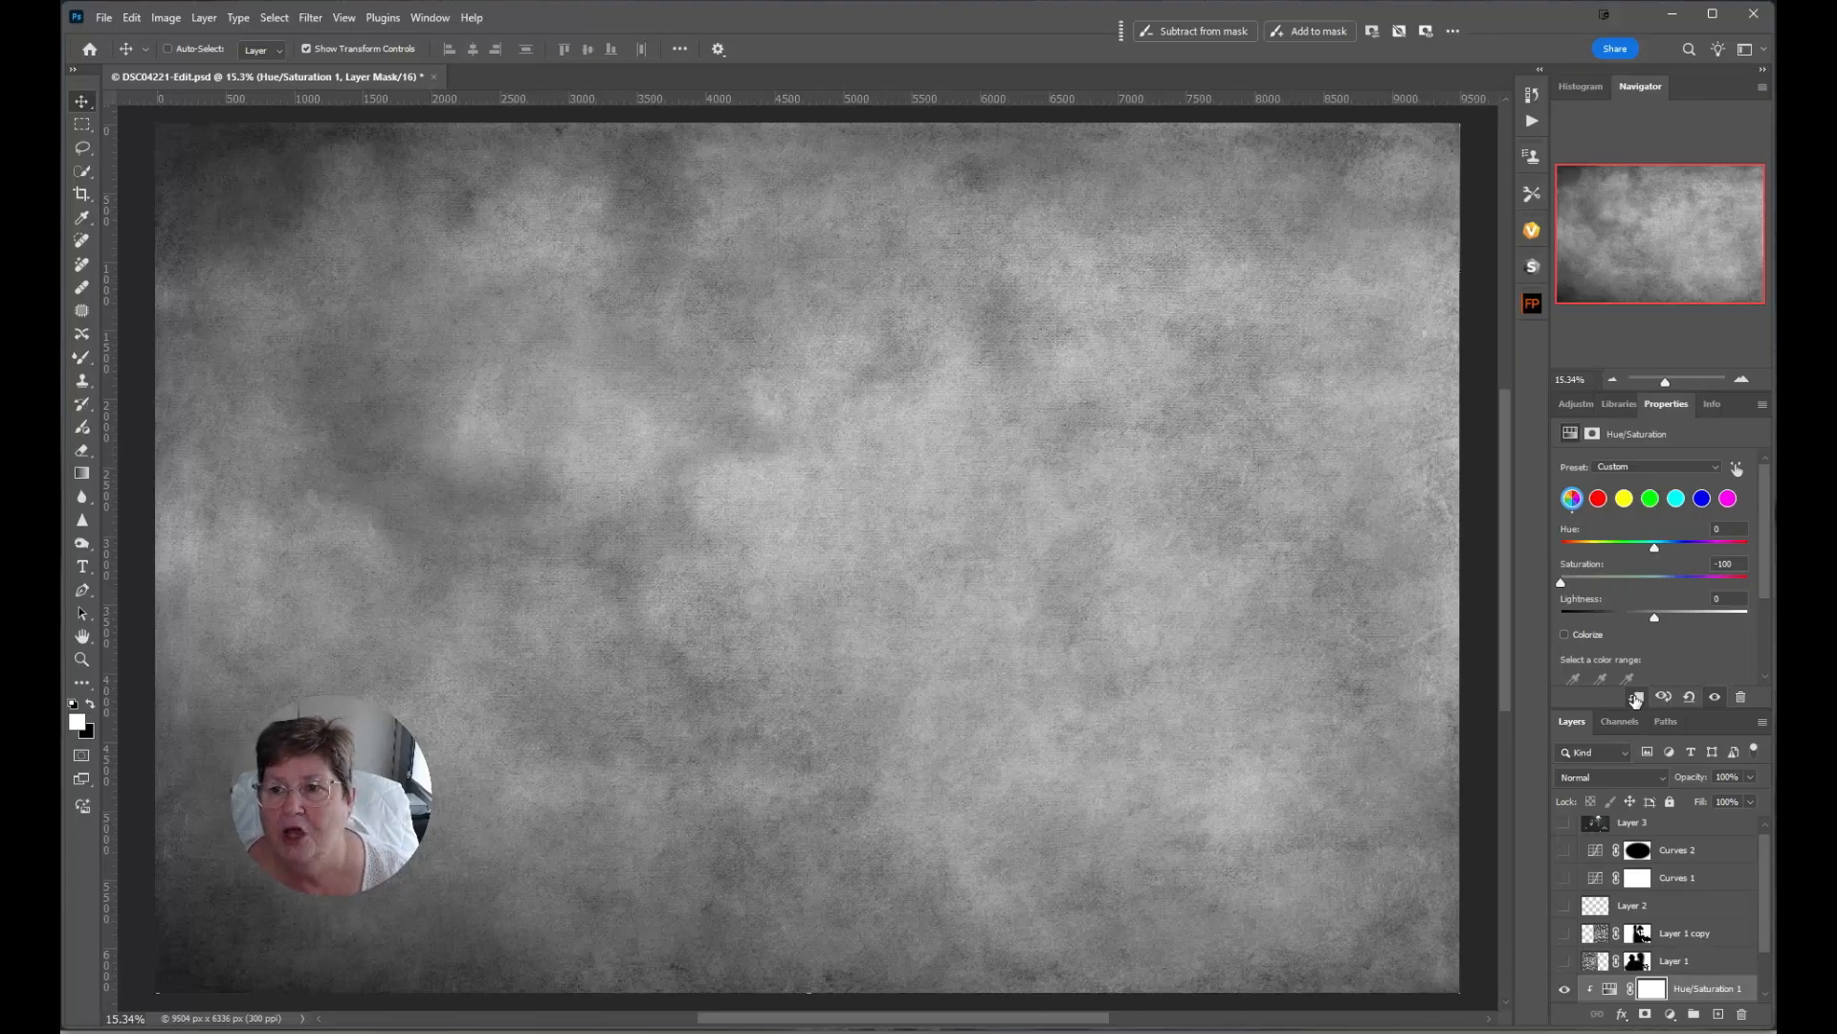
Apply a Gaussian Blur with a very small radius to the placed texture layer.
scroll(1669, 984, down, 1)
click(1669, 985)
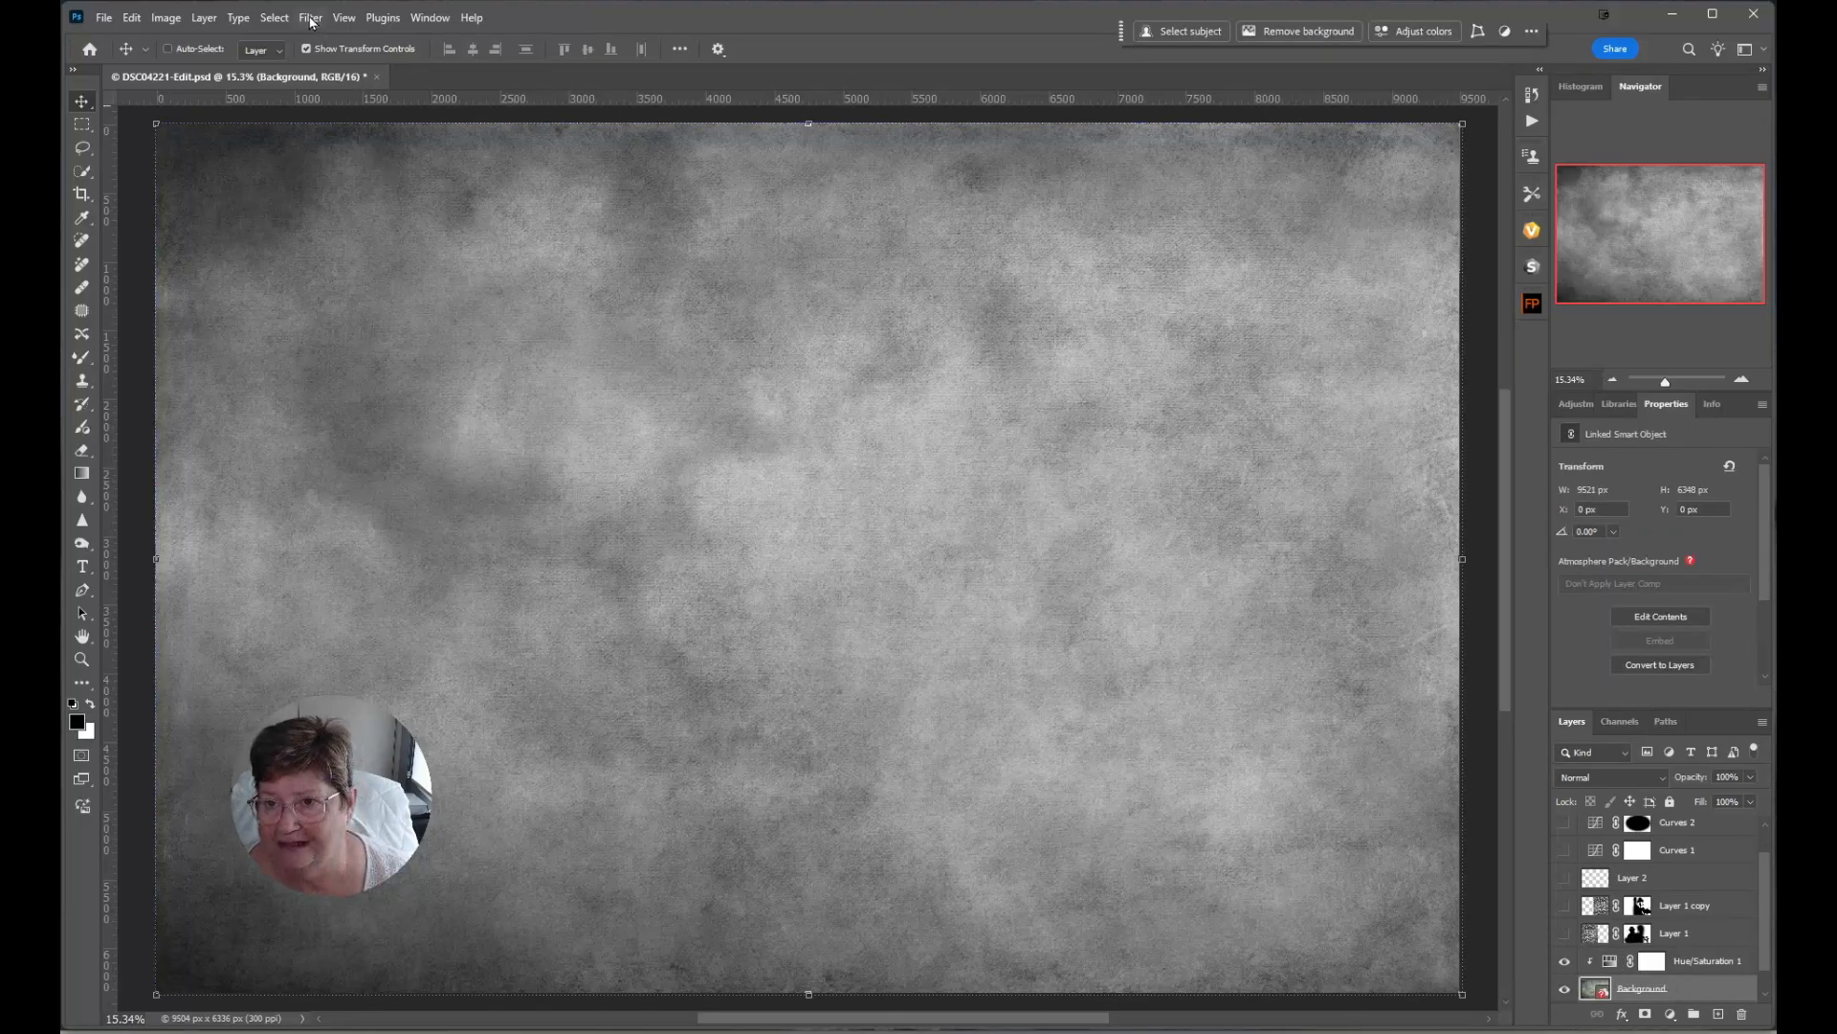
click(311, 19)
mouse_move(385, 239)
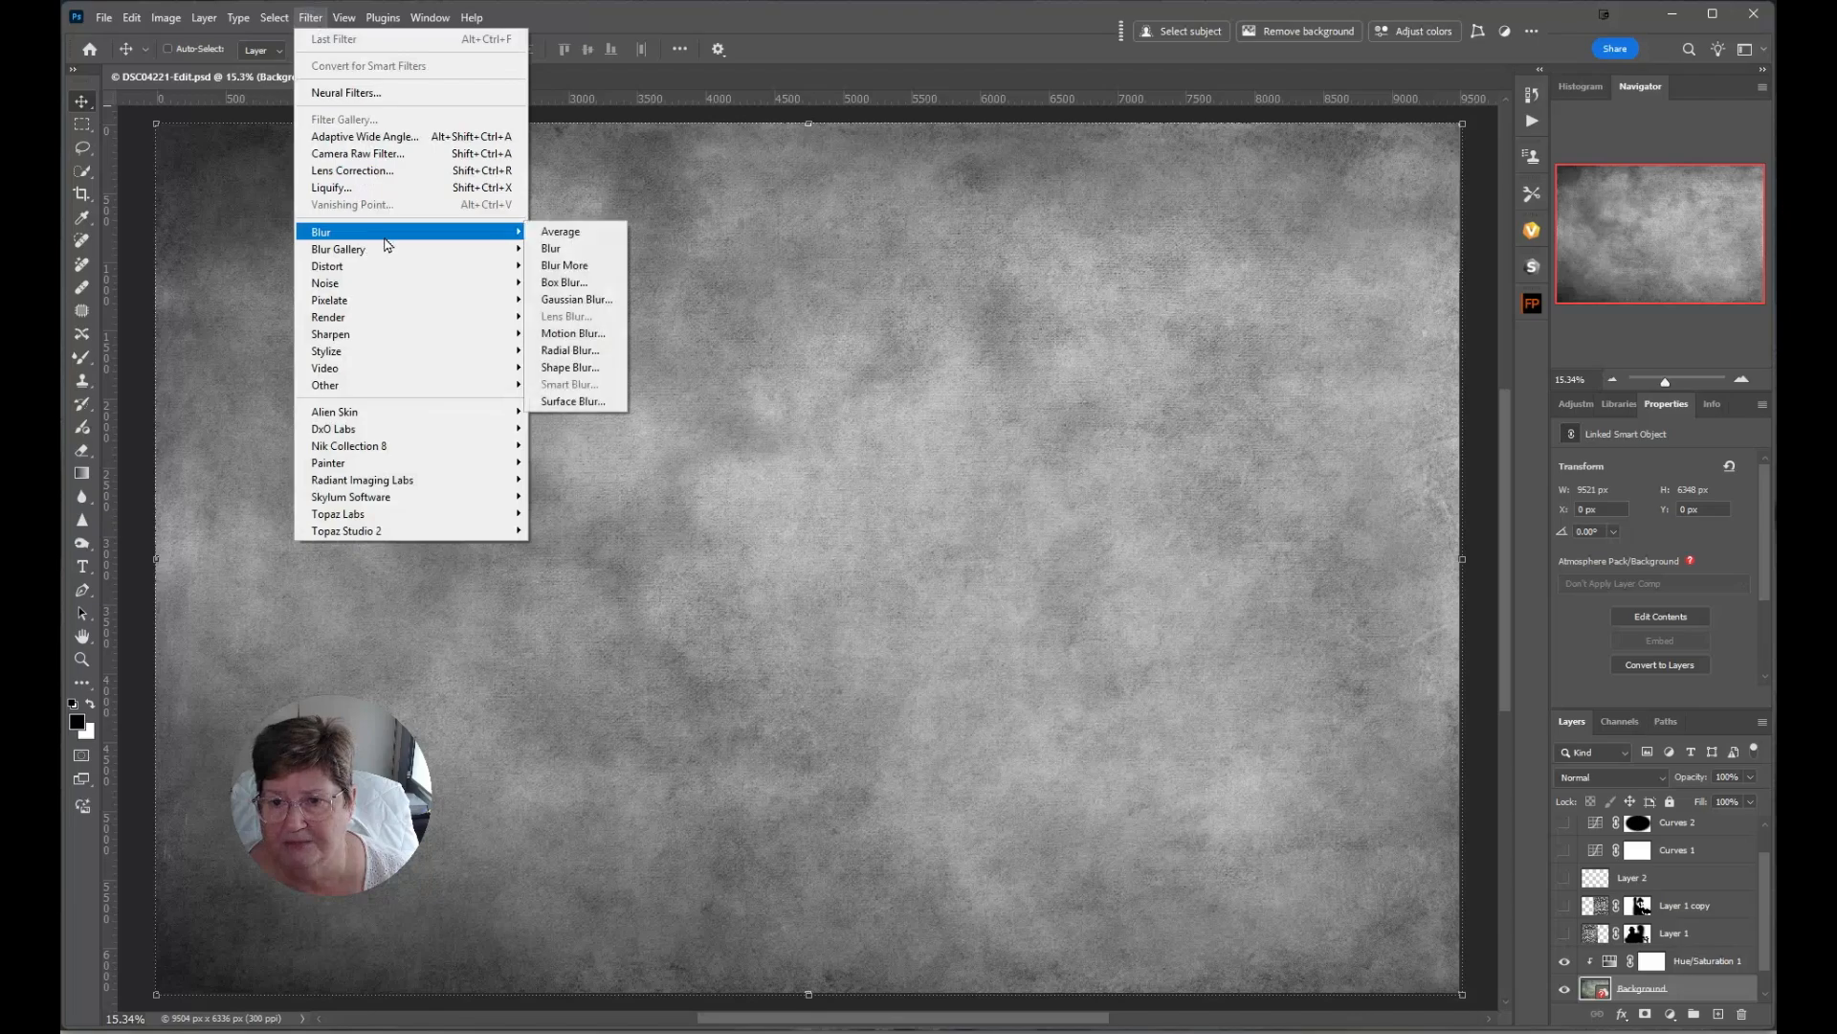
click(575, 298)
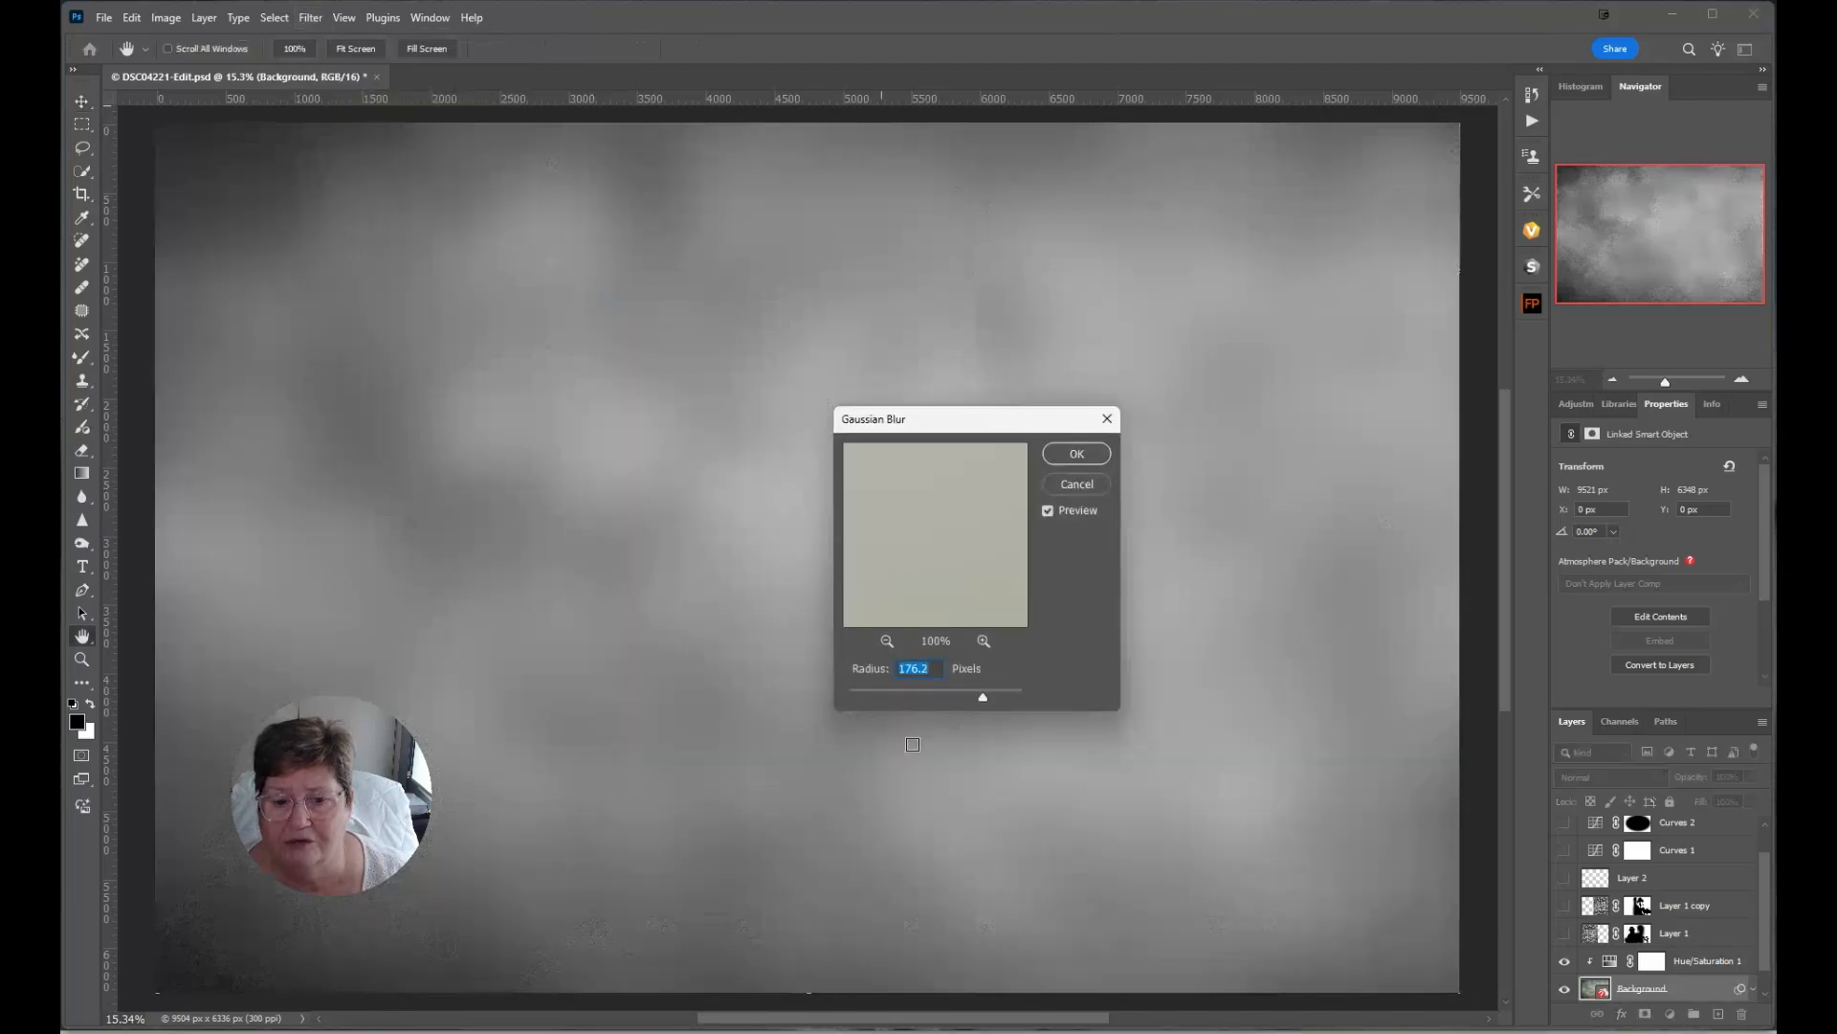
drag(982, 697, 853, 705)
click(1096, 454)
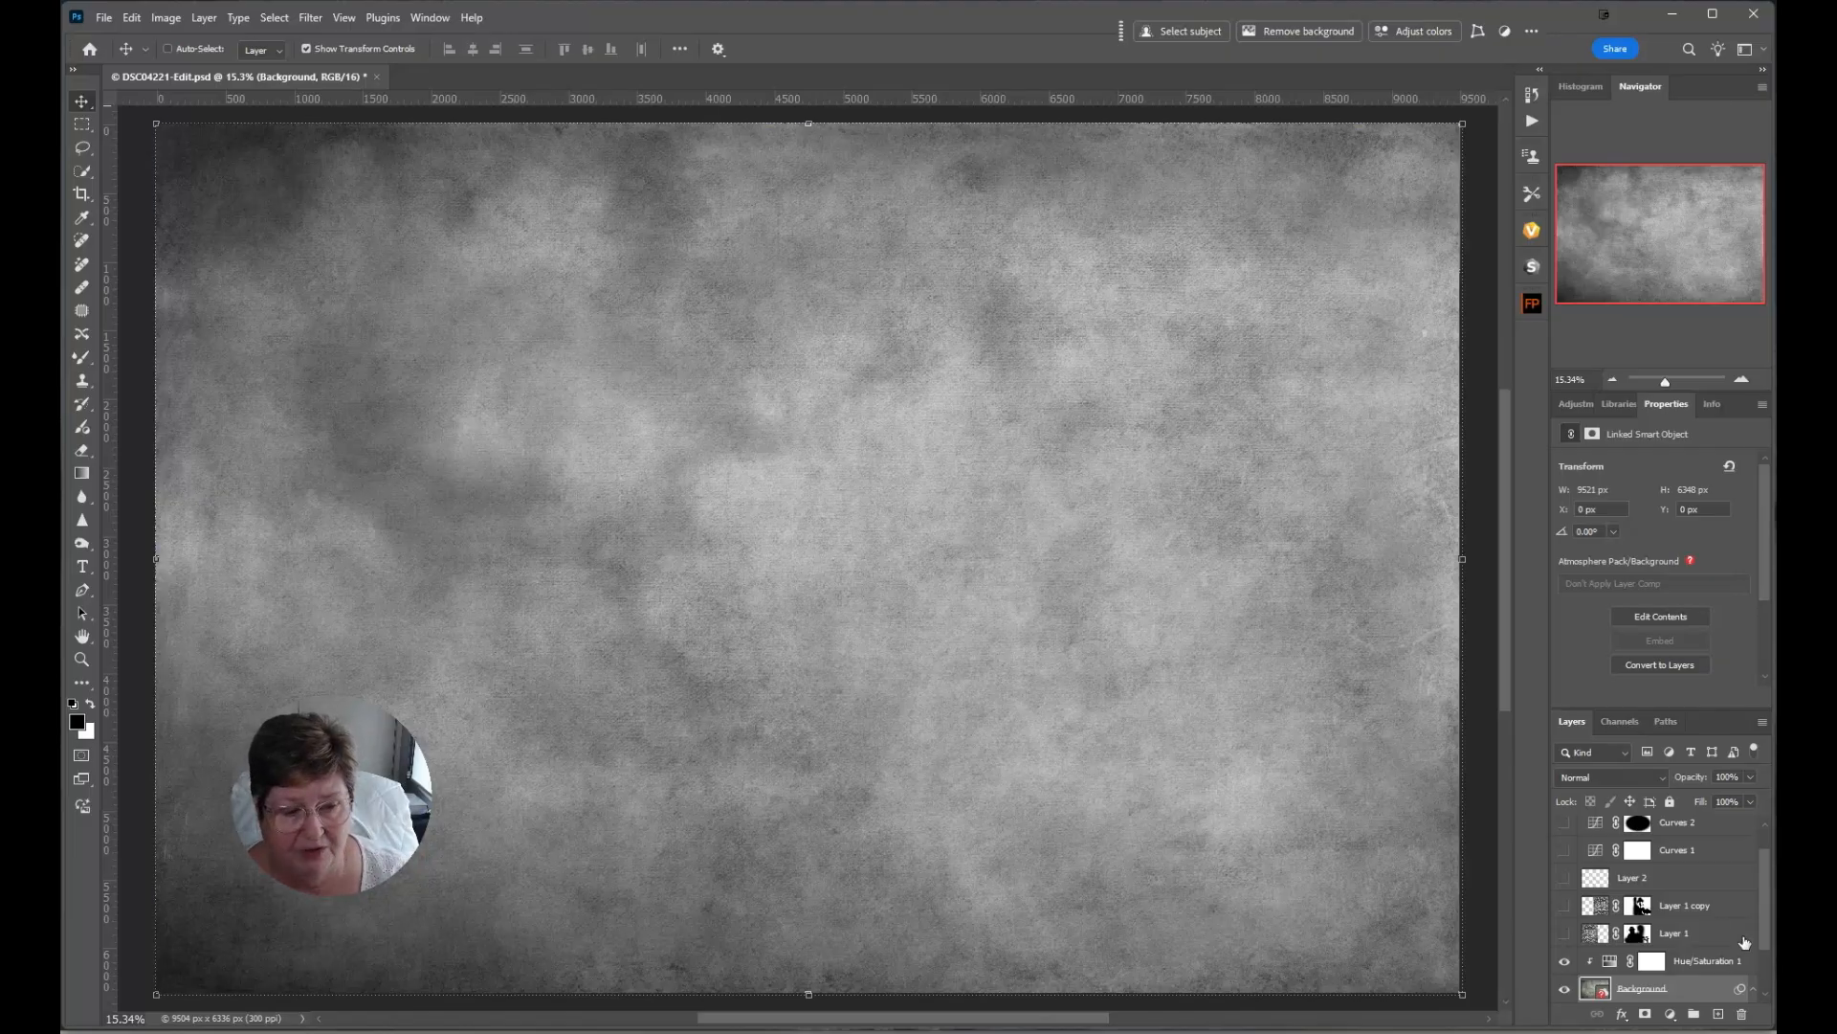
click(1565, 934)
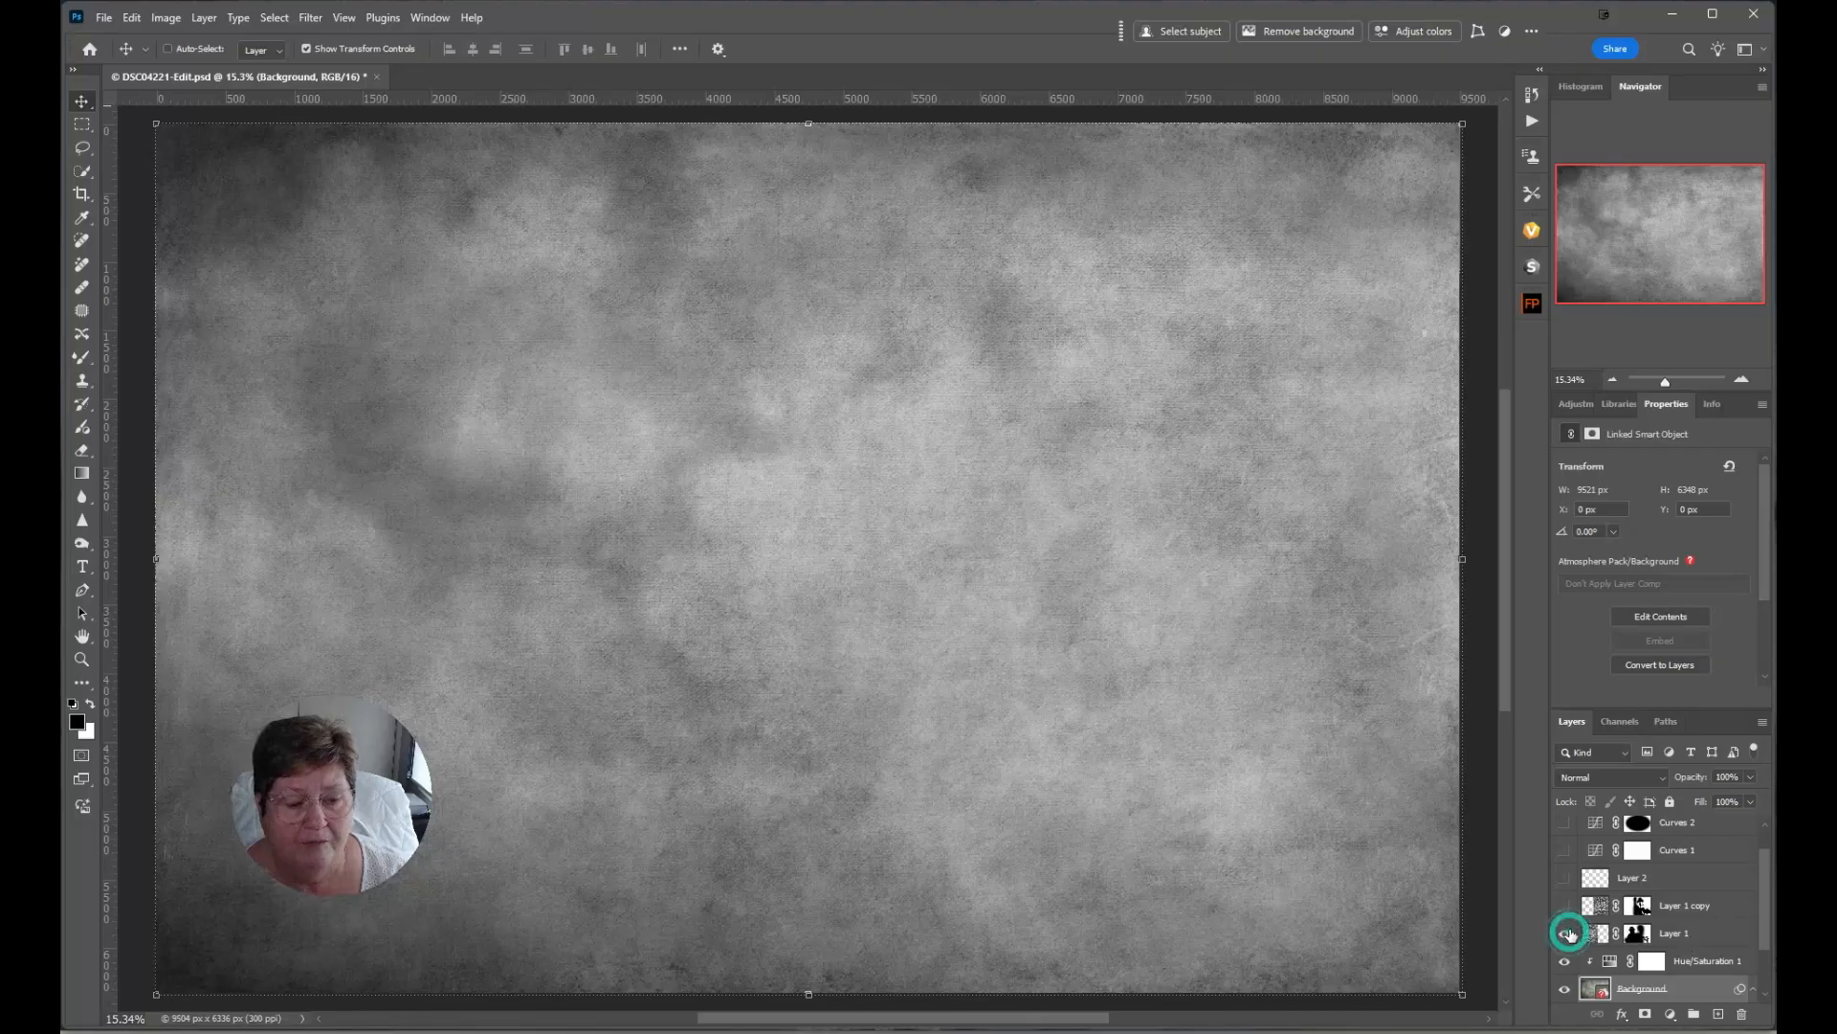
click(1567, 905)
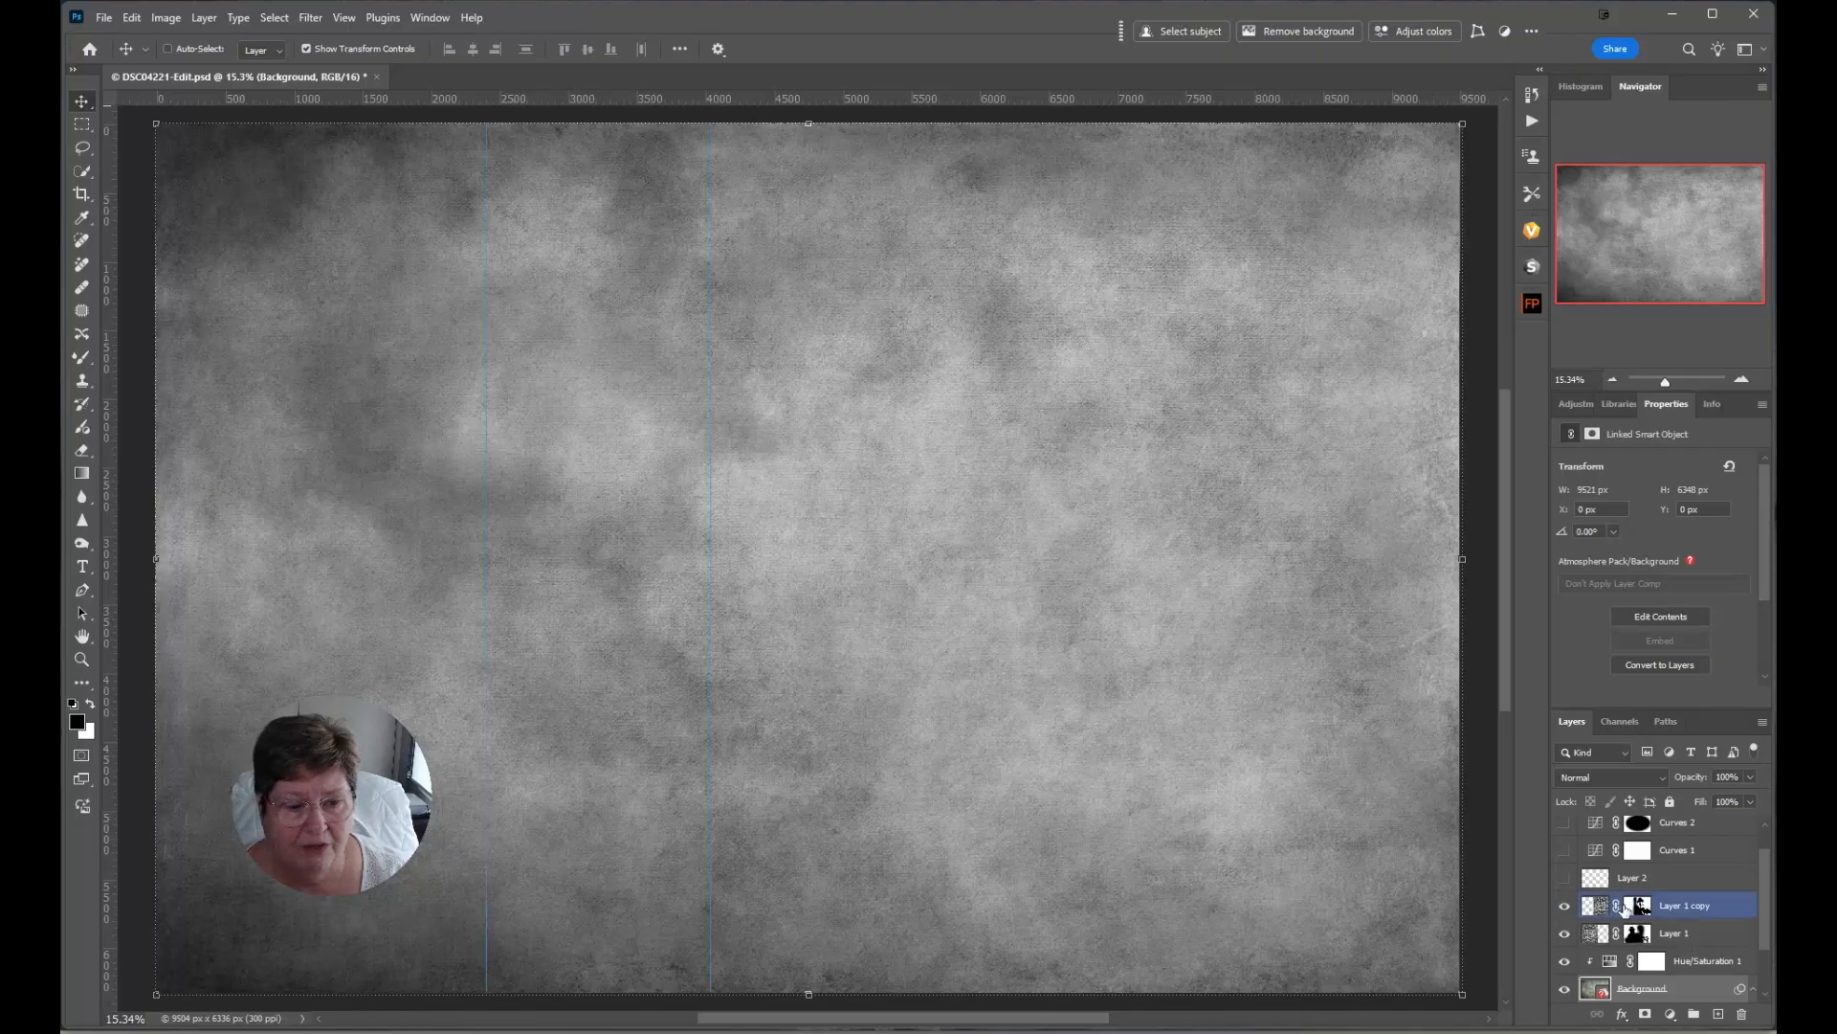
click(1684, 931)
click(1688, 914)
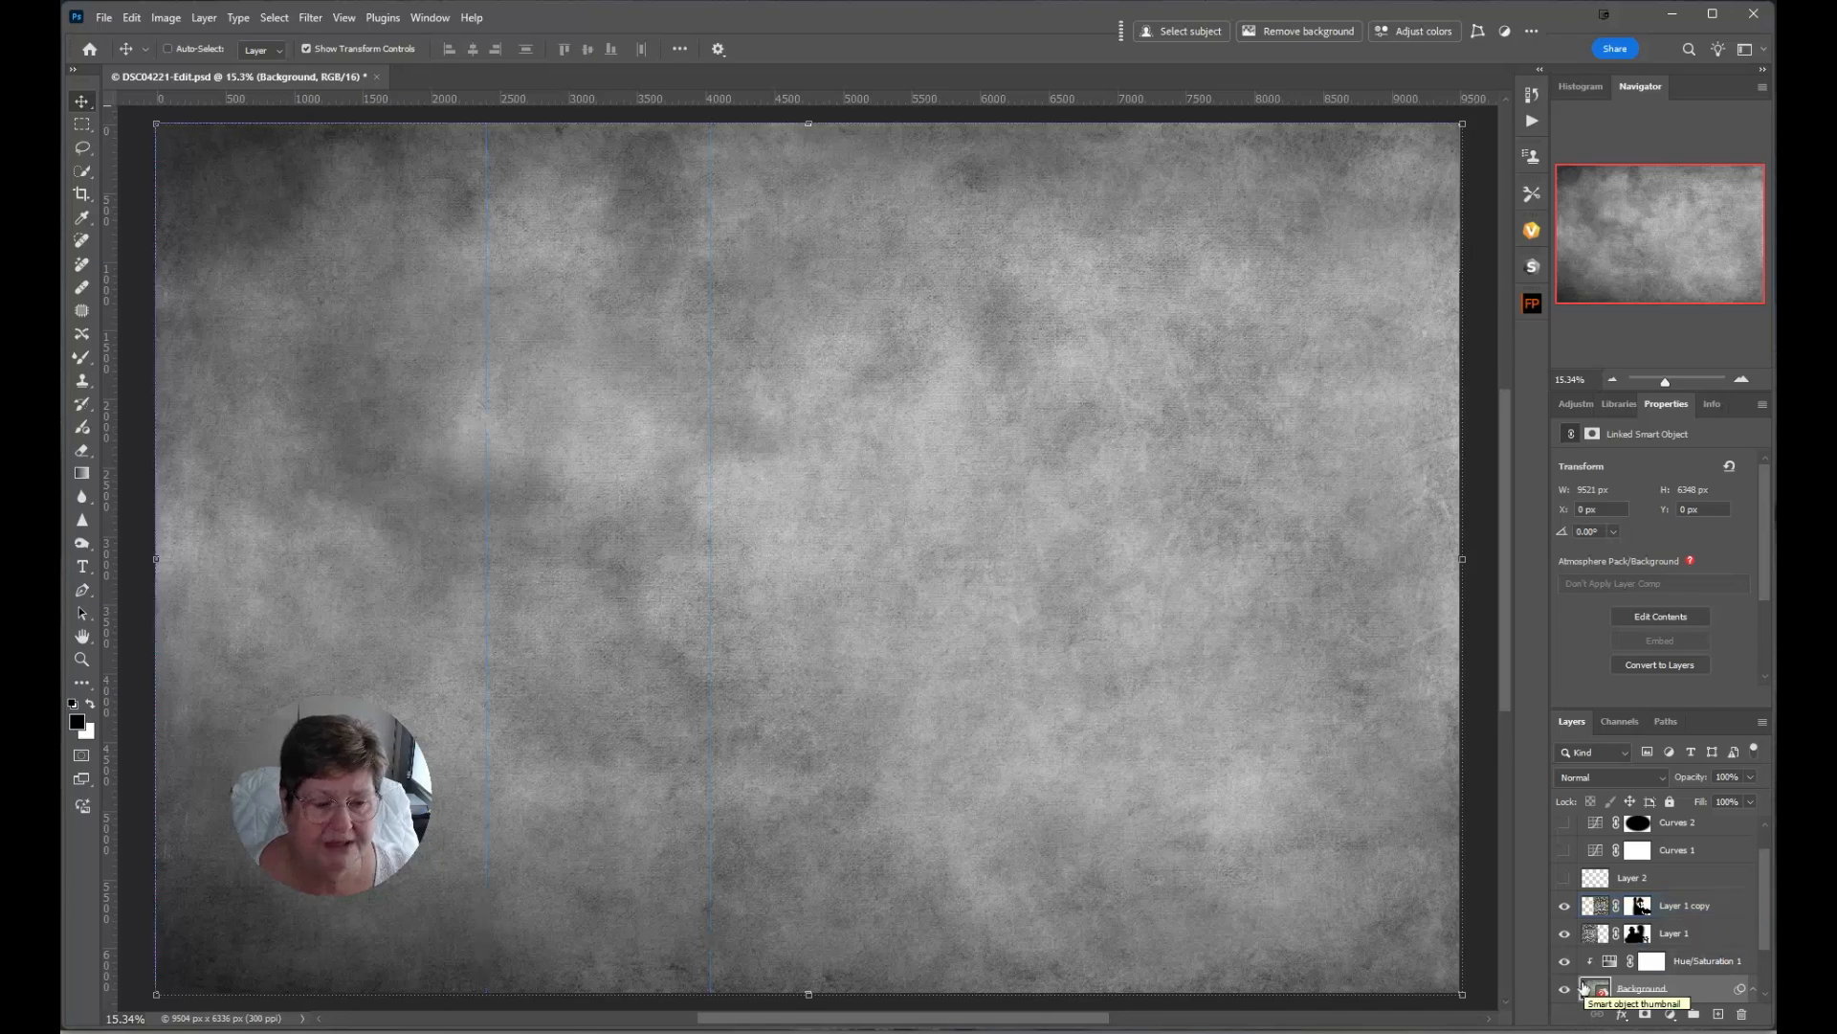
click(1565, 991)
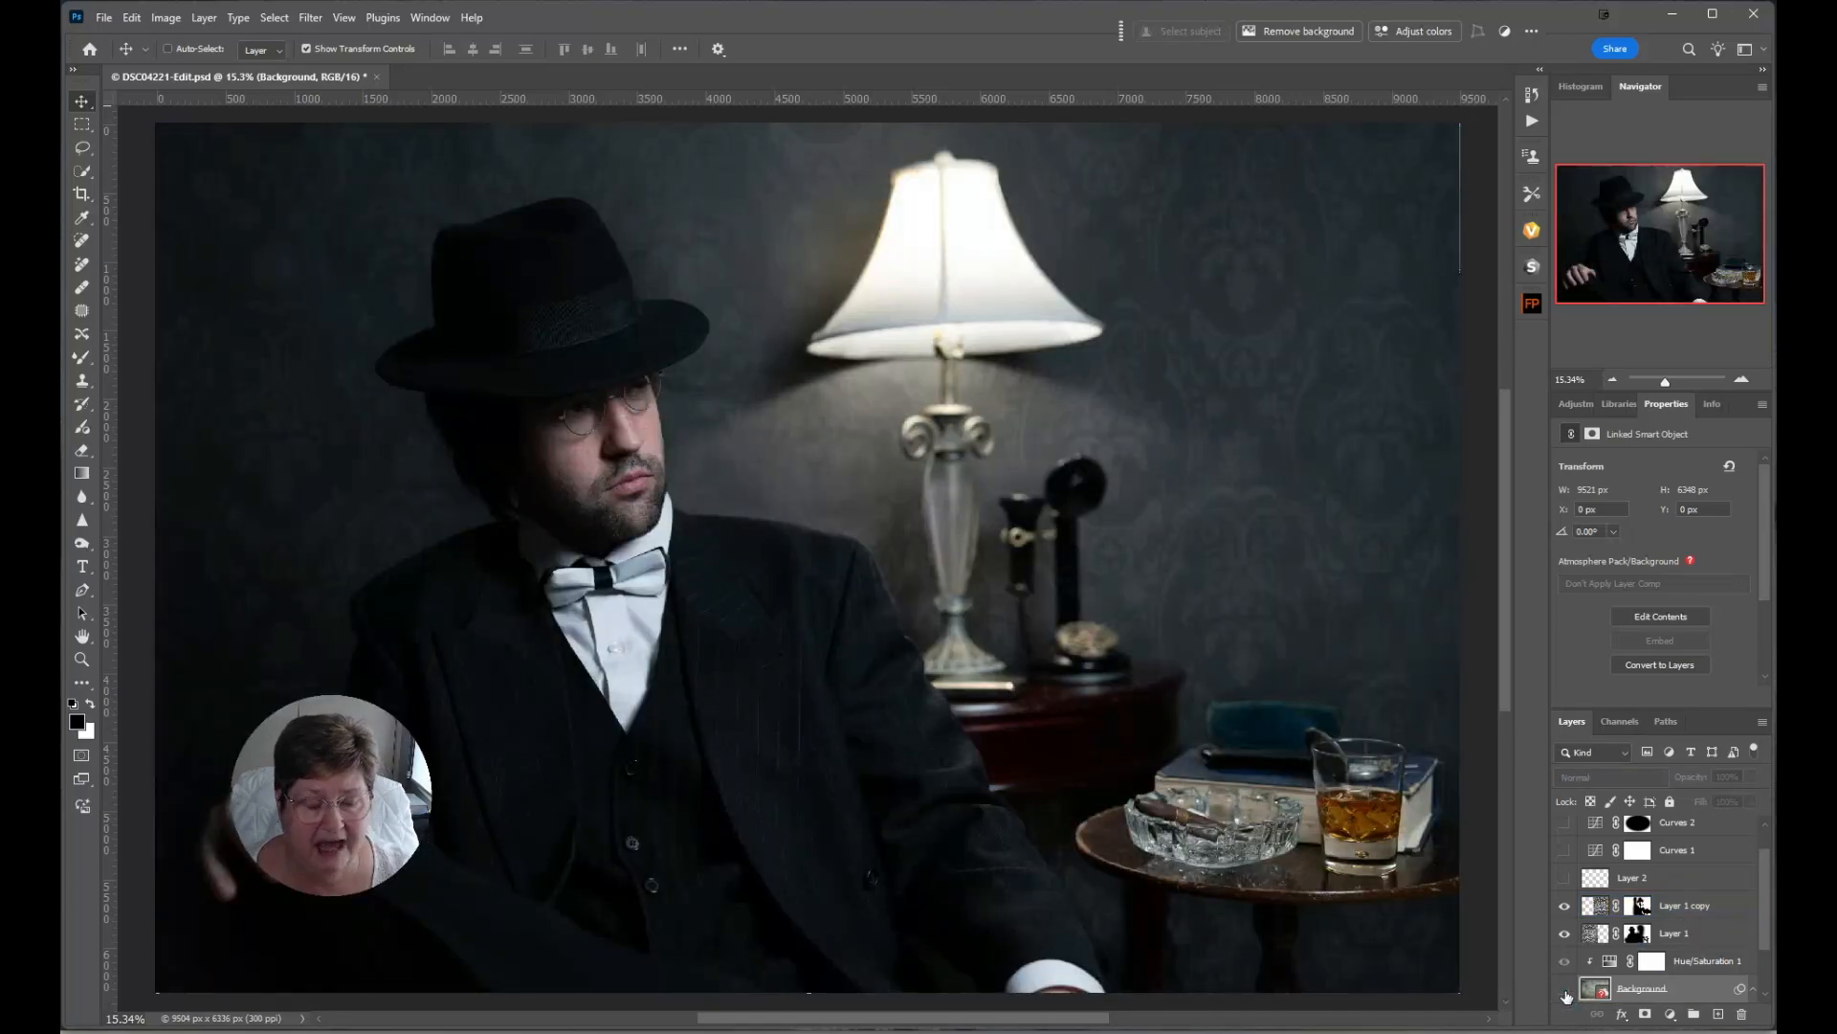
click(1564, 990)
click(1565, 933)
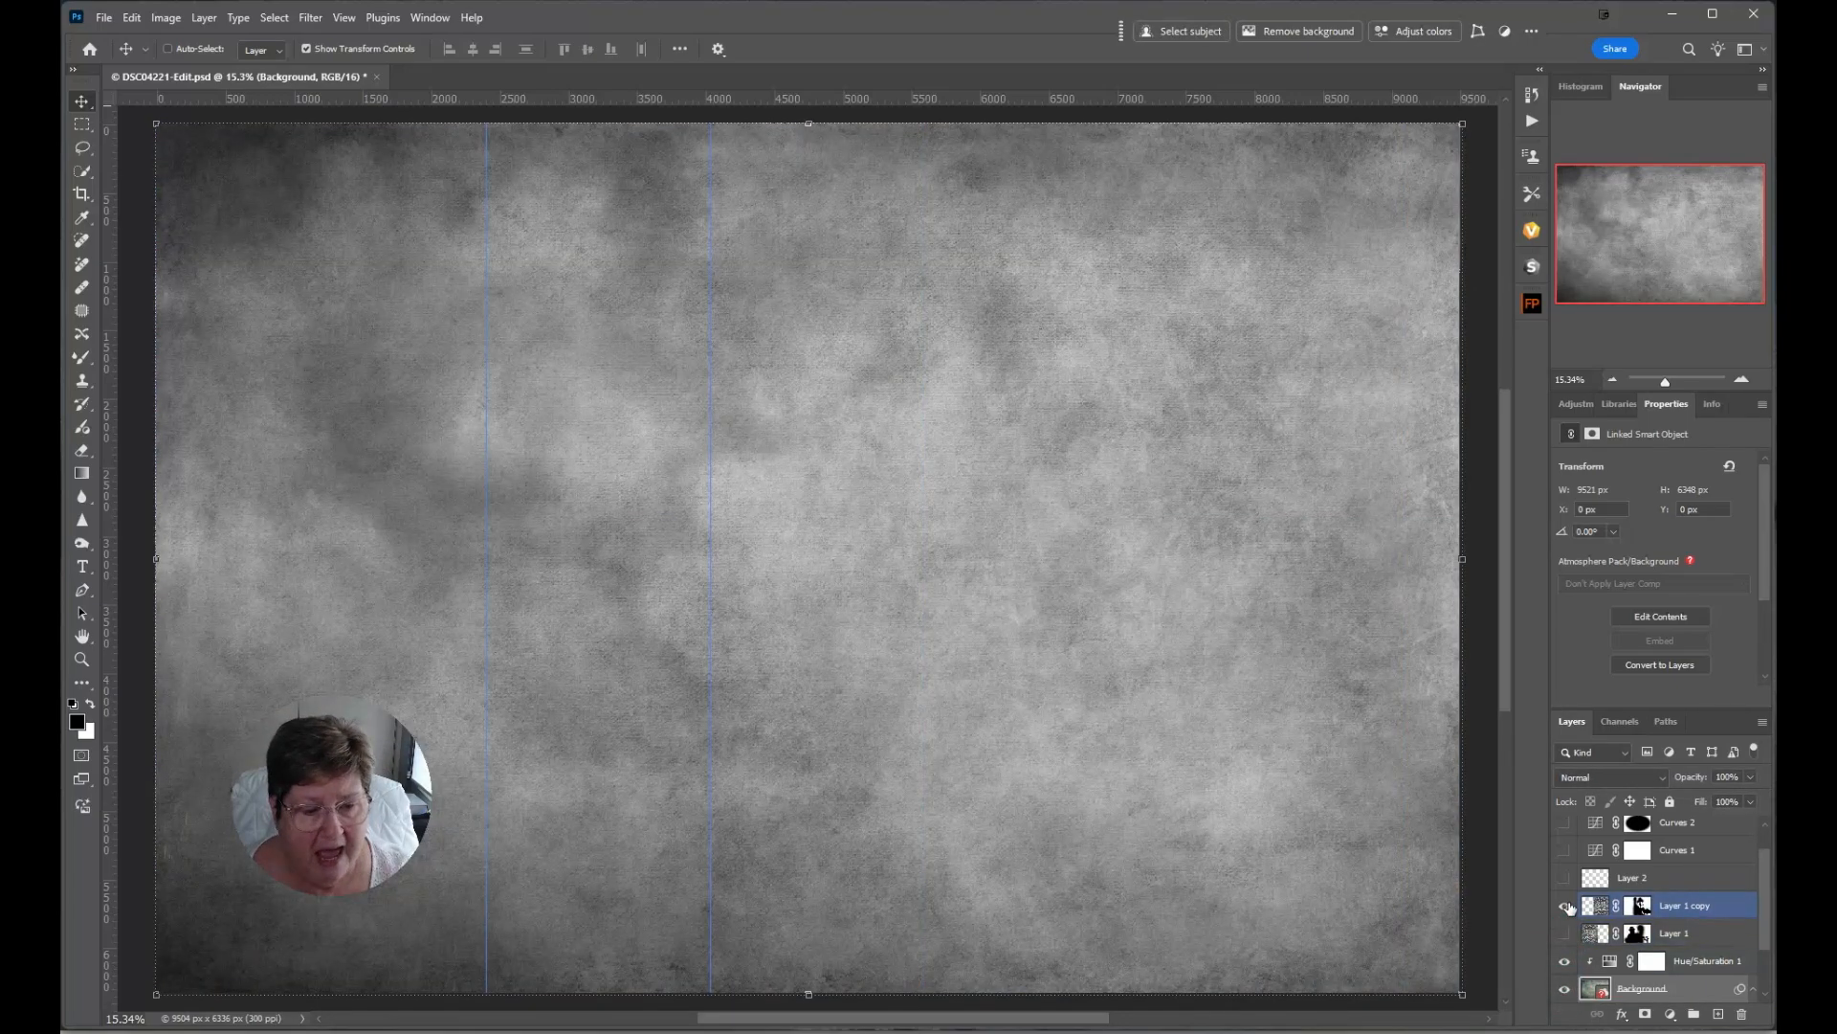
click(1565, 905)
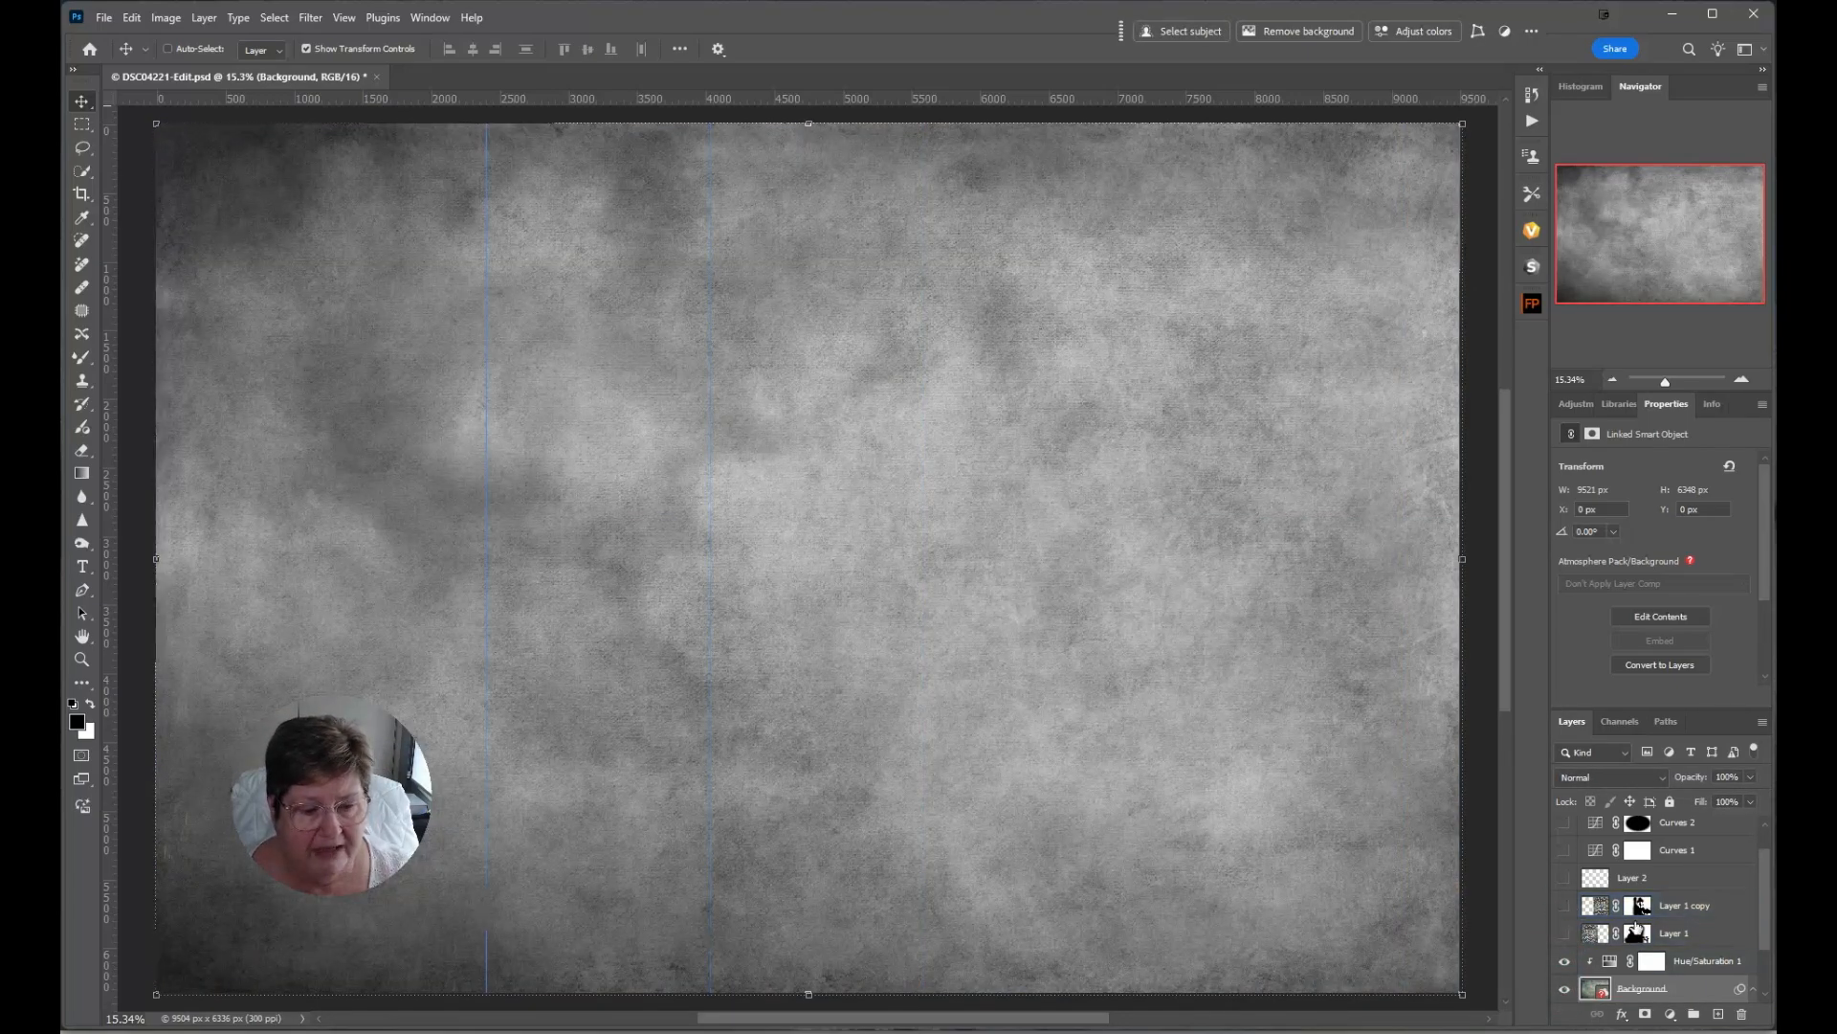
Blend the texture layer with the photo in Overlay mode and lower its opacity to 42%.
click(1599, 773)
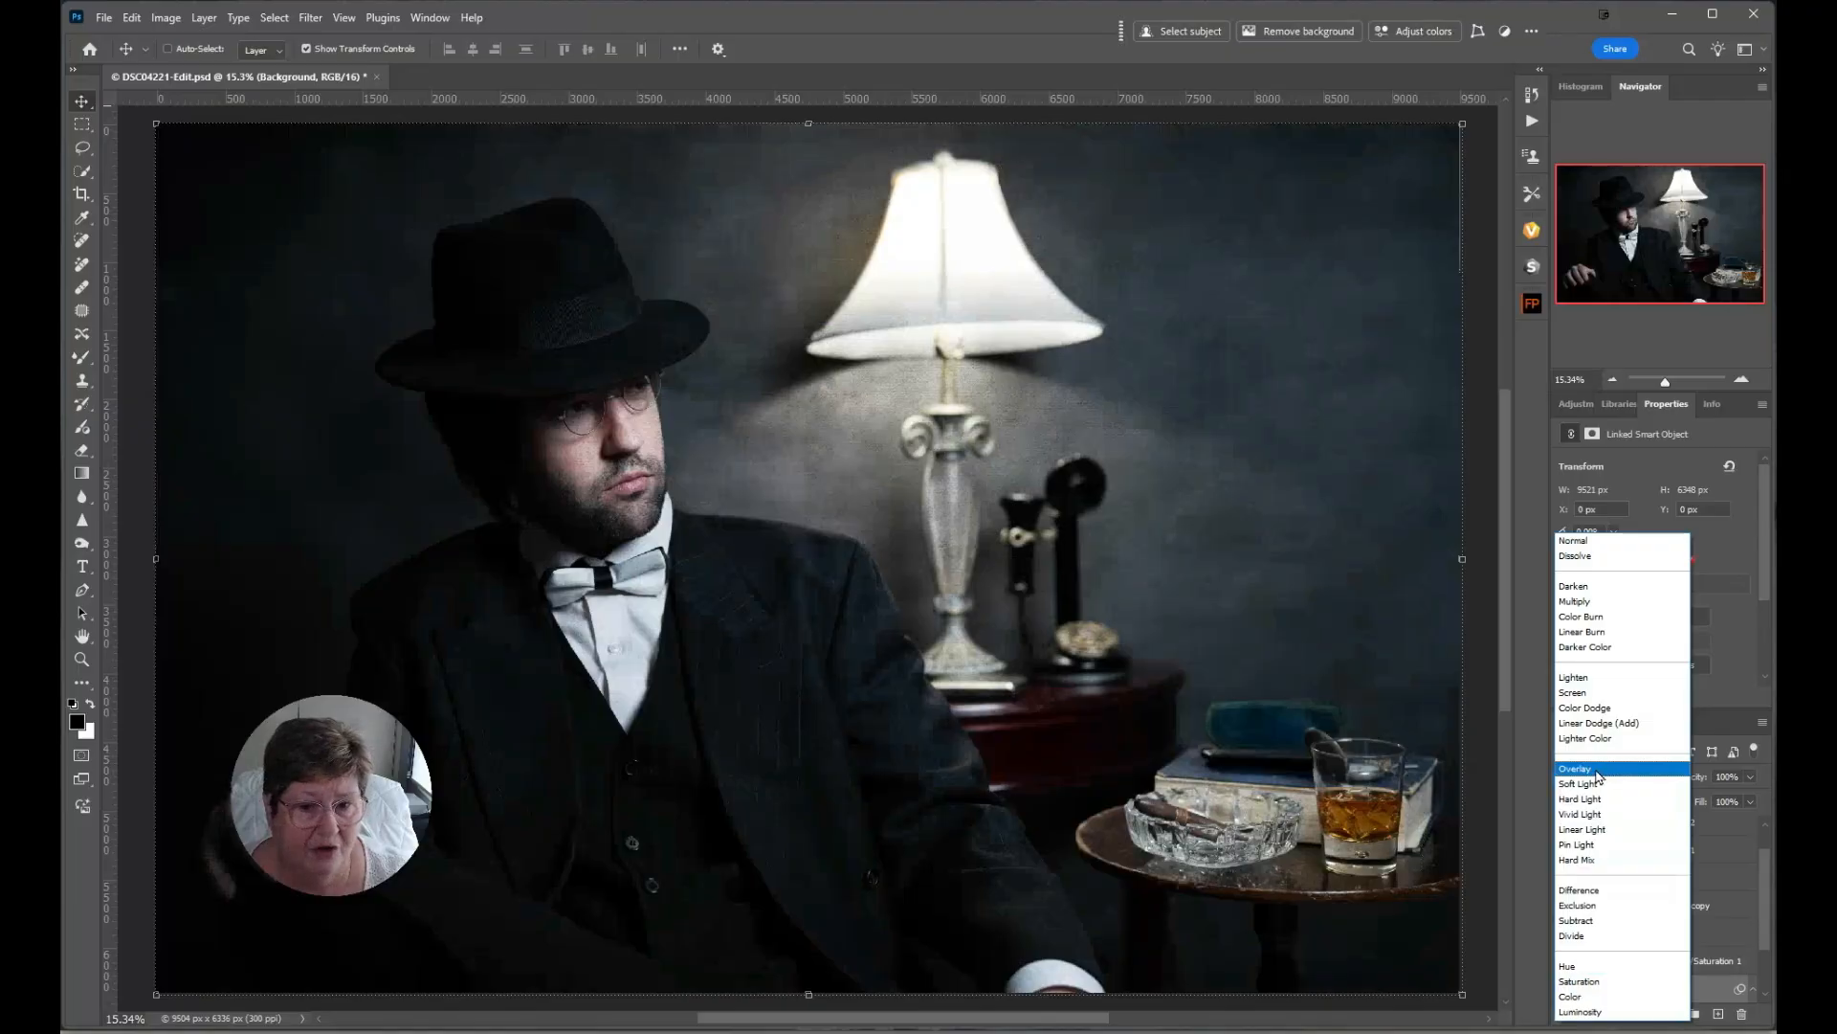
click(1596, 769)
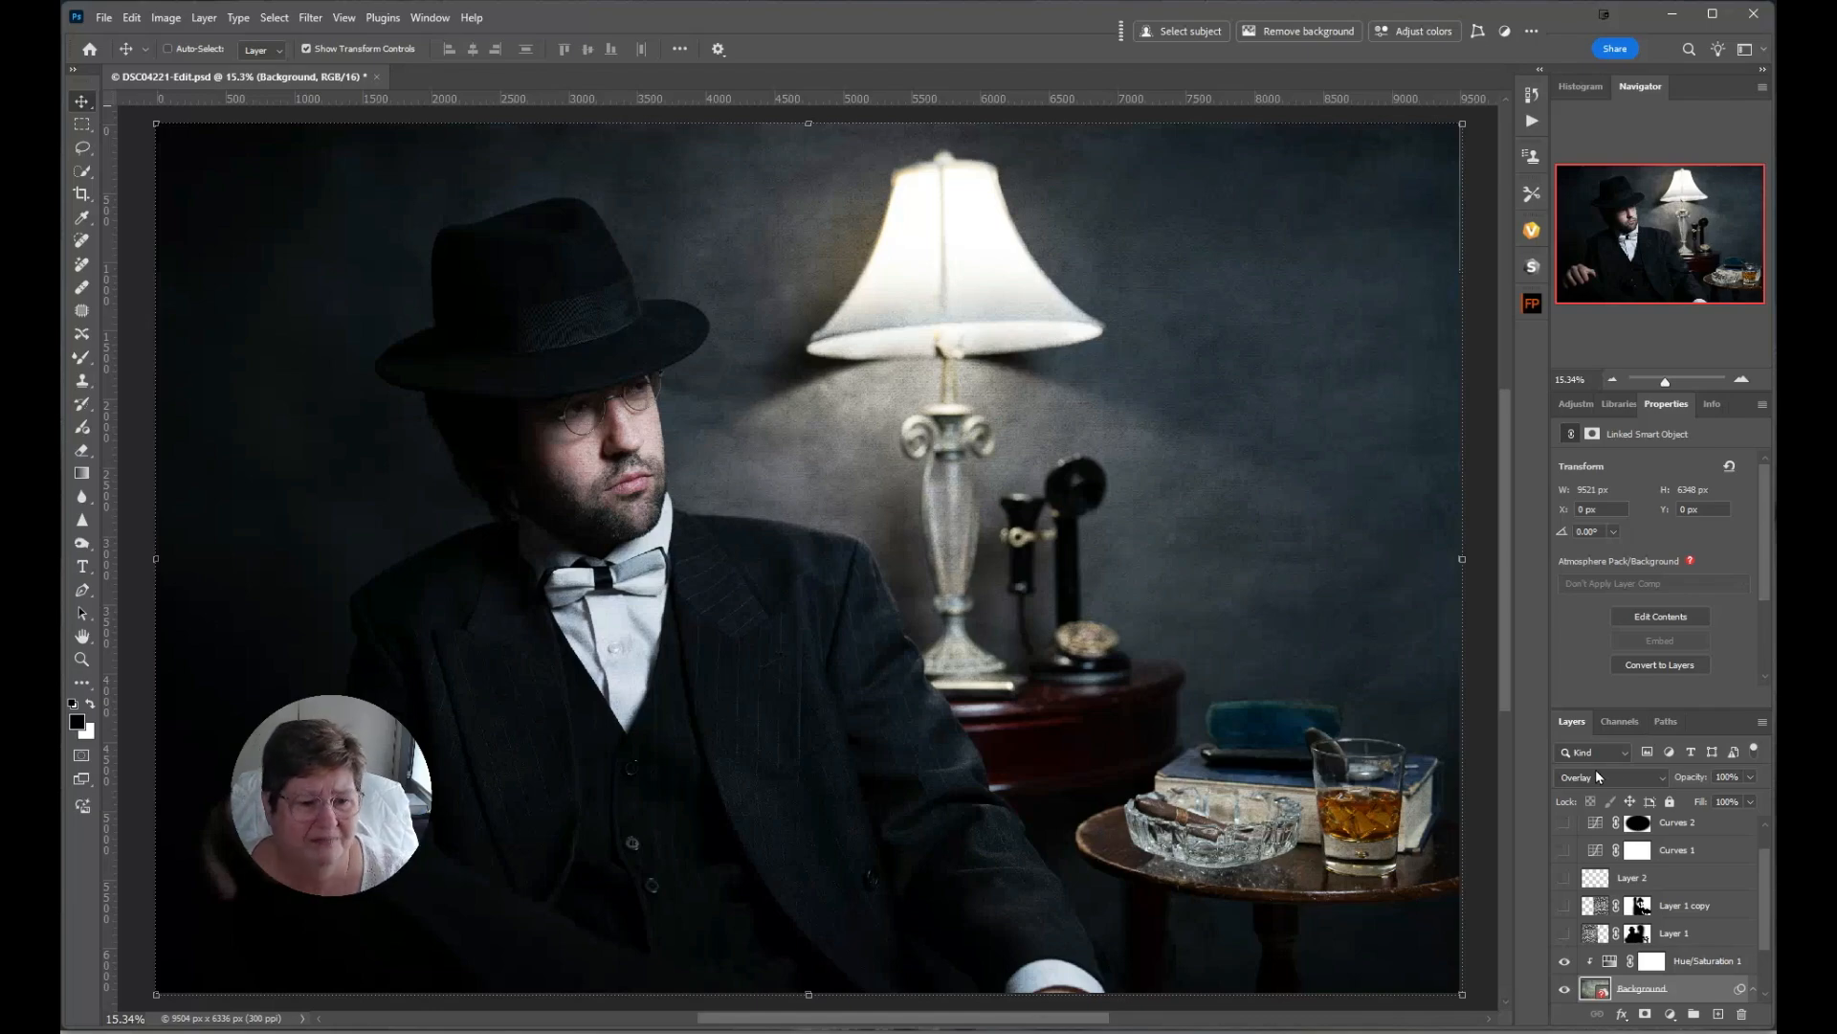
click(1751, 776)
drag(1740, 798, 1703, 805)
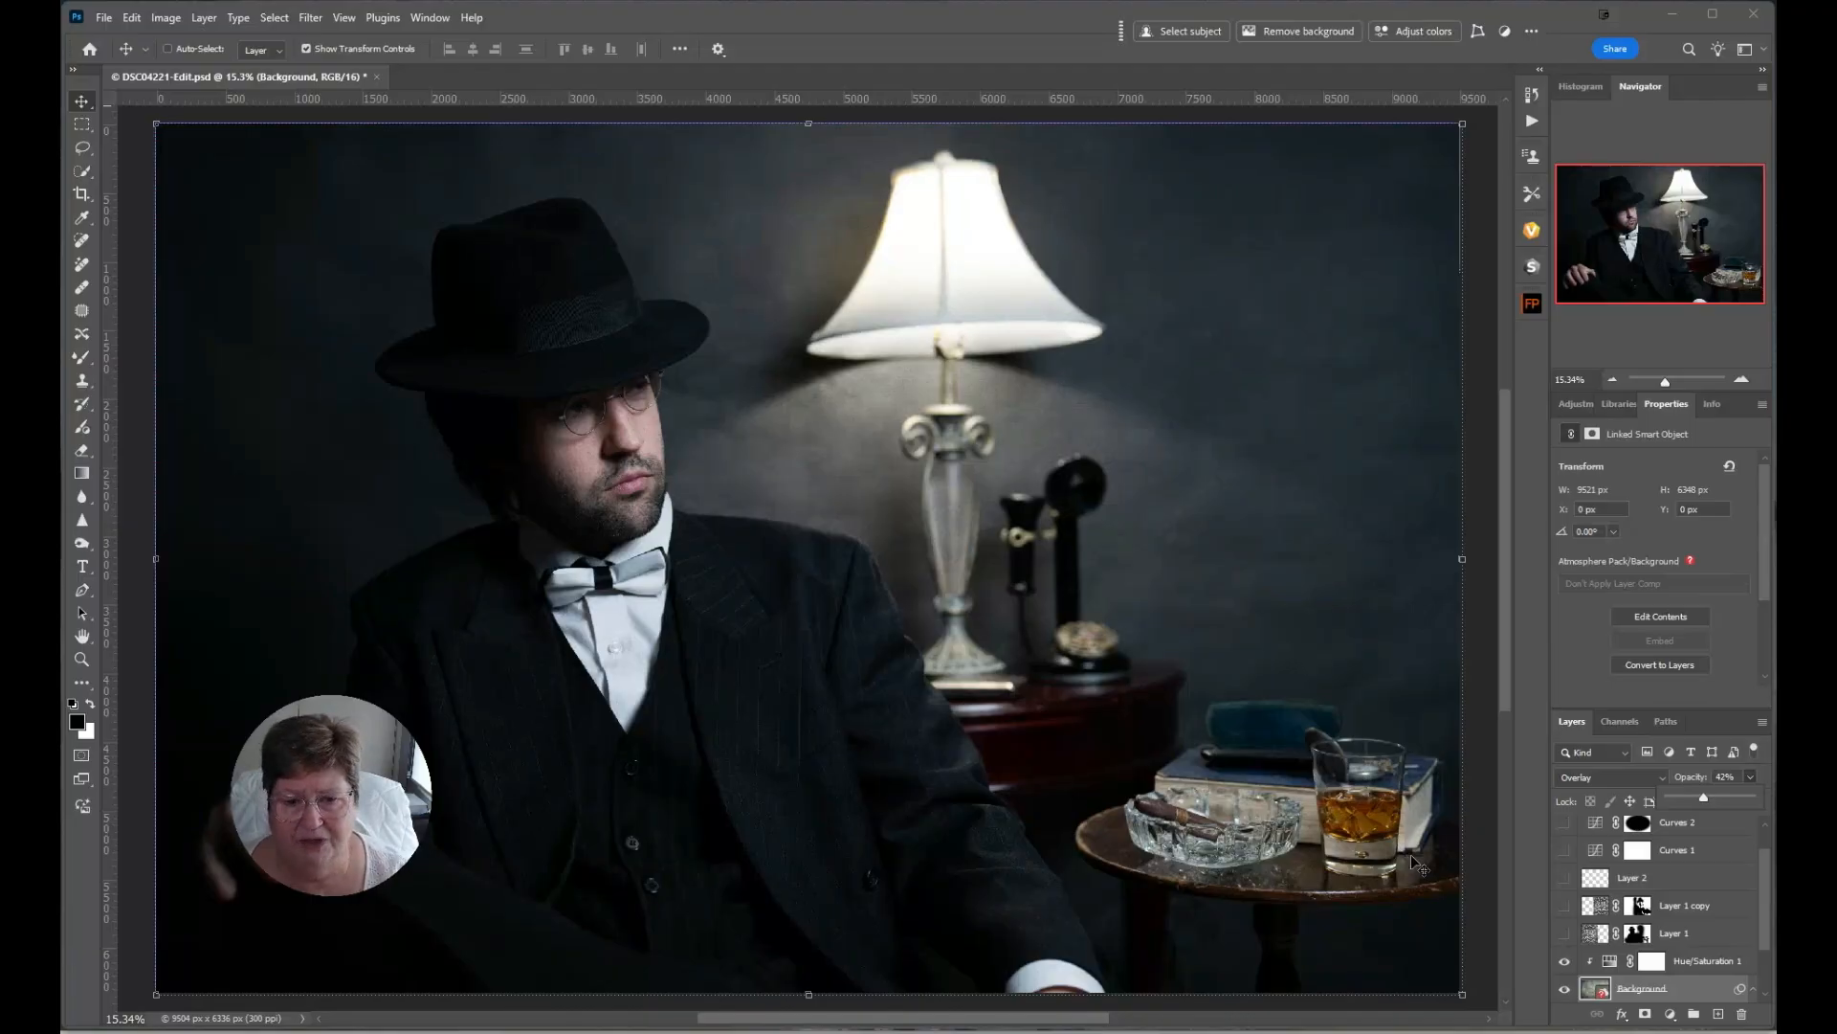
Change the texture layer's blend mode to Multiply, try 100% opacity, and settle on about 69%.
key(ctrl+shift+alt+e)
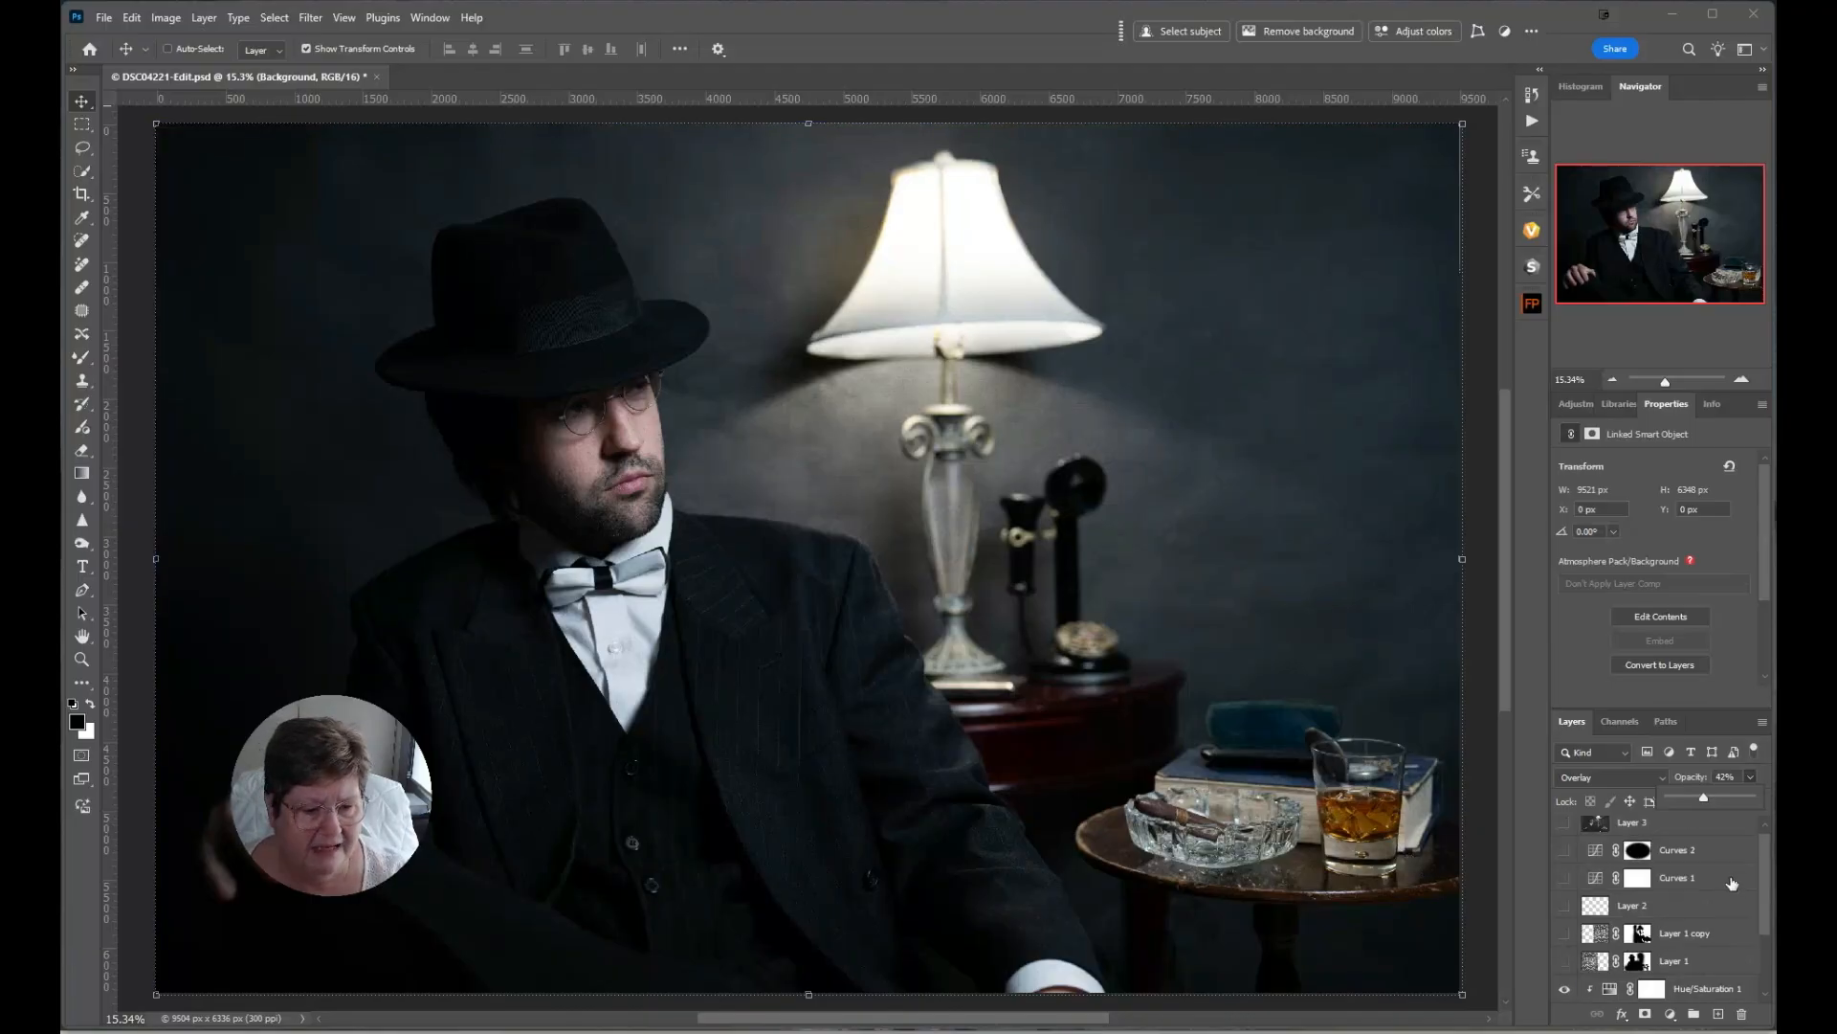
click(1648, 782)
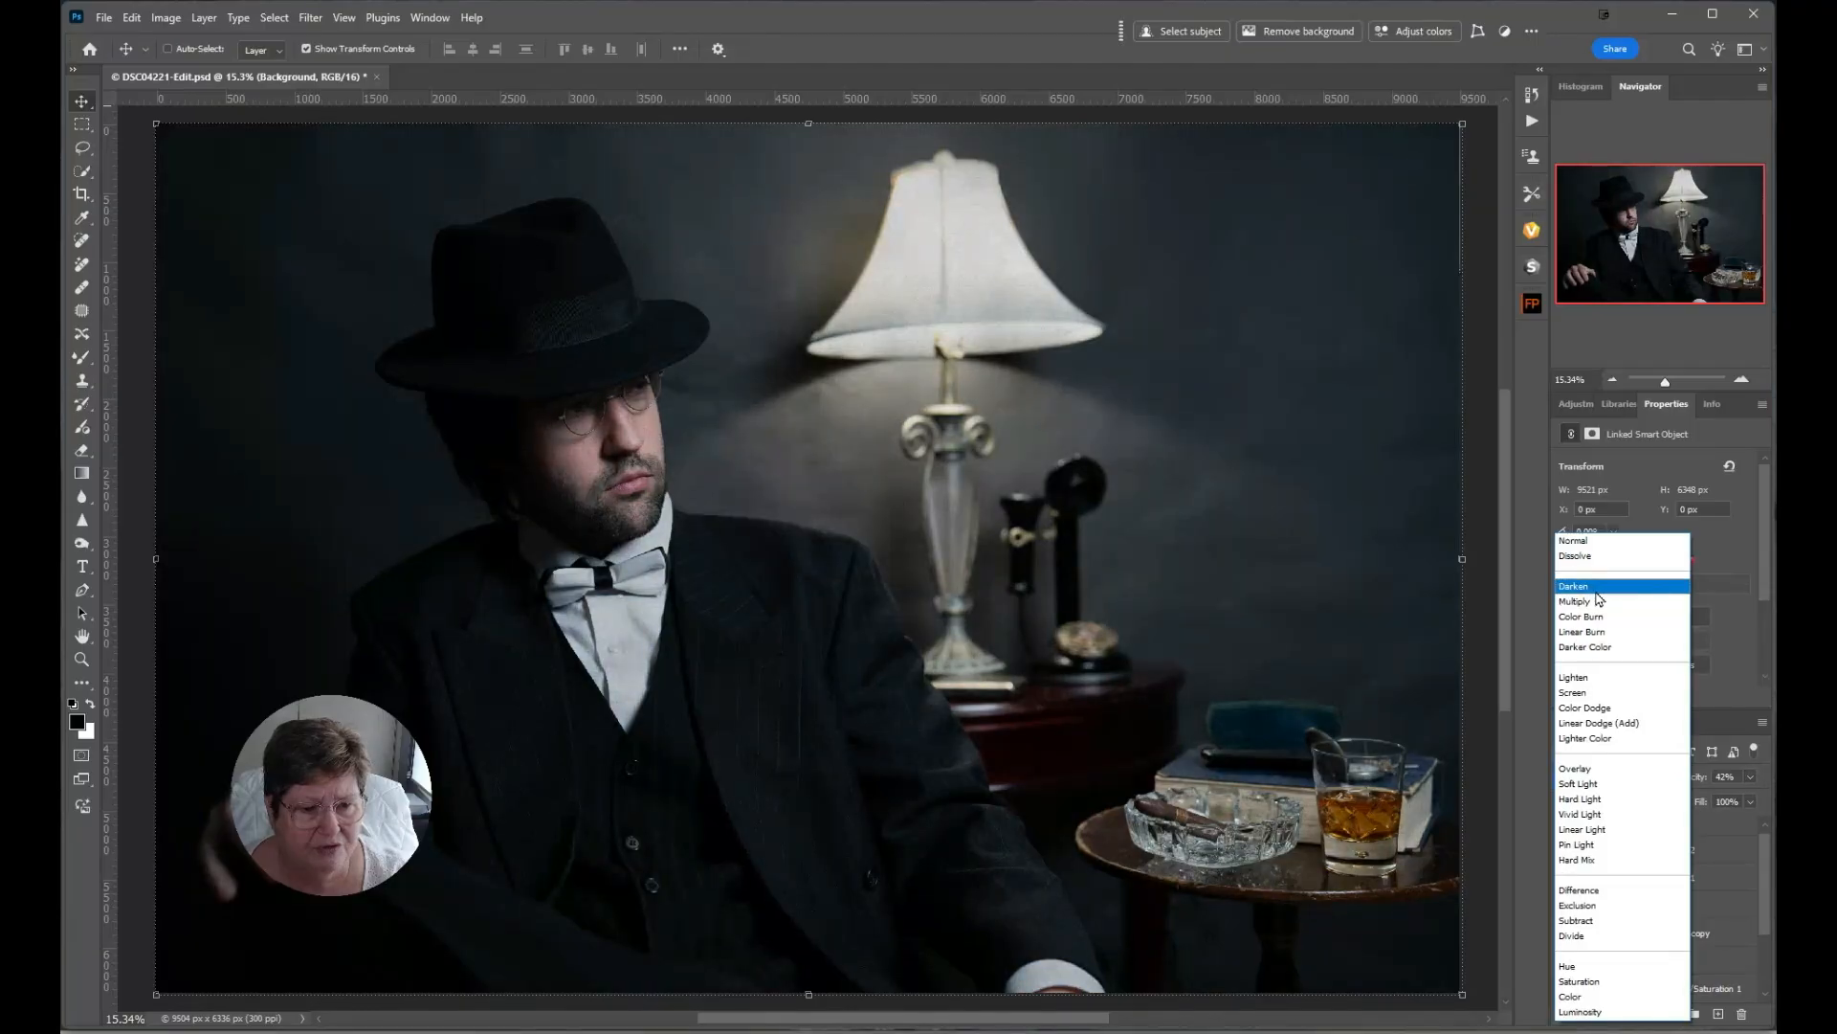
click(1597, 603)
click(1749, 777)
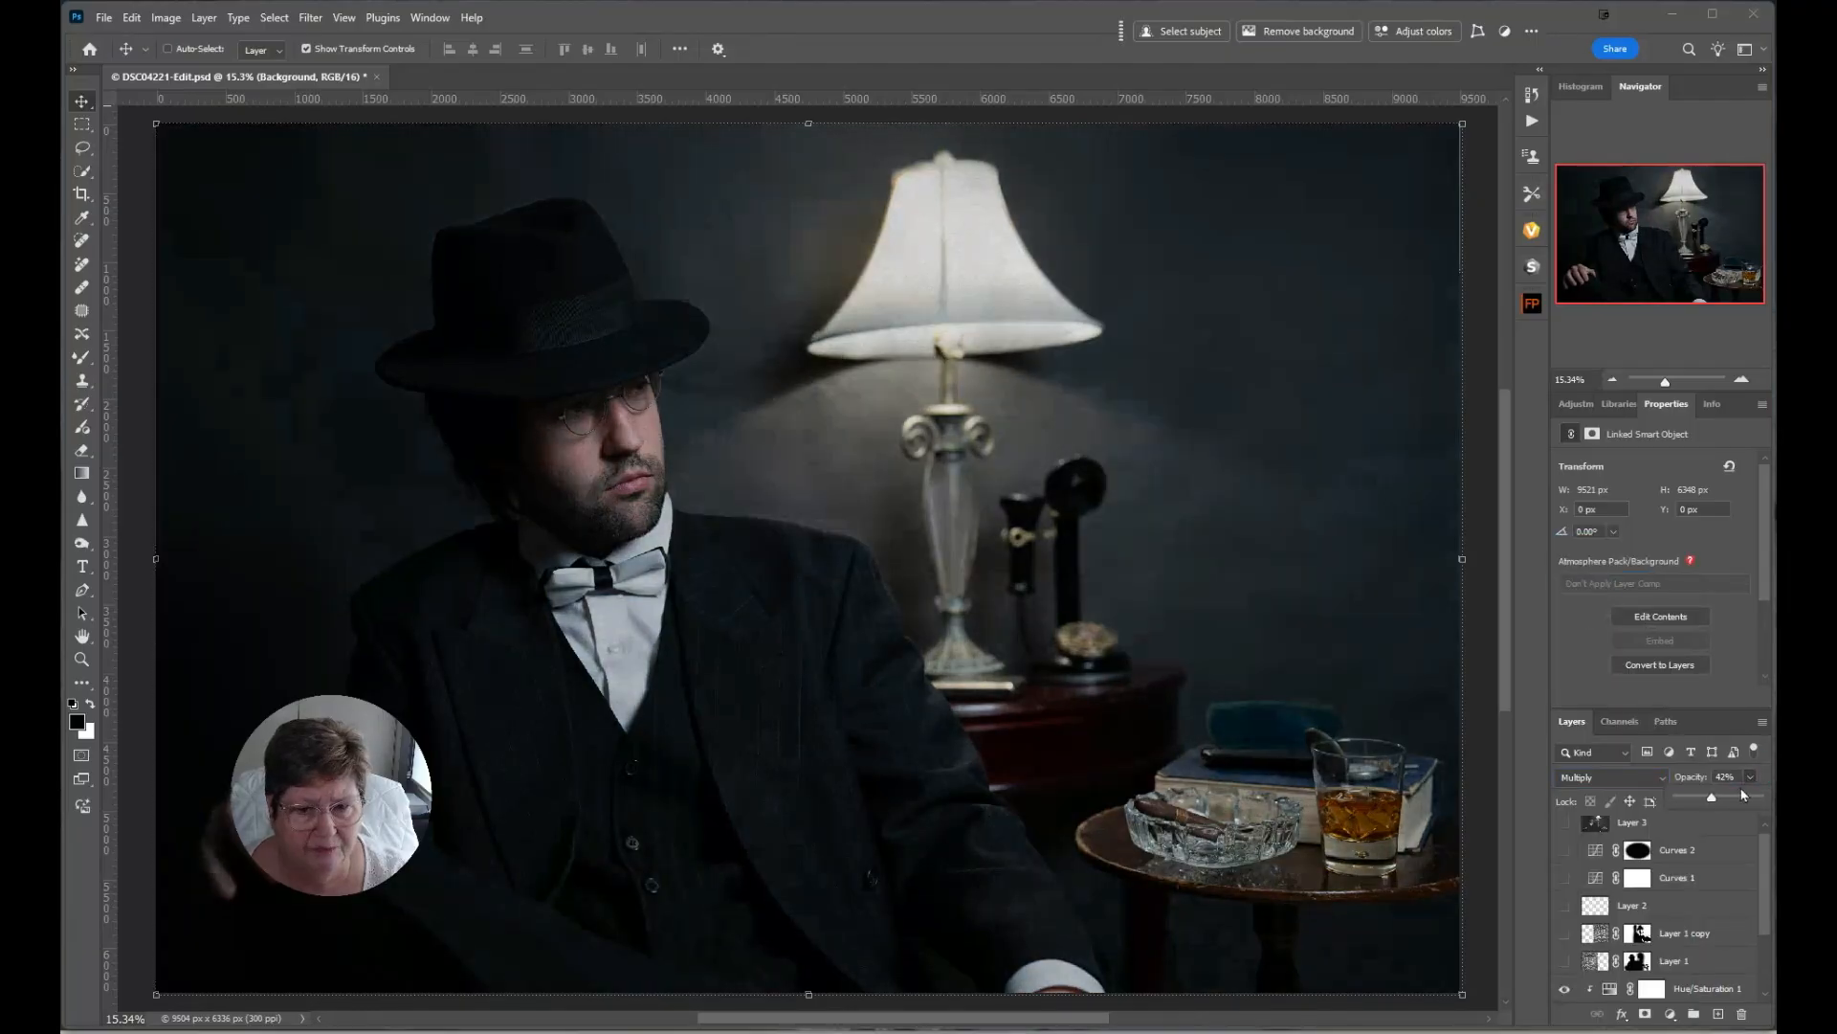
drag(1710, 798, 1760, 799)
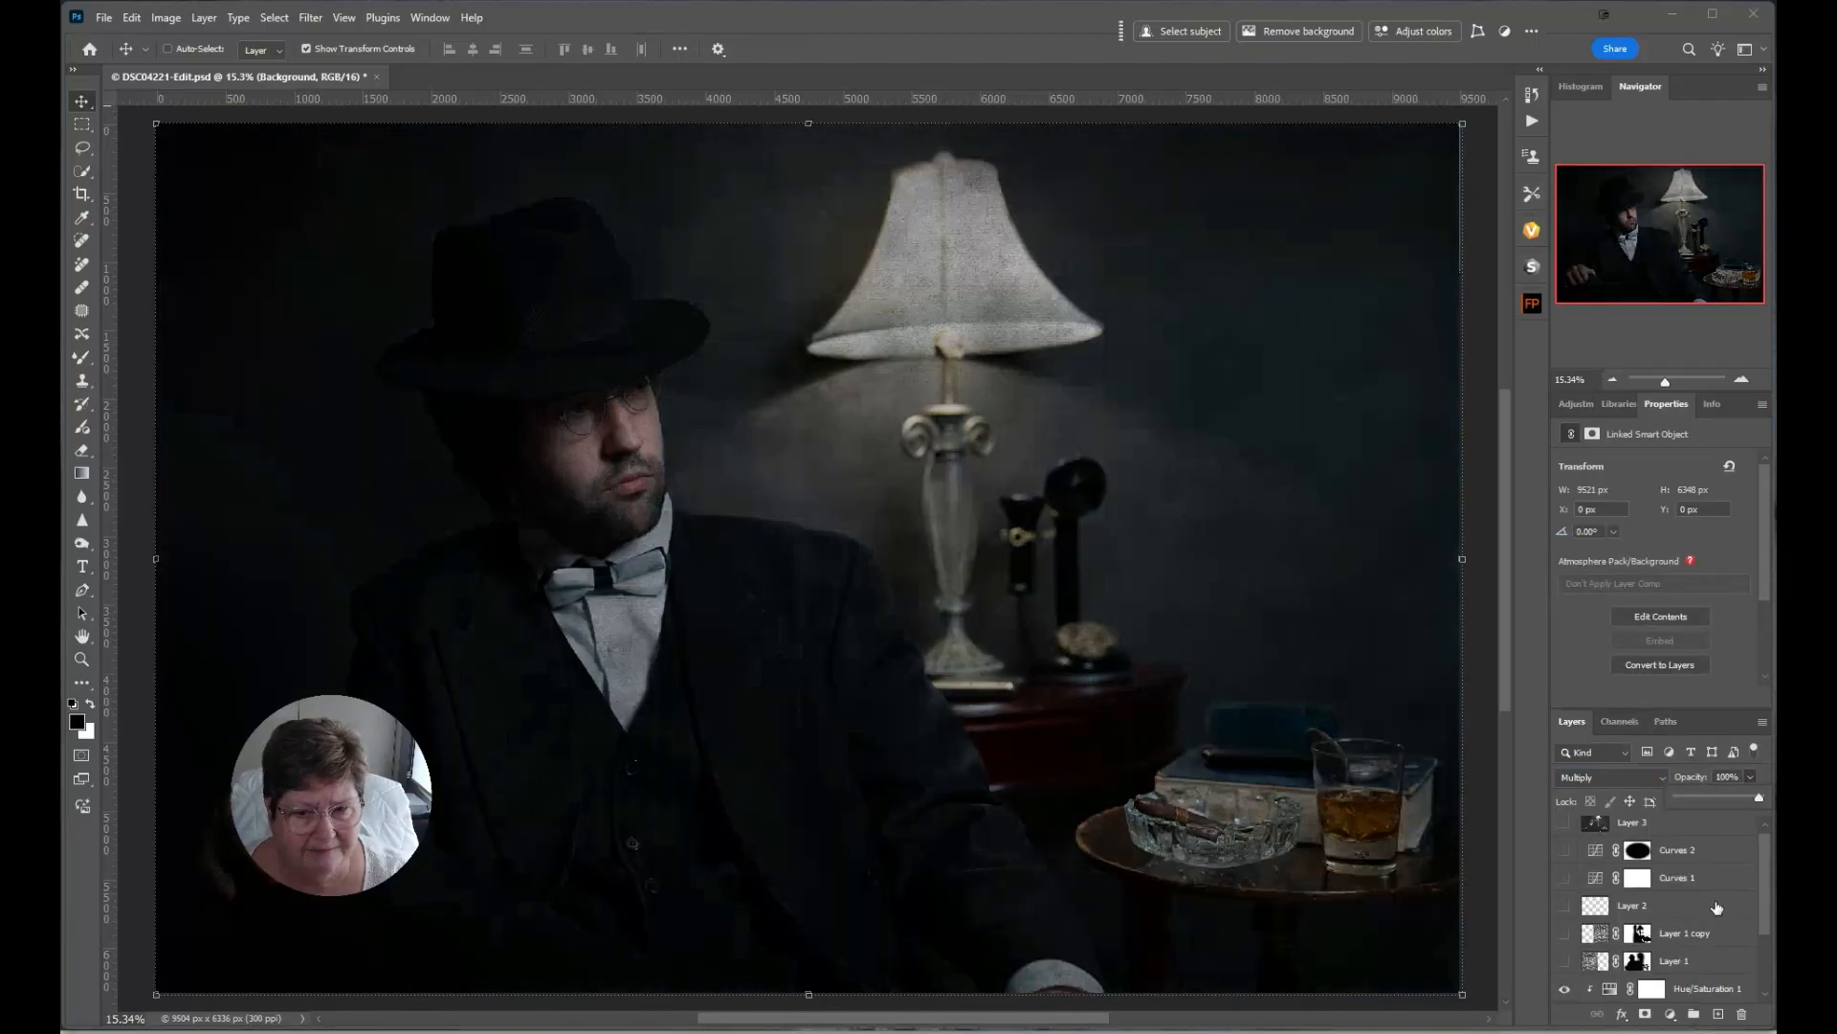
scroll(1715, 907, down, 1)
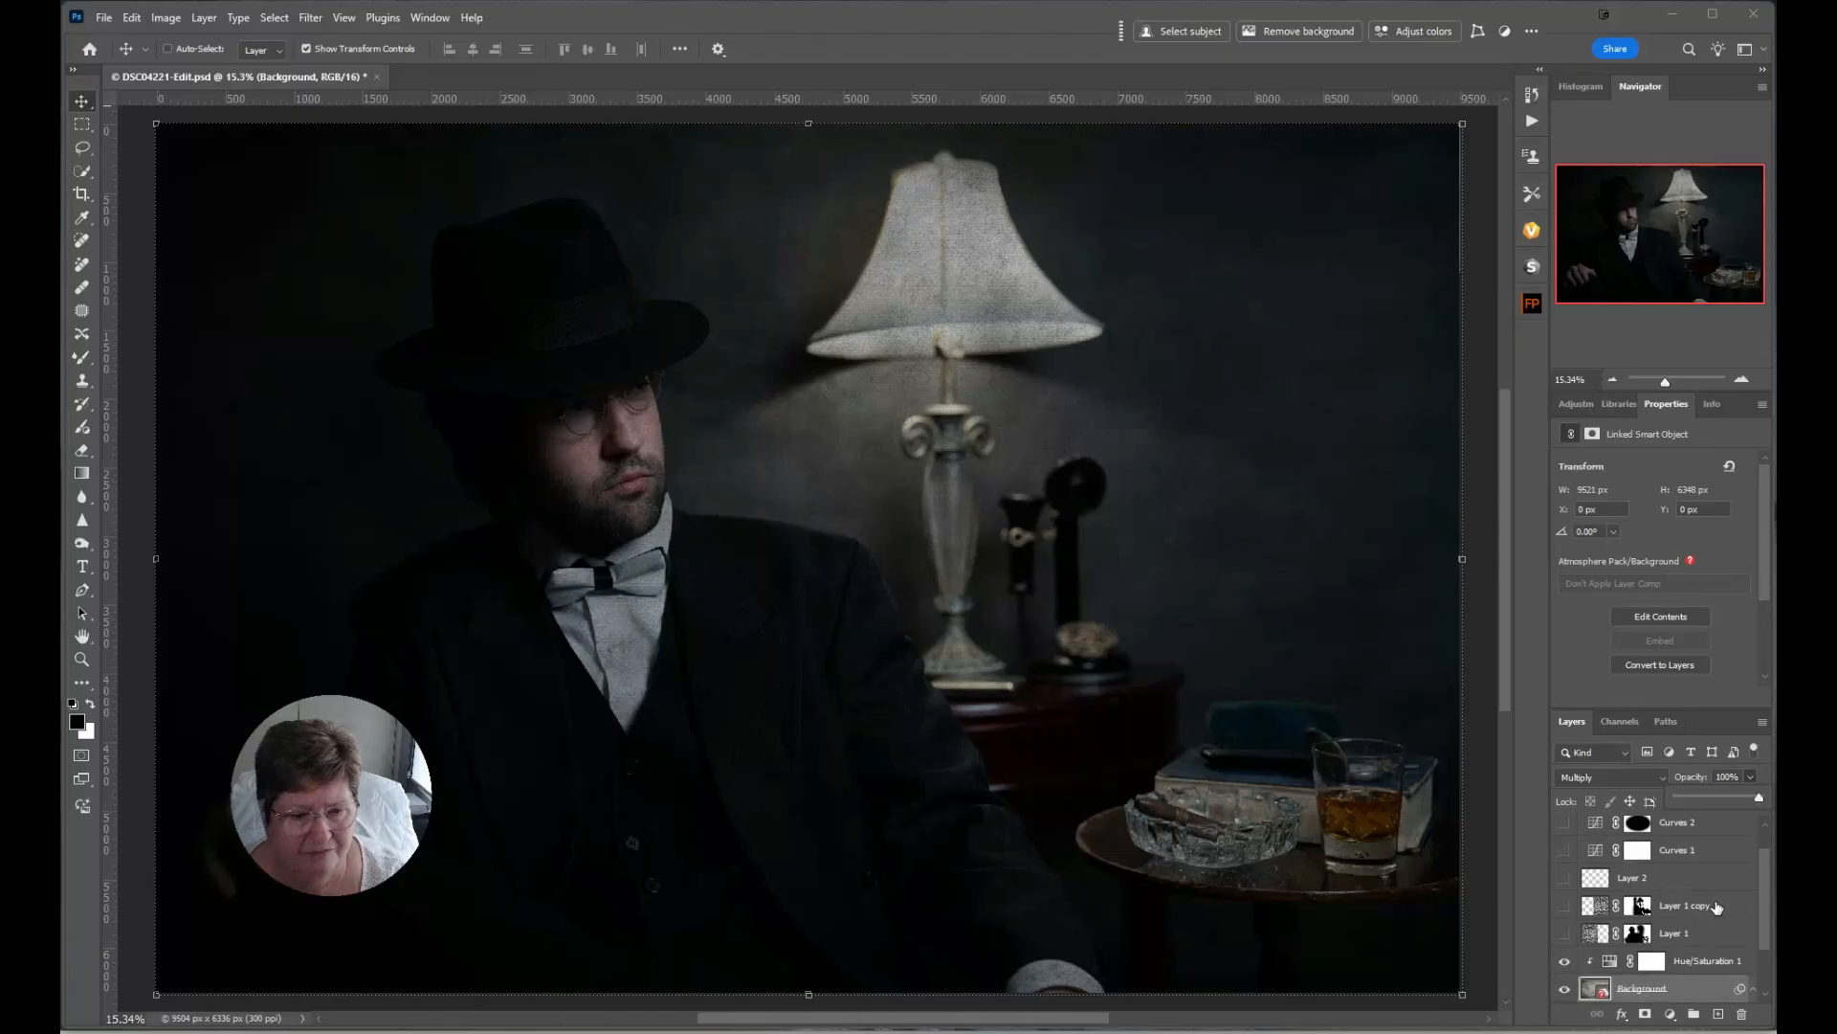
drag(1759, 798, 1735, 801)
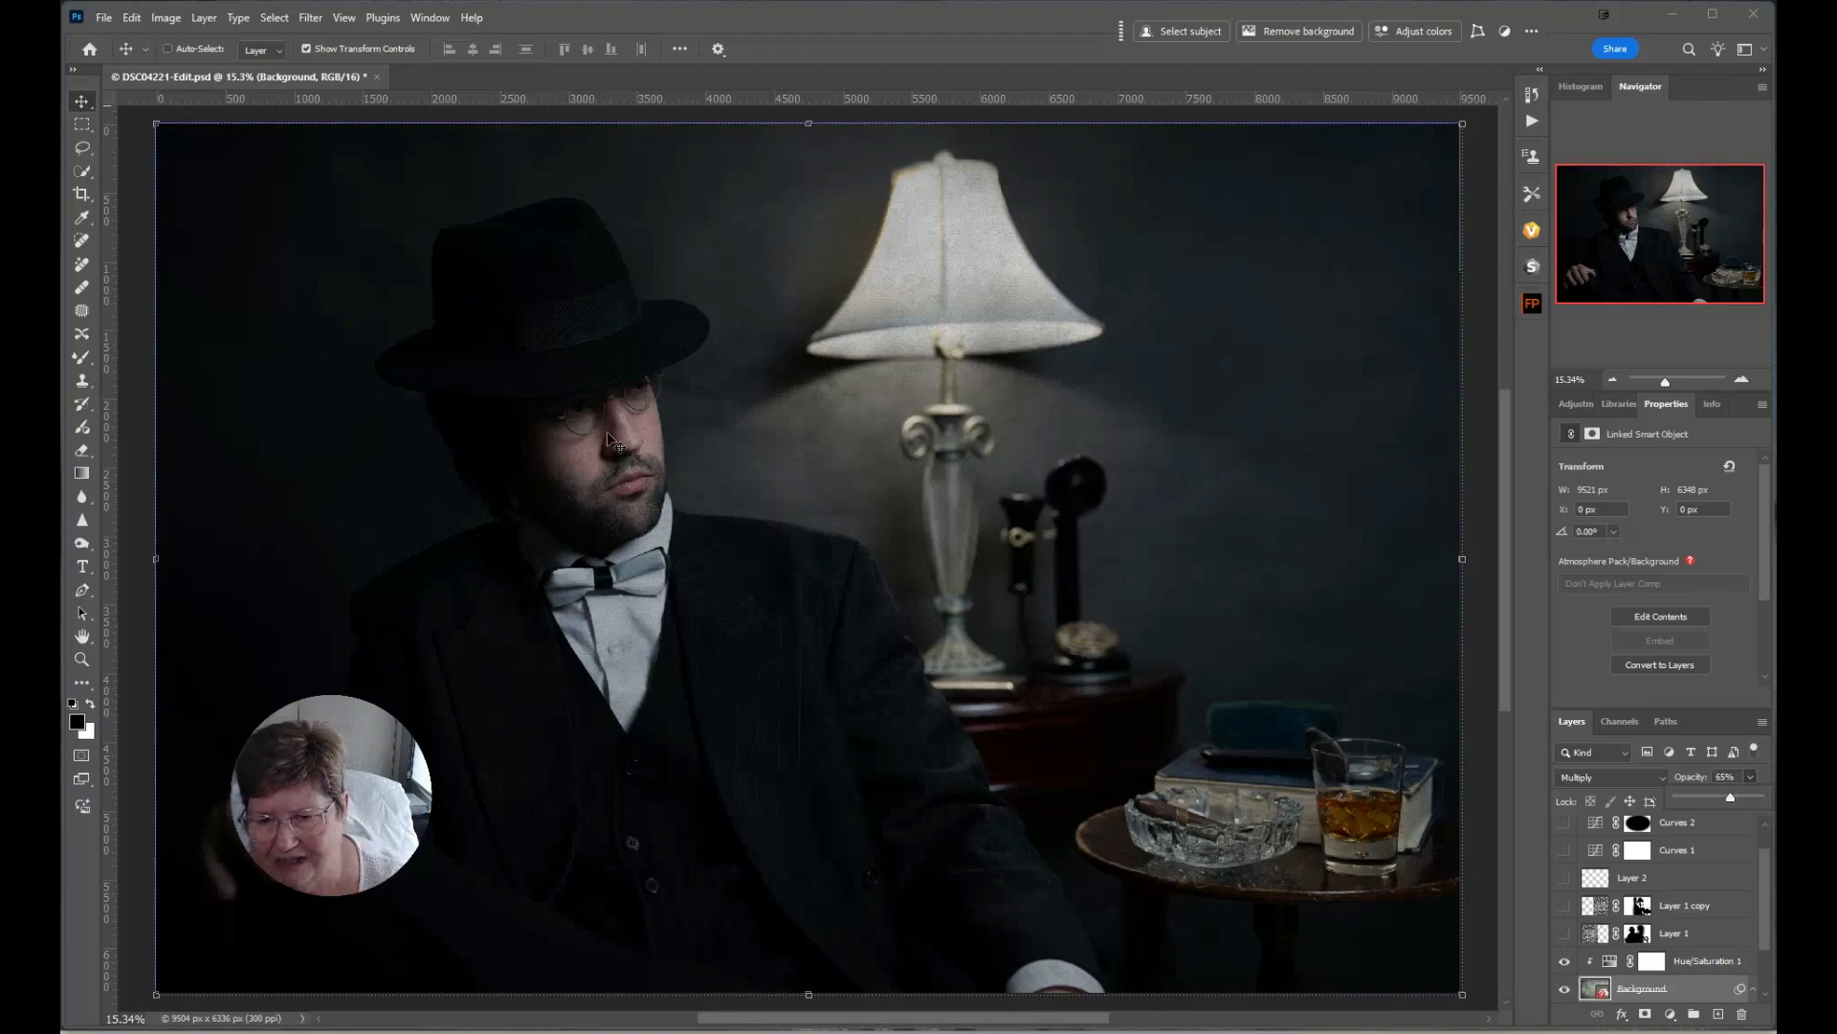
Compare the man's face and the wall behind him at 50% zoom with the texture layer shown and hidden.
key(ctrl+plus)
key(ctrl+plus)
key(ctrl+plus)
key(ctrl+plus)
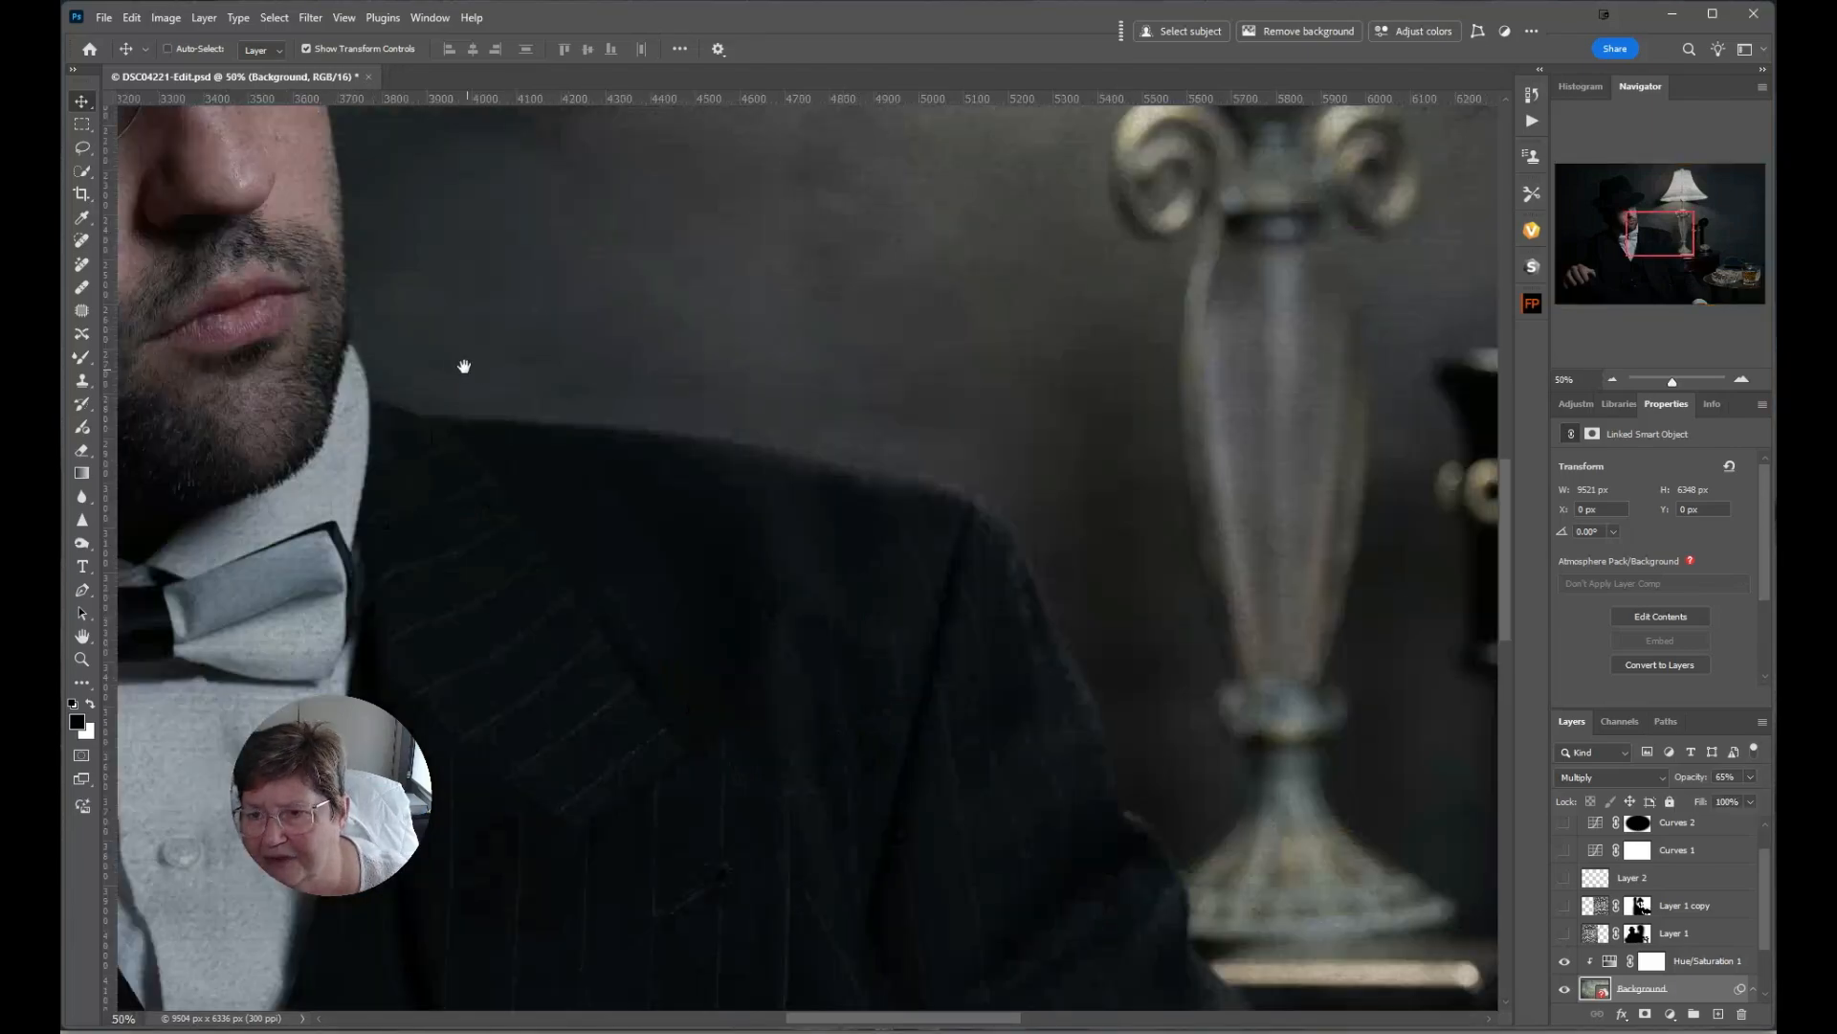
drag(464, 366, 800, 677)
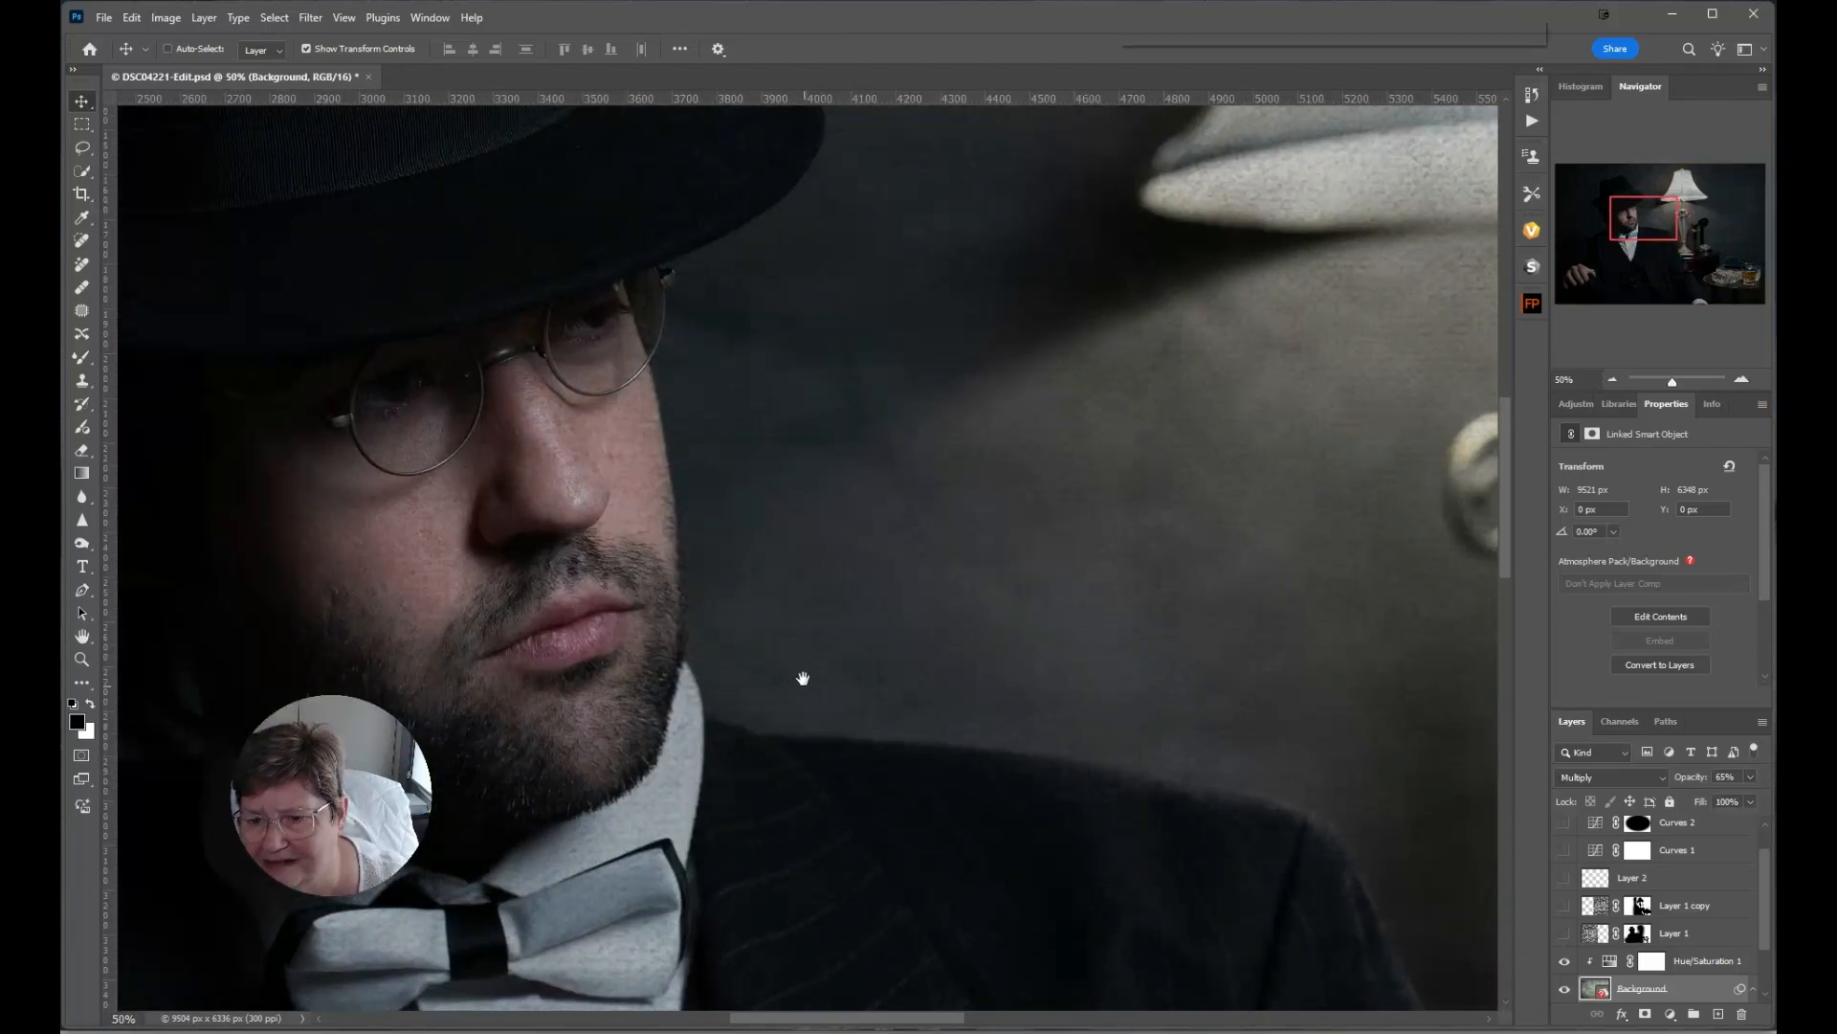
click(1564, 989)
click(1564, 989)
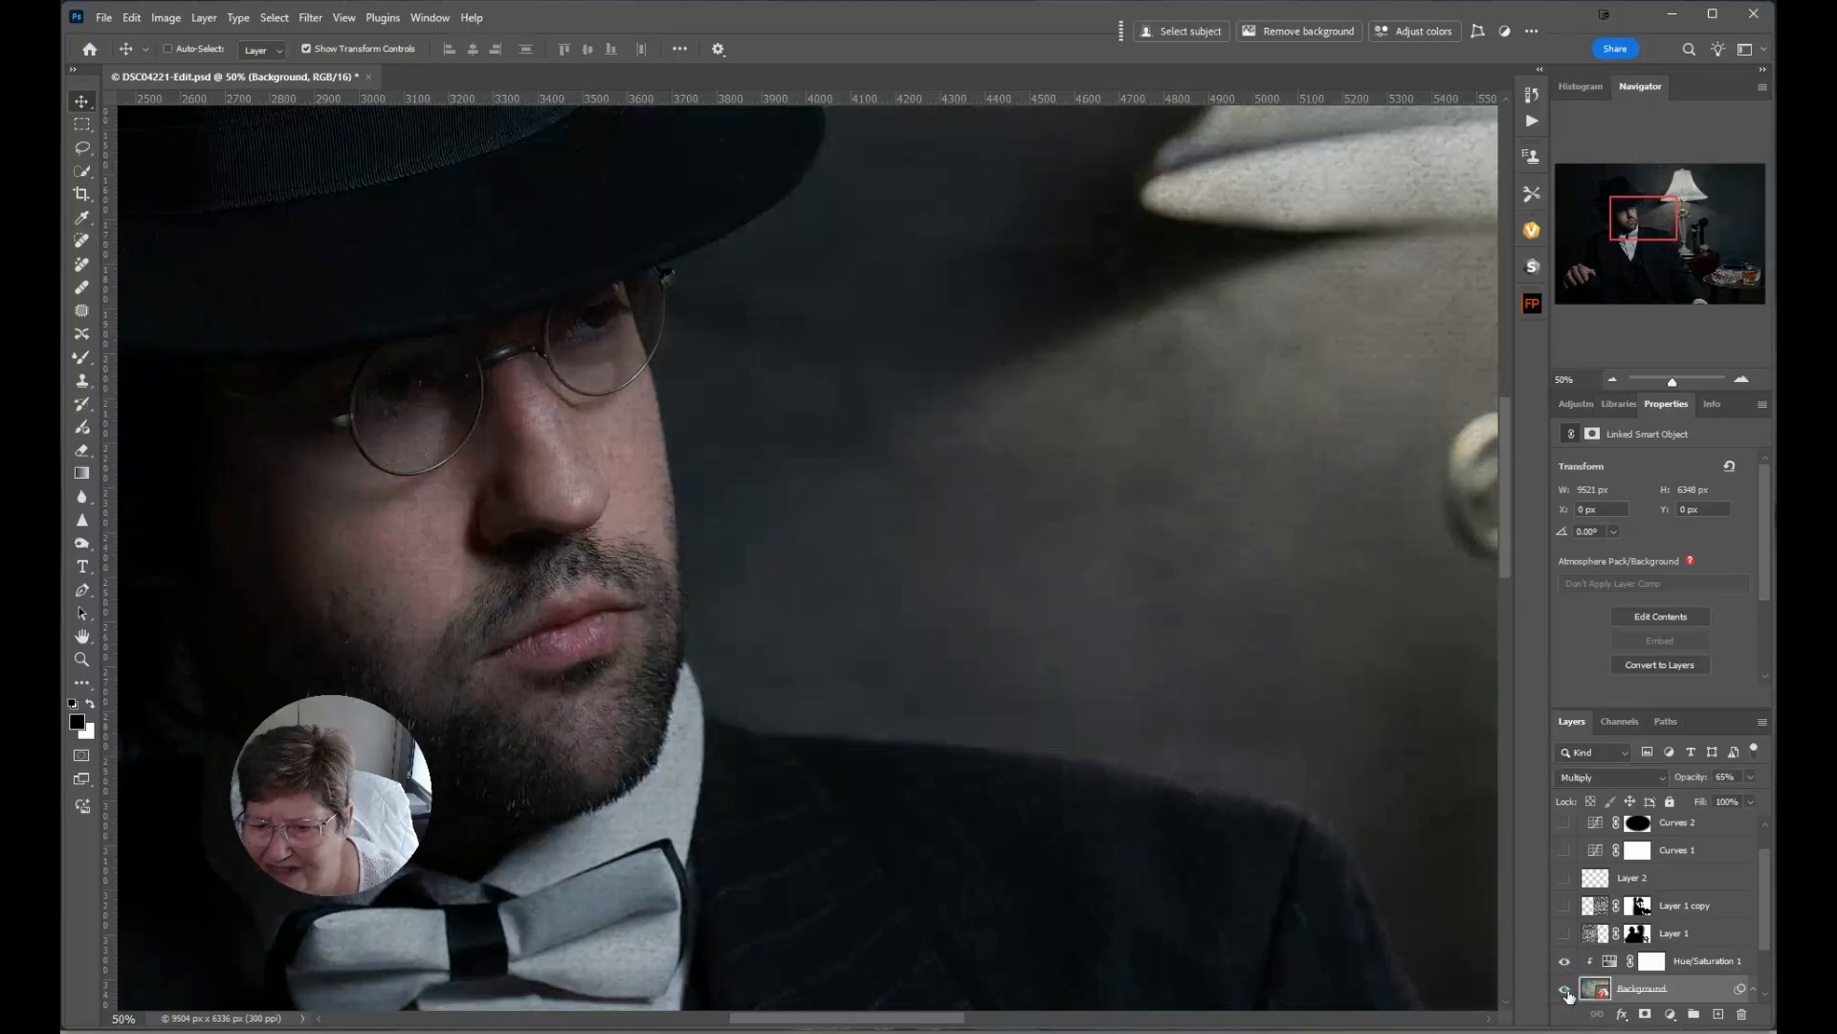
click(1565, 990)
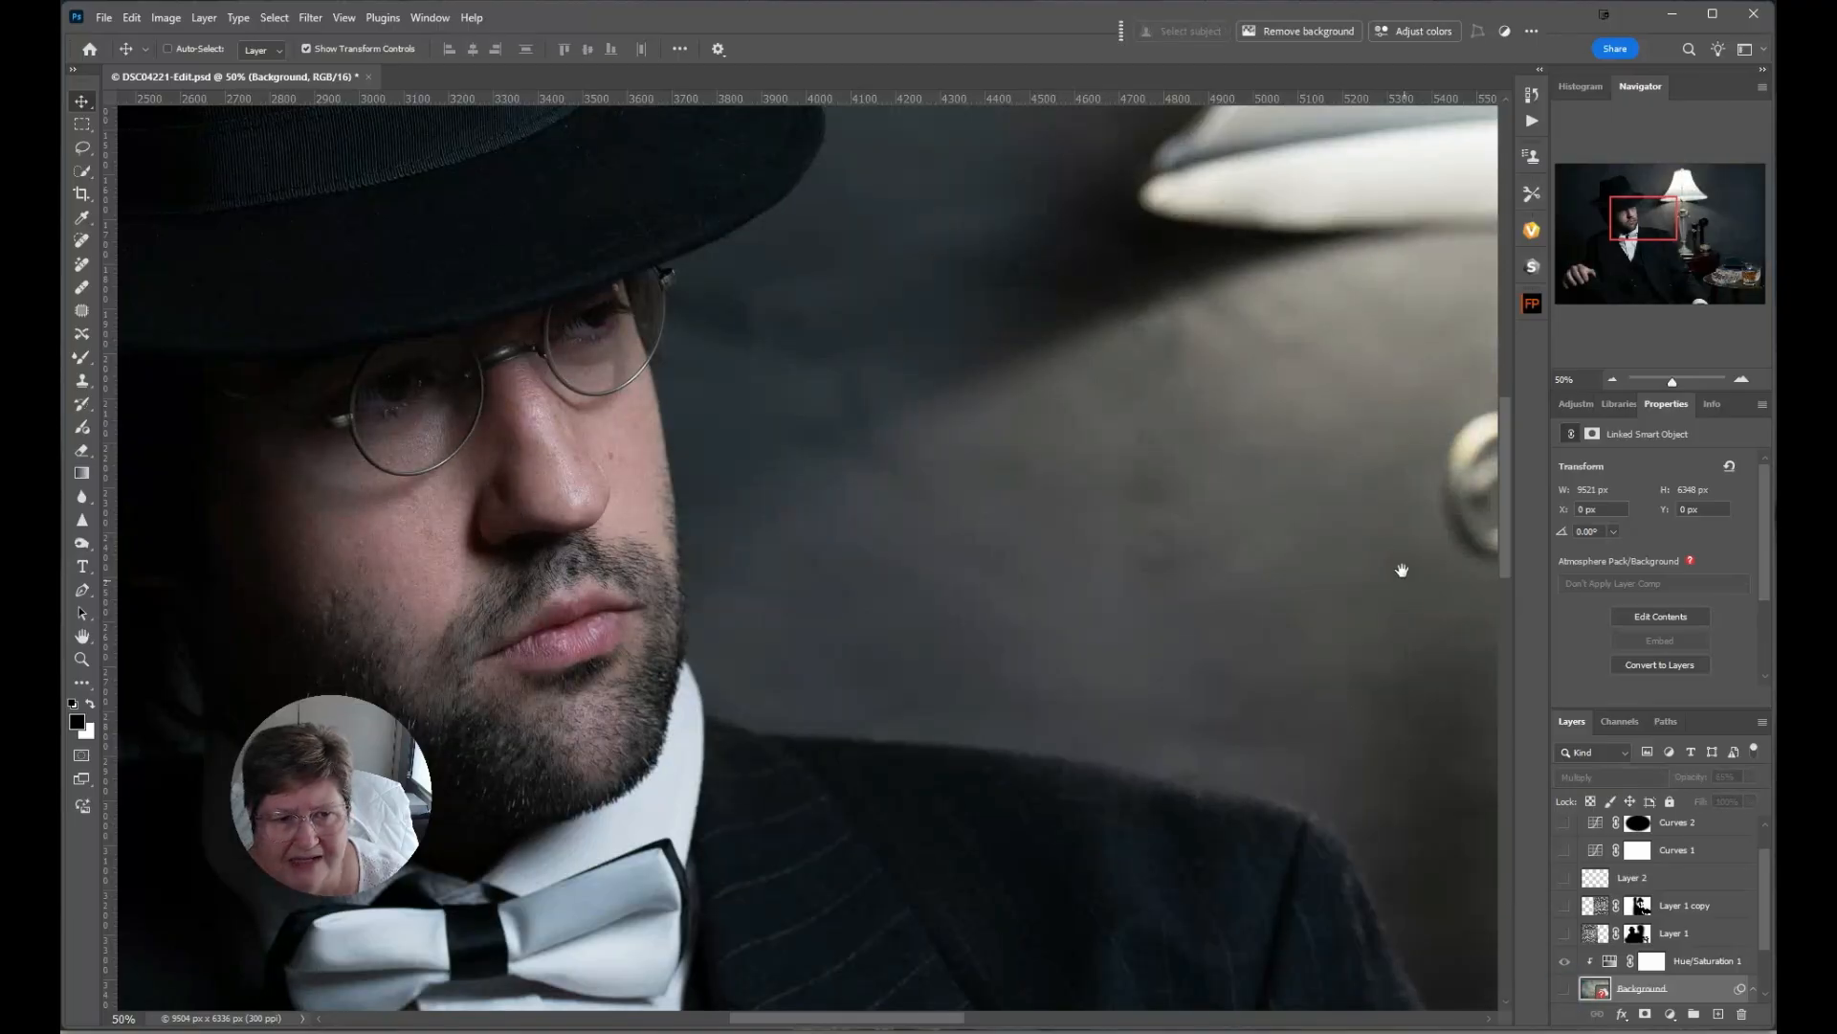
Compare the lampshade up close with and without the texture, and return to the full image with the texture shown.
drag(1403, 570, 882, 894)
drag(1143, 594, 1017, 729)
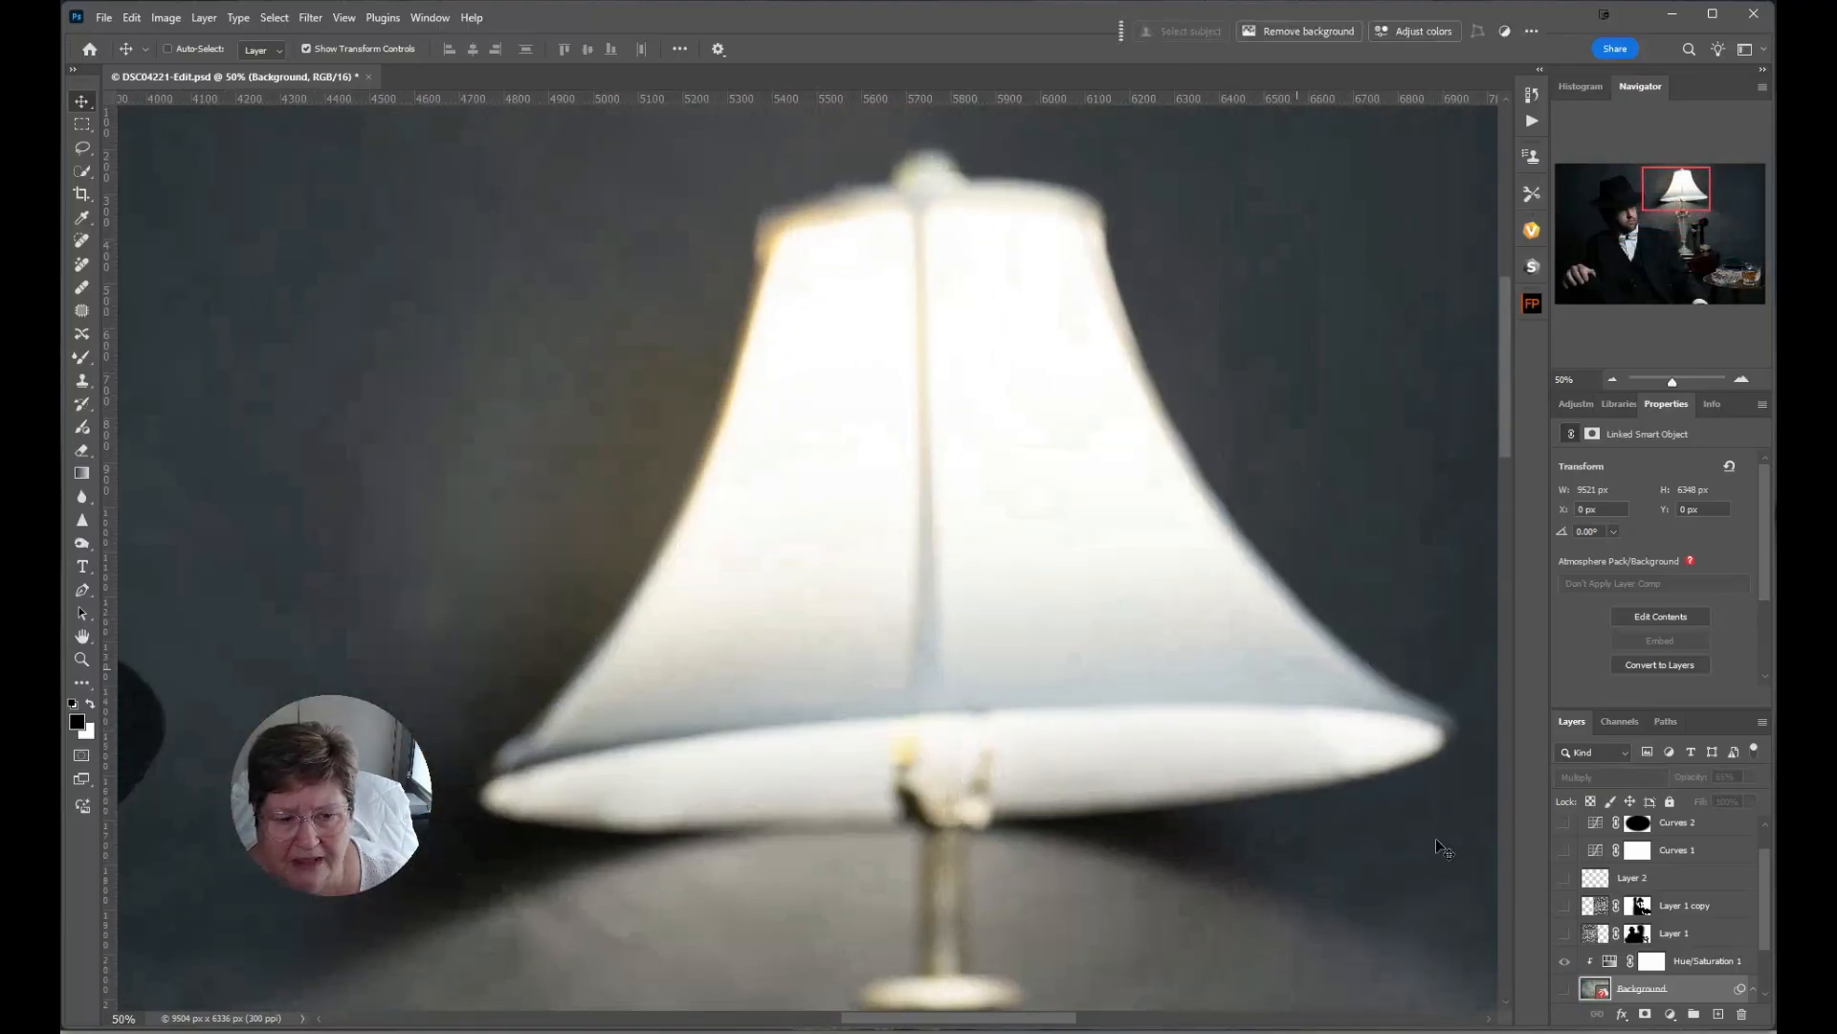
click(1560, 988)
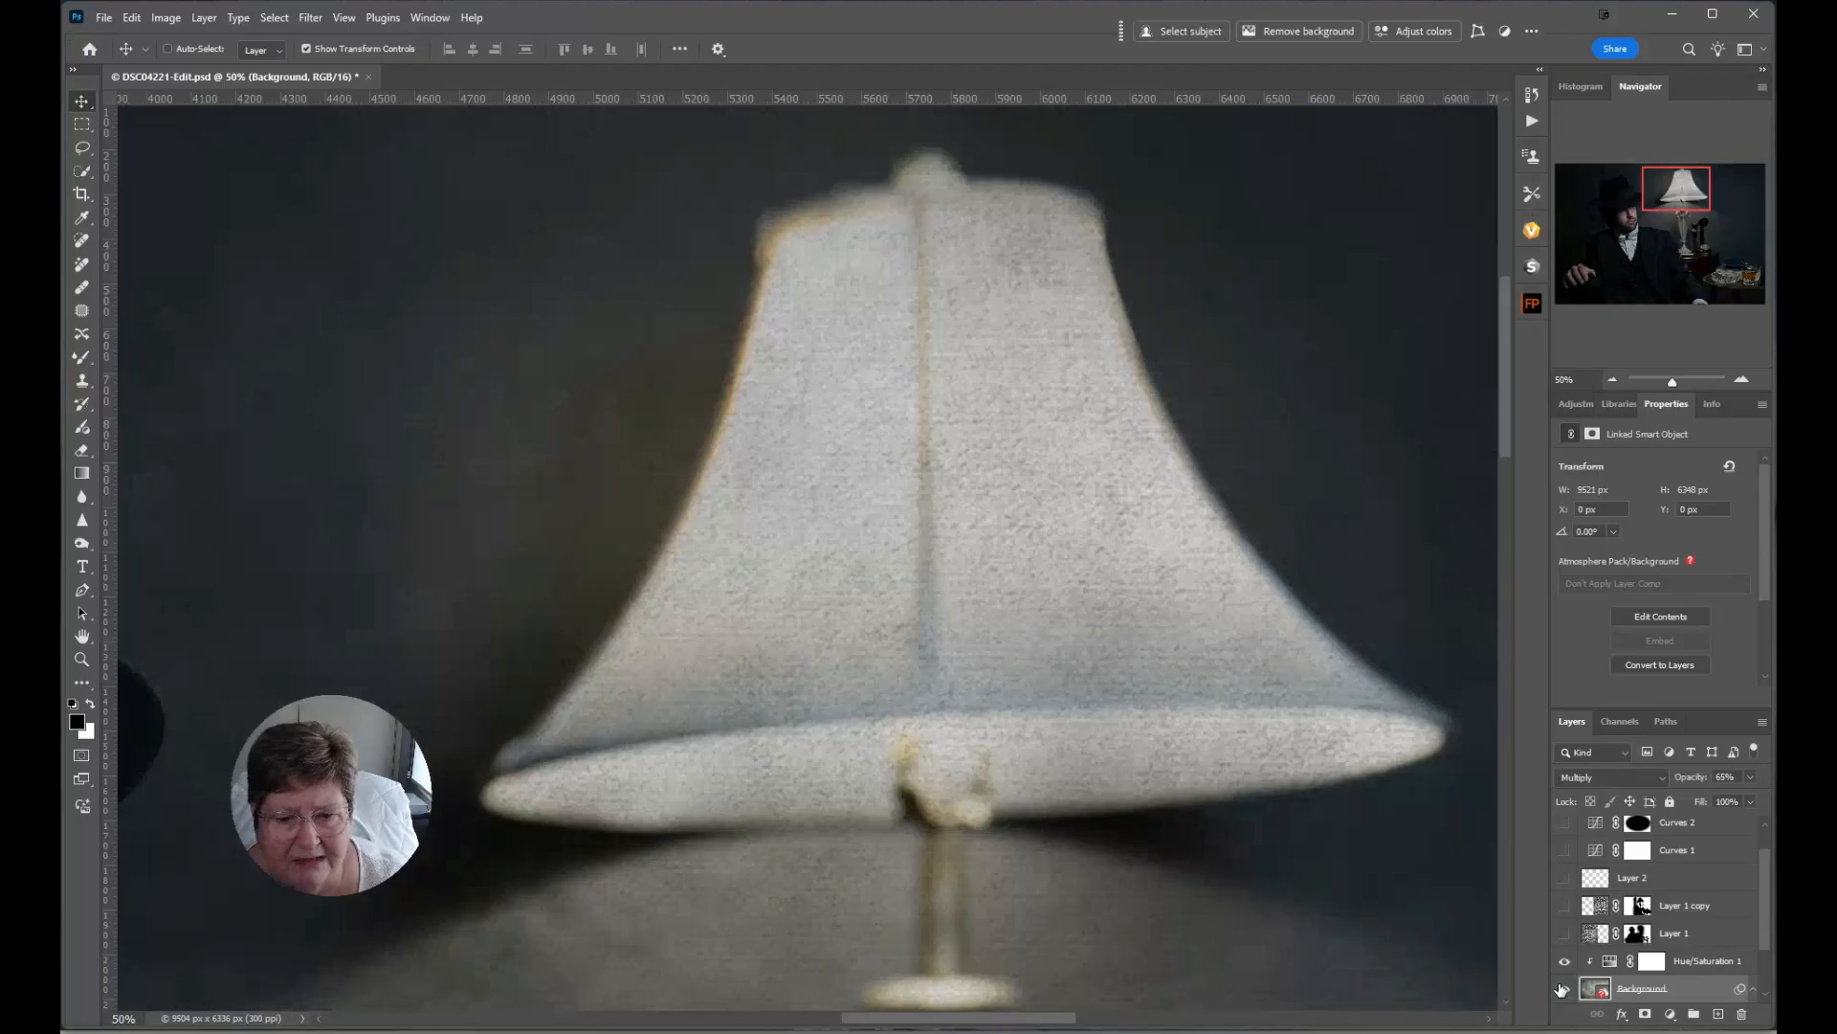
click(1563, 989)
ctrl+click(1254, 873)
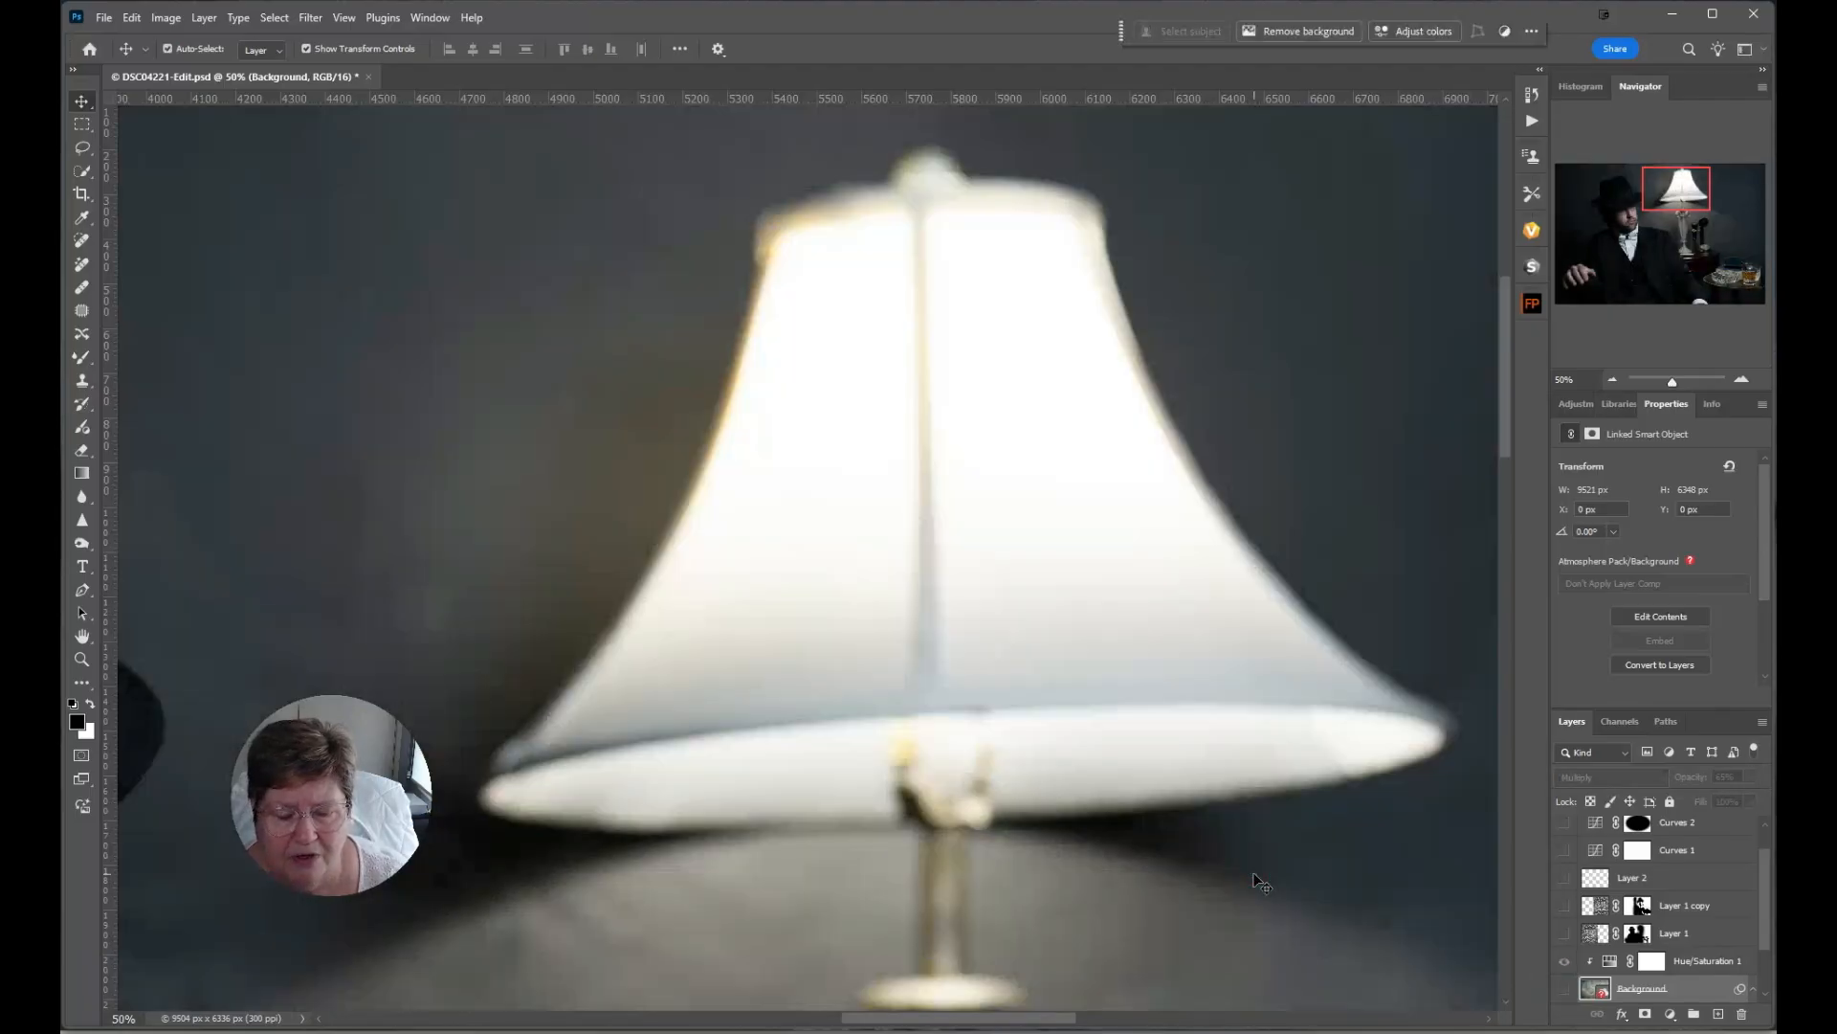
key(ctrl+0)
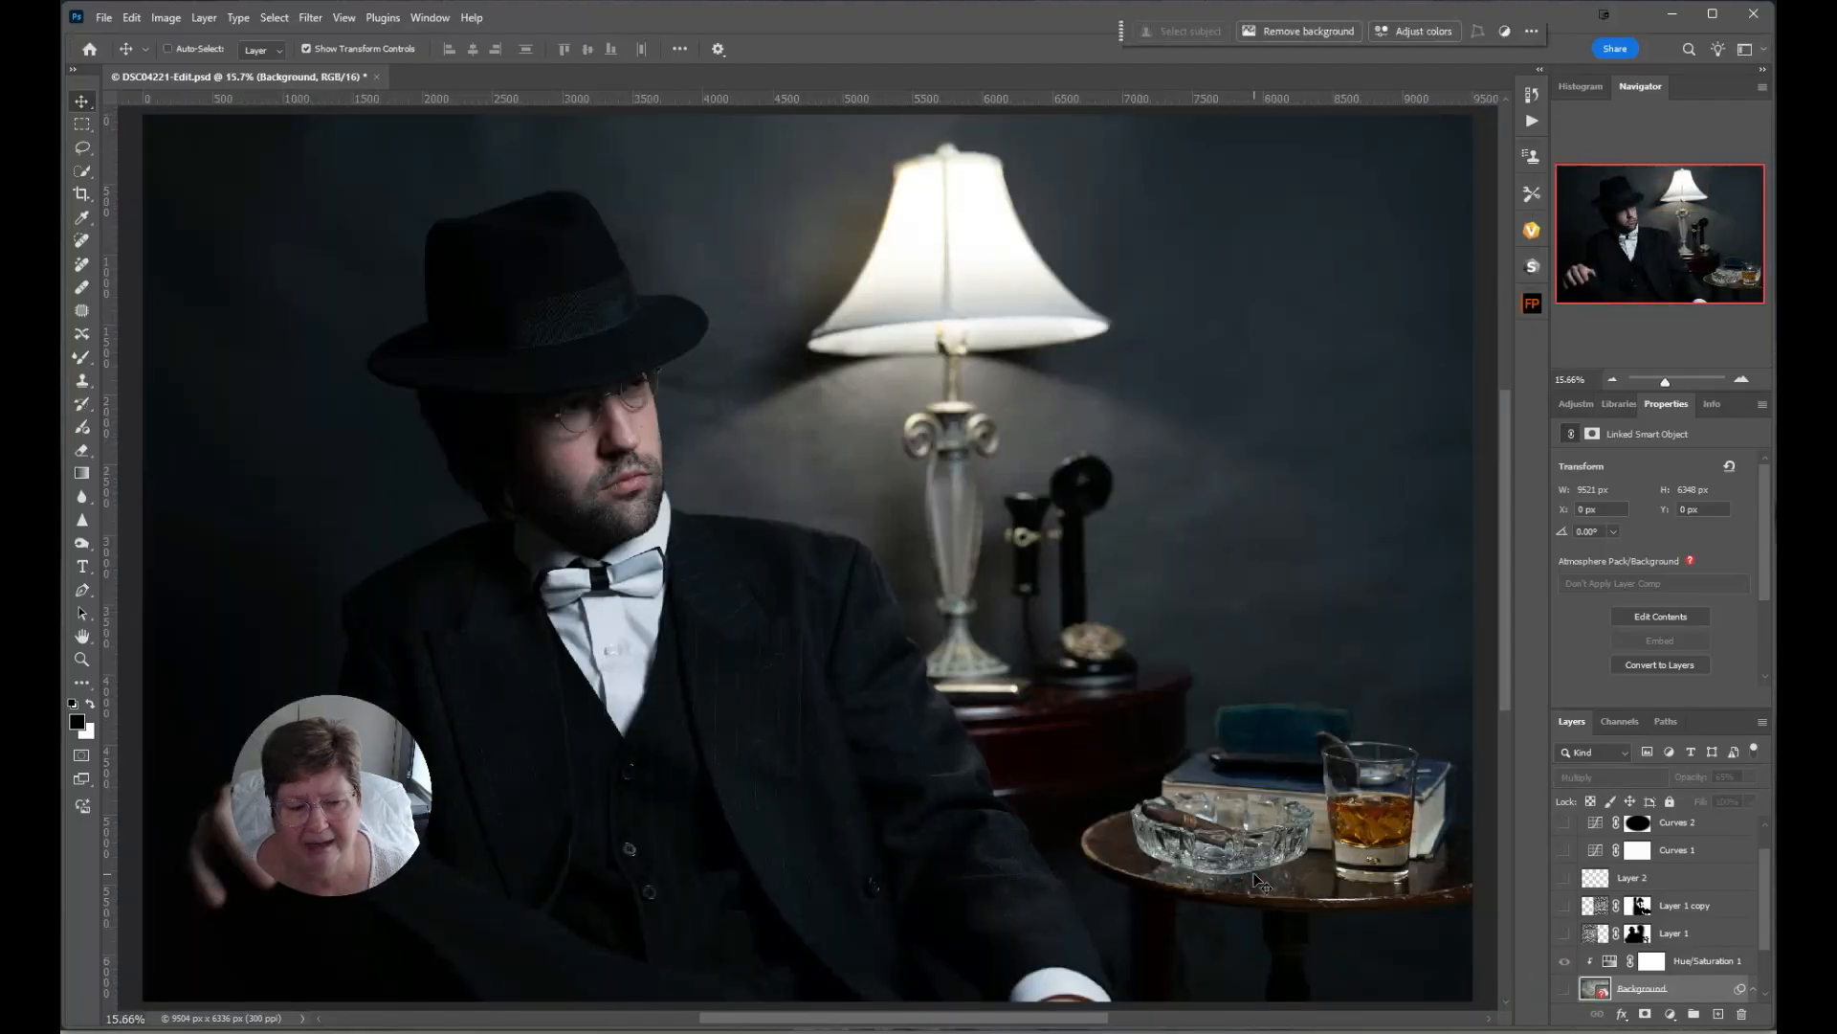
click(1565, 990)
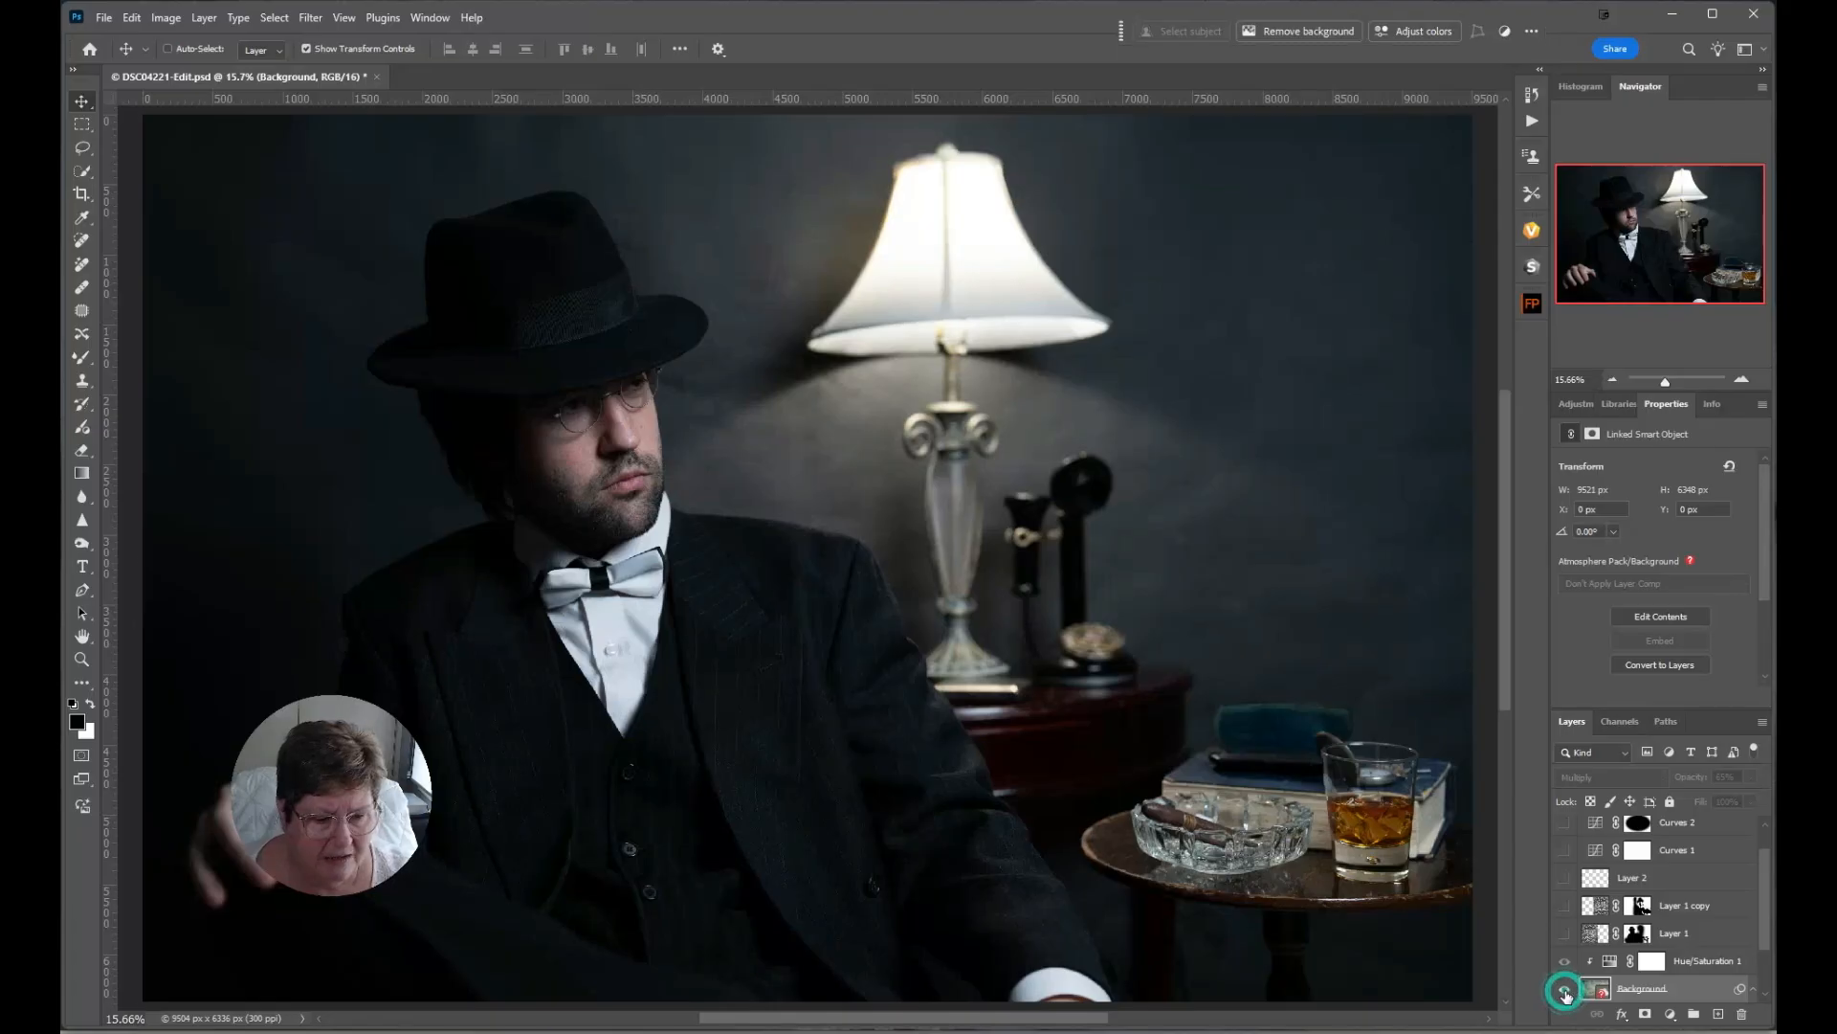
Raise the Multiply texture layer's opacity to 100% and add a white layer mask to it.
click(1751, 777)
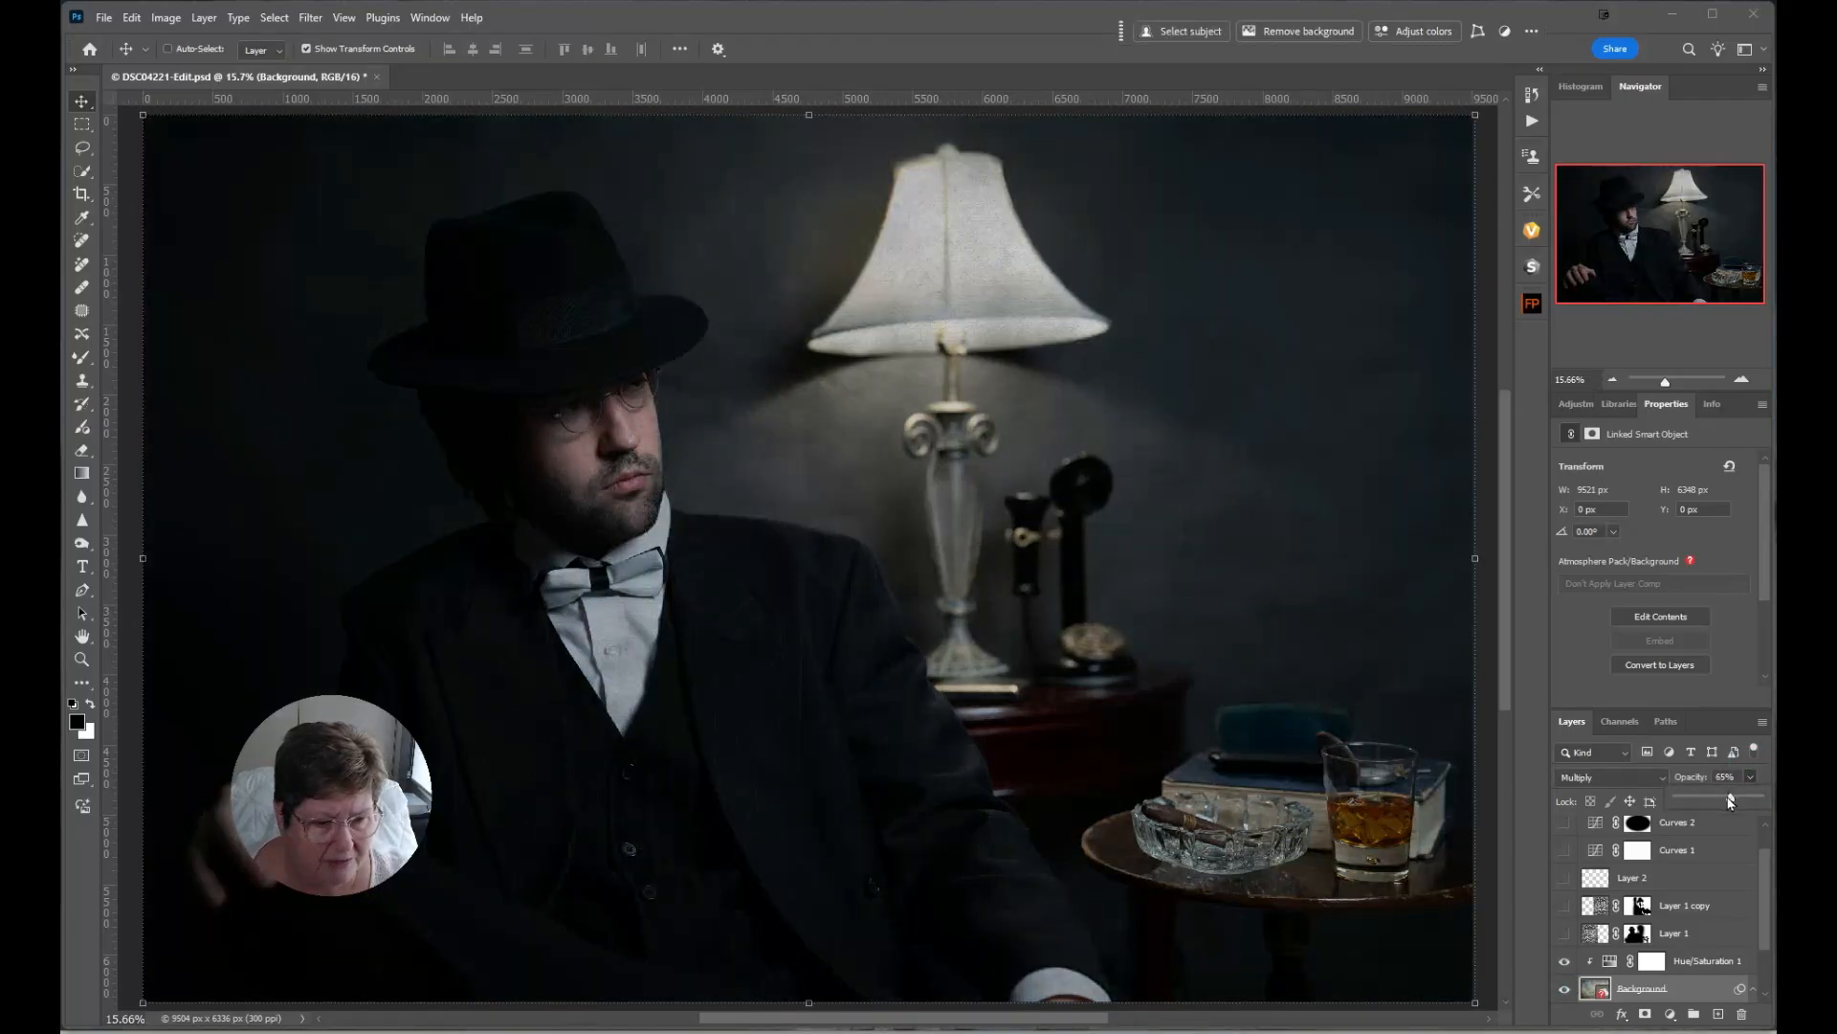
drag(1730, 802, 1761, 799)
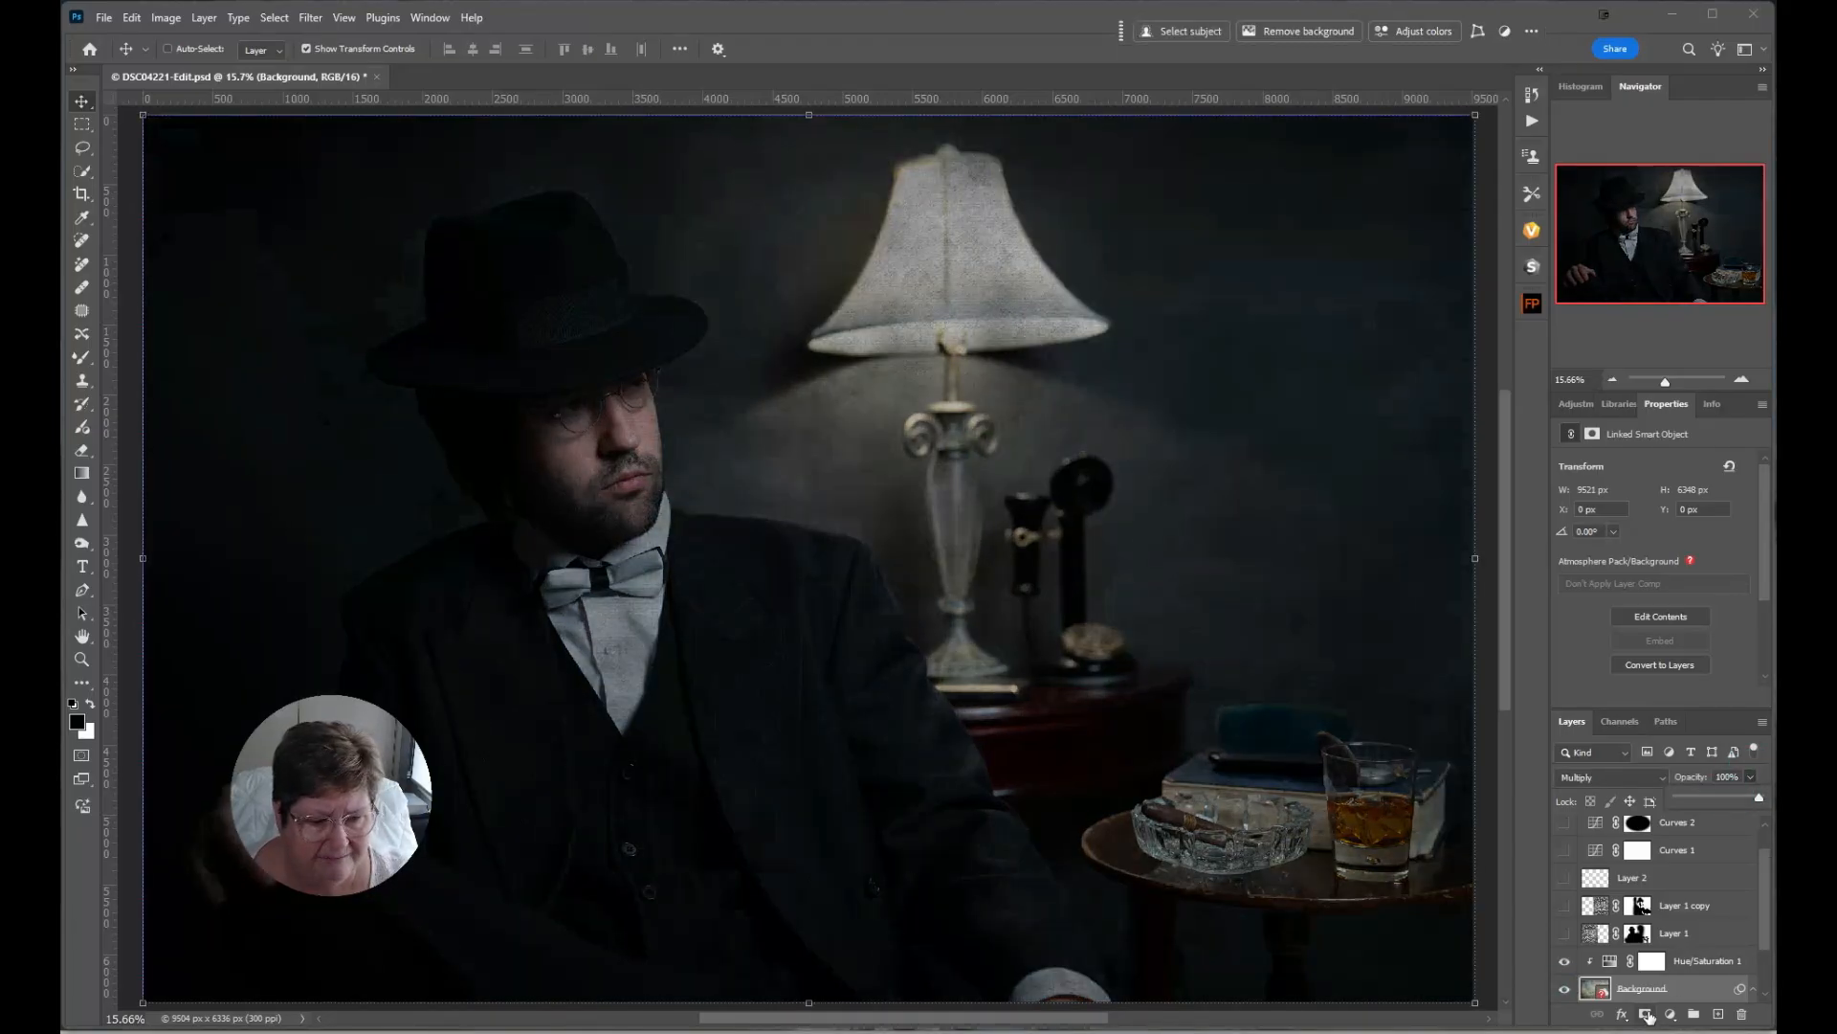
click(1648, 1016)
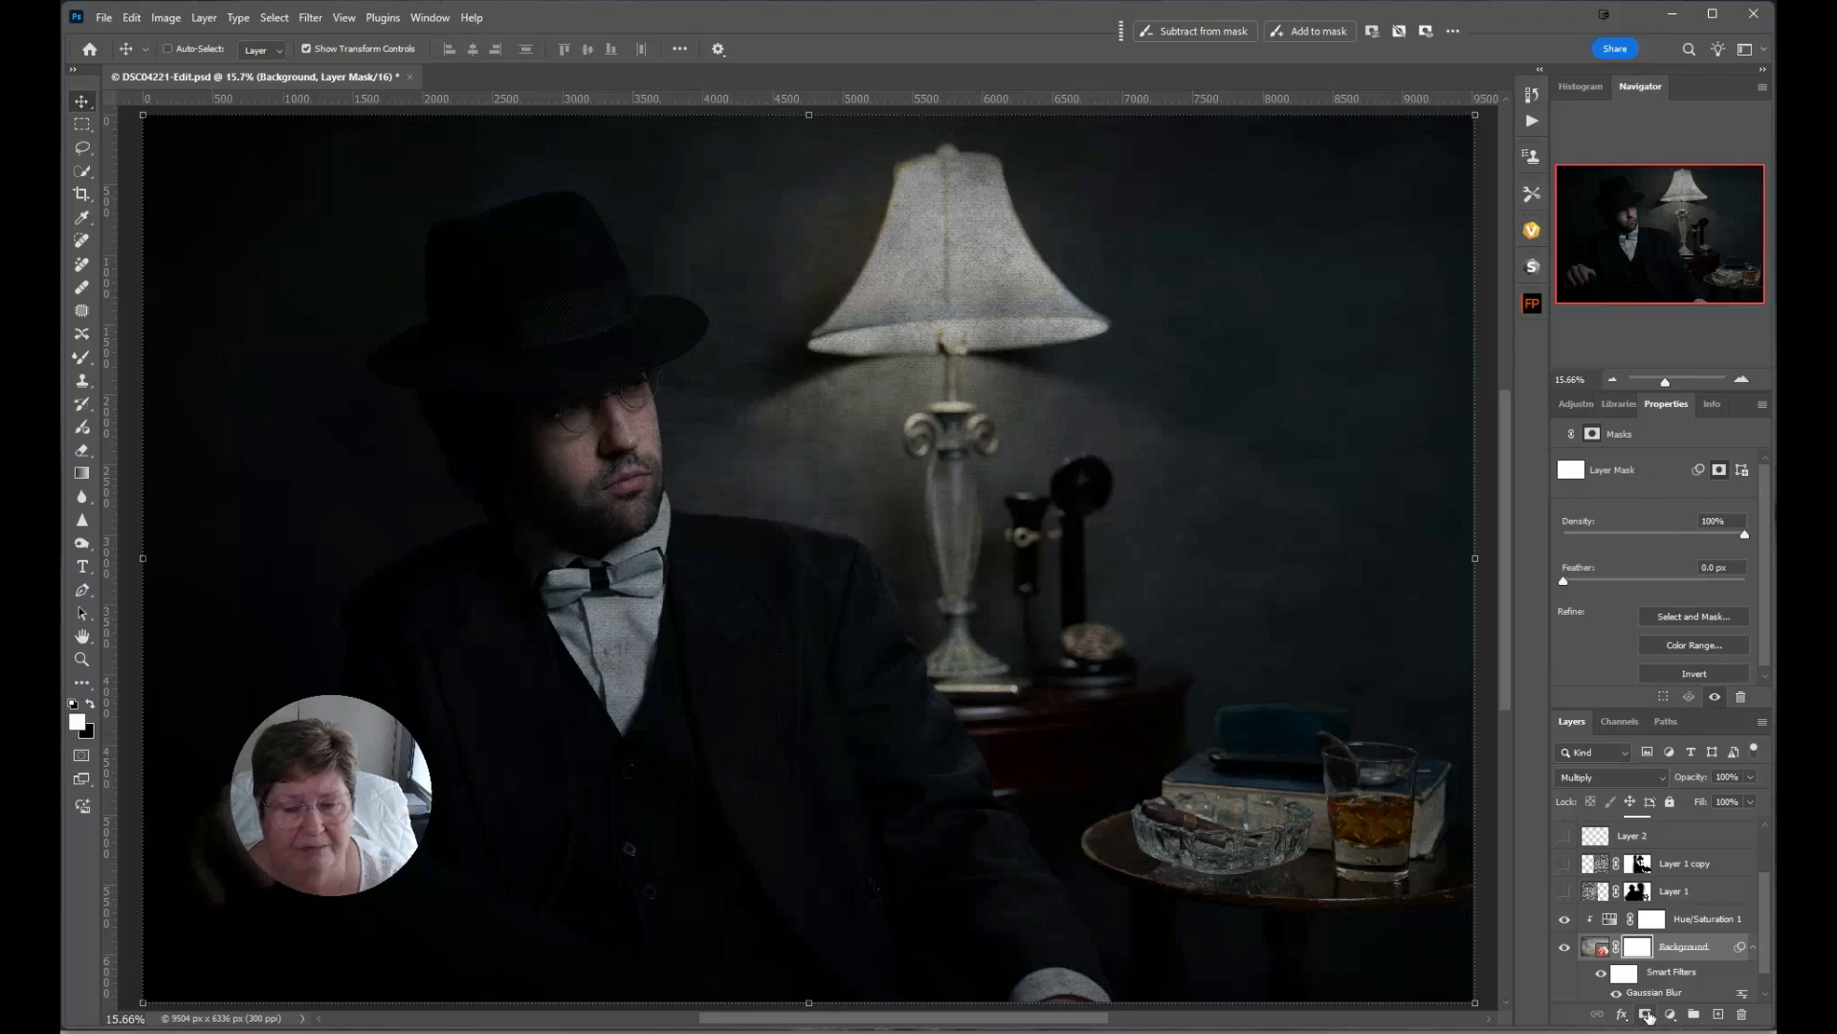
Set up a Soft Round brush of 700 px with 0% hardness and black as the foreground colour.
key(b)
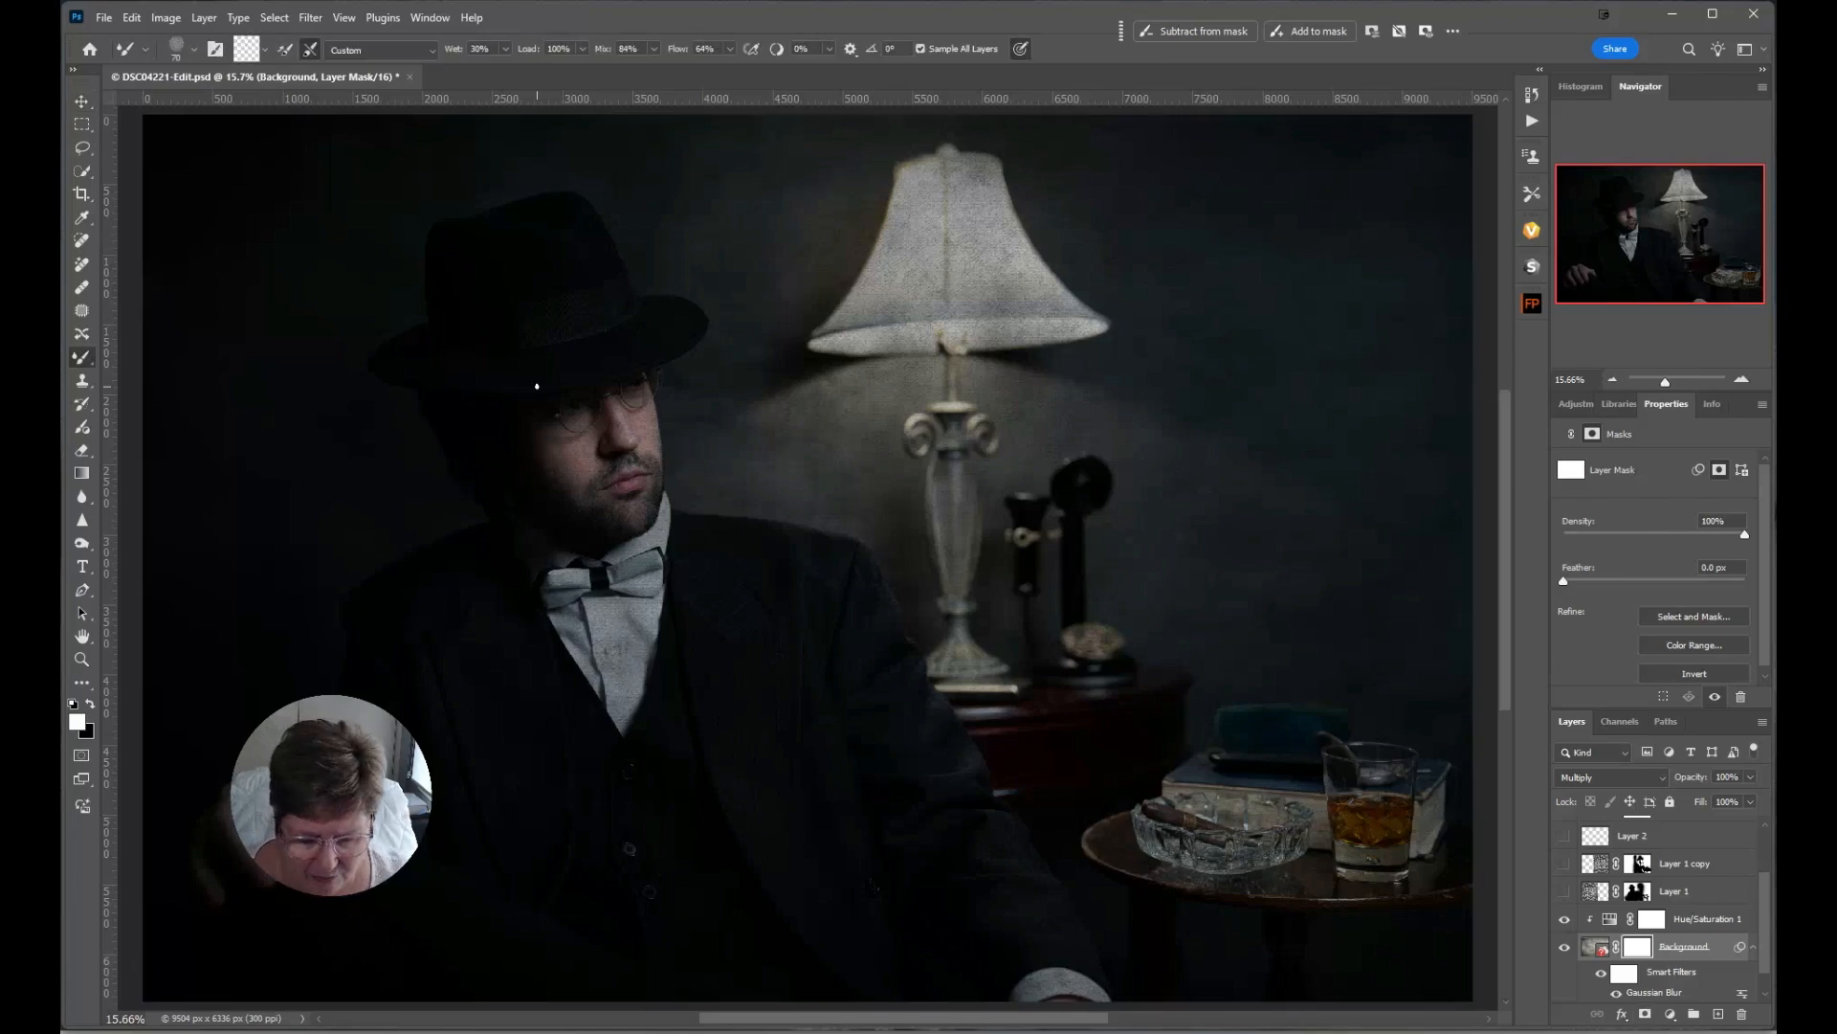
click(76, 357)
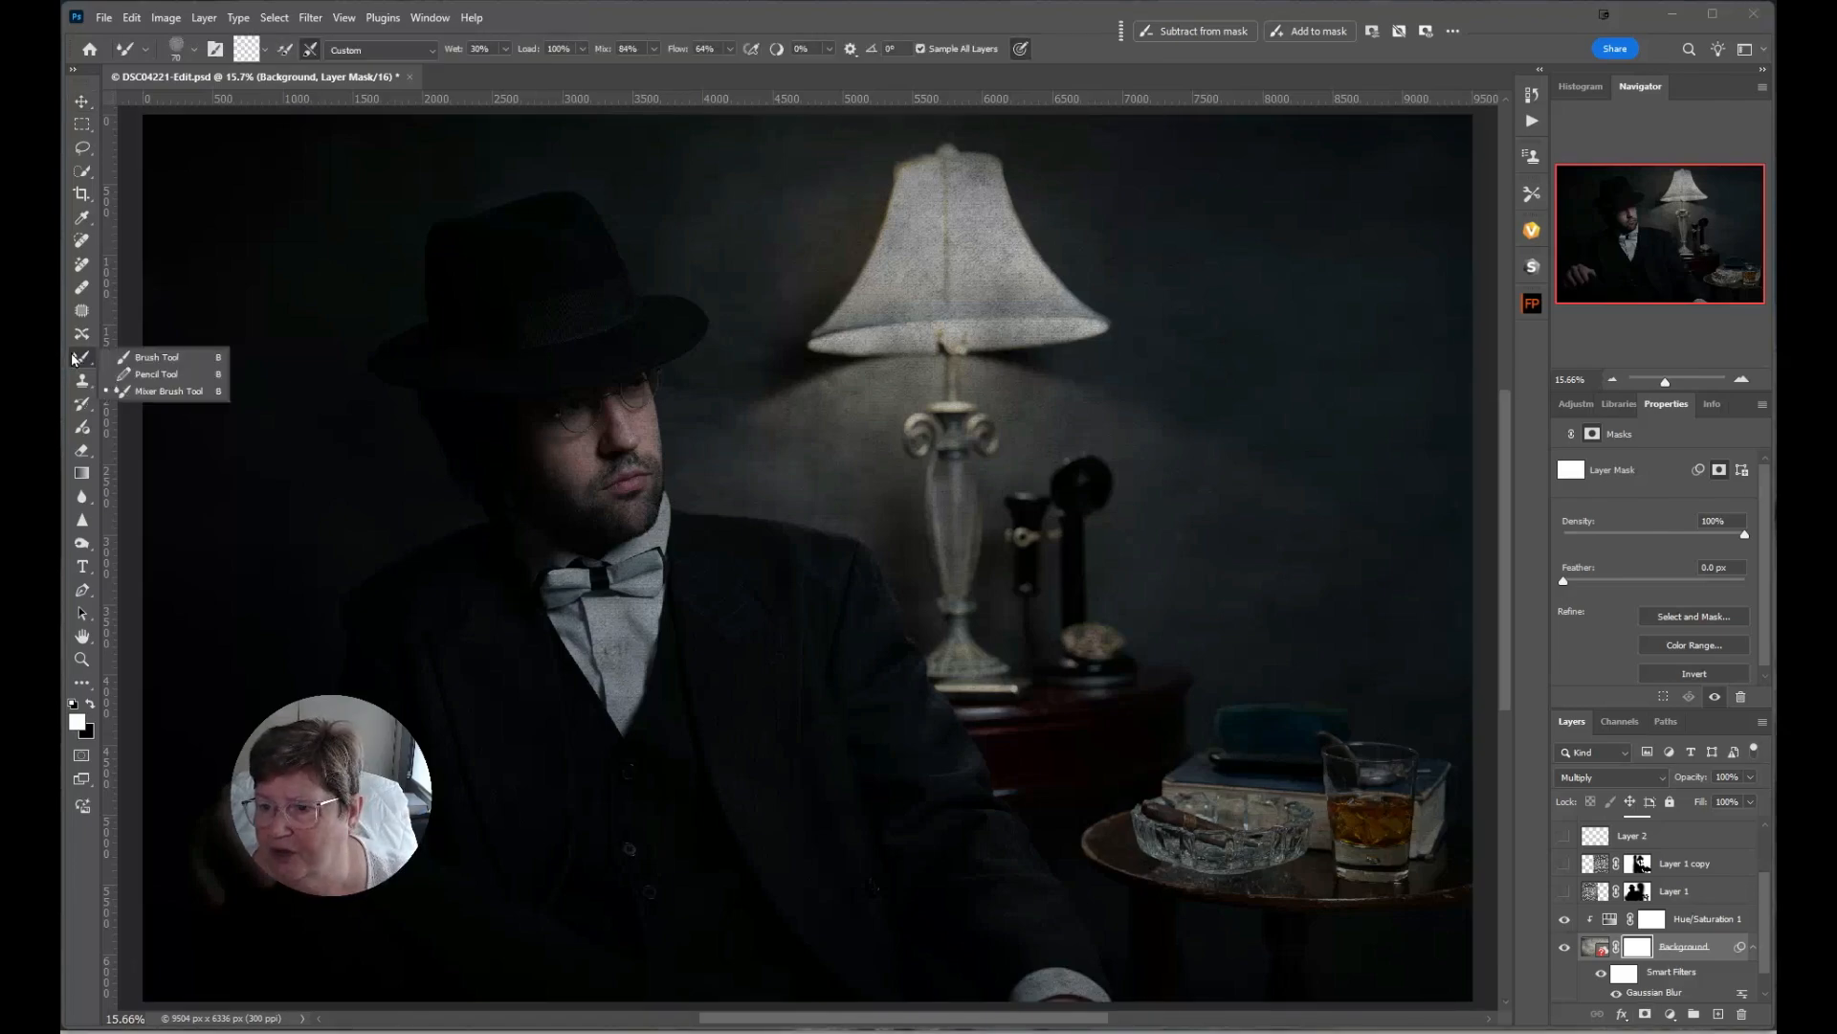
click(153, 357)
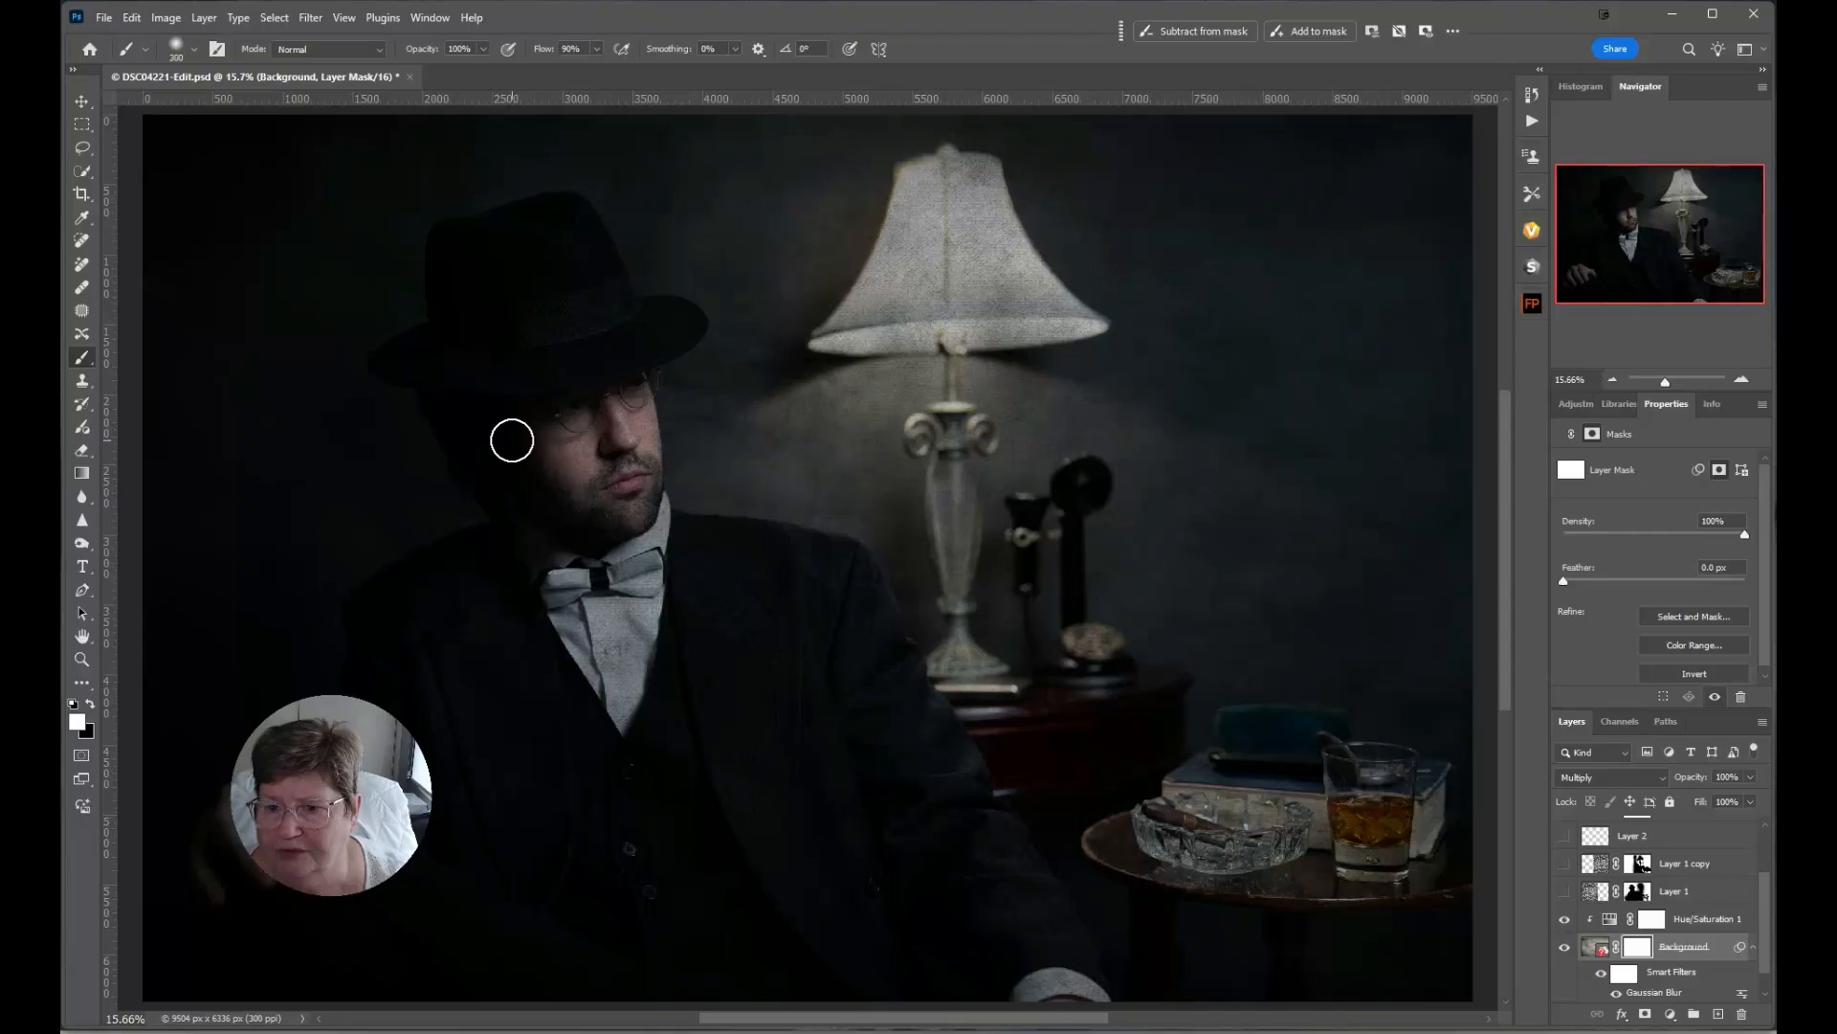
right_click(512, 440)
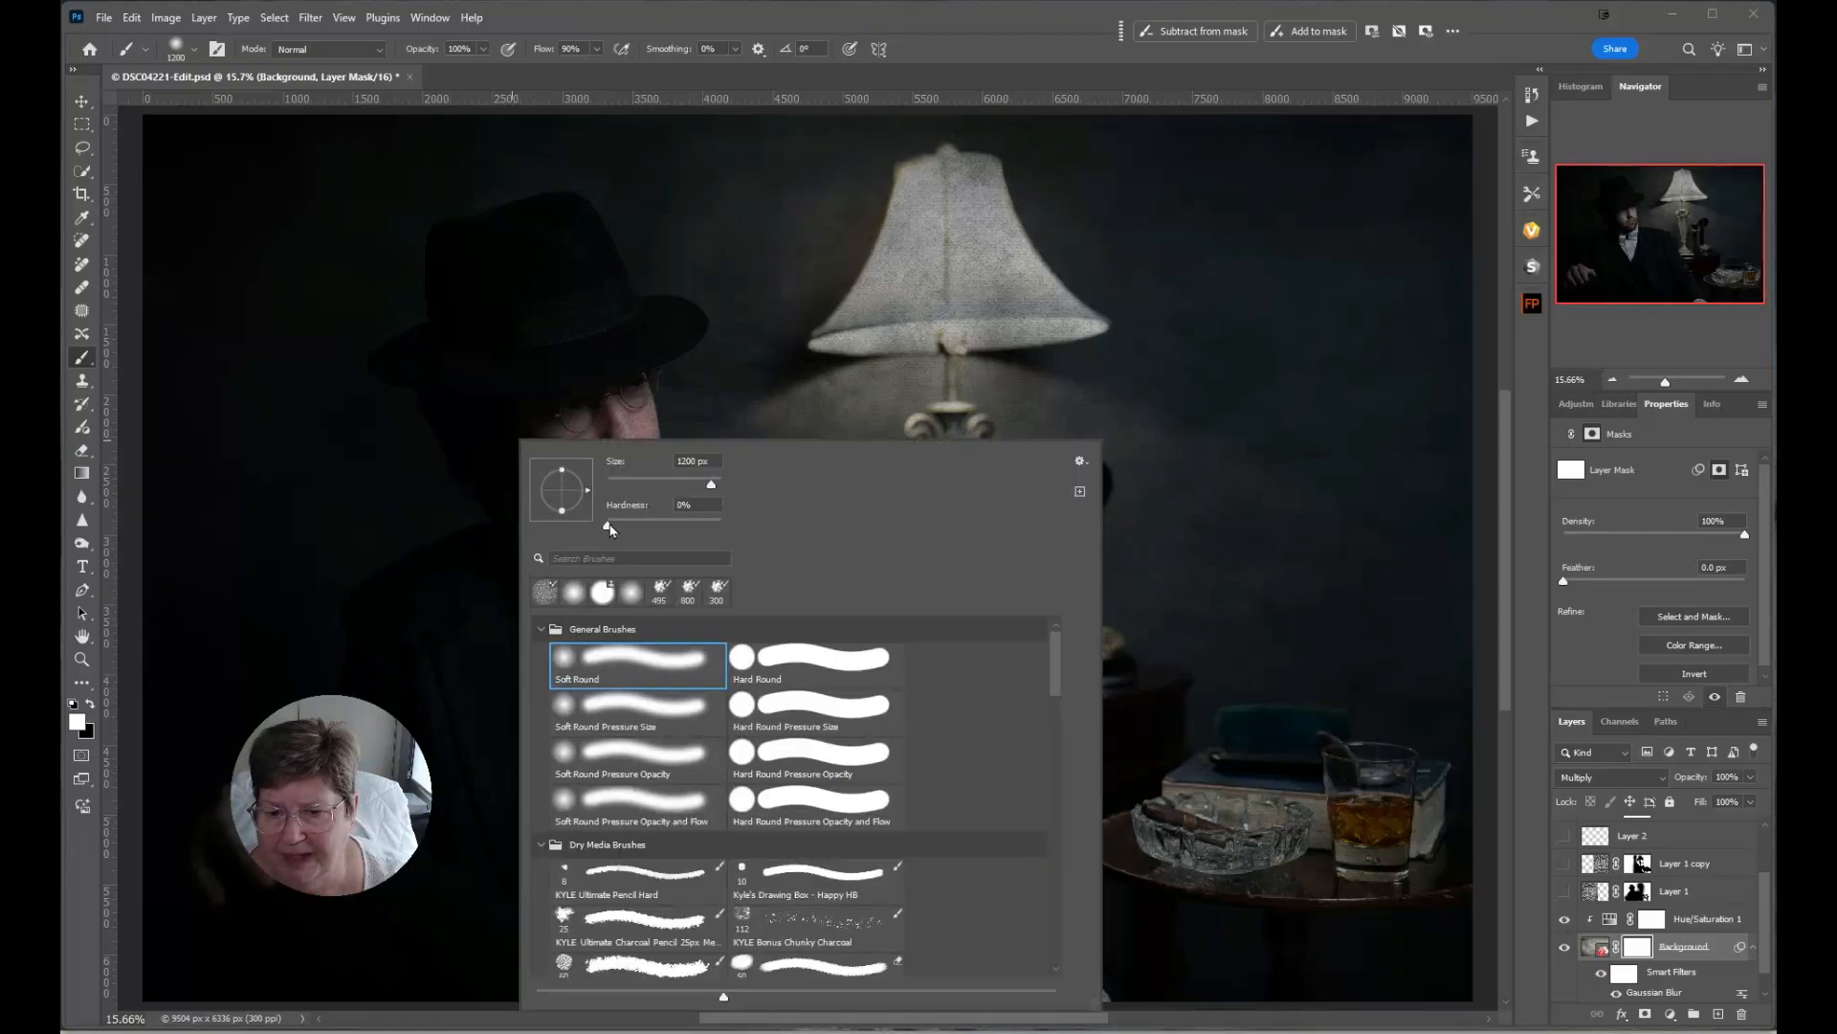
click(606, 524)
click(967, 24)
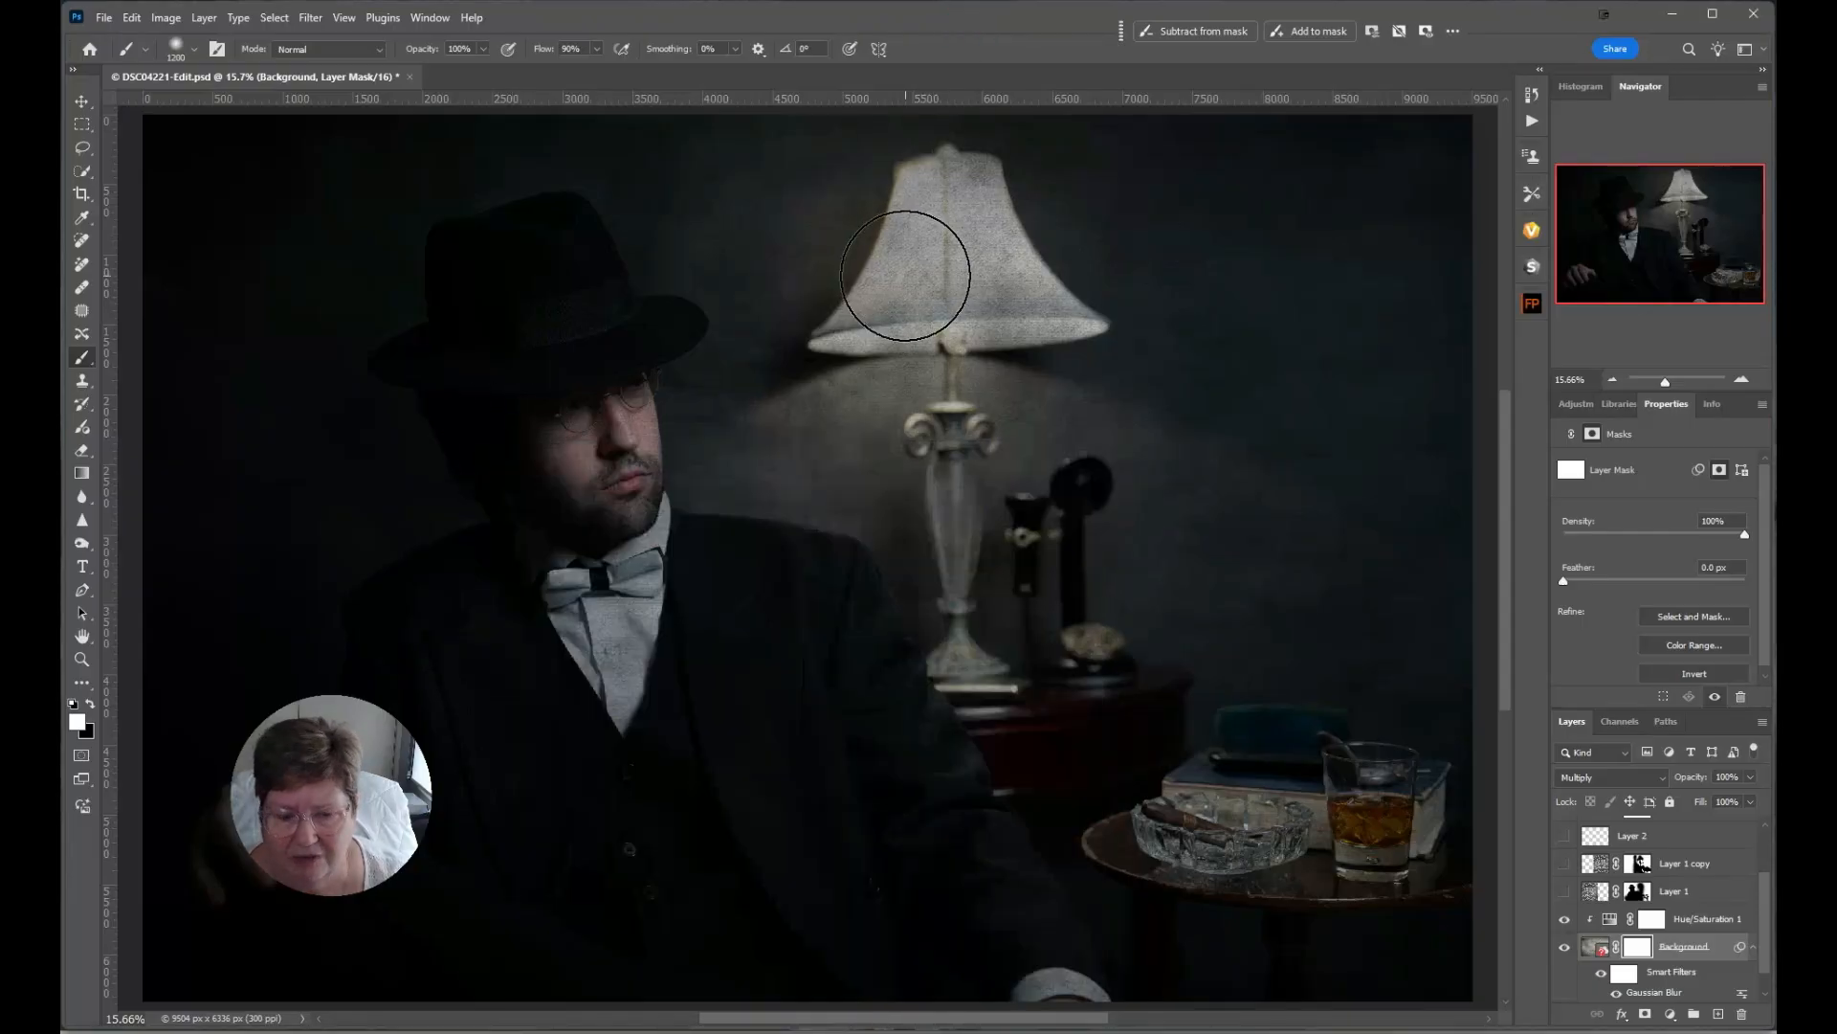
key(bracketleft)
key(bracketleft)
key(bracketleft)
key(bracketleft)
key(bracketleft)
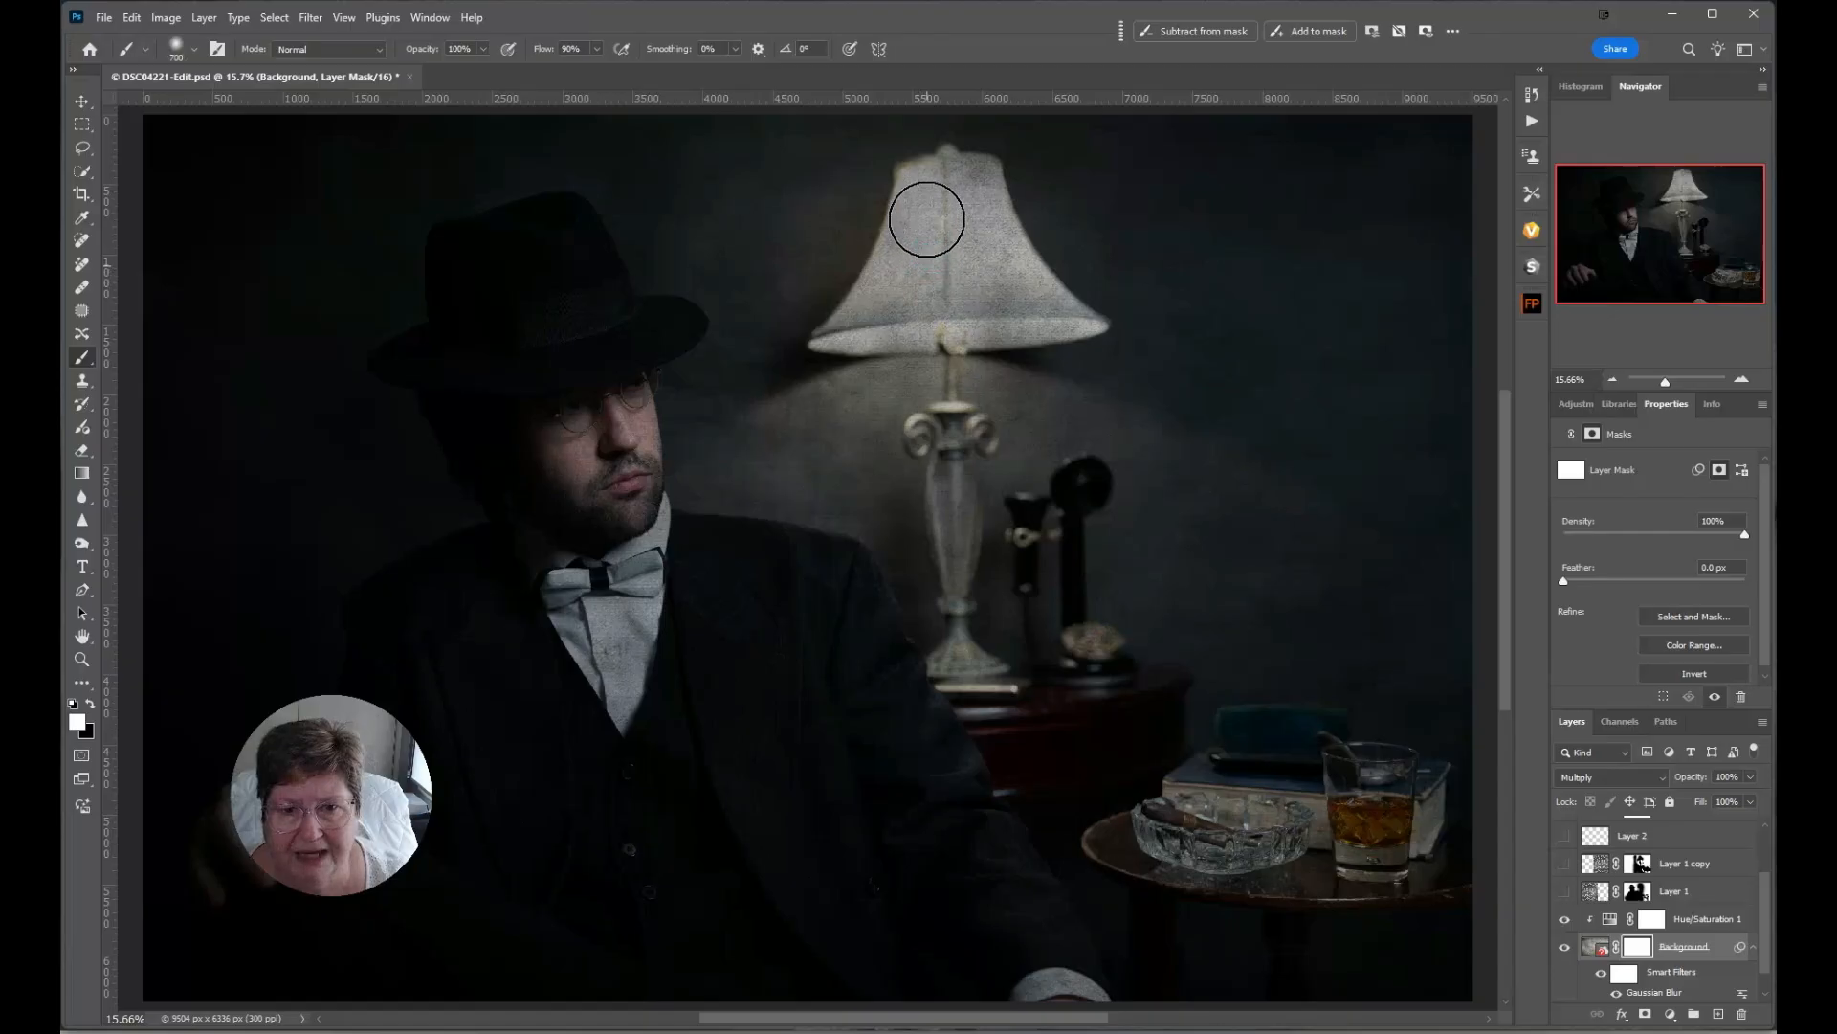
click(91, 703)
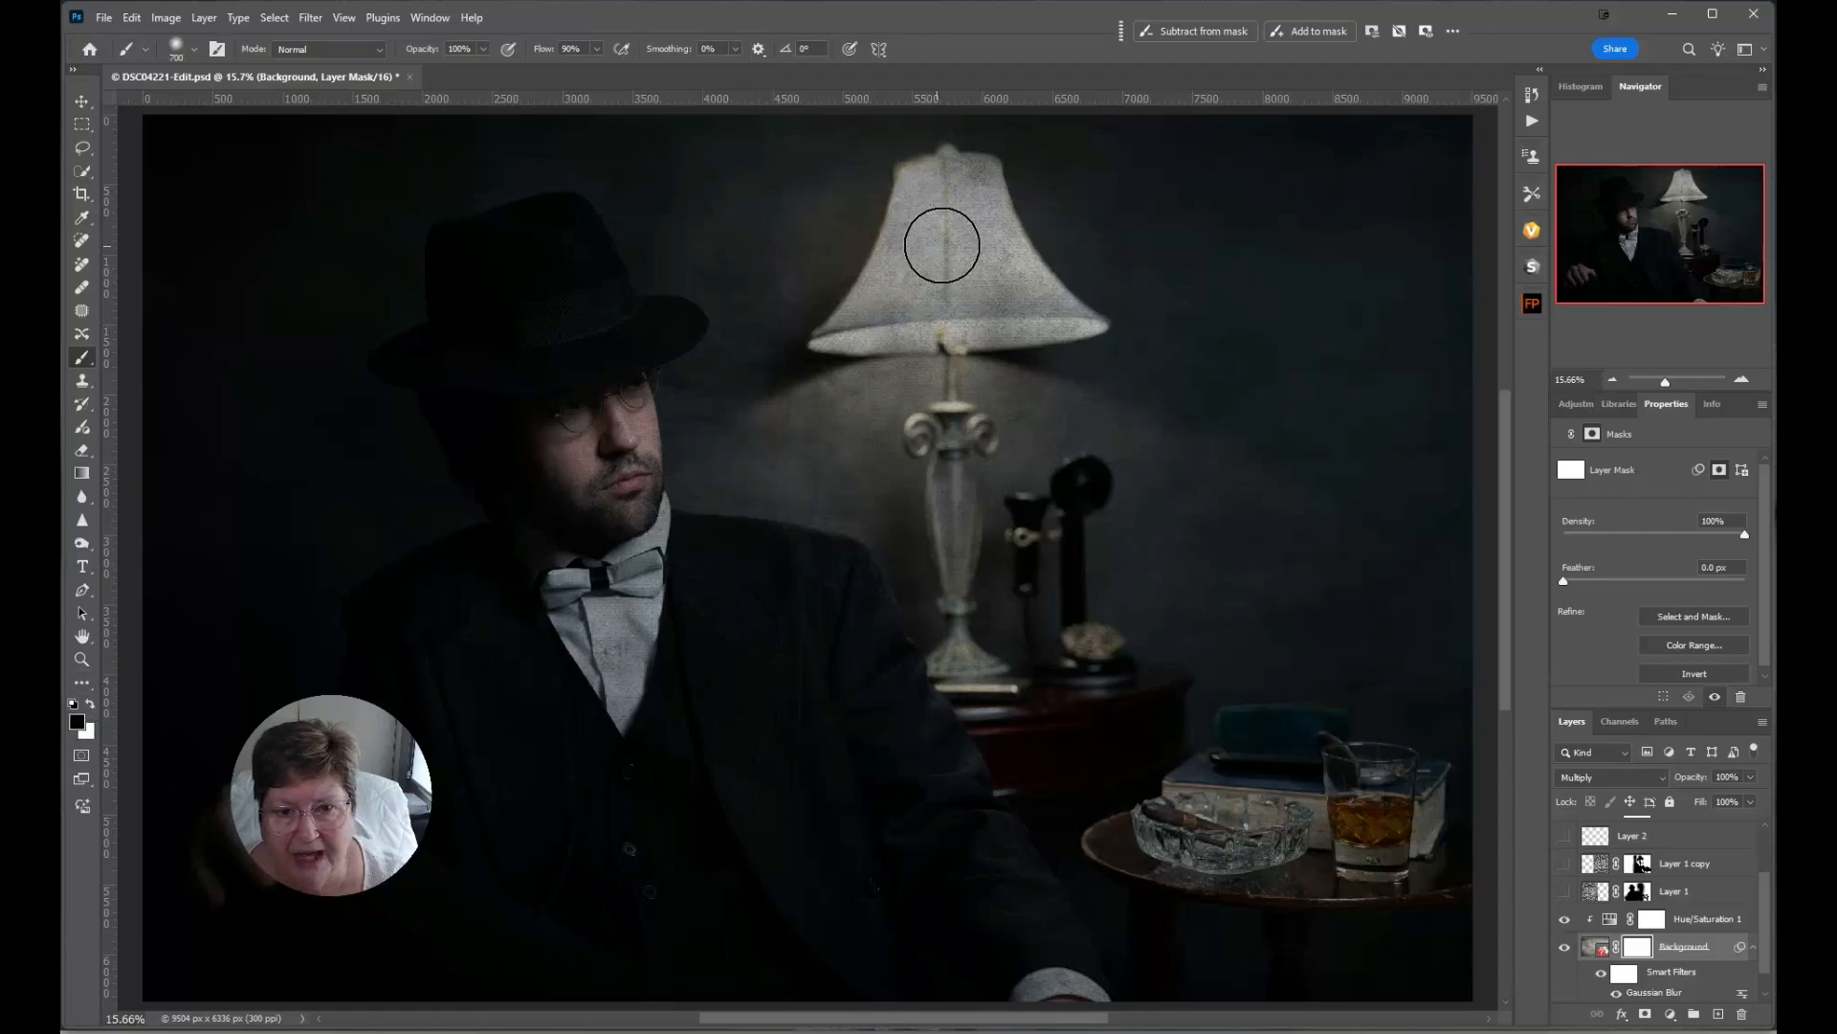
Paint black on the texture layer's mask over the lampshade and down the lamp base to remove the texture there.
mouse_move(942, 245)
mouse_down()
mouse_move(943, 185)
mouse_move(973, 185)
mouse_move(1015, 287)
mouse_move(1058, 307)
mouse_move(849, 312)
mouse_move(942, 219)
mouse_up()
mouse_move(900, 280)
mouse_down()
mouse_move(976, 307)
mouse_move(960, 332)
mouse_up()
click(945, 436)
mouse_move(945, 436)
mouse_down()
mouse_move(953, 653)
mouse_move(968, 689)
mouse_up()
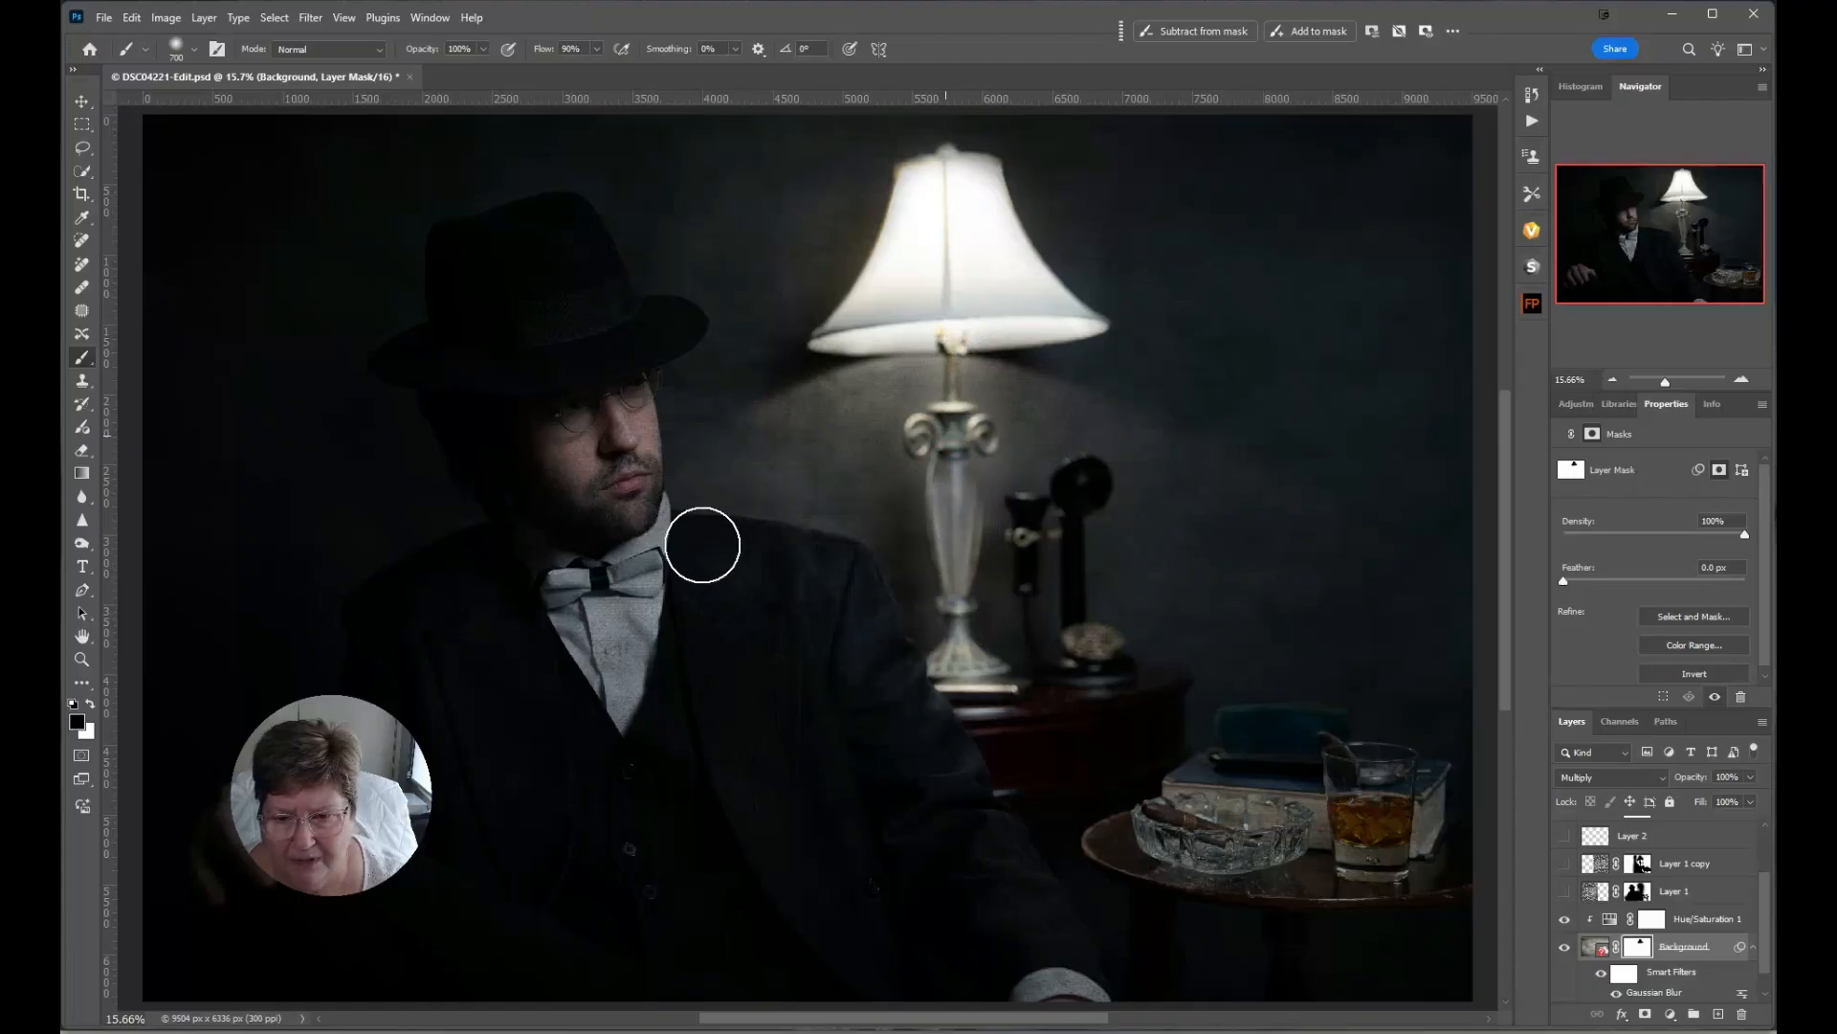
Paint black on the texture layer's mask over the man, the tables and the tabletop items, with the red mask overlay displayed.
mouse_move(702, 541)
mouse_down()
mouse_move(639, 530)
mouse_move(624, 395)
mouse_move(635, 339)
mouse_move(663, 326)
mouse_move(581, 314)
mouse_move(556, 218)
mouse_move(477, 261)
mouse_move(472, 432)
mouse_move(617, 373)
mouse_move(498, 392)
mouse_move(560, 523)
mouse_move(504, 598)
mouse_move(439, 628)
mouse_up()
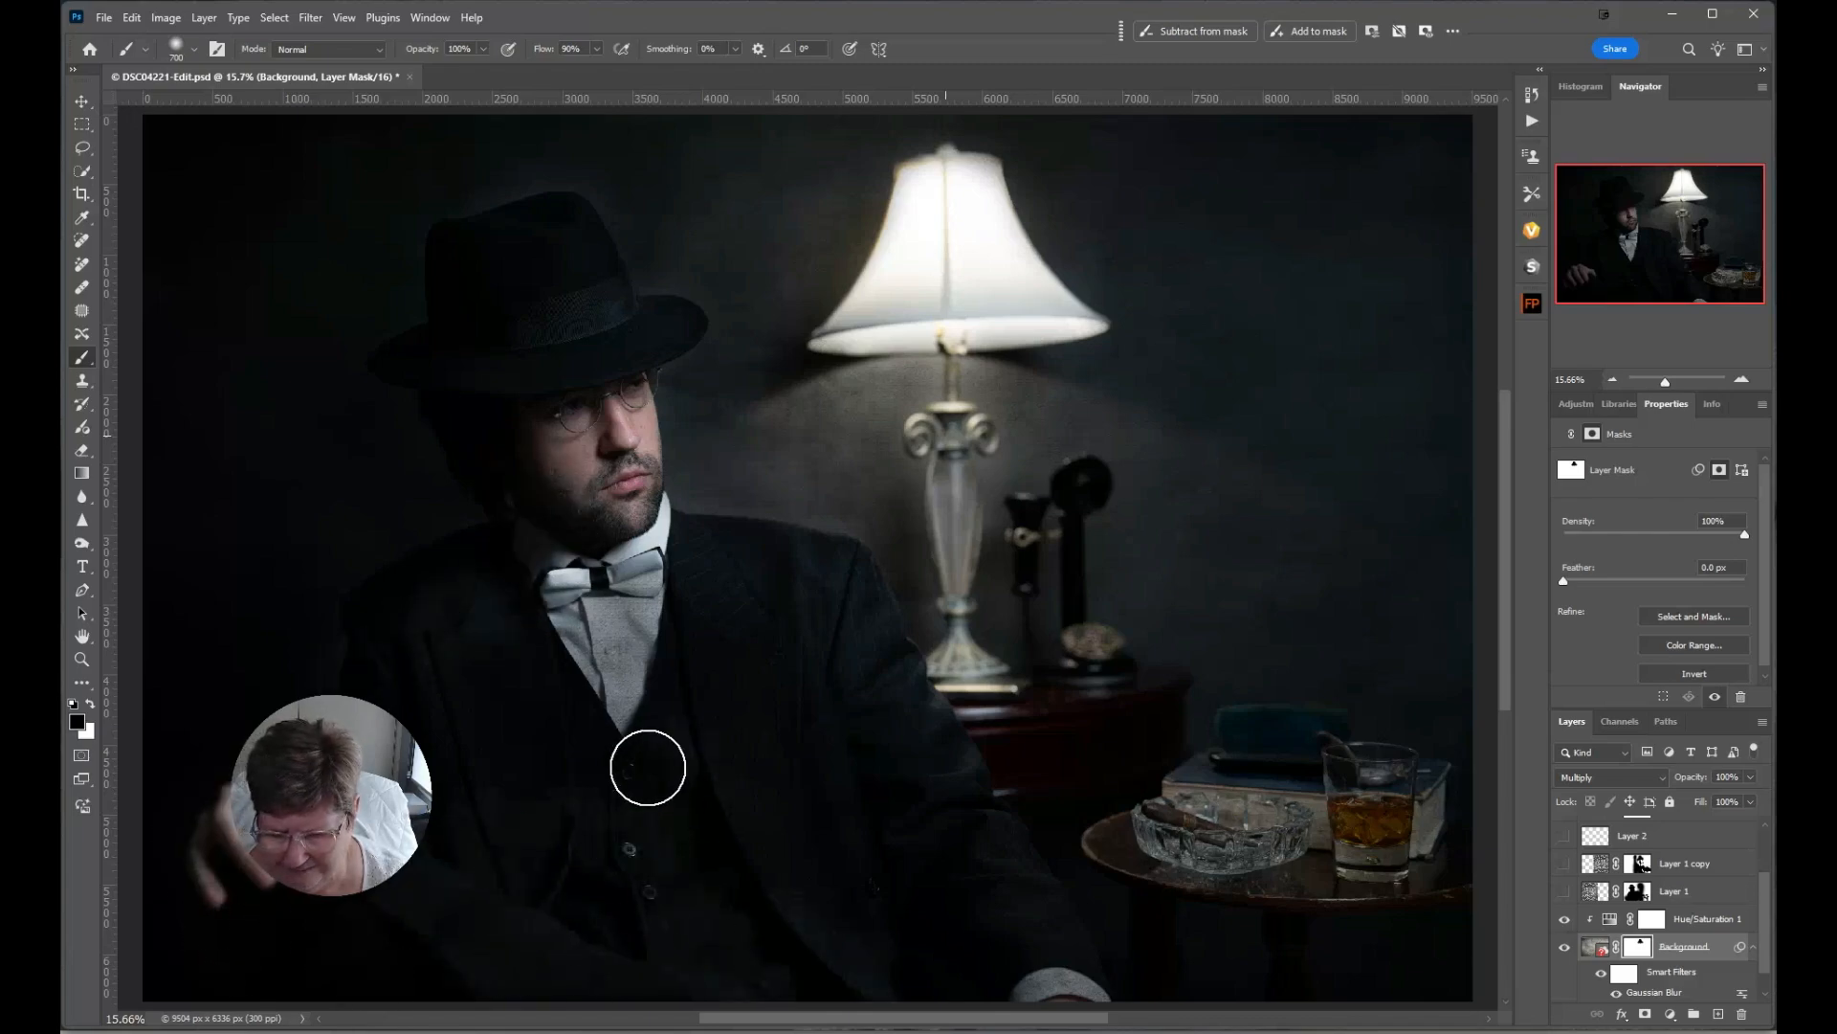
key(x)
key(backslash)
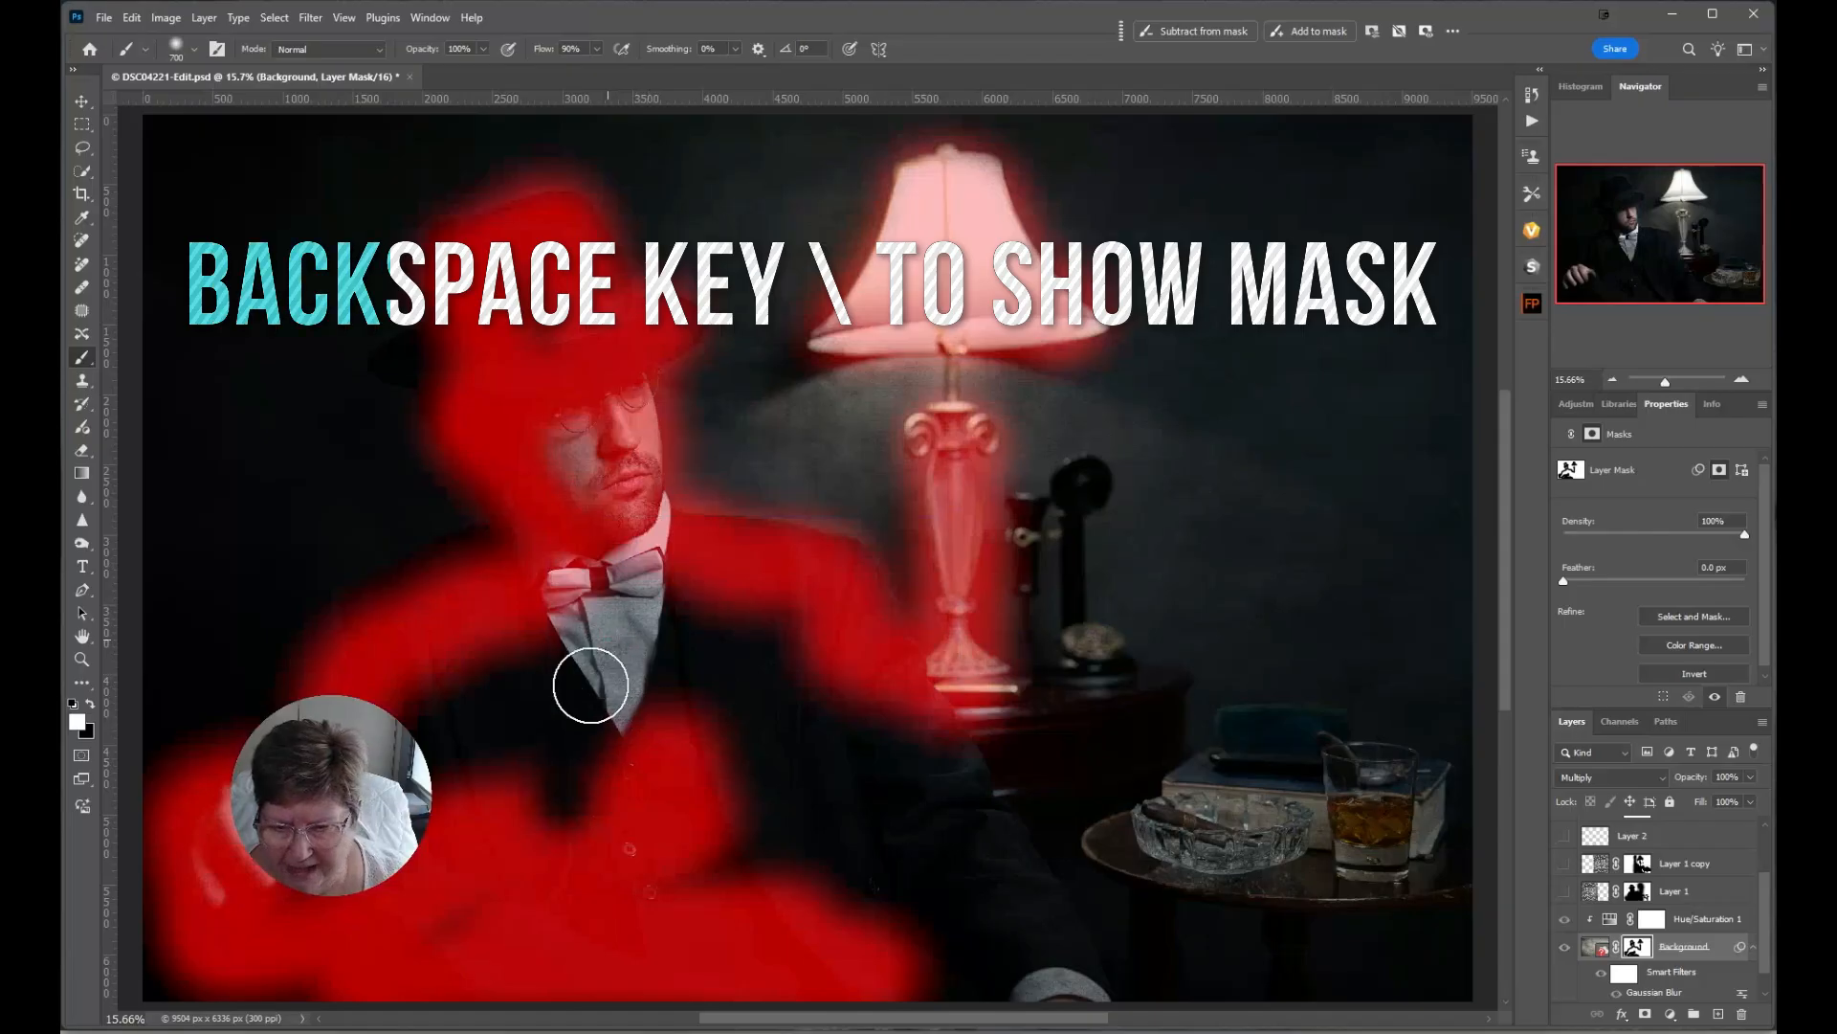
key(x)
mouse_move(601, 619)
mouse_down()
mouse_move(528, 870)
mouse_move(536, 662)
mouse_move(384, 882)
mouse_move(427, 720)
mouse_move(404, 687)
mouse_move(177, 943)
mouse_move(201, 1016)
mouse_move(543, 989)
mouse_move(468, 859)
mouse_move(413, 965)
mouse_move(667, 644)
mouse_move(645, 709)
mouse_move(665, 573)
mouse_move(478, 662)
mouse_move(591, 497)
mouse_move(531, 272)
mouse_move(628, 428)
mouse_move(630, 601)
mouse_move(773, 635)
mouse_move(716, 949)
mouse_move(767, 645)
mouse_move(729, 862)
mouse_move(702, 598)
mouse_move(919, 710)
mouse_move(818, 994)
mouse_move(839, 734)
mouse_move(765, 837)
mouse_up()
mouse_move(694, 687)
mouse_down()
mouse_move(877, 794)
mouse_move(899, 731)
mouse_move(1052, 725)
mouse_move(1088, 678)
mouse_move(1532, 799)
mouse_move(1037, 850)
mouse_move(1126, 817)
mouse_move(1297, 778)
mouse_move(991, 873)
mouse_move(855, 1012)
mouse_move(797, 1021)
mouse_move(1317, 963)
mouse_move(1303, 994)
mouse_move(1257, 962)
mouse_move(1251, 880)
mouse_move(1031, 750)
mouse_move(1160, 742)
mouse_up()
Mask the texture off the telephone and the lampshade edges with a 300 px brush, and hide the red mask overlay.
key(bracketleft)
key(bracketleft)
key(bracketleft)
key(bracketleft)
key(bracketleft)
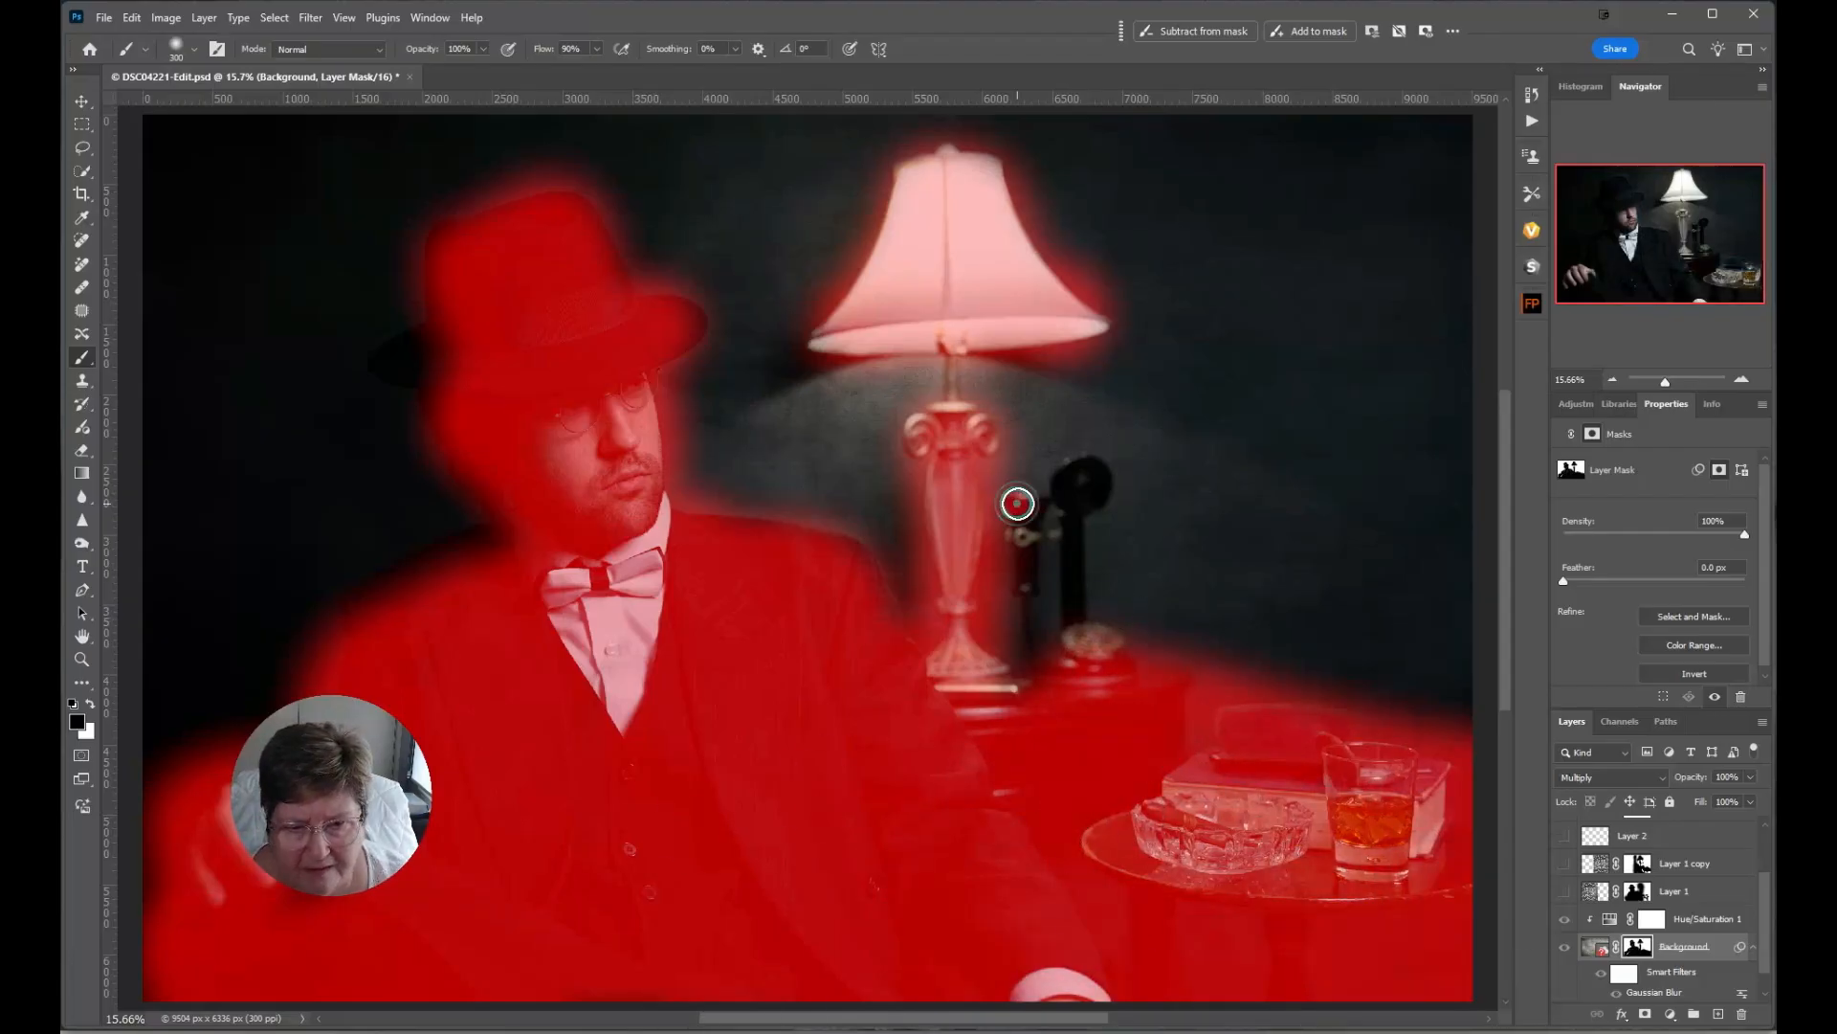
mouse_move(1017, 504)
mouse_down()
mouse_move(1033, 562)
mouse_move(1023, 743)
mouse_up()
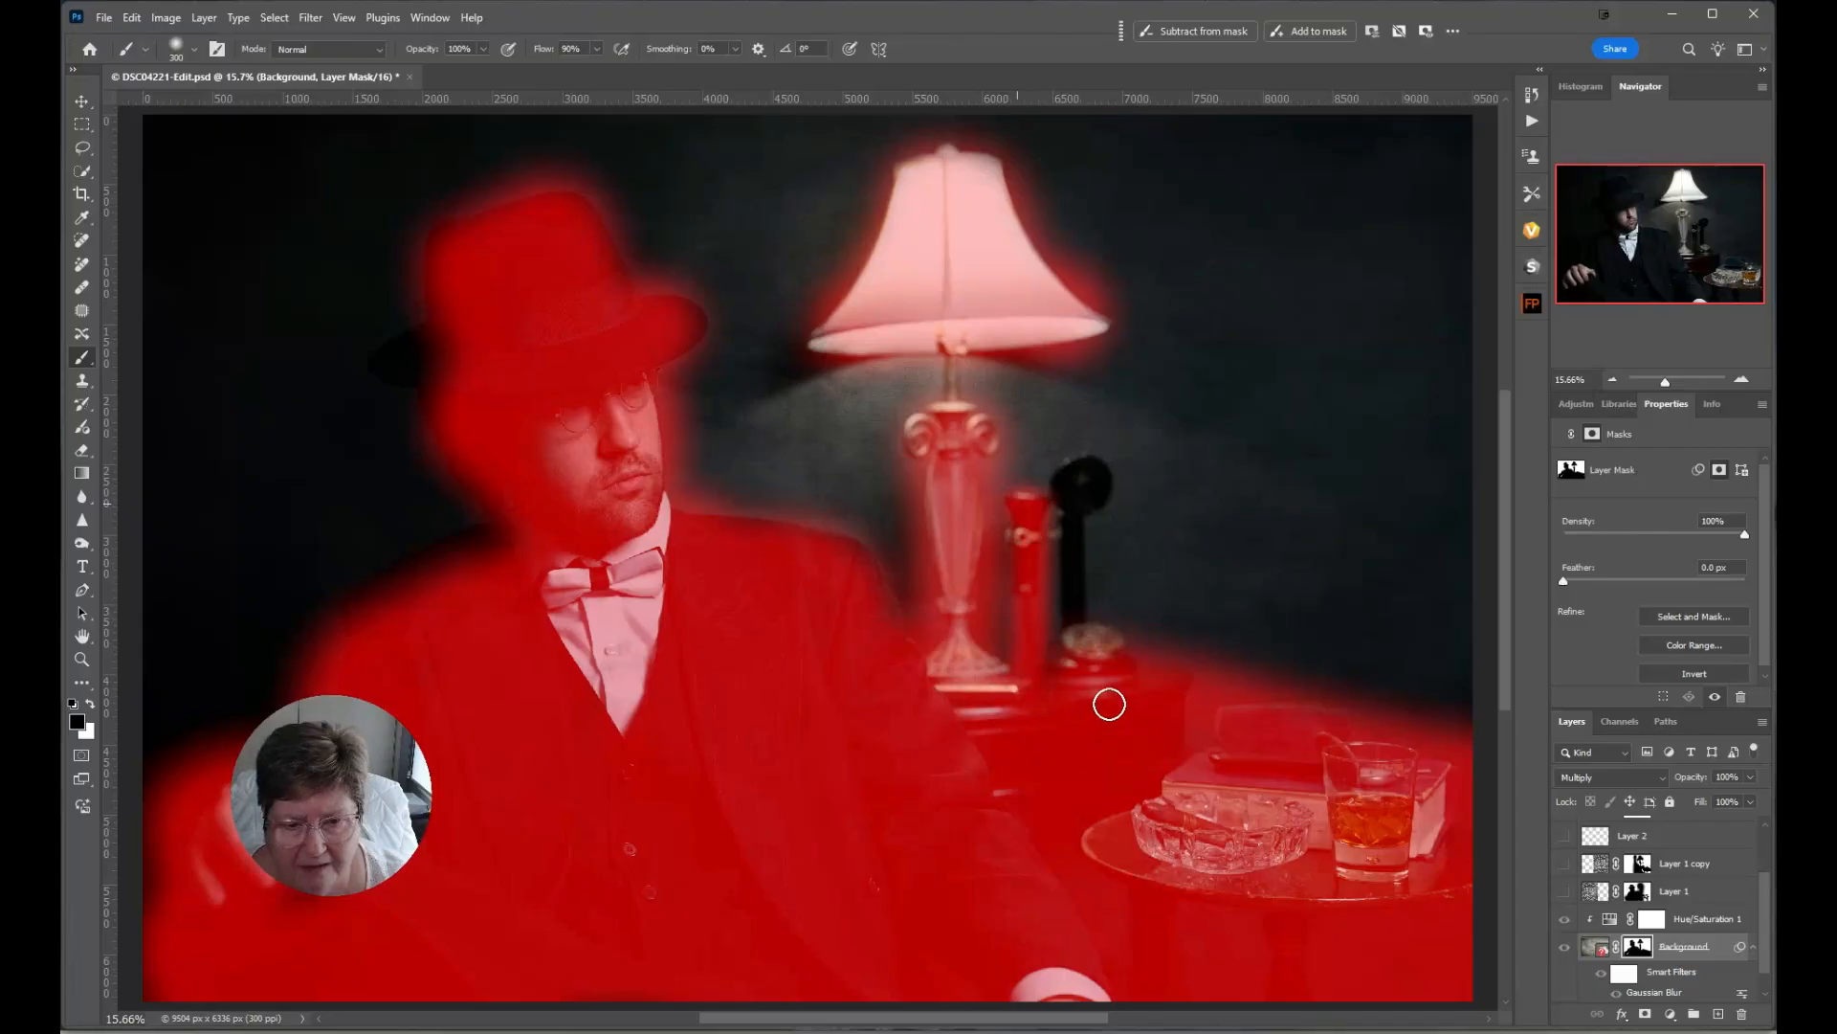
mouse_move(1077, 637)
mouse_down()
mouse_move(1083, 470)
mouse_move(1075, 644)
mouse_up()
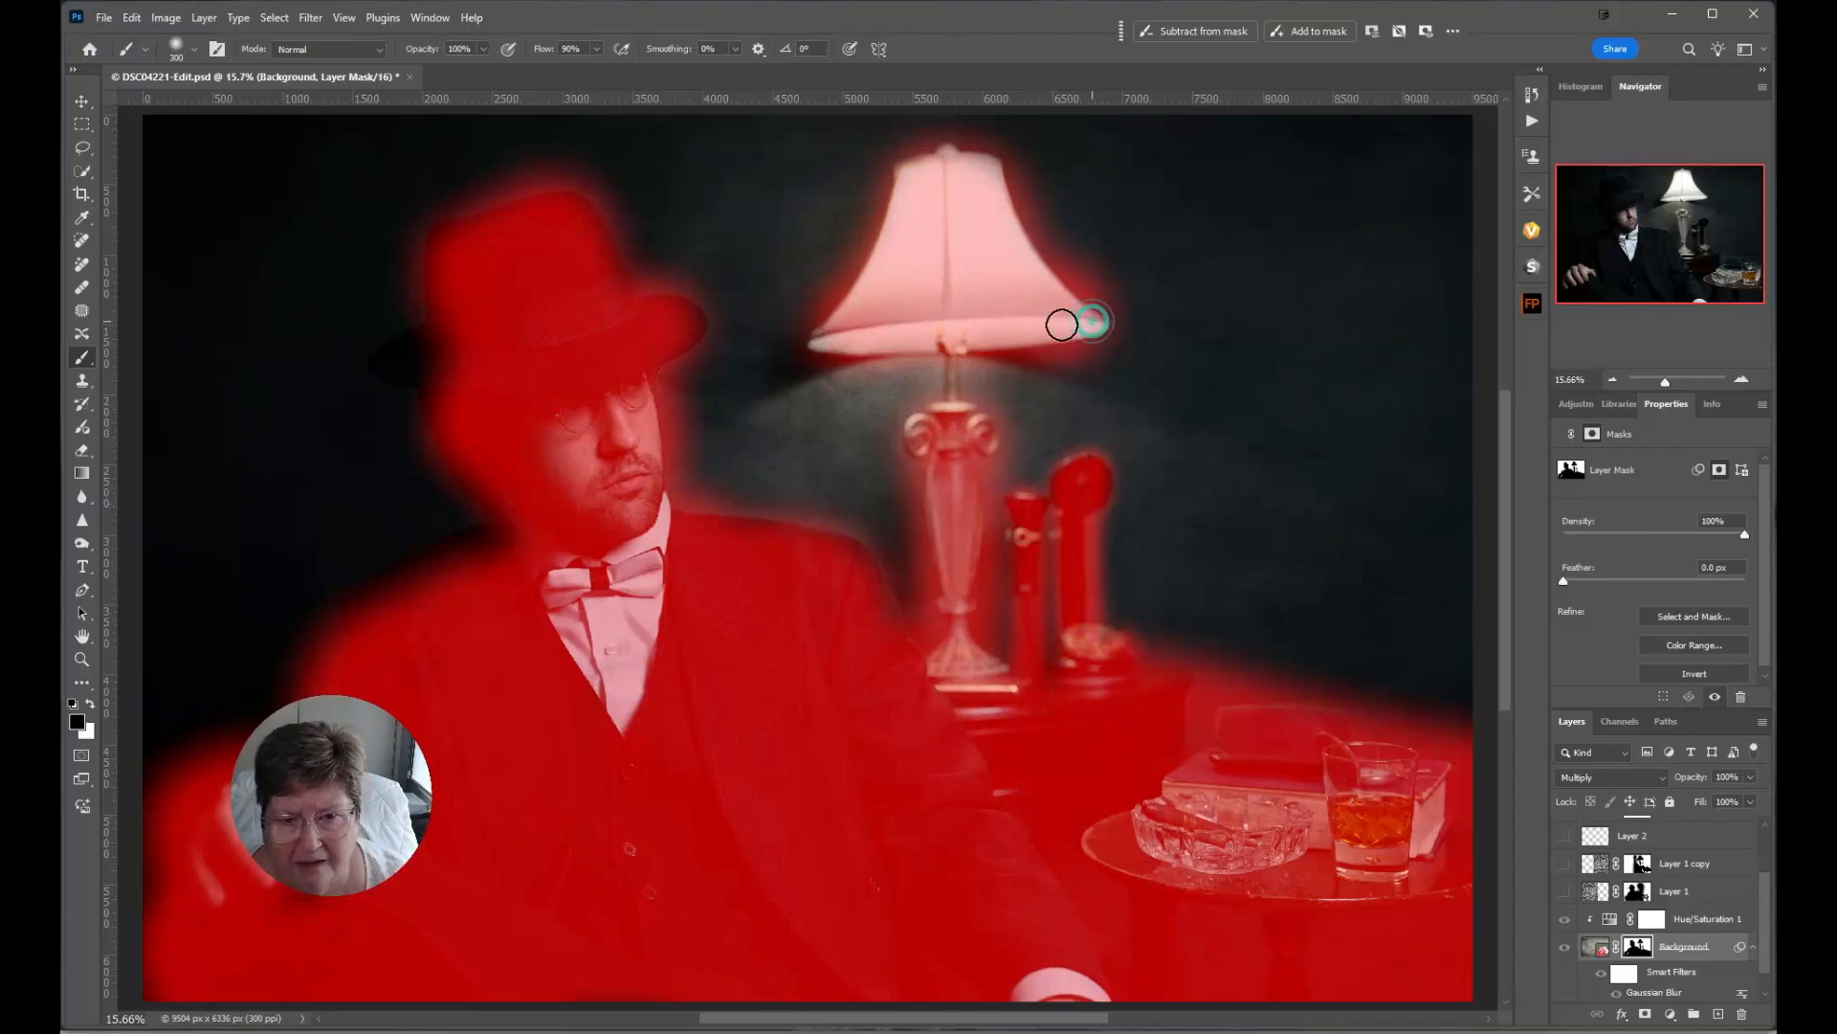
mouse_move(901, 178)
mouse_down()
mouse_move(904, 155)
mouse_move(957, 144)
mouse_move(992, 172)
mouse_up()
key(backslash)
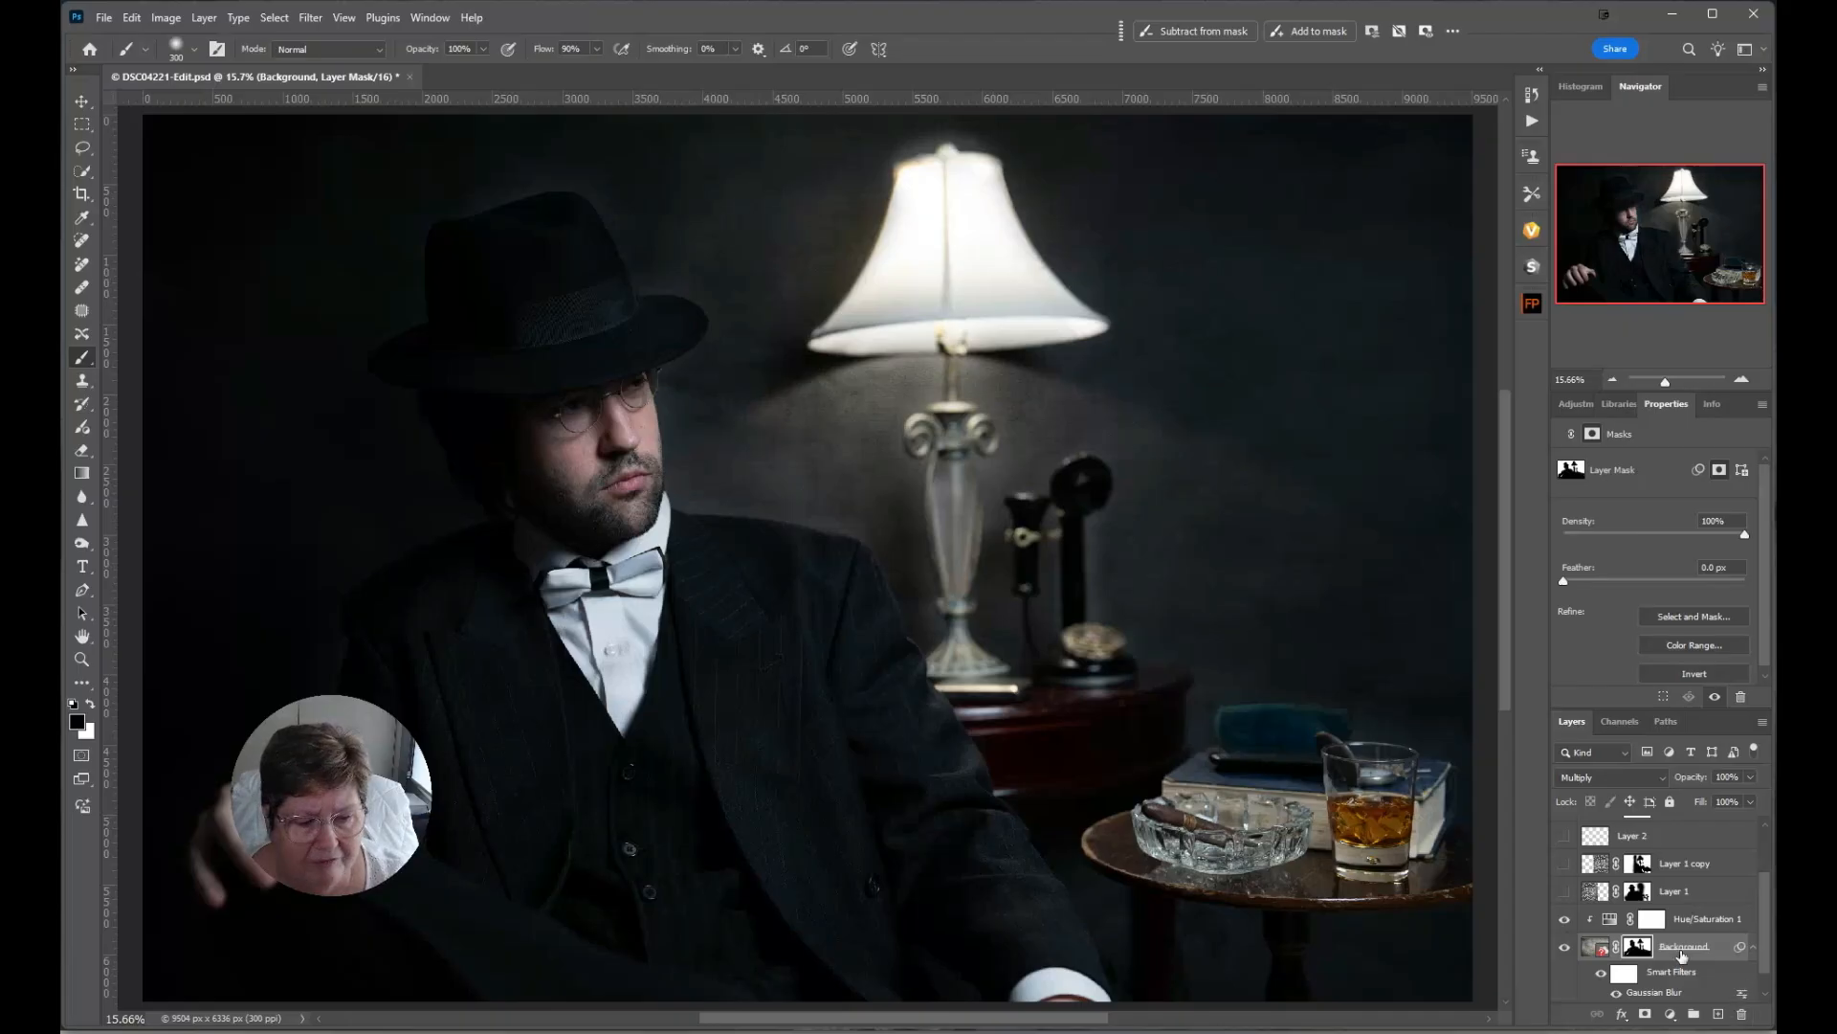
Lower the texture layer's opacity to 33% and change its blend mode to Overlay.
click(1750, 777)
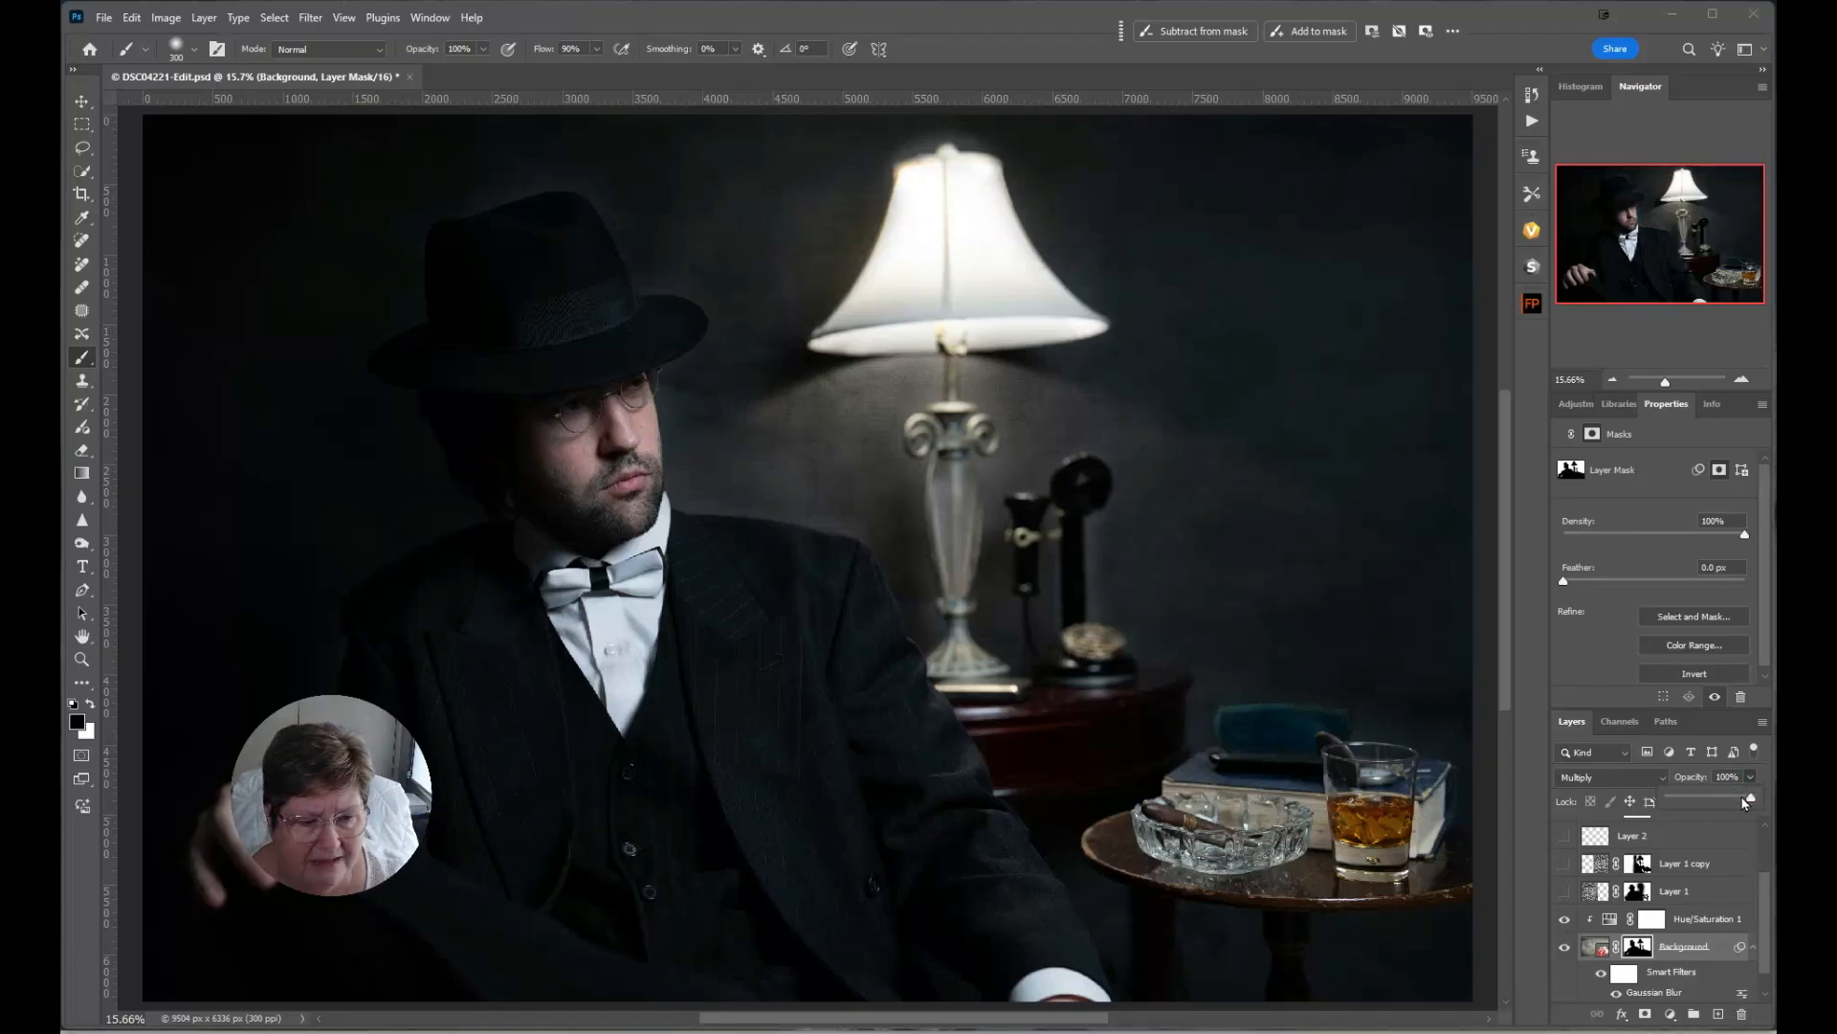
drag(1753, 798, 1701, 804)
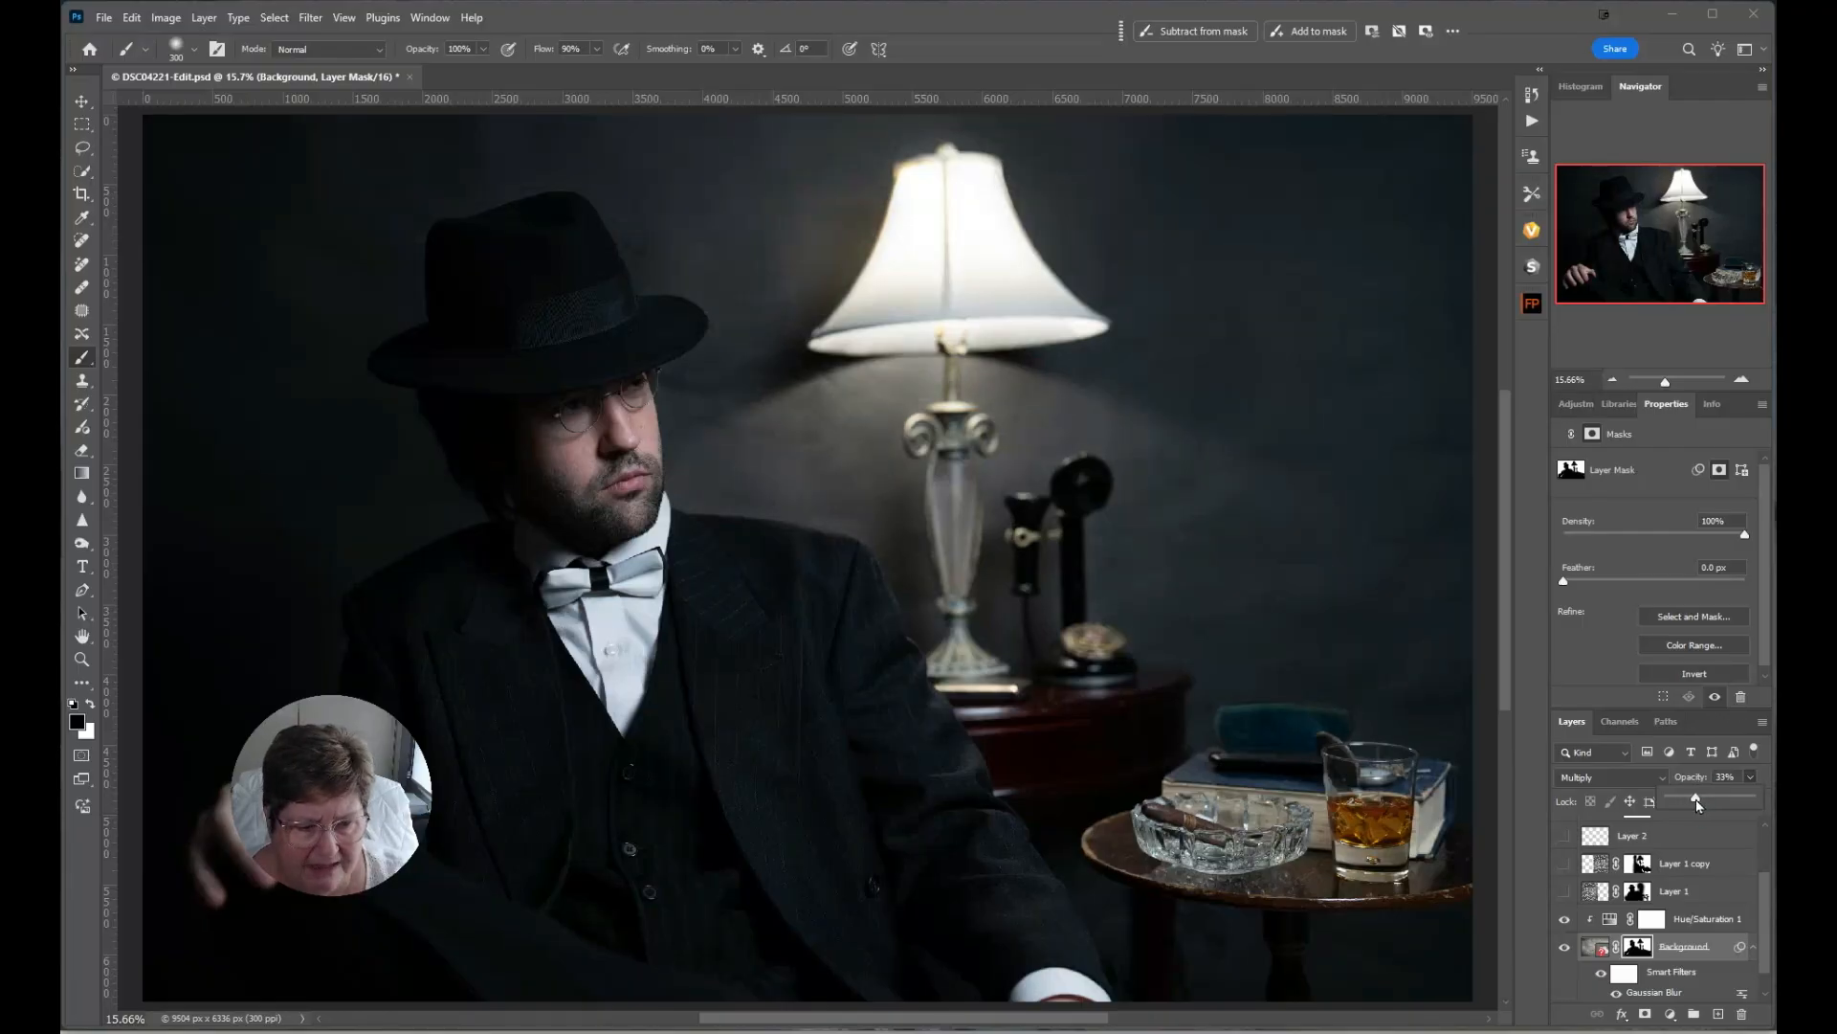
click(1611, 776)
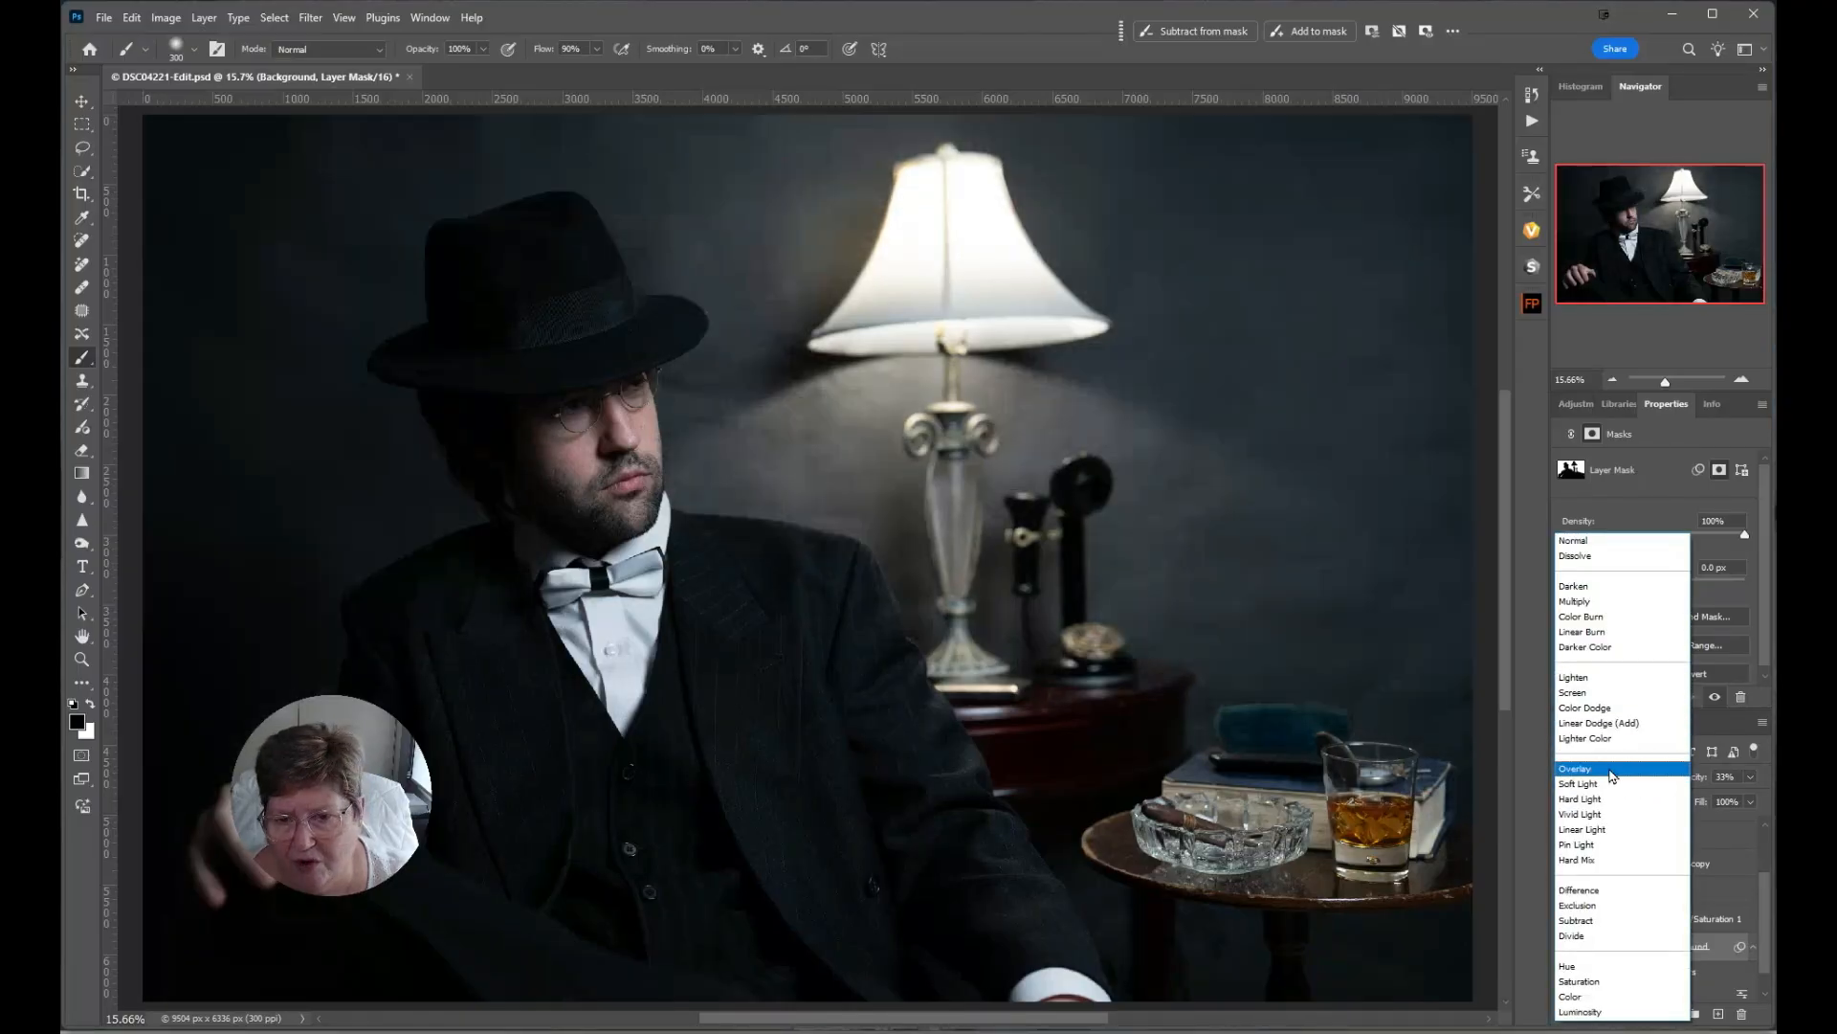
click(1613, 772)
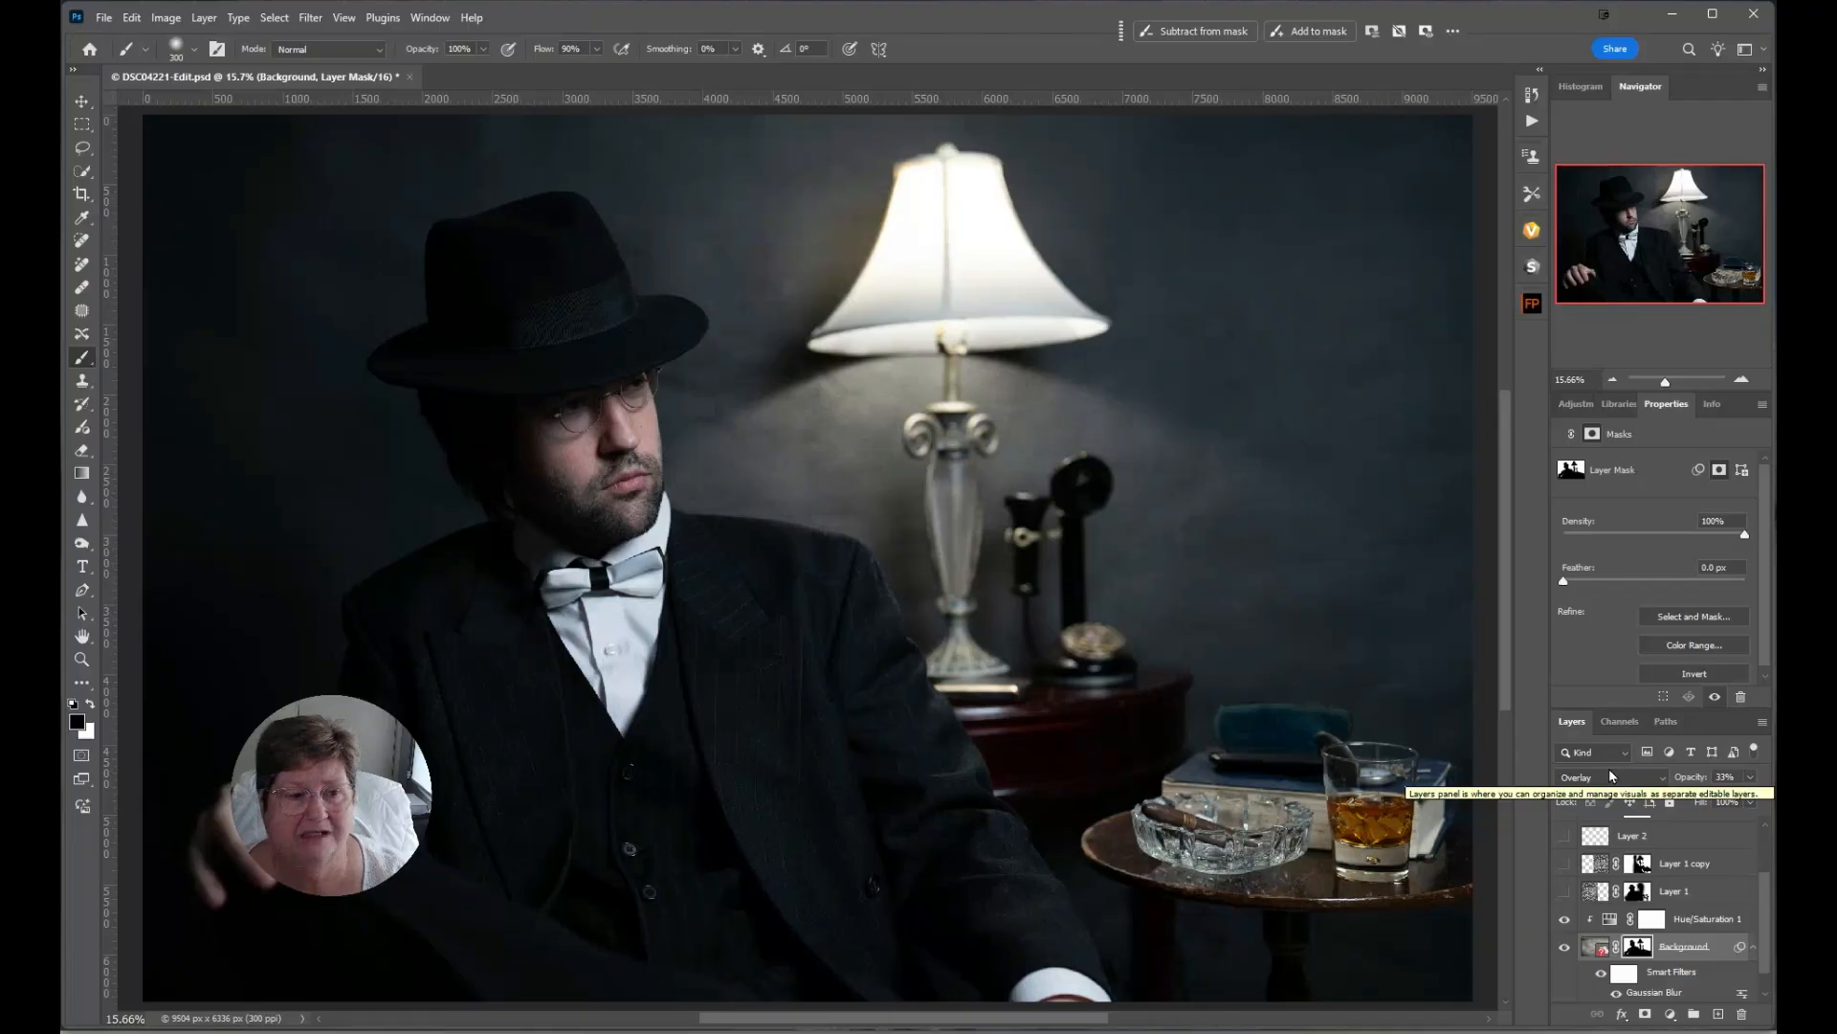
Place the black overlay with a scratched grunge border from the JPP Light Overlays library and stretch it over the whole image.
click(1619, 405)
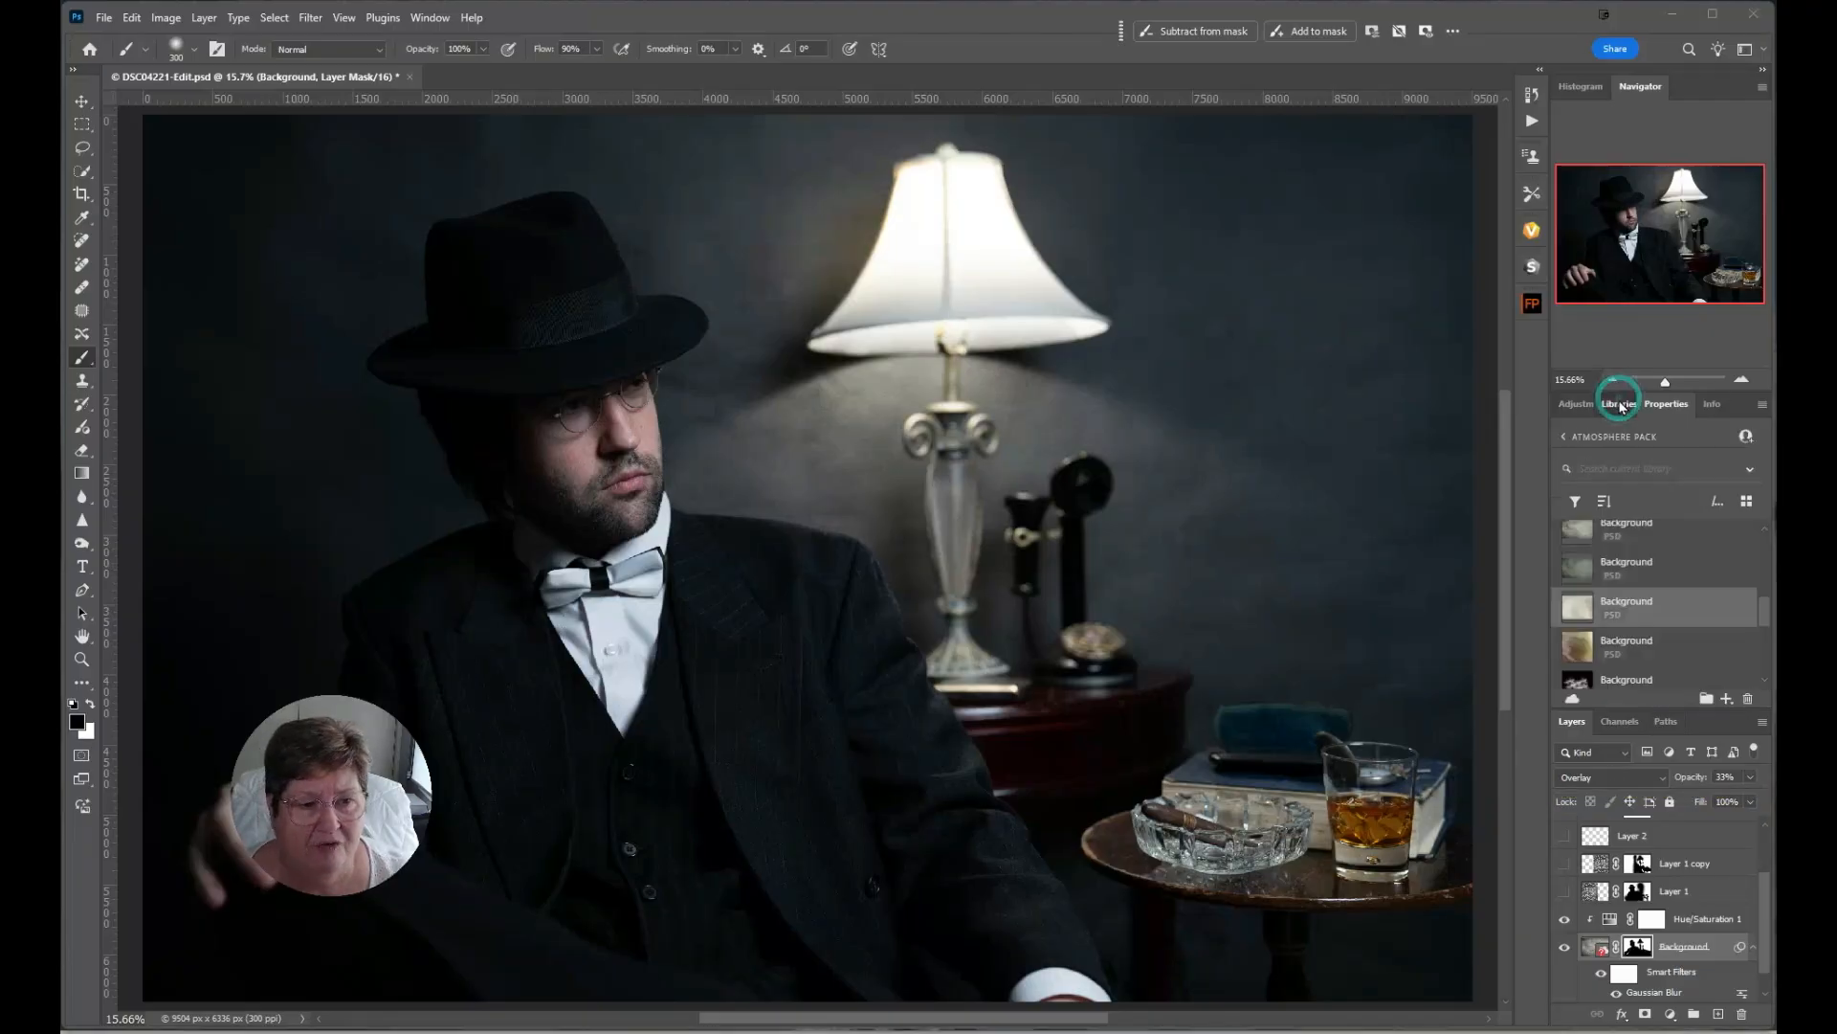
scroll(1648, 607, up, 5)
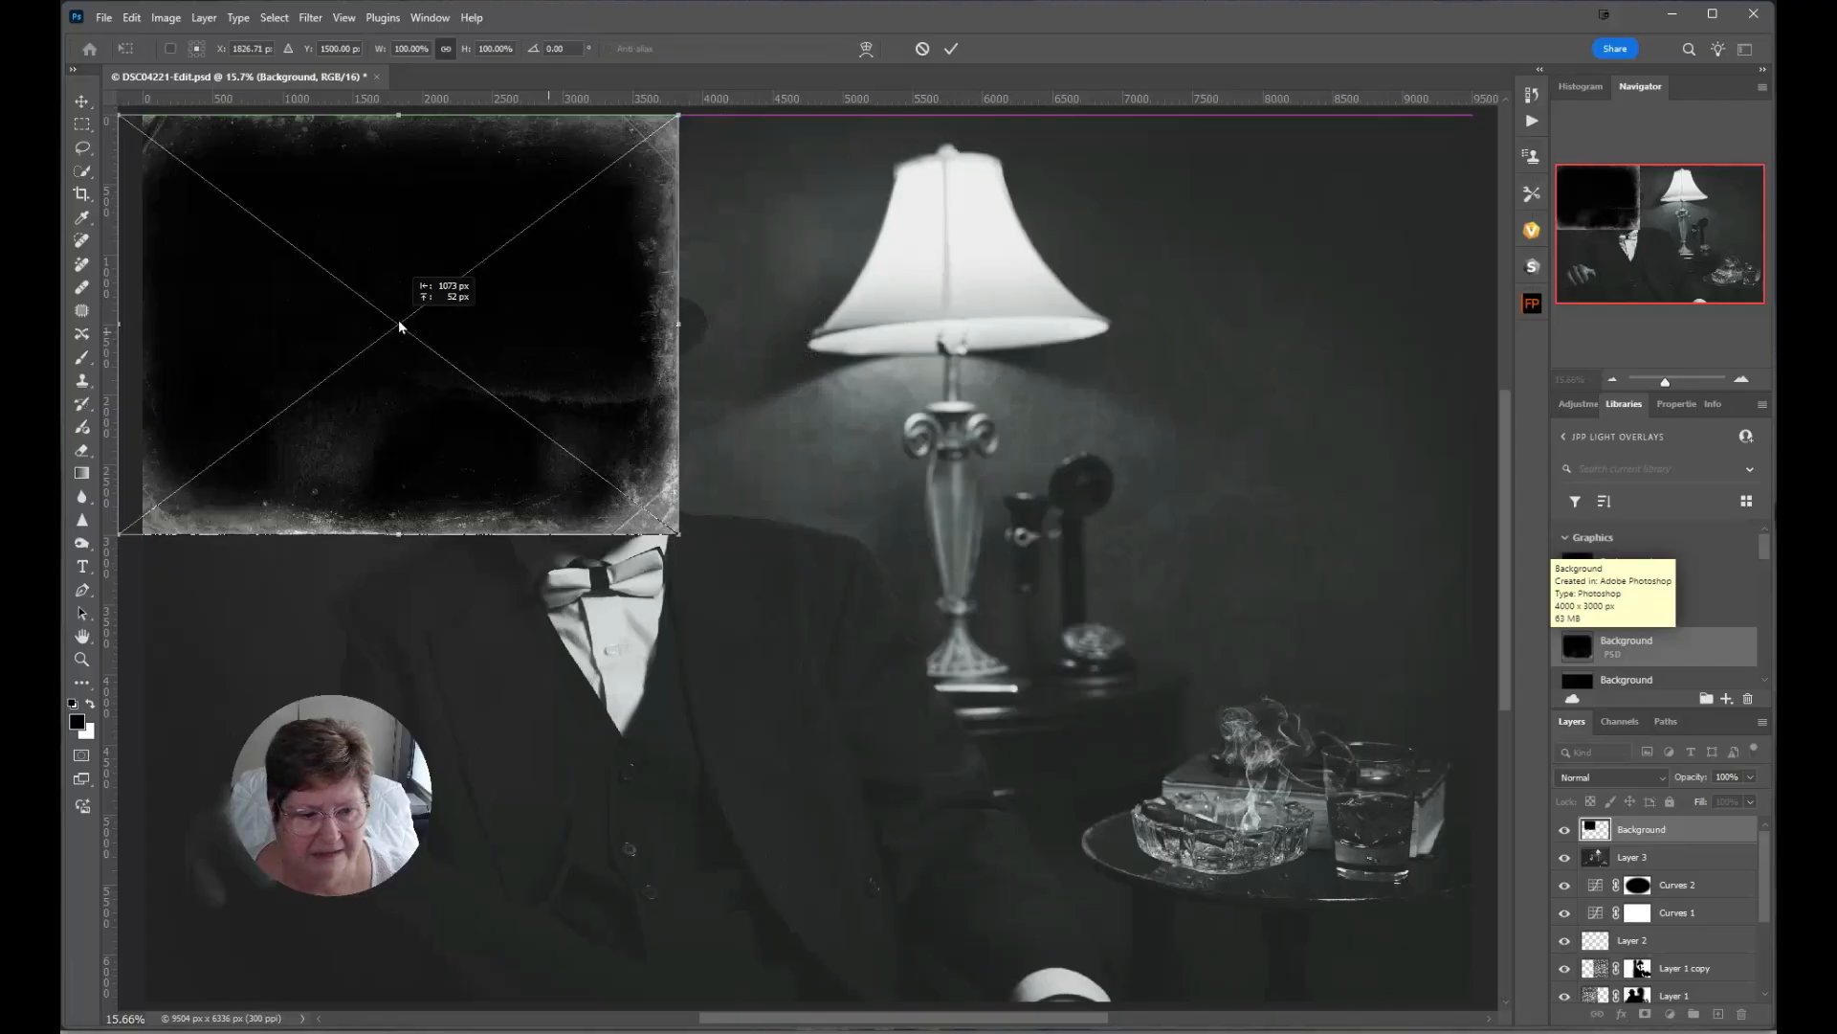
drag(400, 326, 400, 327)
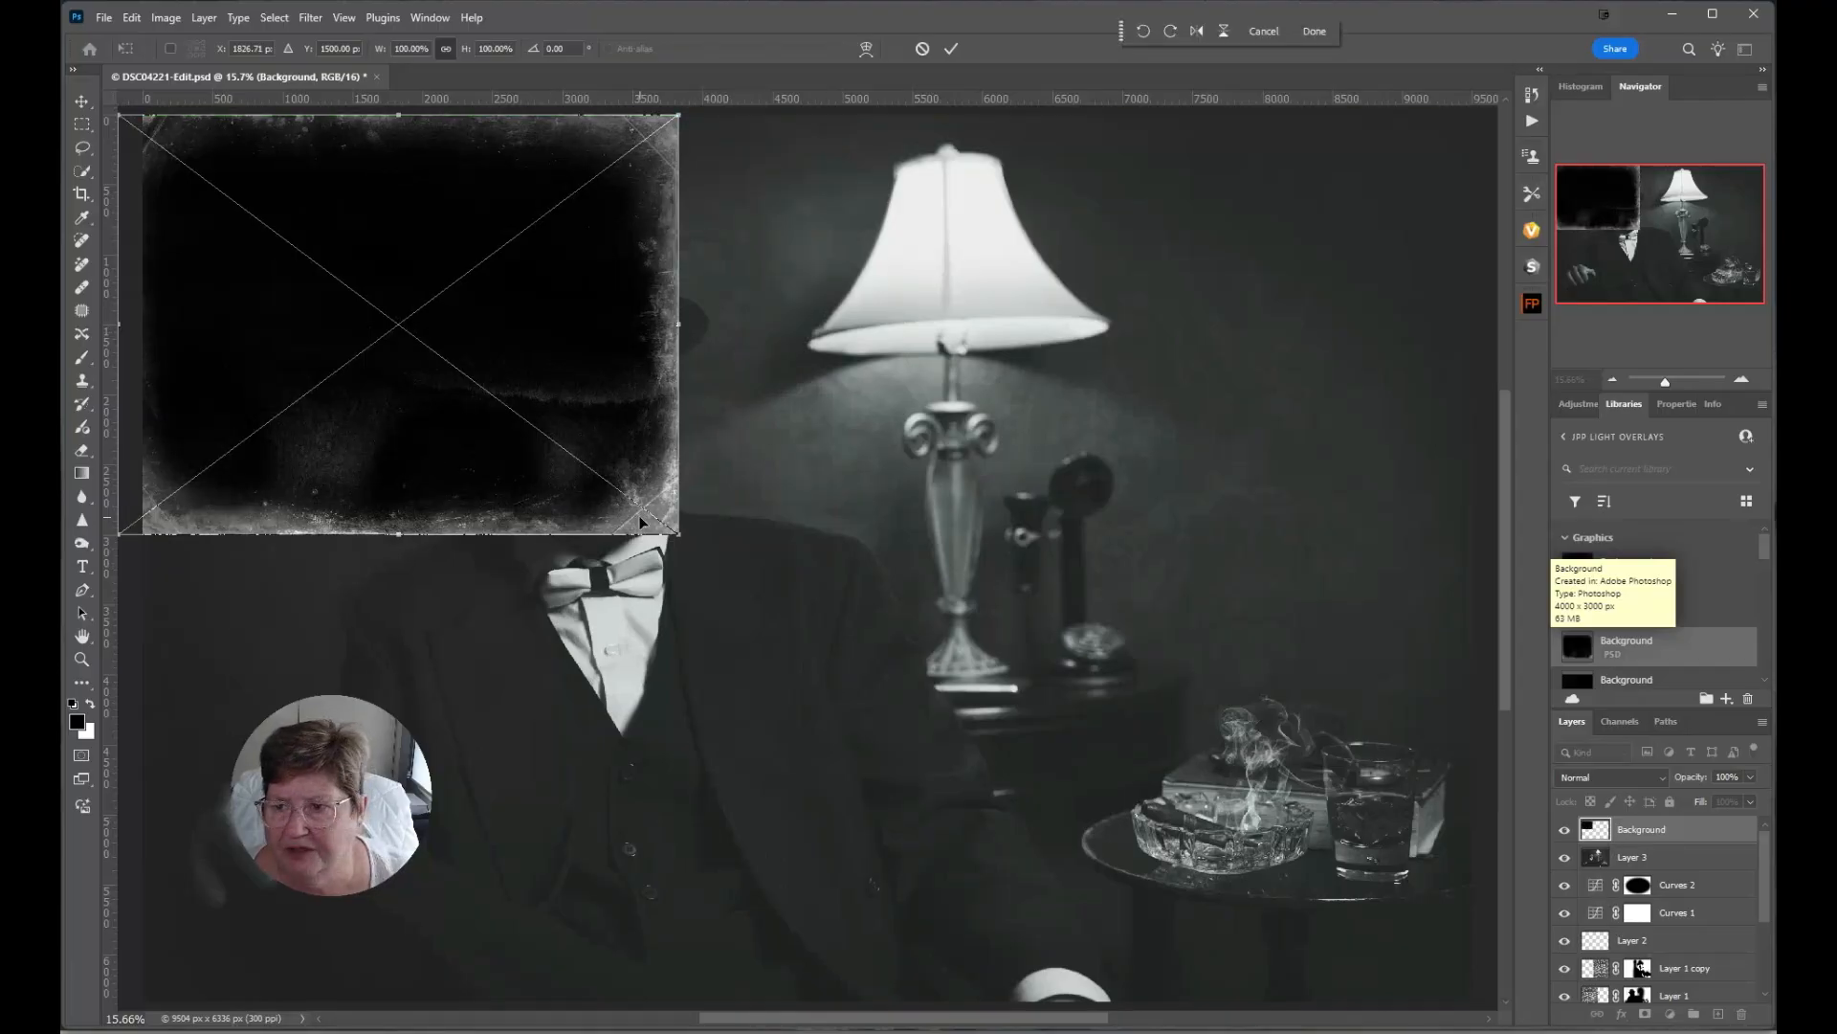
drag(513, 409, 543, 410)
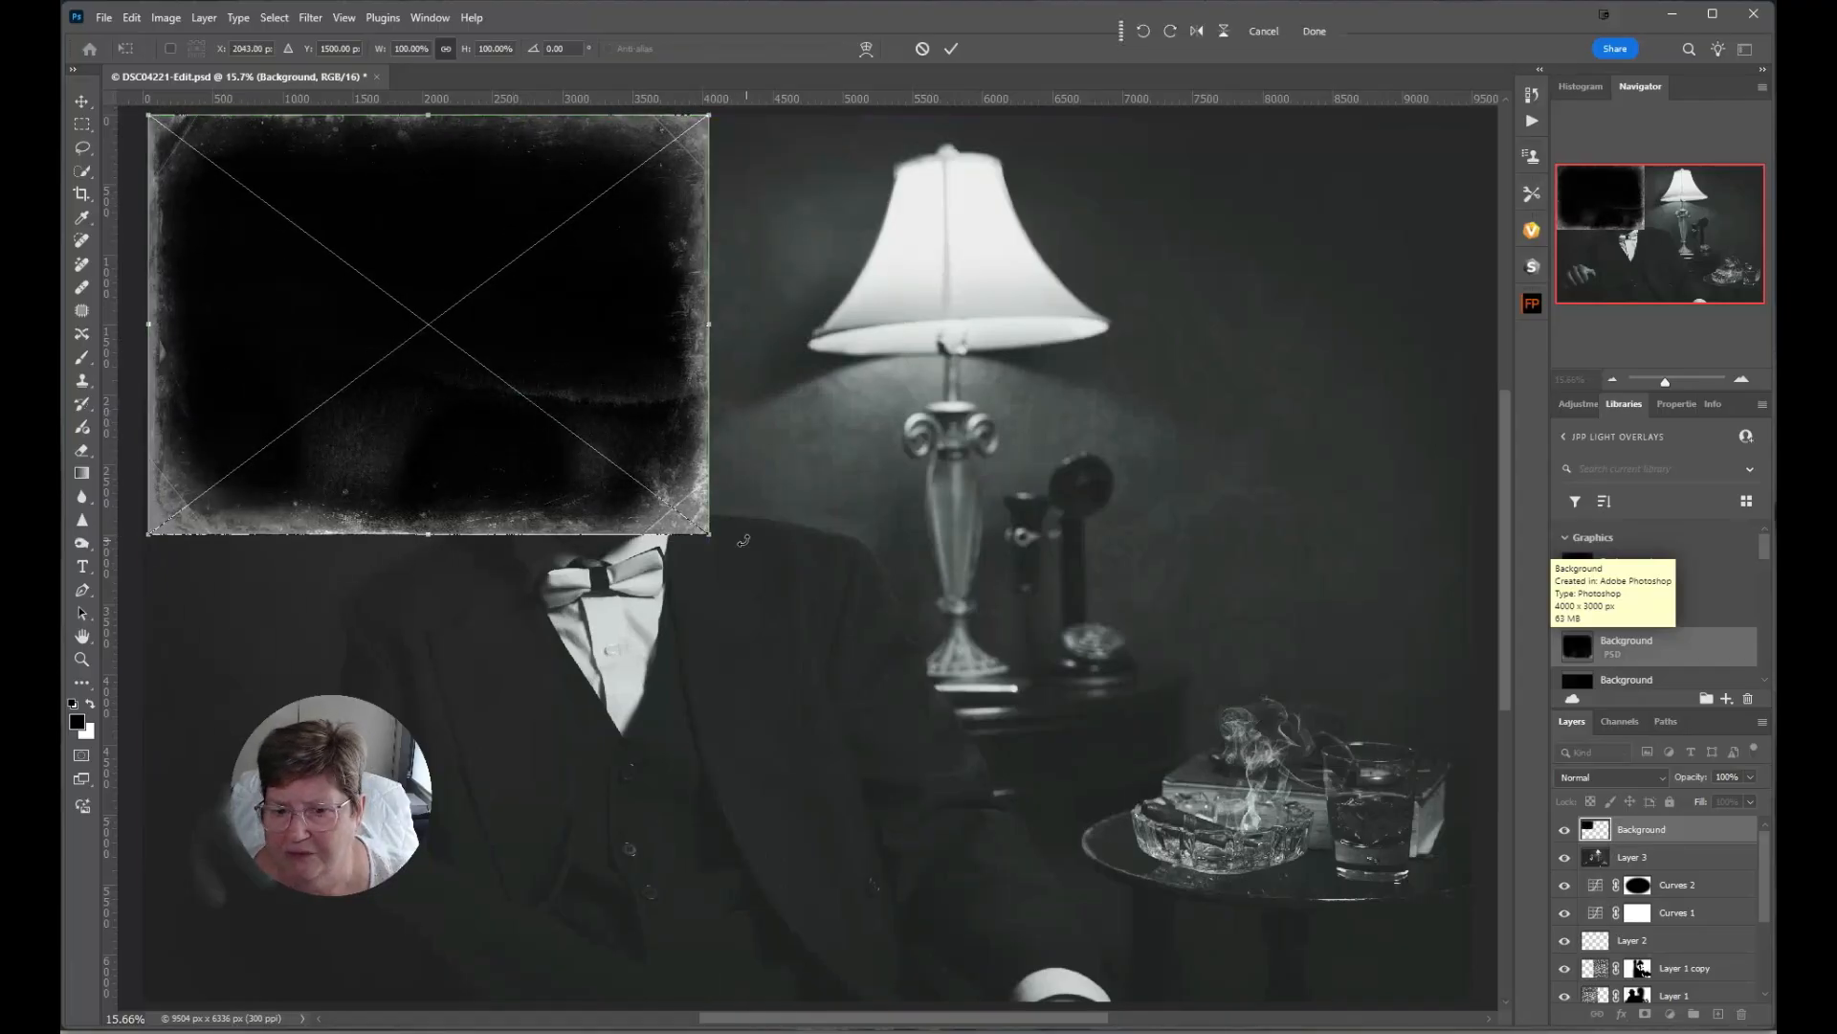
drag(709, 533, 1235, 980)
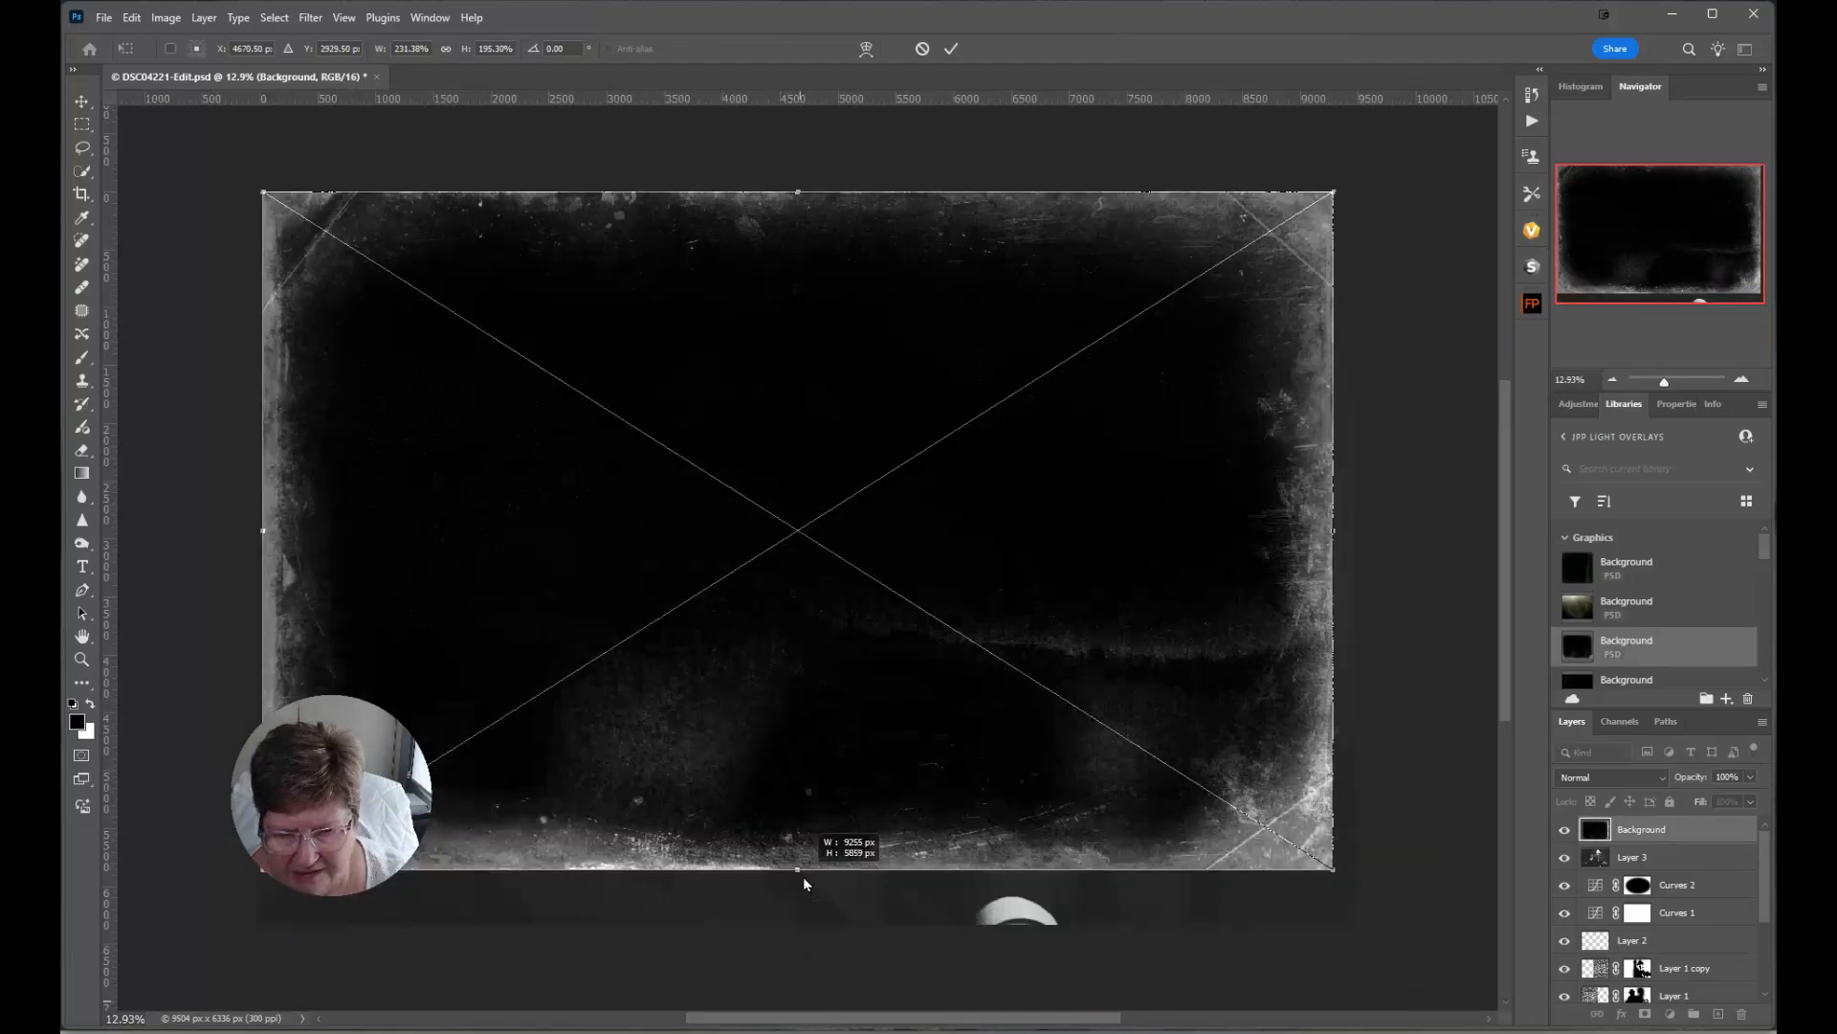
drag(804, 879, 800, 923)
double_click(1030, 533)
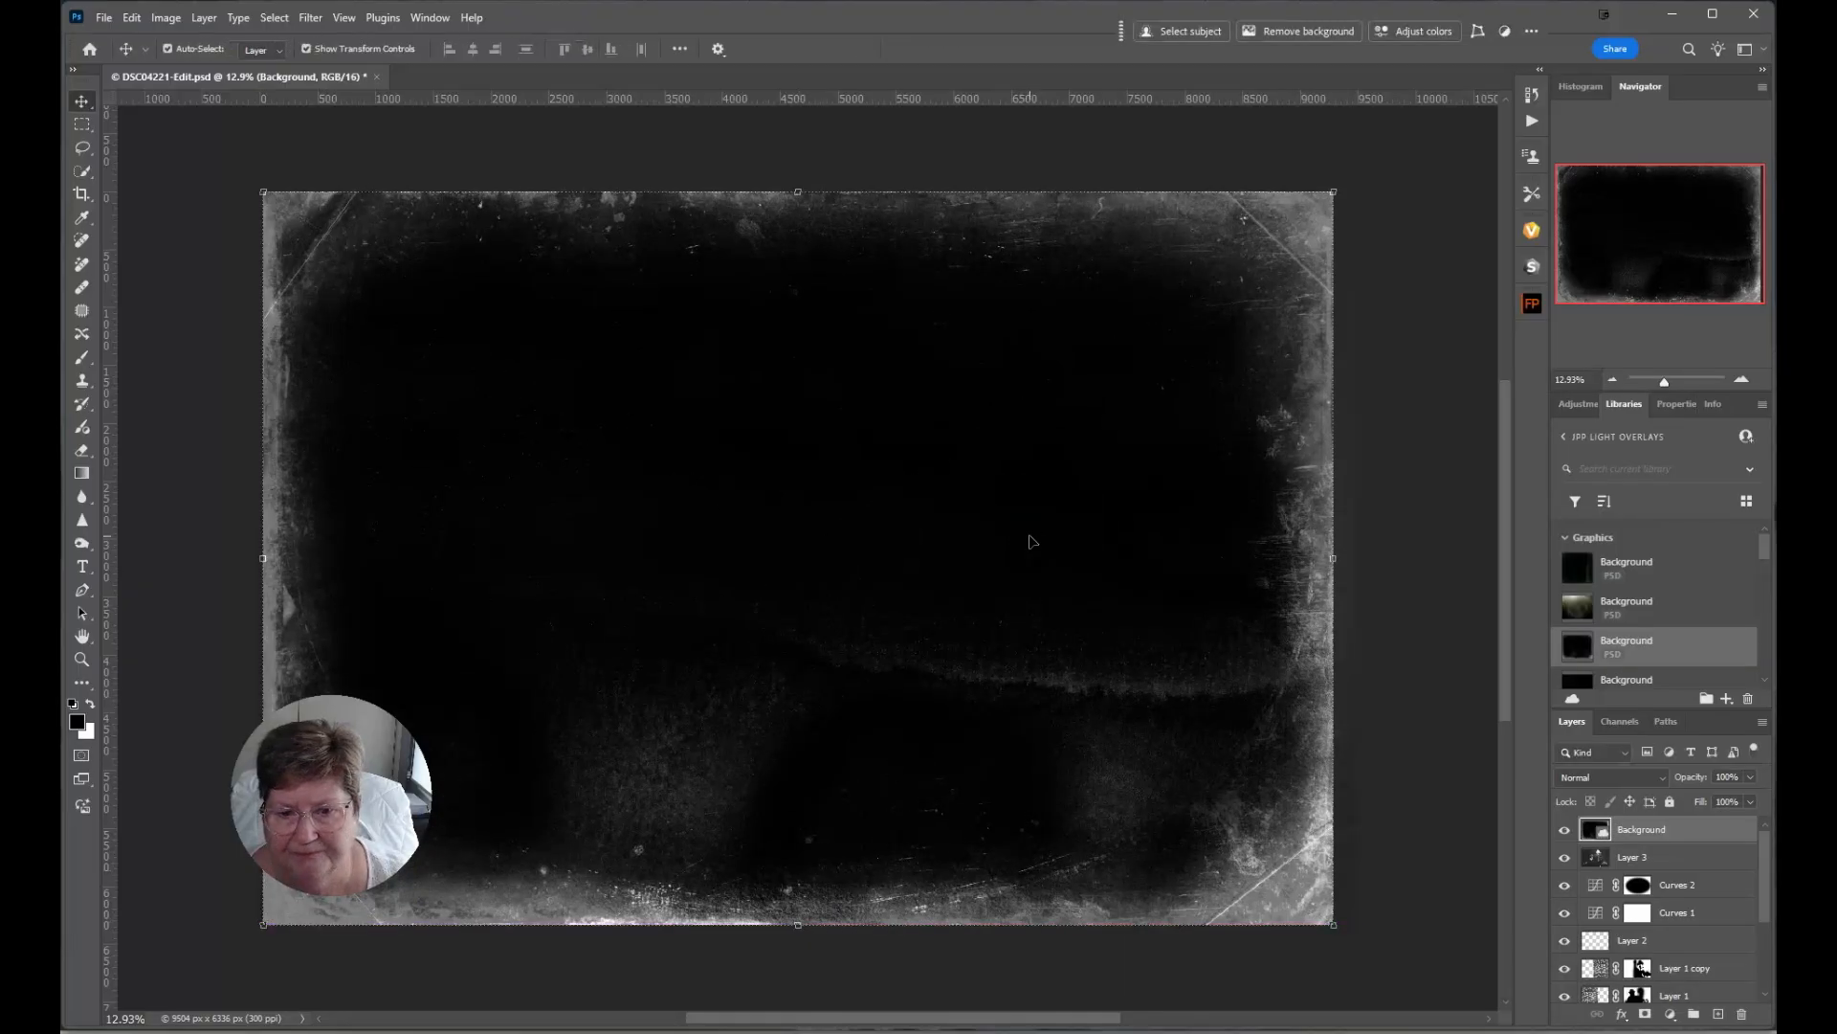
Set the grunge border layer's blend mode to Screen and its opacity to 39%.
key(ctrl+0)
click(1647, 778)
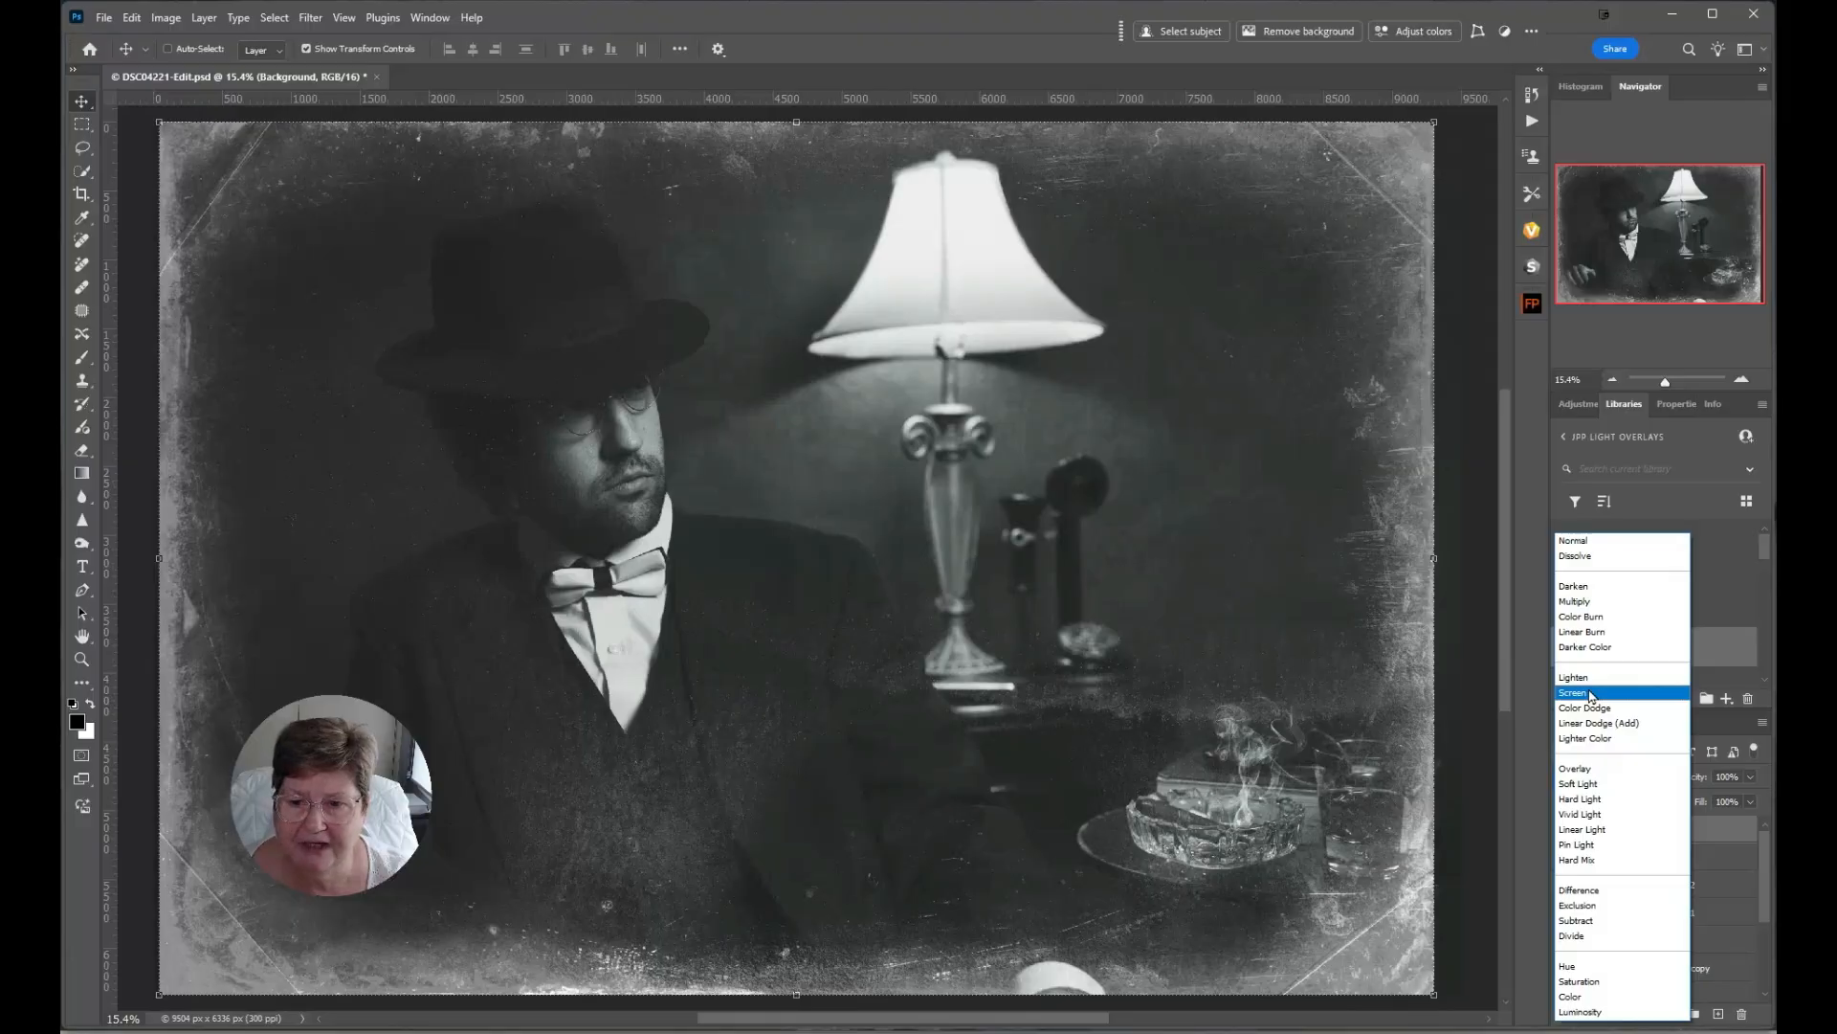
click(1591, 694)
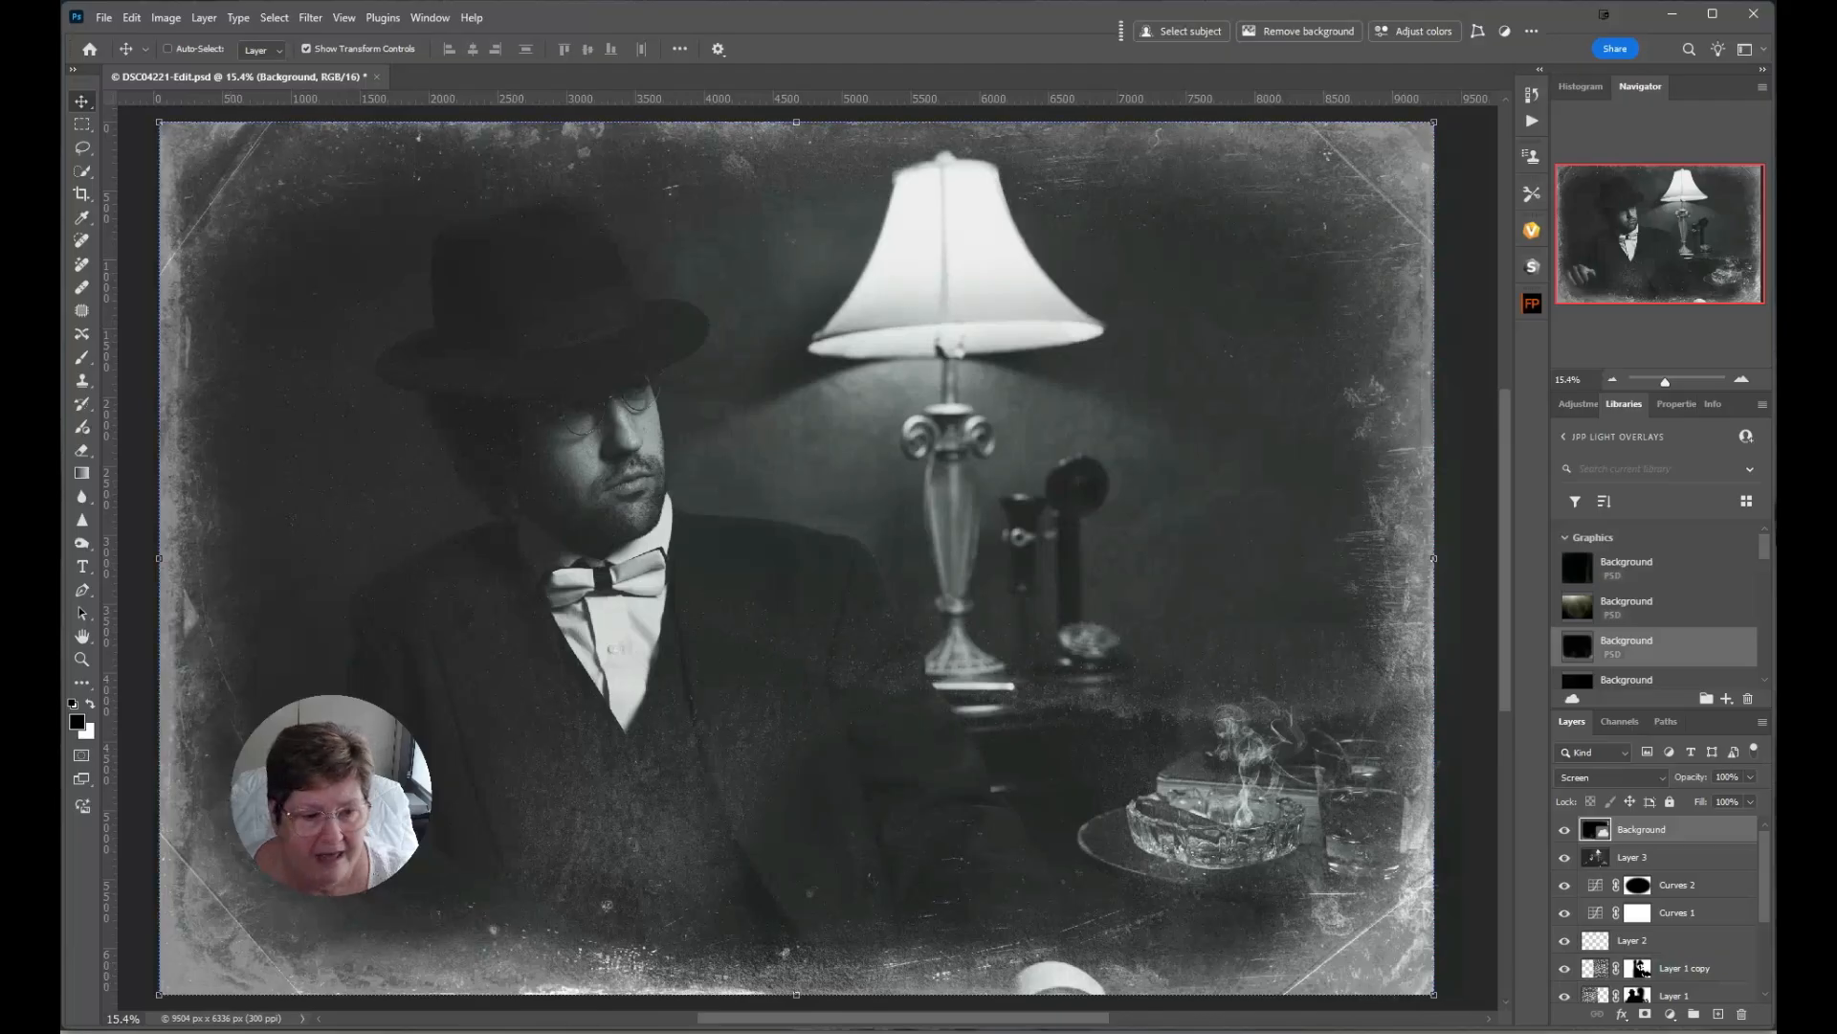
click(1752, 777)
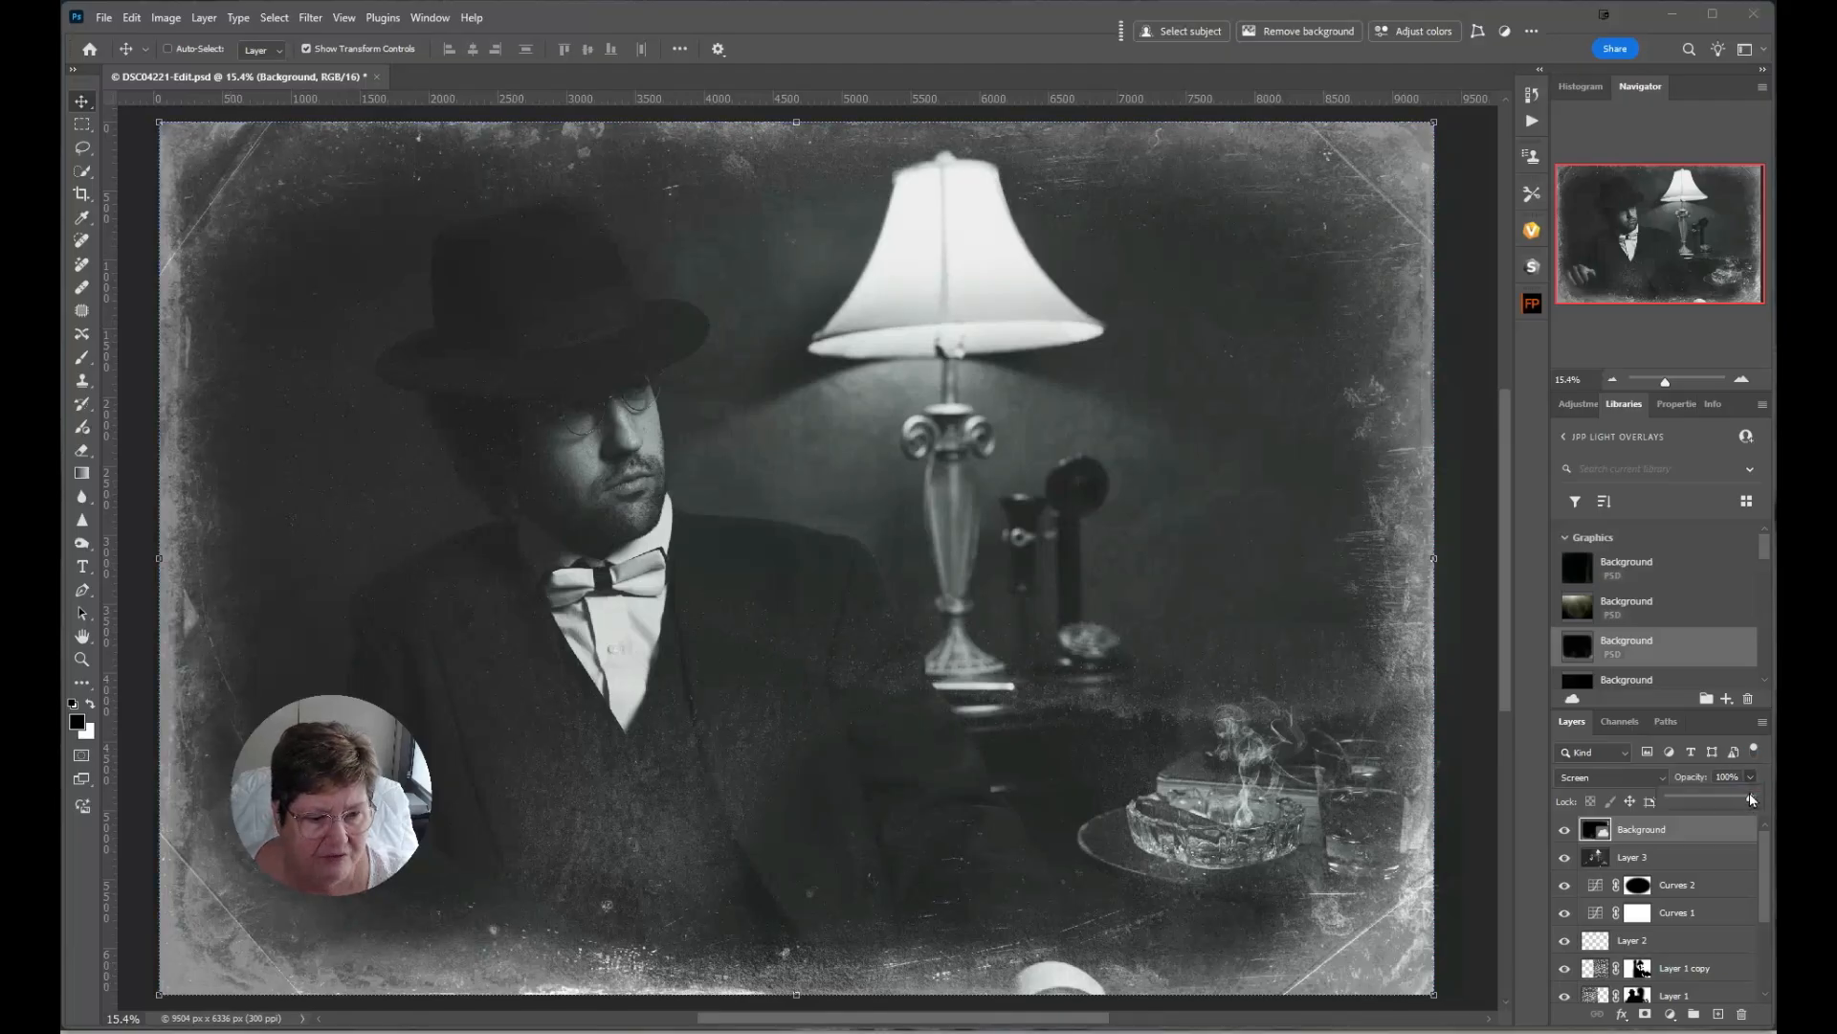
drag(1752, 800, 1695, 800)
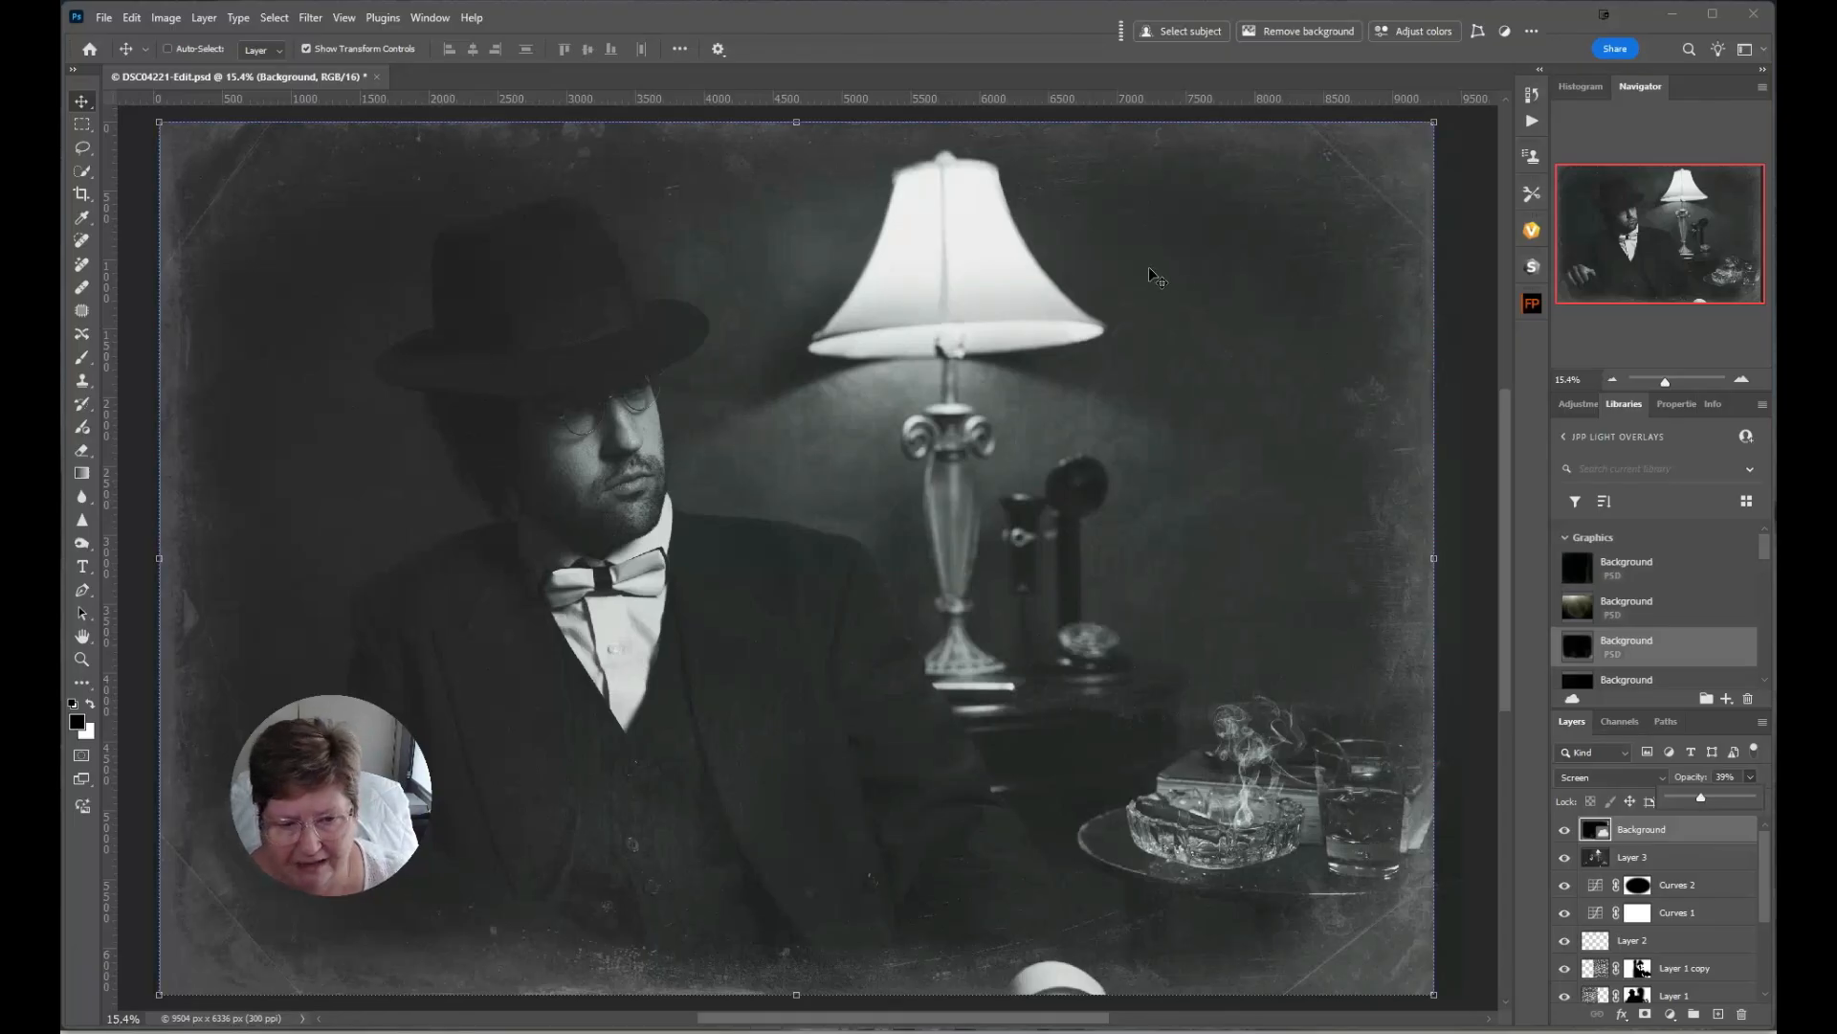
Try the Overlay blend mode on the grunge border layer with 20% opacity.
click(1628, 778)
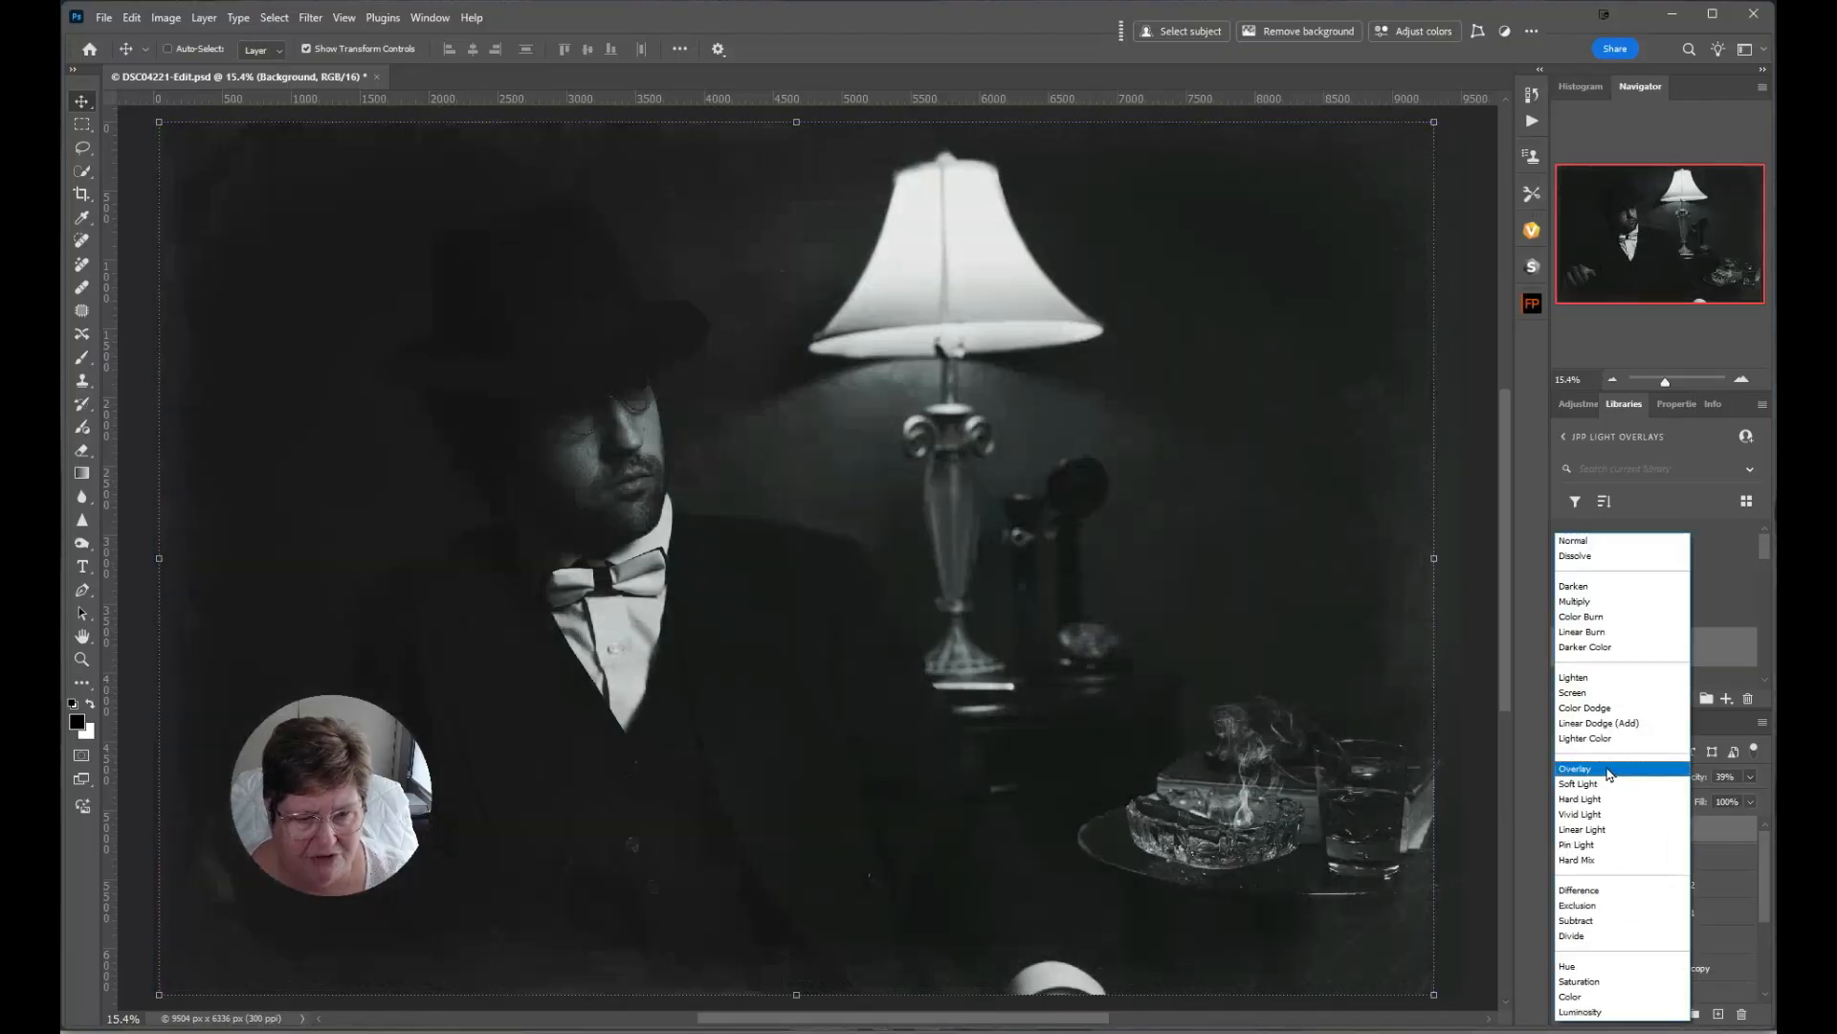
click(1609, 774)
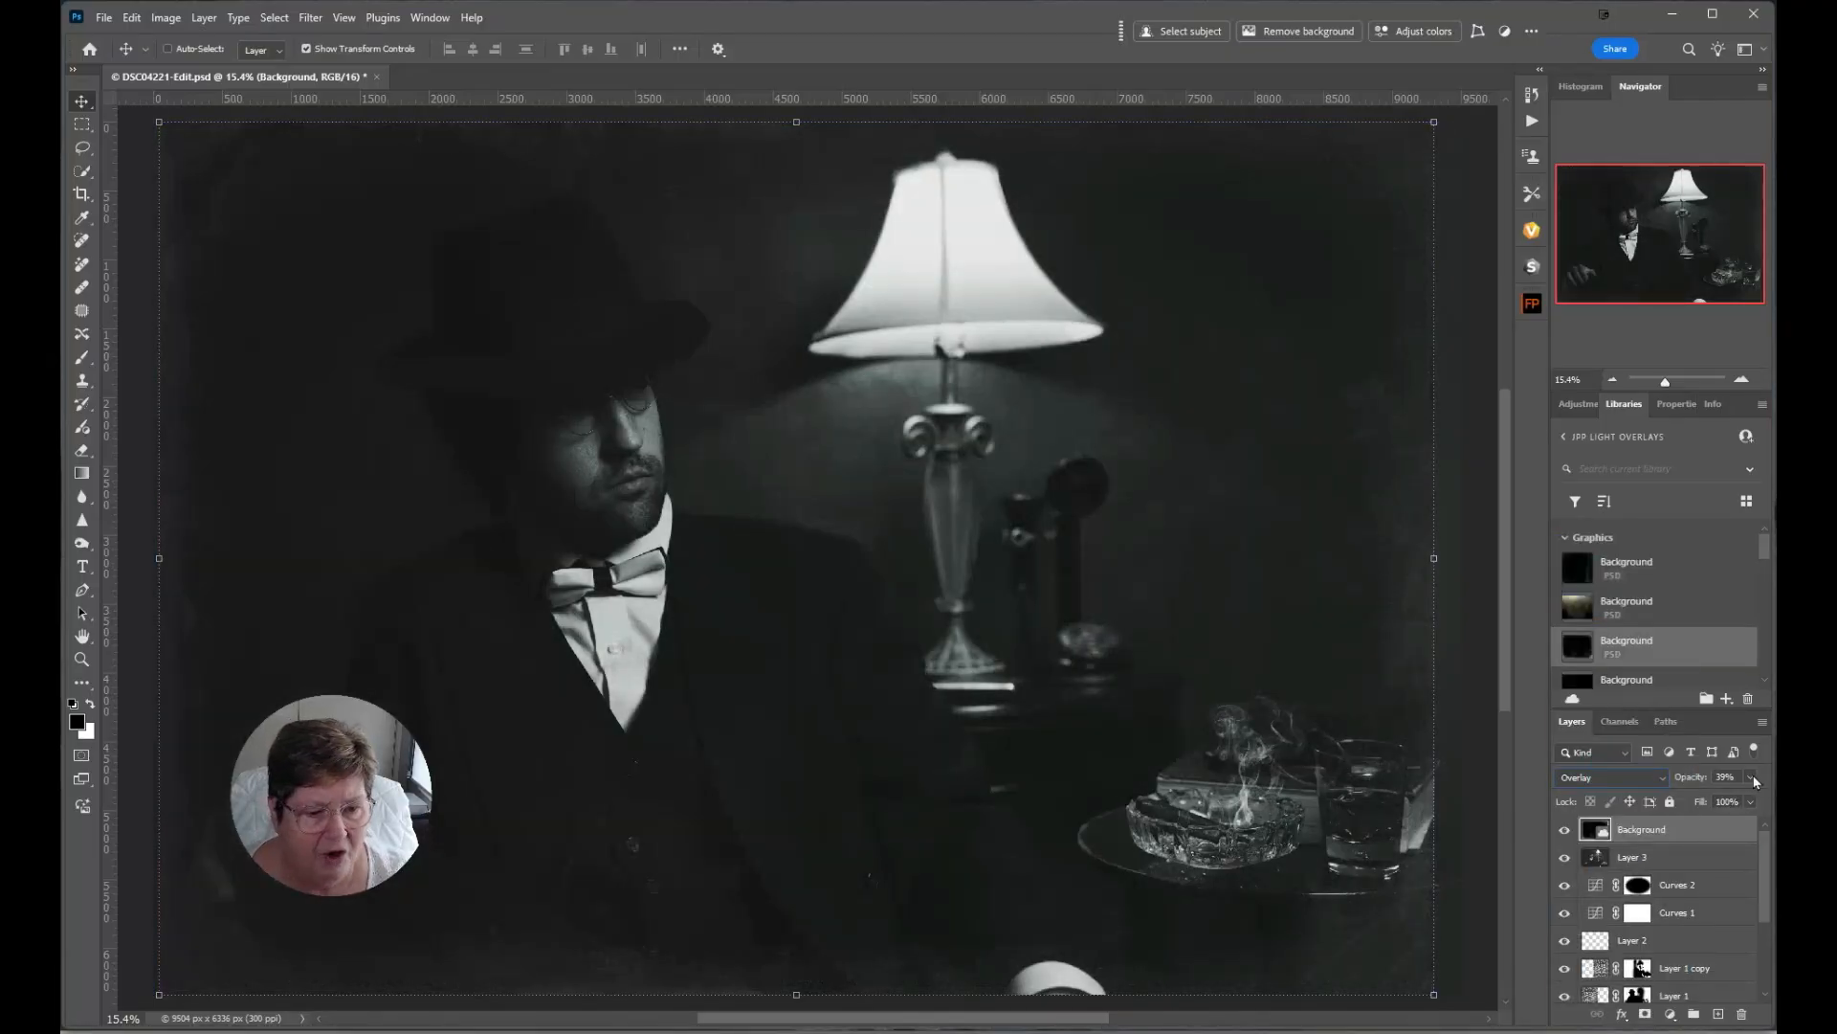
click(1751, 778)
mouse_move(1710, 802)
mouse_down()
mouse_move(1764, 800)
mouse_move(1666, 804)
mouse_move(1690, 802)
mouse_up()
Return the grunge border layer to the Screen blend mode and raise its opacity.
click(1627, 777)
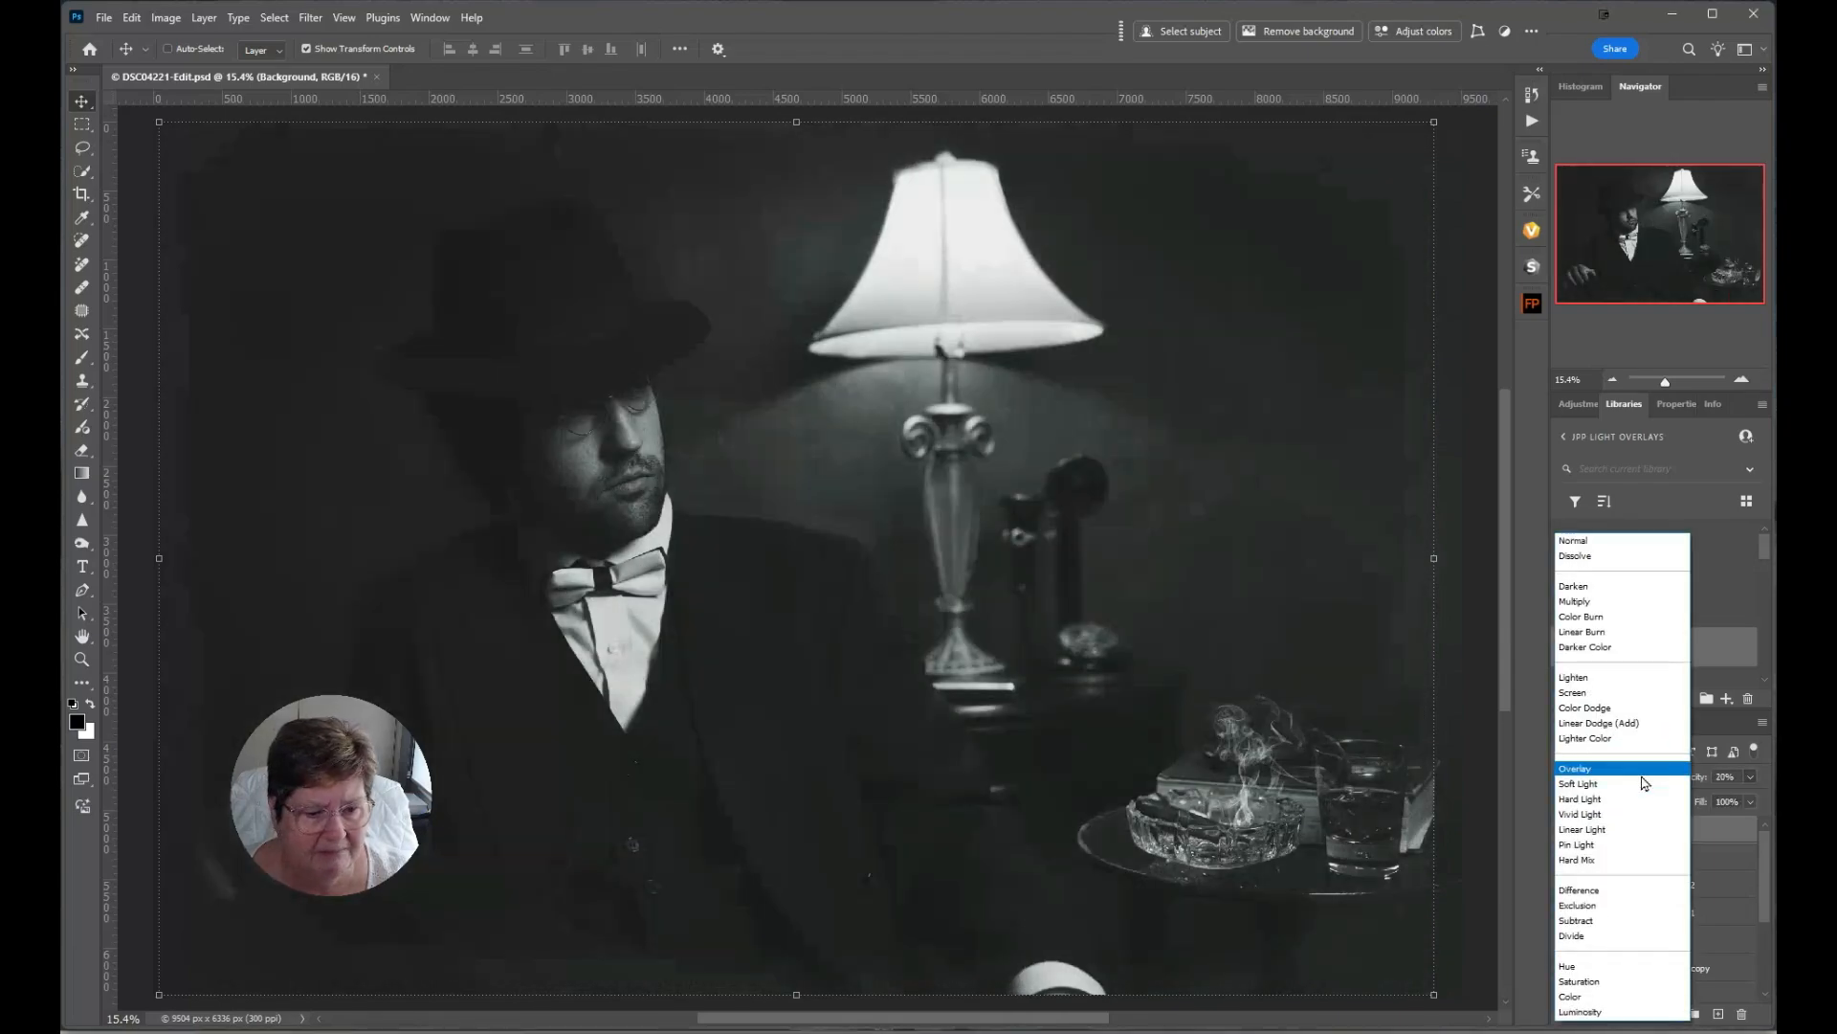
click(1574, 692)
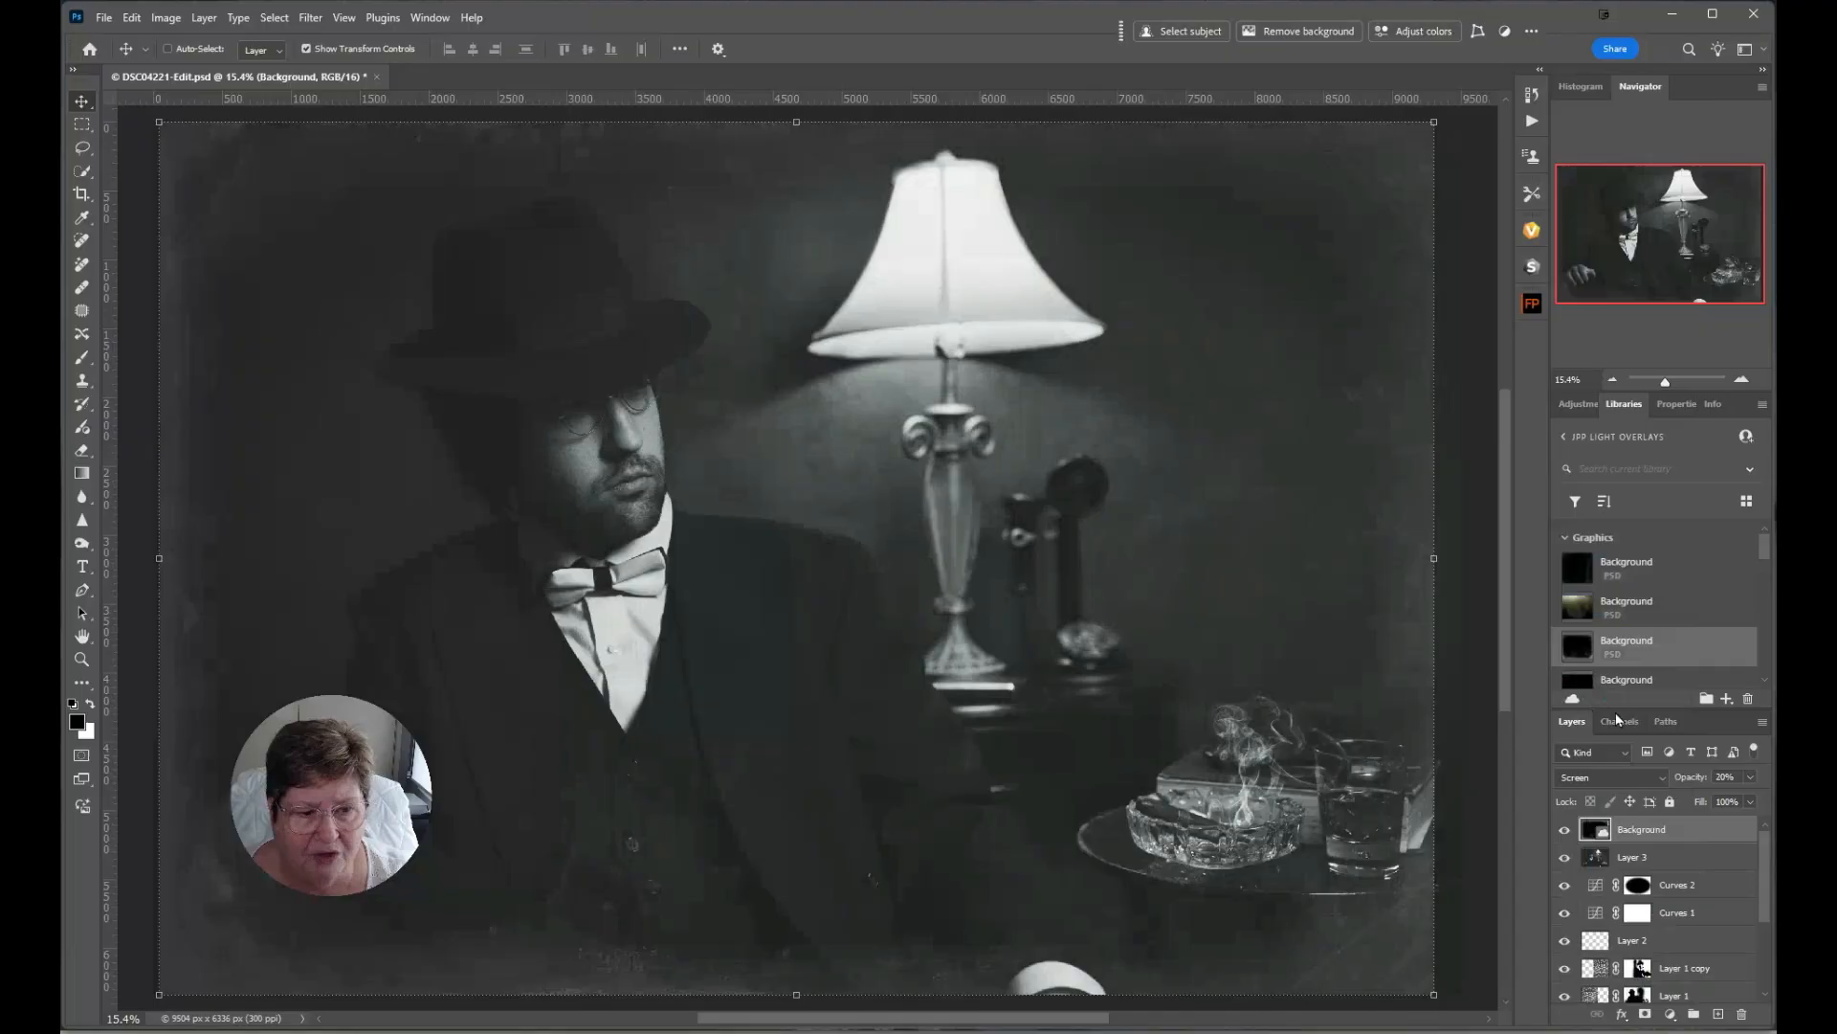
click(1752, 777)
drag(1695, 799, 1713, 805)
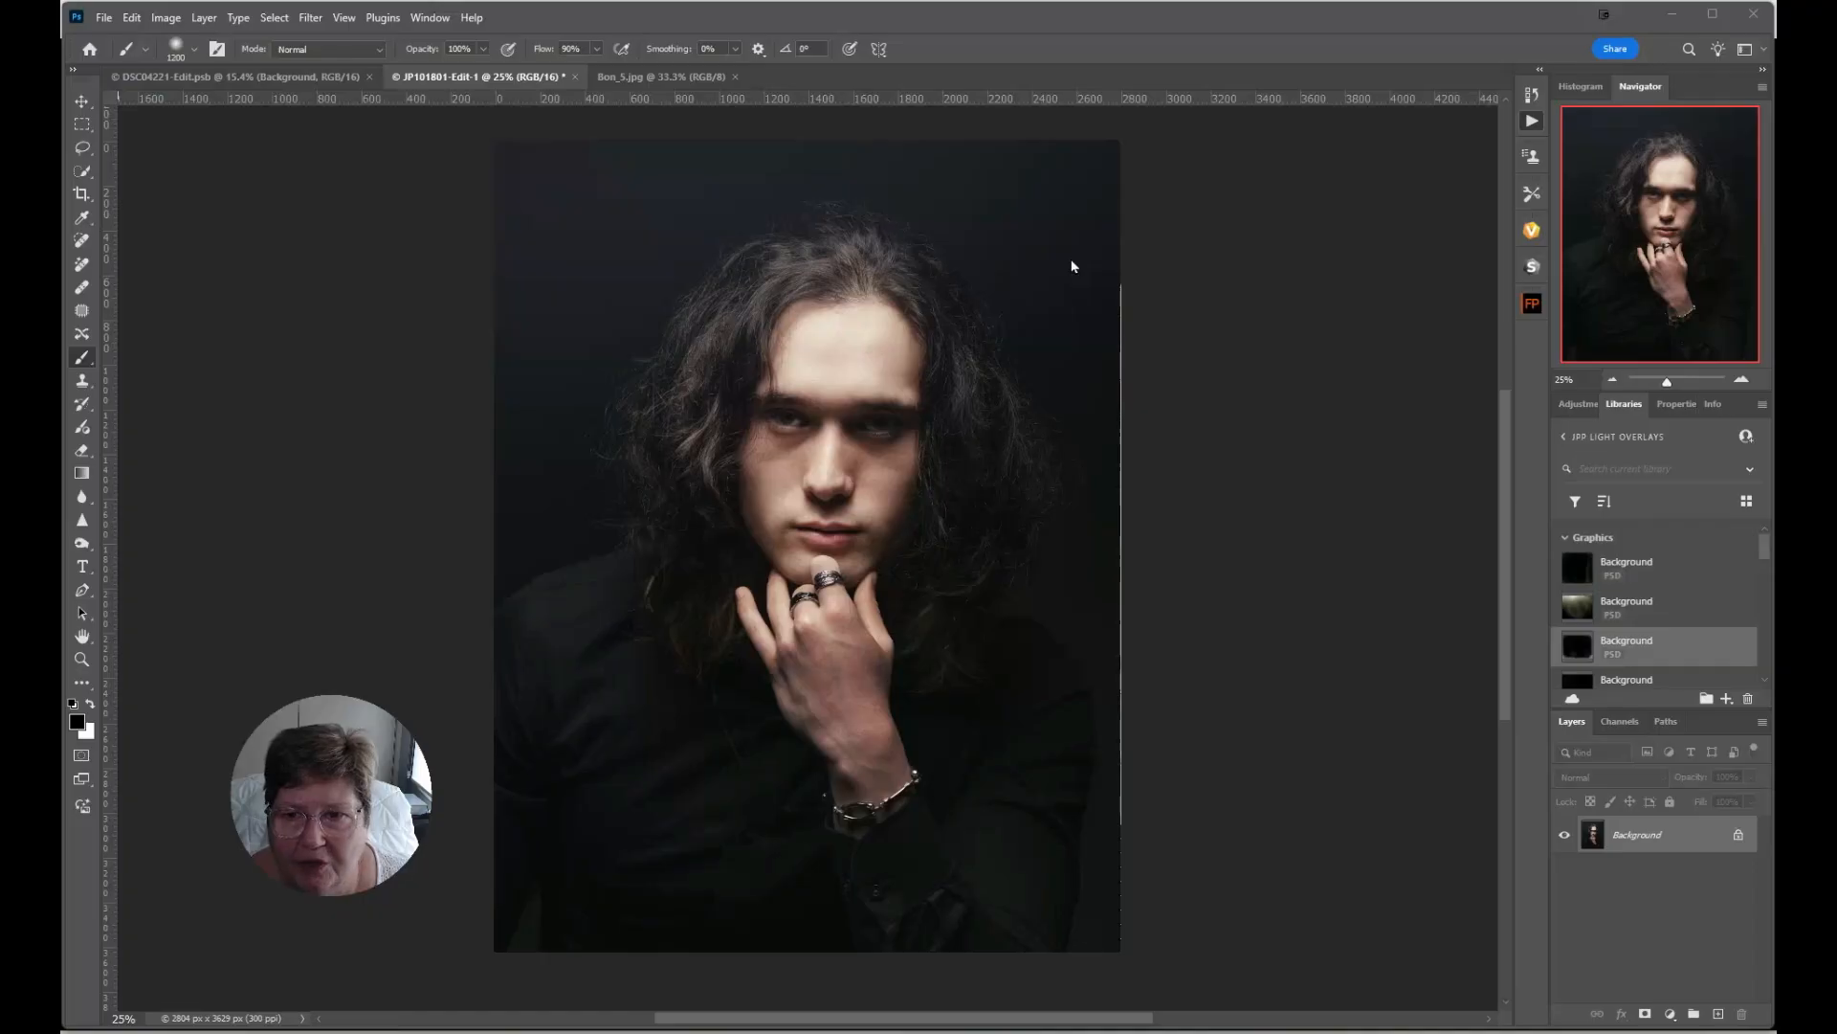
Copy the whole Bon_5.jpg texture and paste it as a new layer into the JP101801-Edit-1 portrait.
click(629, 79)
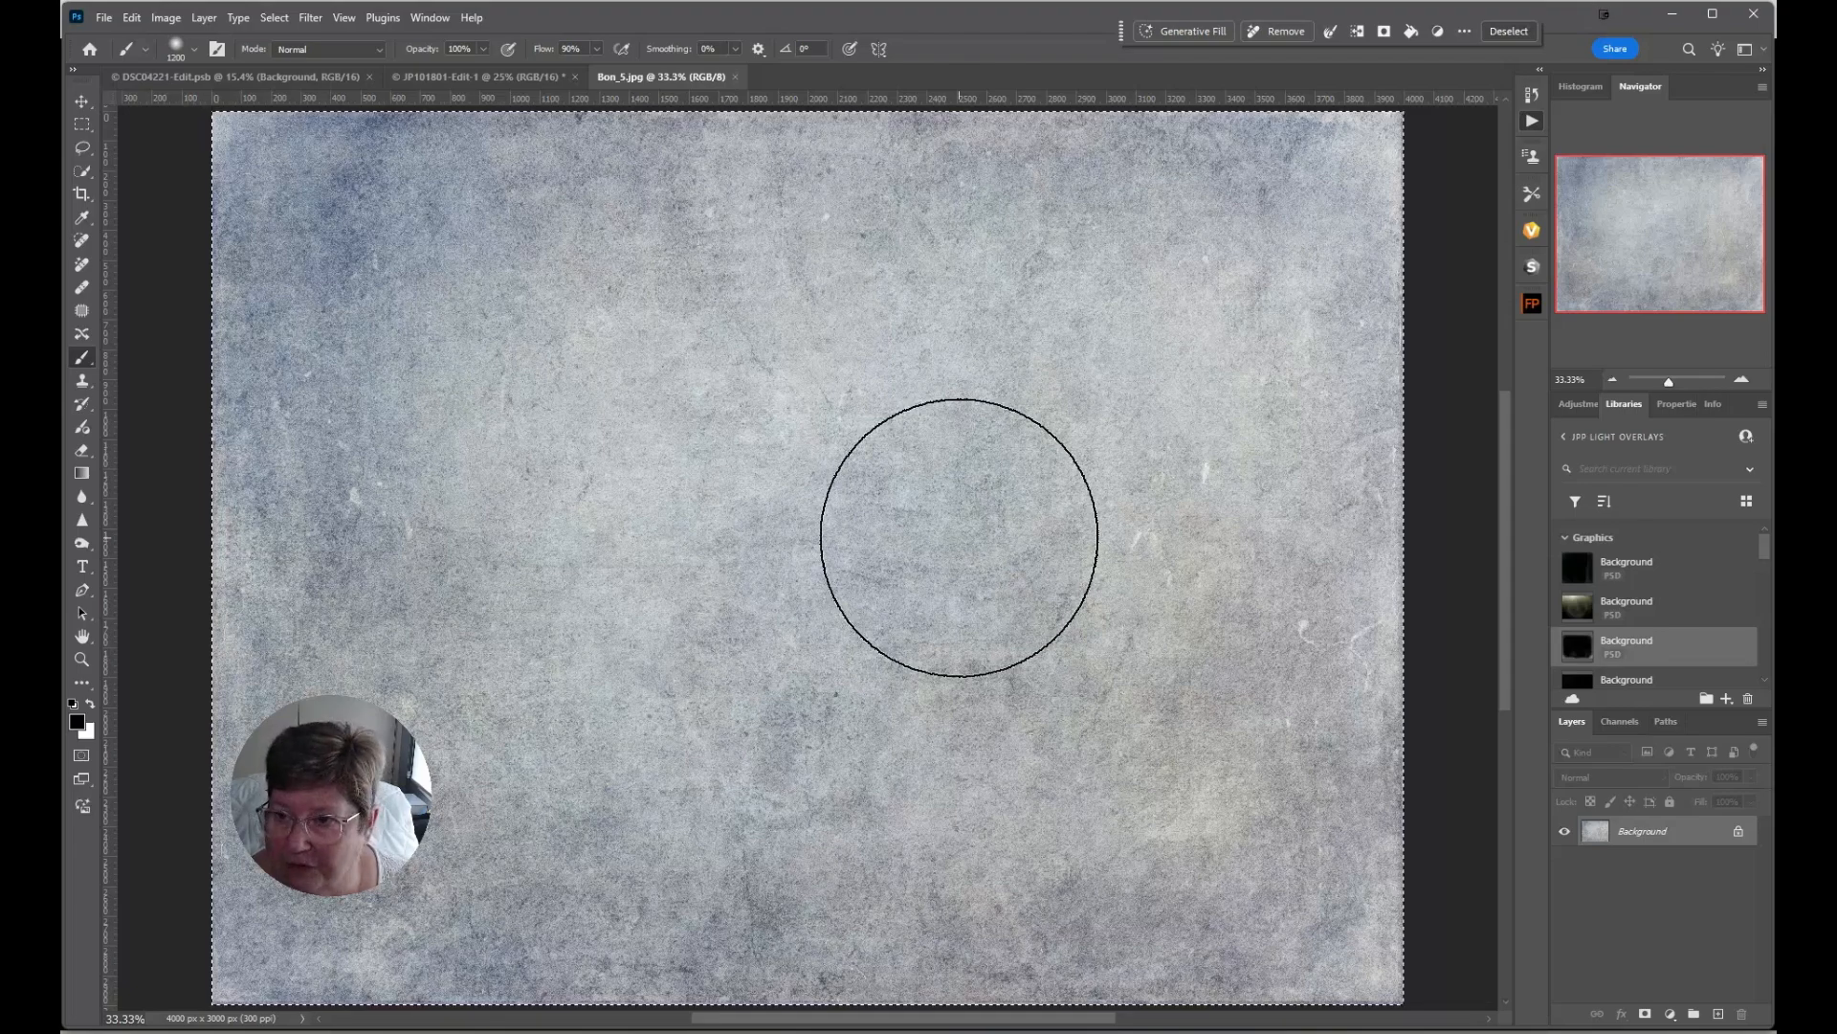
click(469, 76)
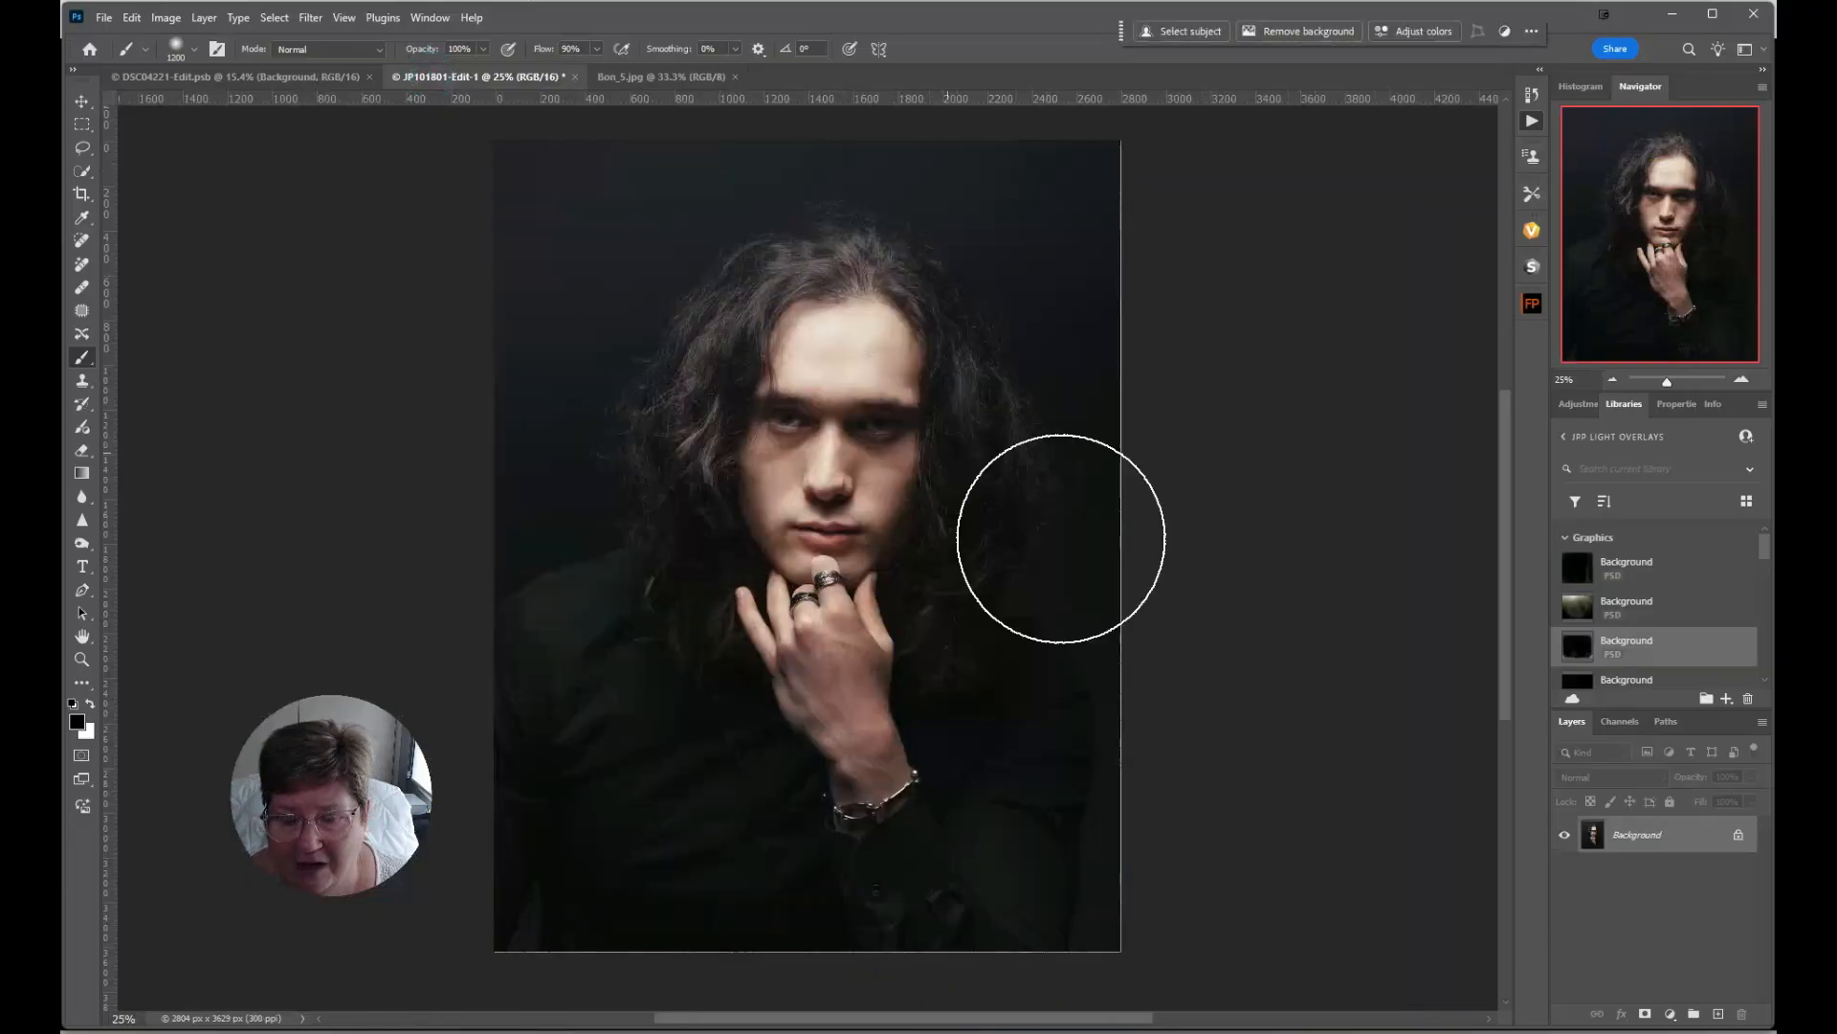
key(v)
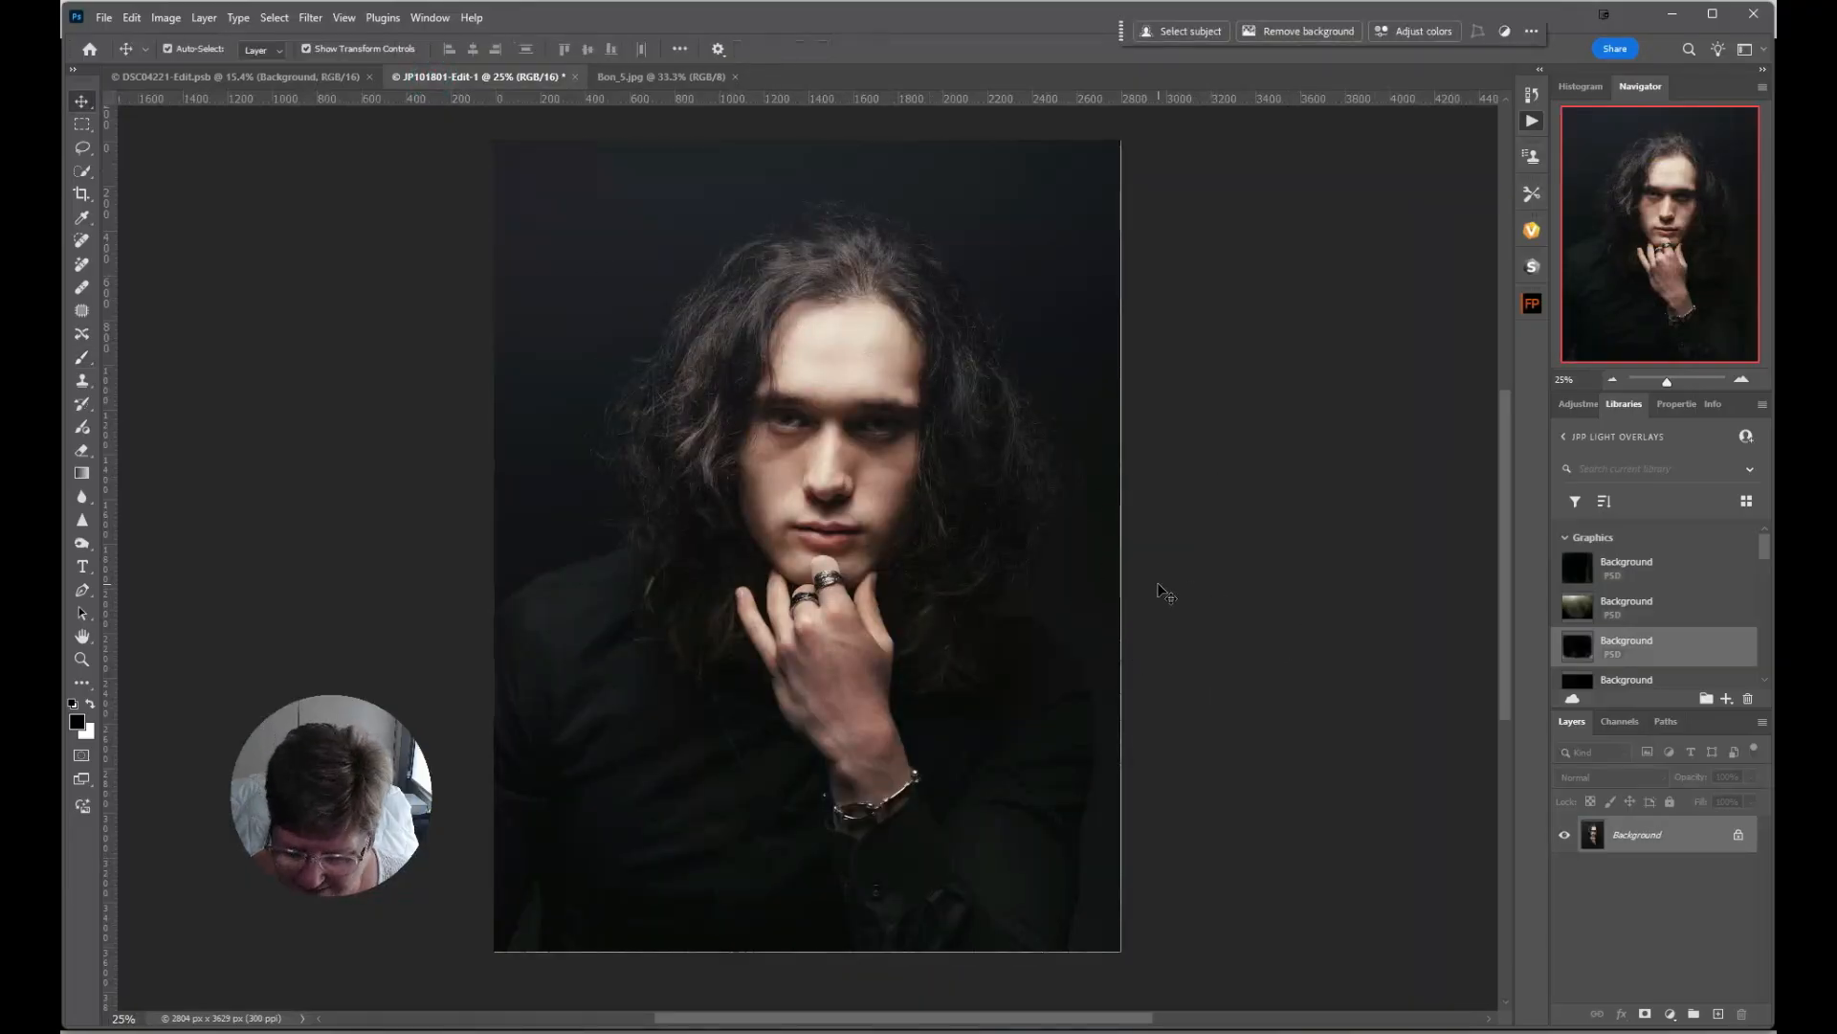
drag(1165, 593, 1162, 595)
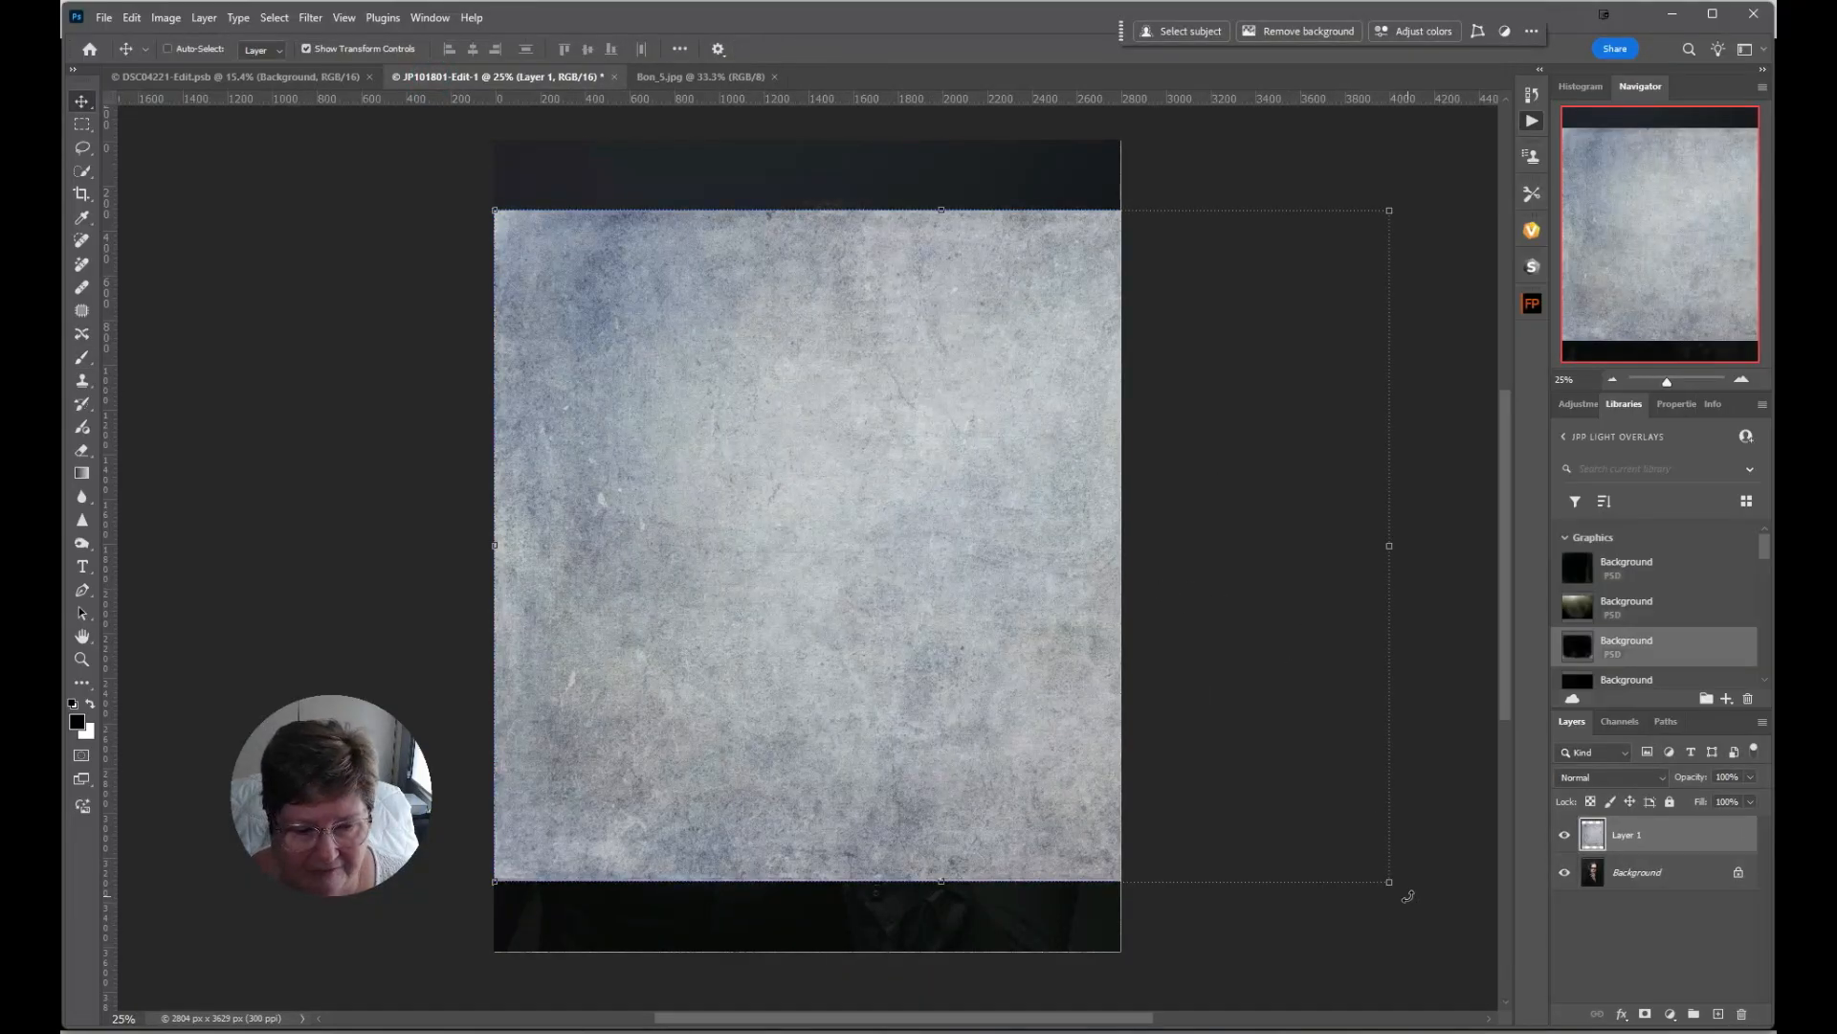
Rotate the pasted texture by -90° and resize it to match the portrait's edges.
drag(1407, 890, 1202, 184)
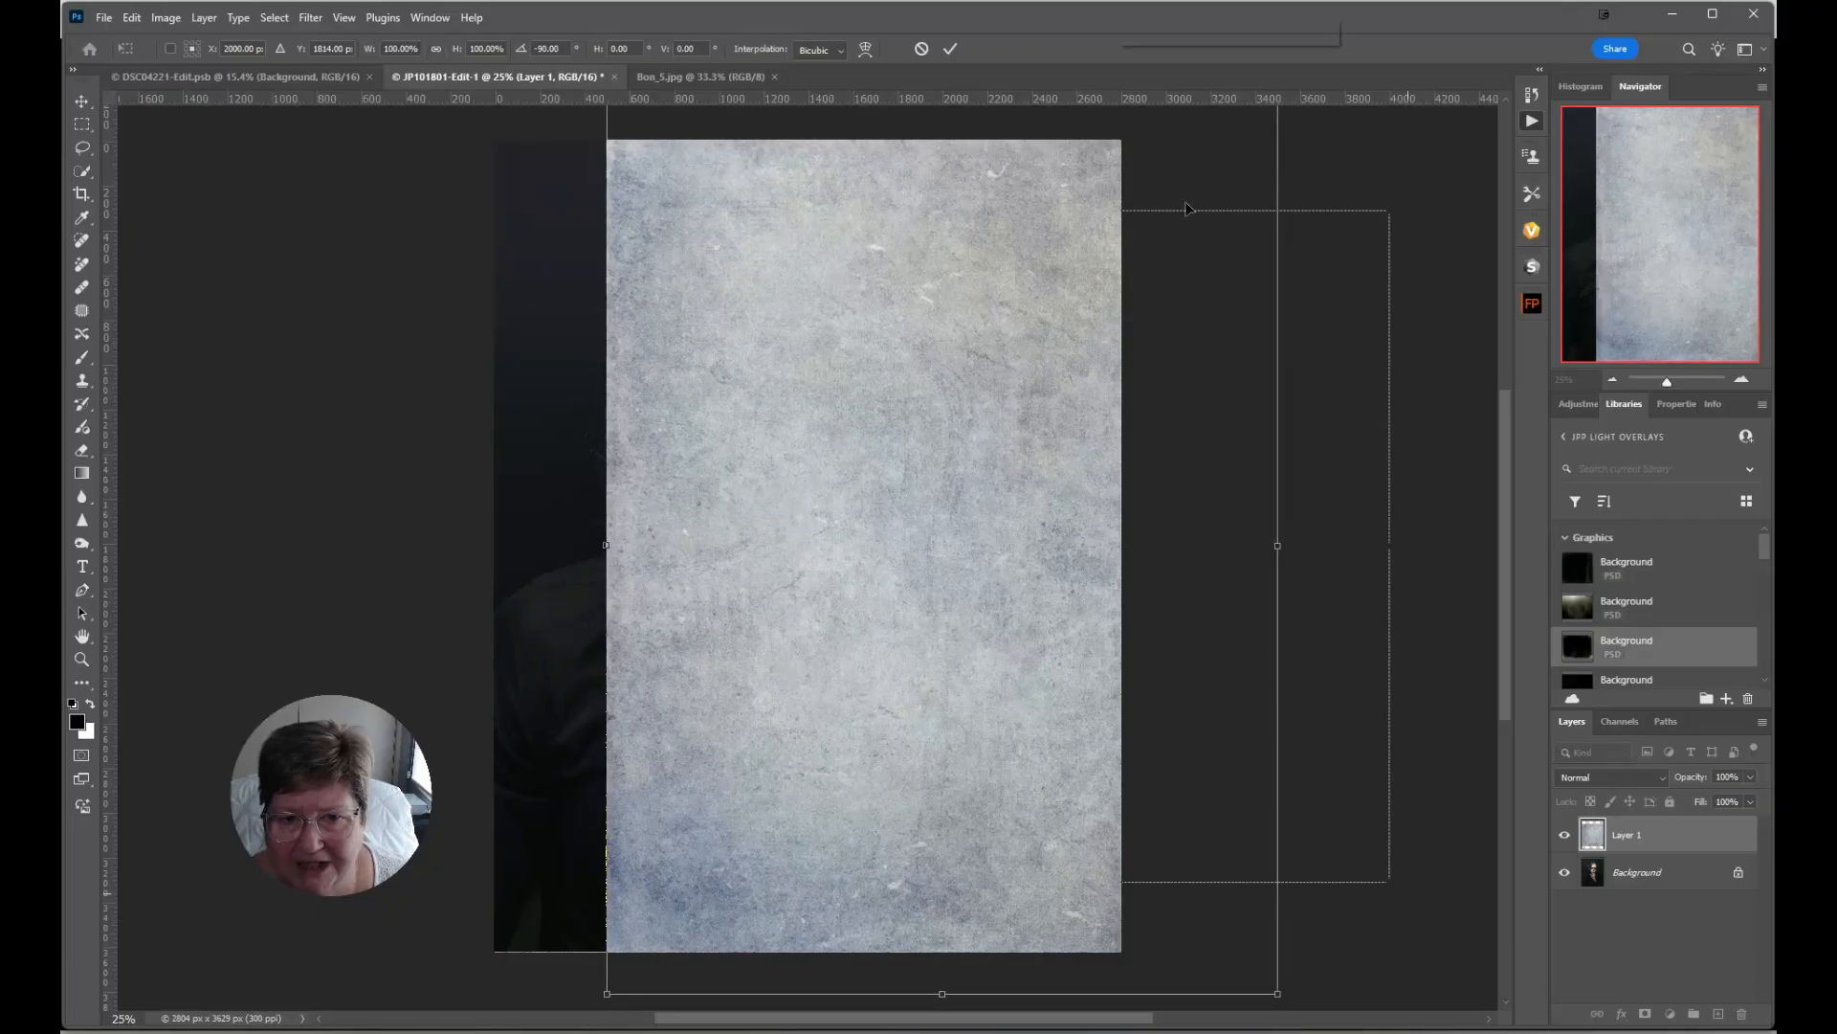
drag(957, 371, 846, 414)
scroll(1079, 568, down, 2)
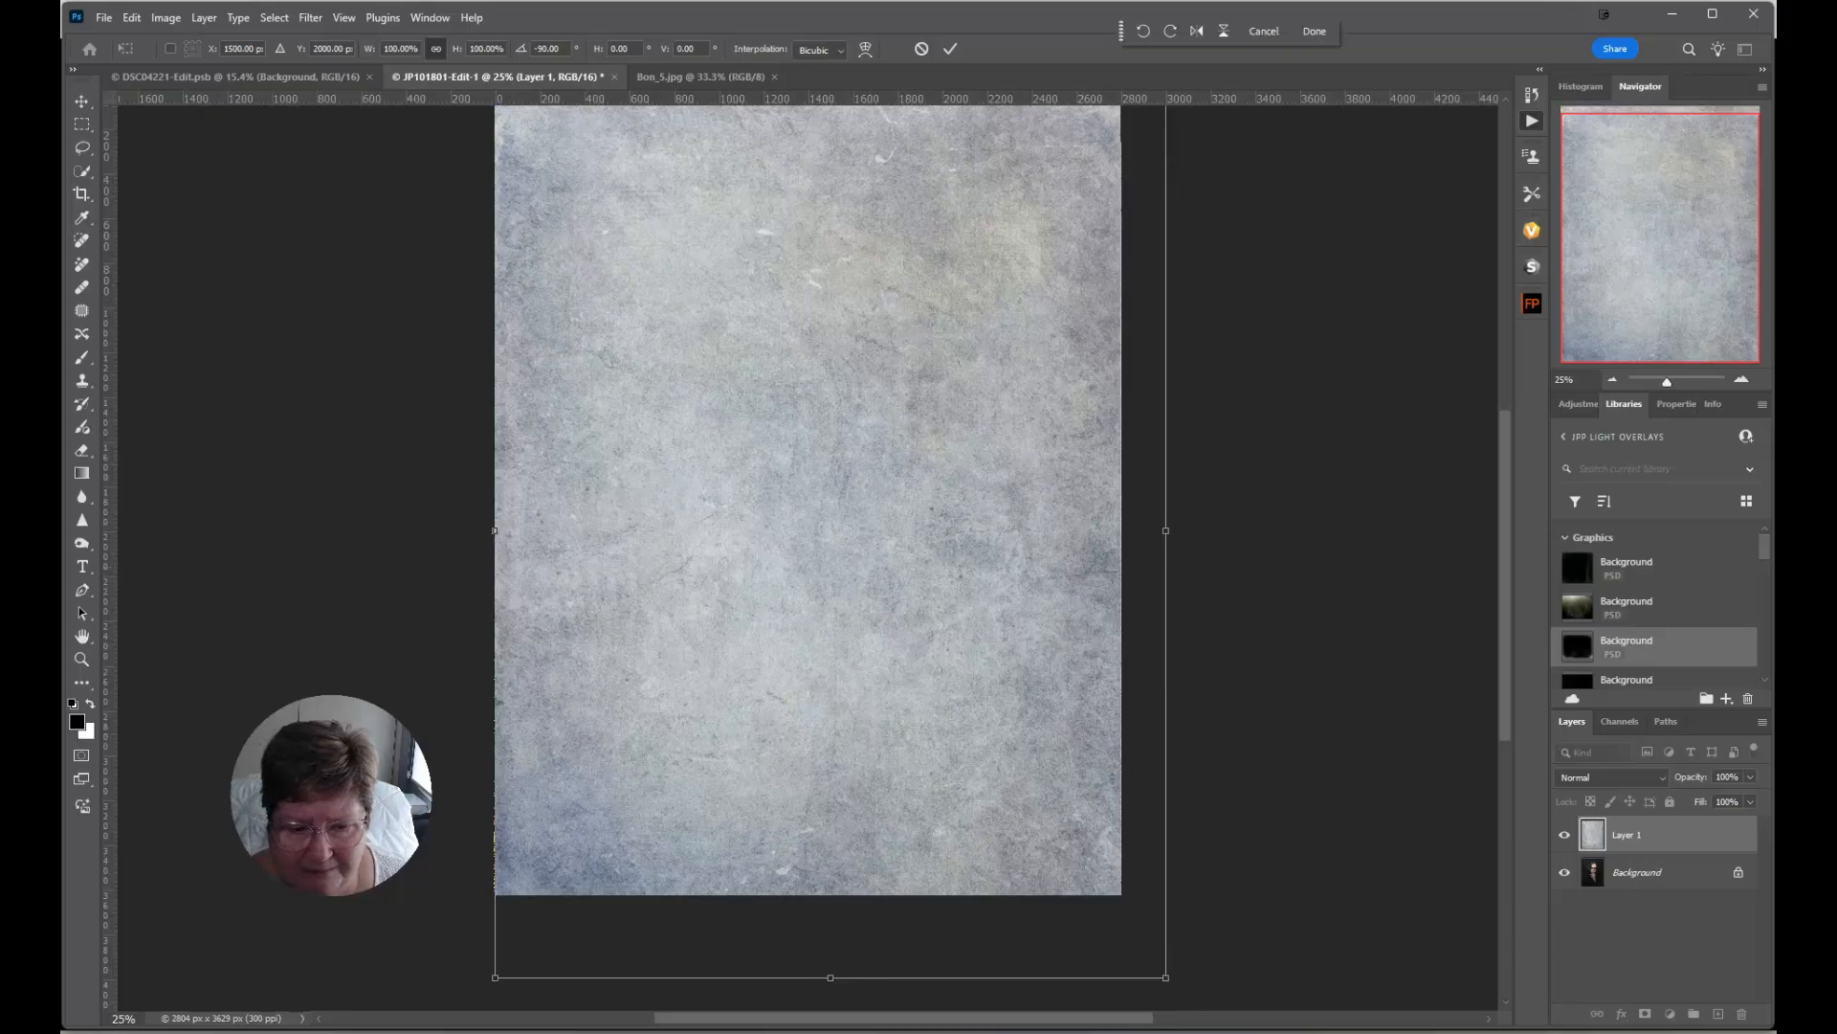
drag(1165, 978, 1125, 892)
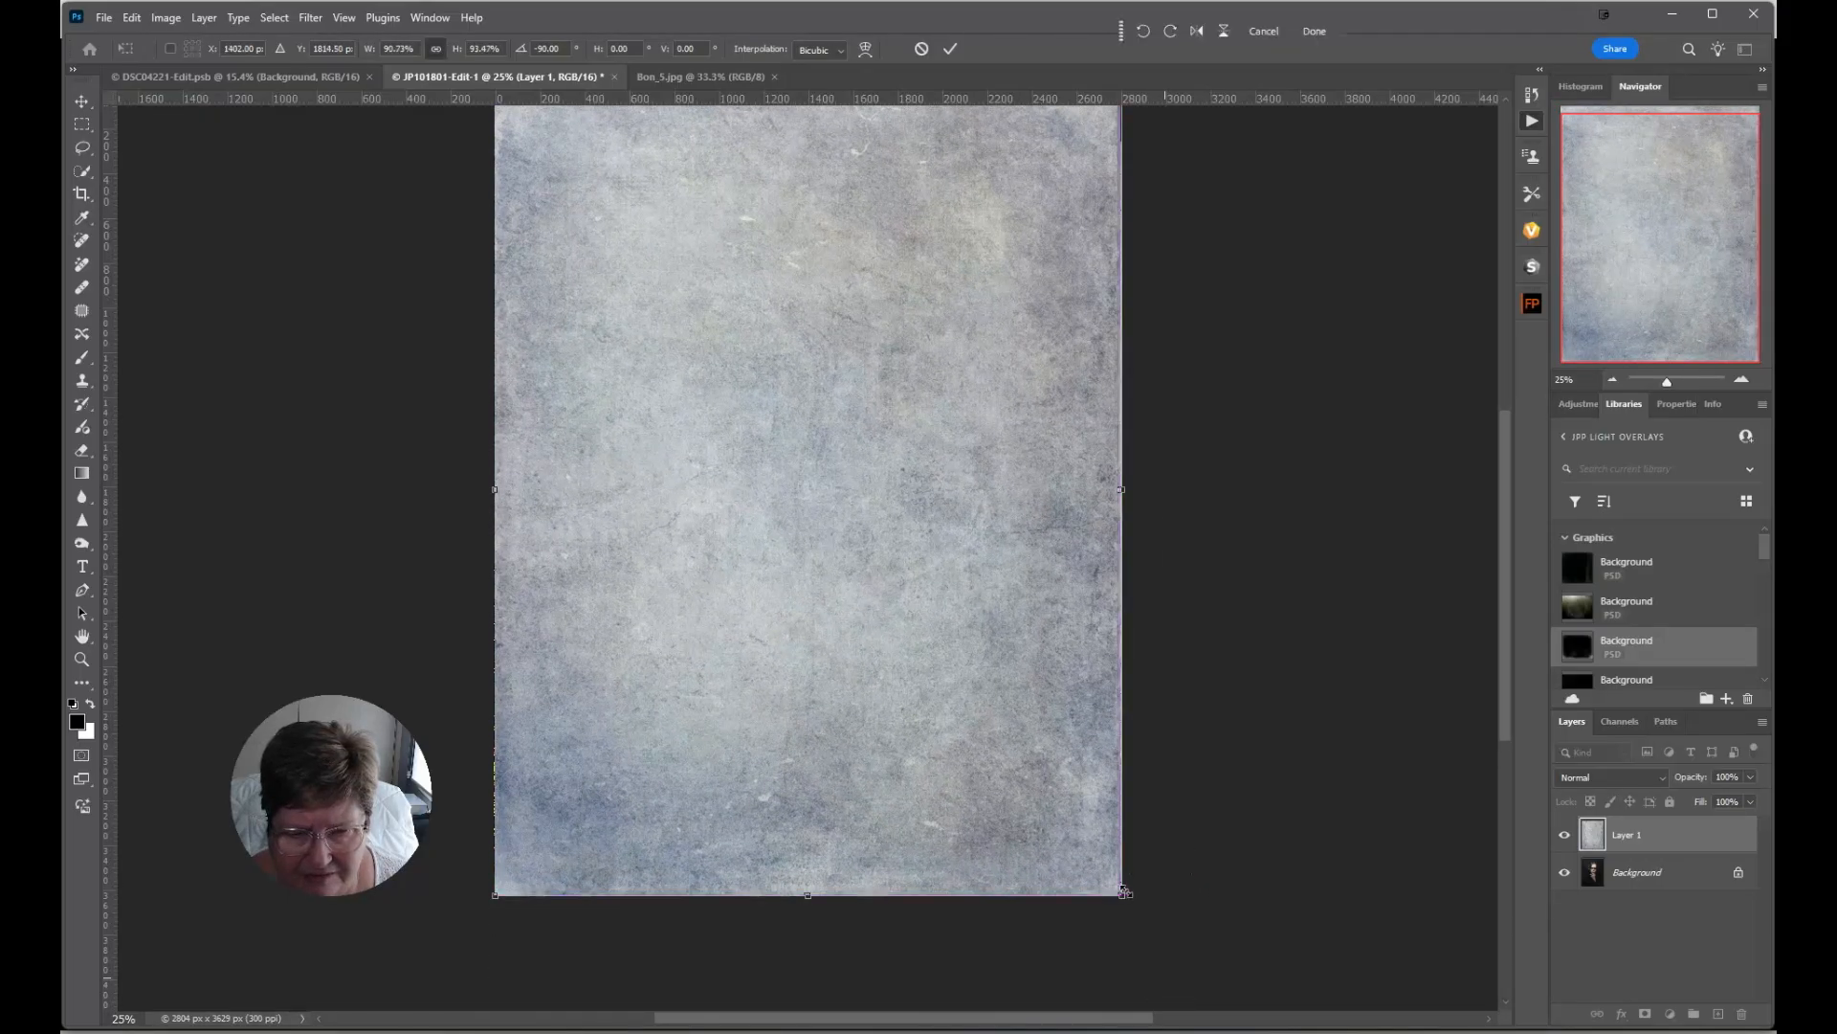
double_click(948, 515)
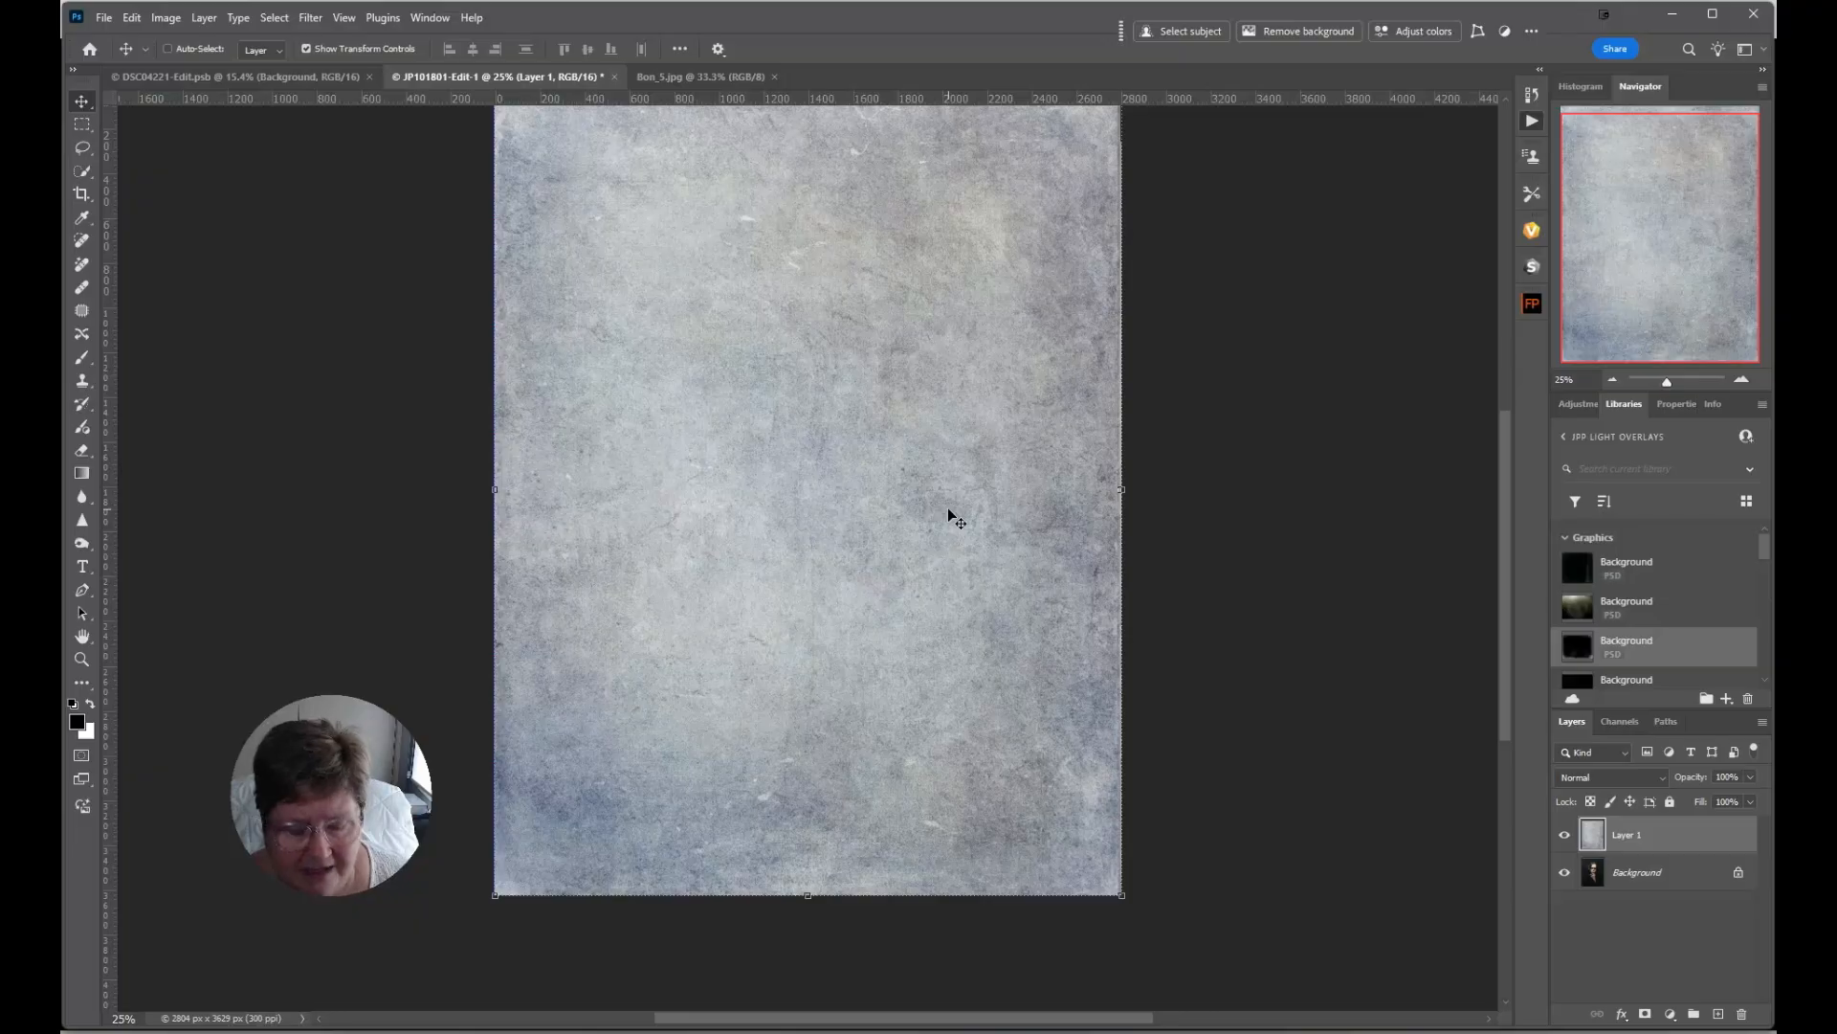
key(ctrl+plus)
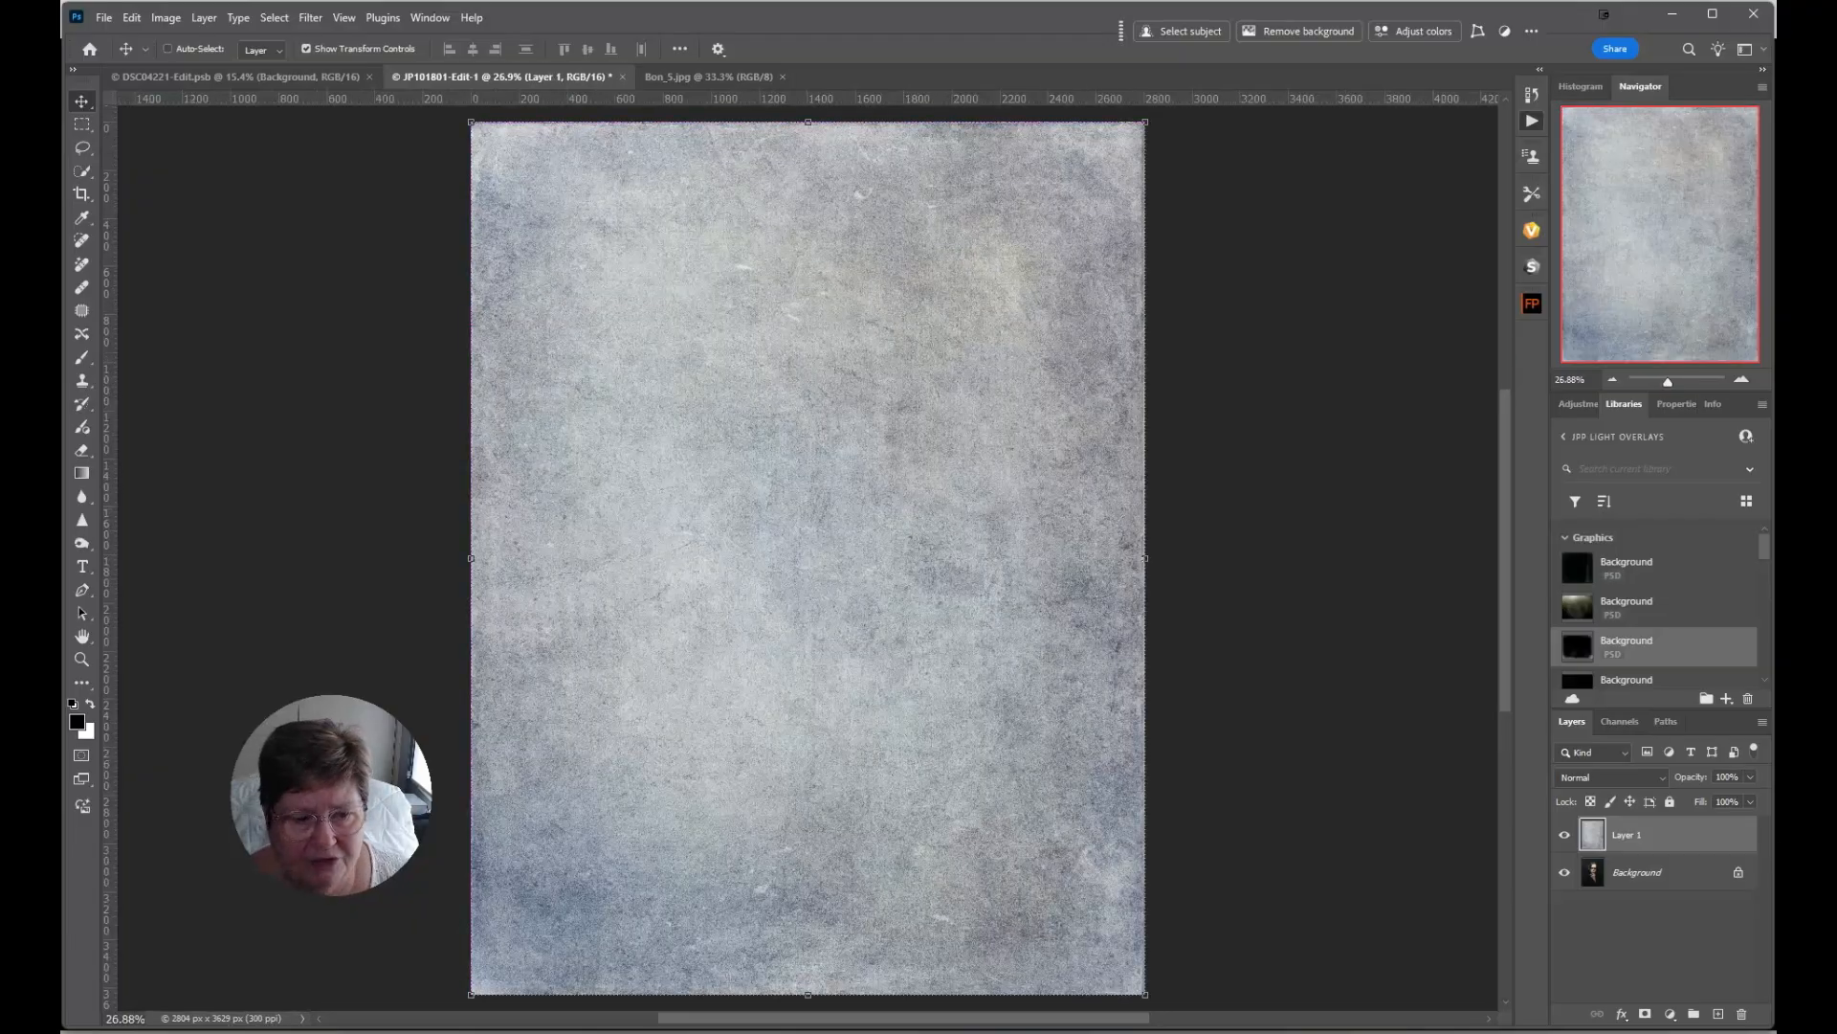
Try the Screen and Overlay blend modes on the pasted texture layer, testing a reduced opacity in Screen.
click(1617, 777)
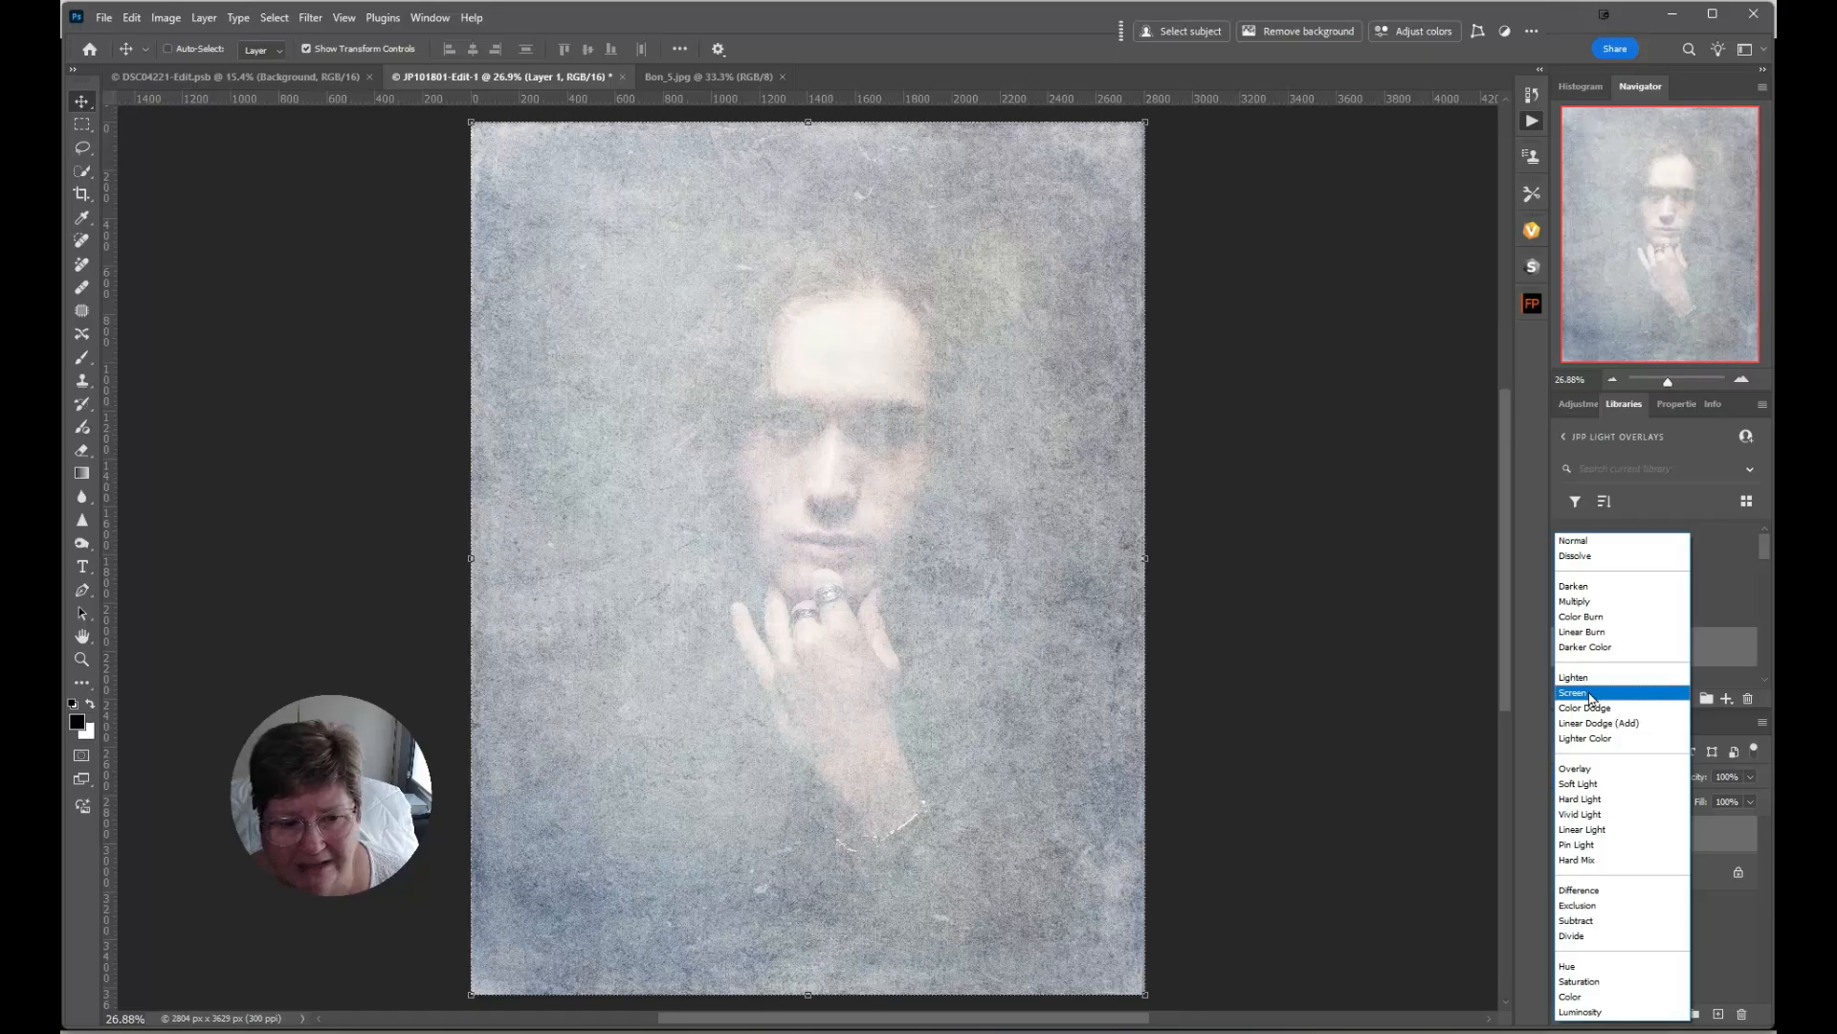
click(1589, 695)
click(1750, 776)
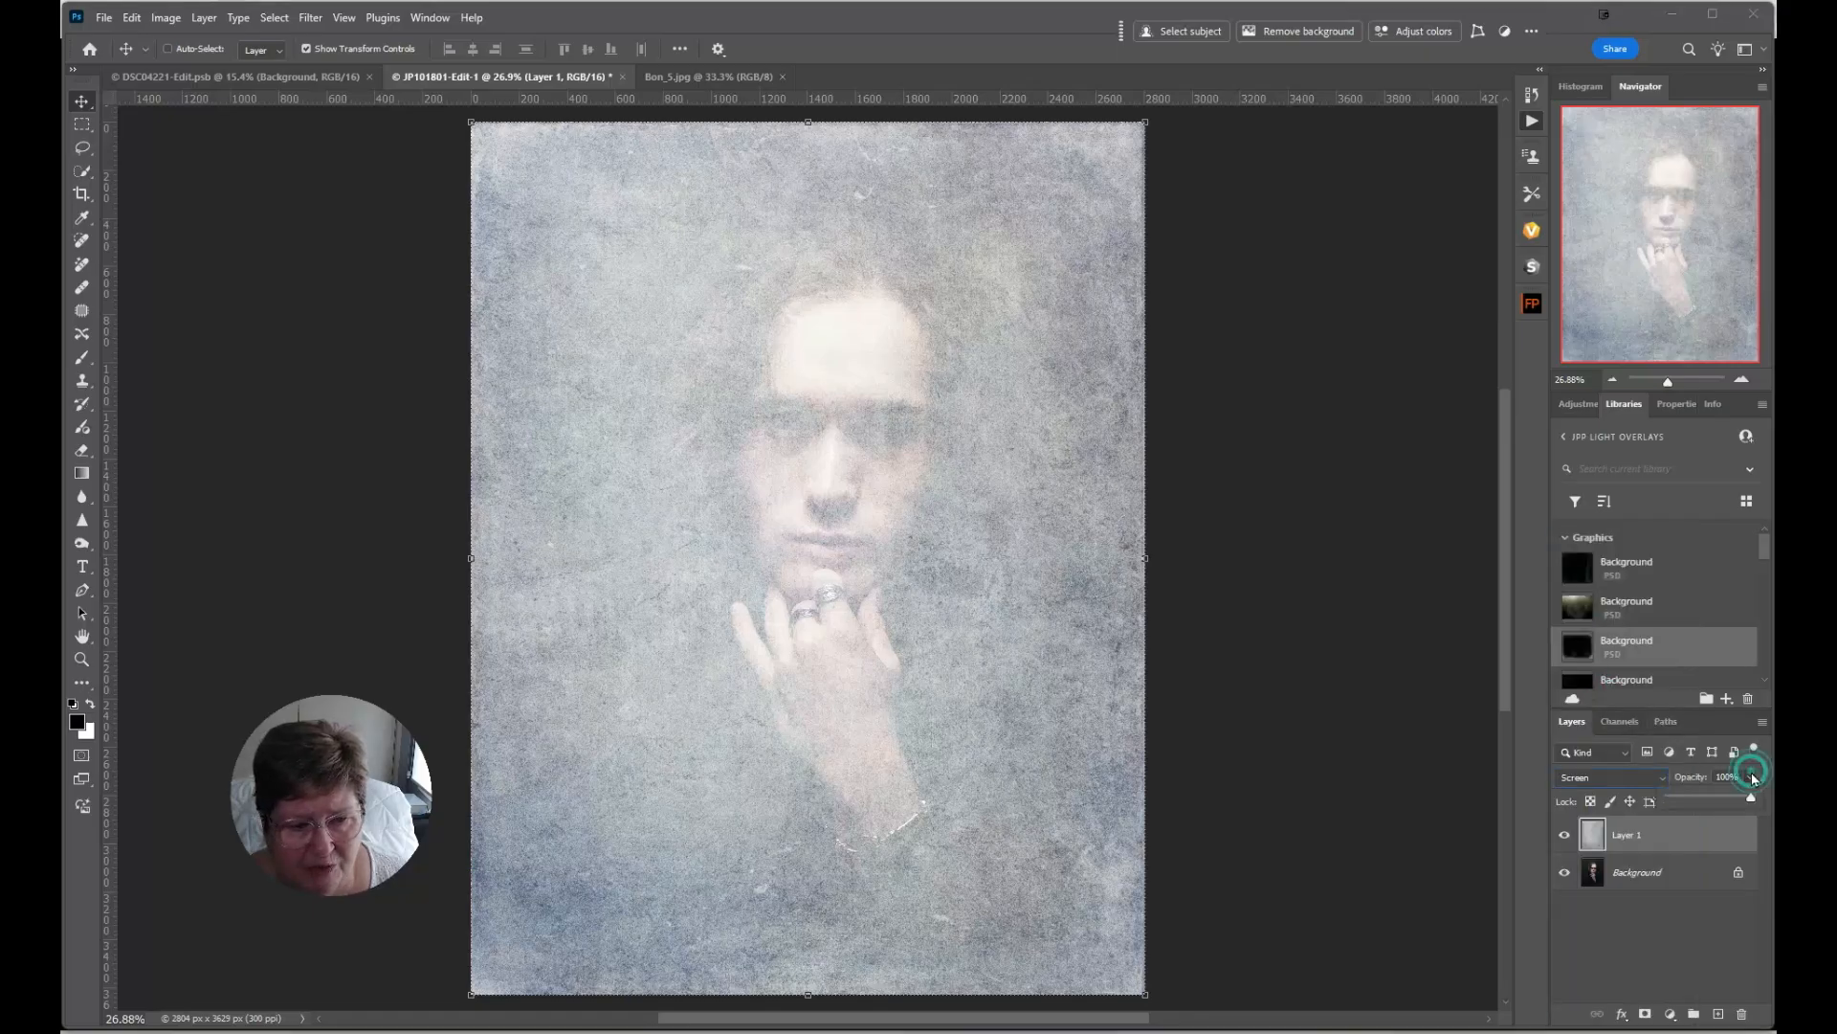
drag(1753, 797, 1681, 800)
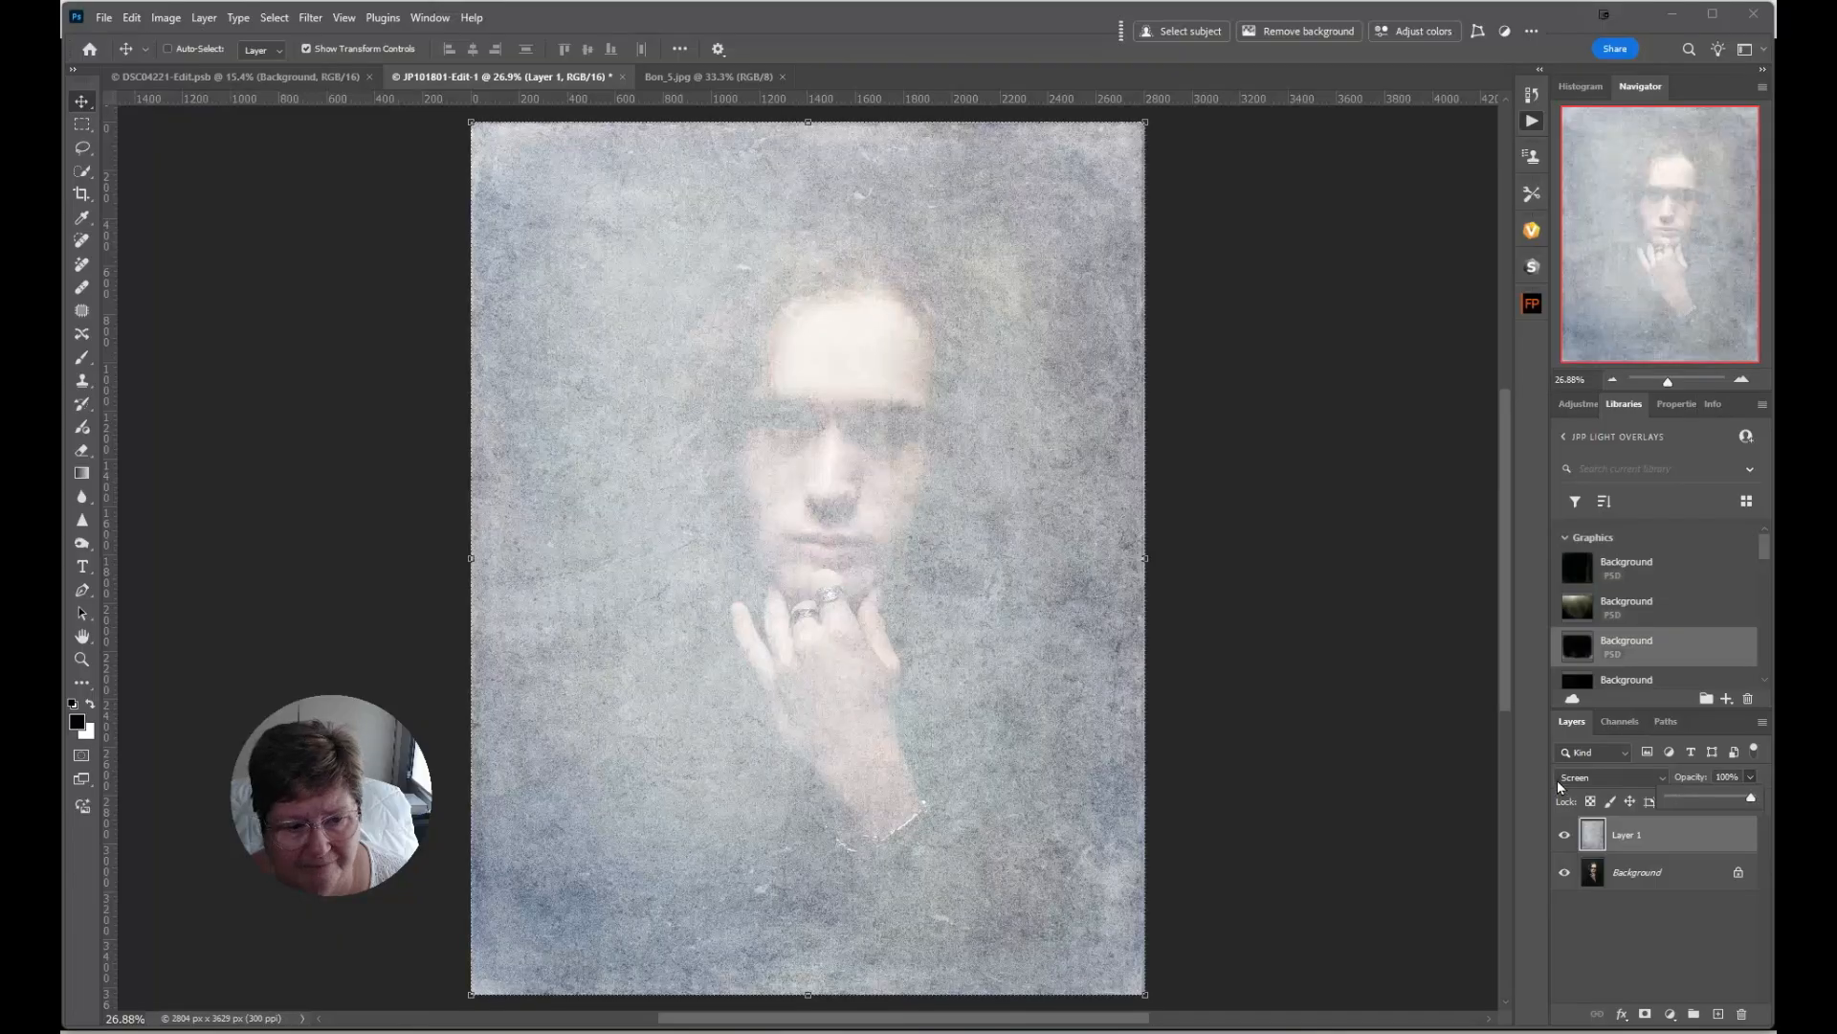
click(1593, 777)
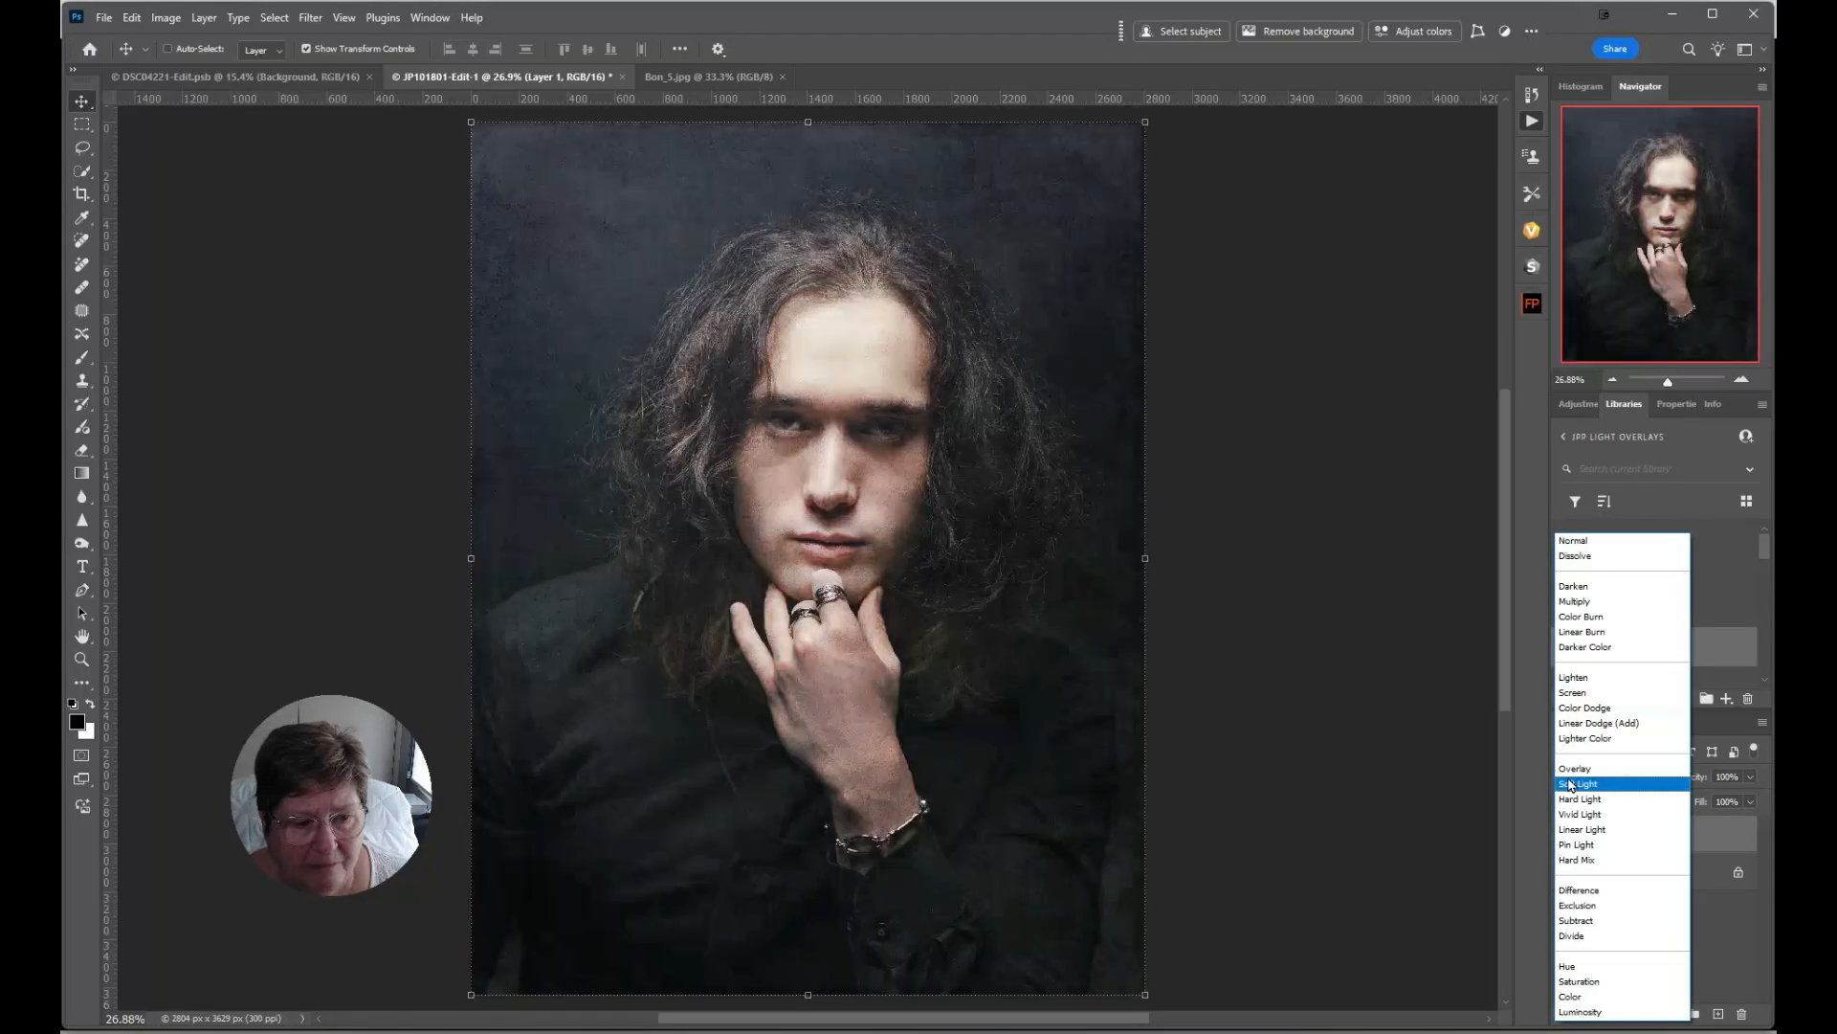
click(1572, 770)
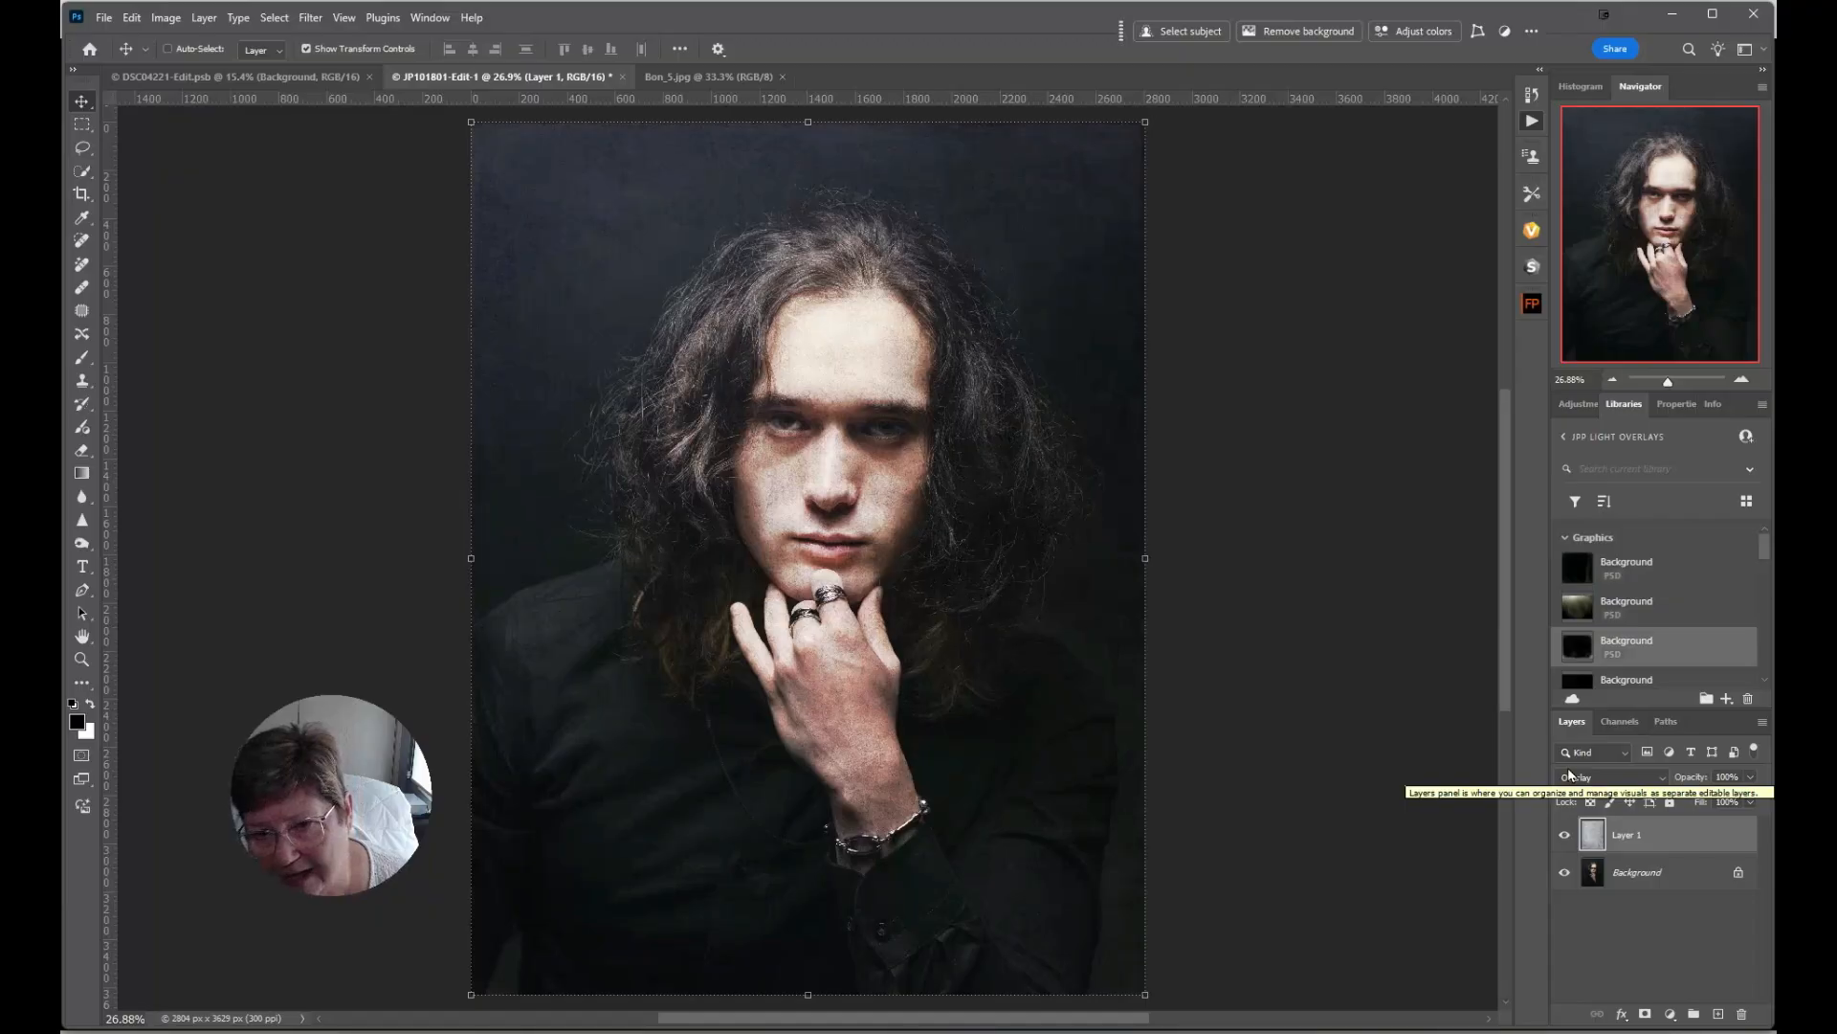
Set the pasted texture layer's blend mode to Screen and its opacity to 59%.
click(1588, 777)
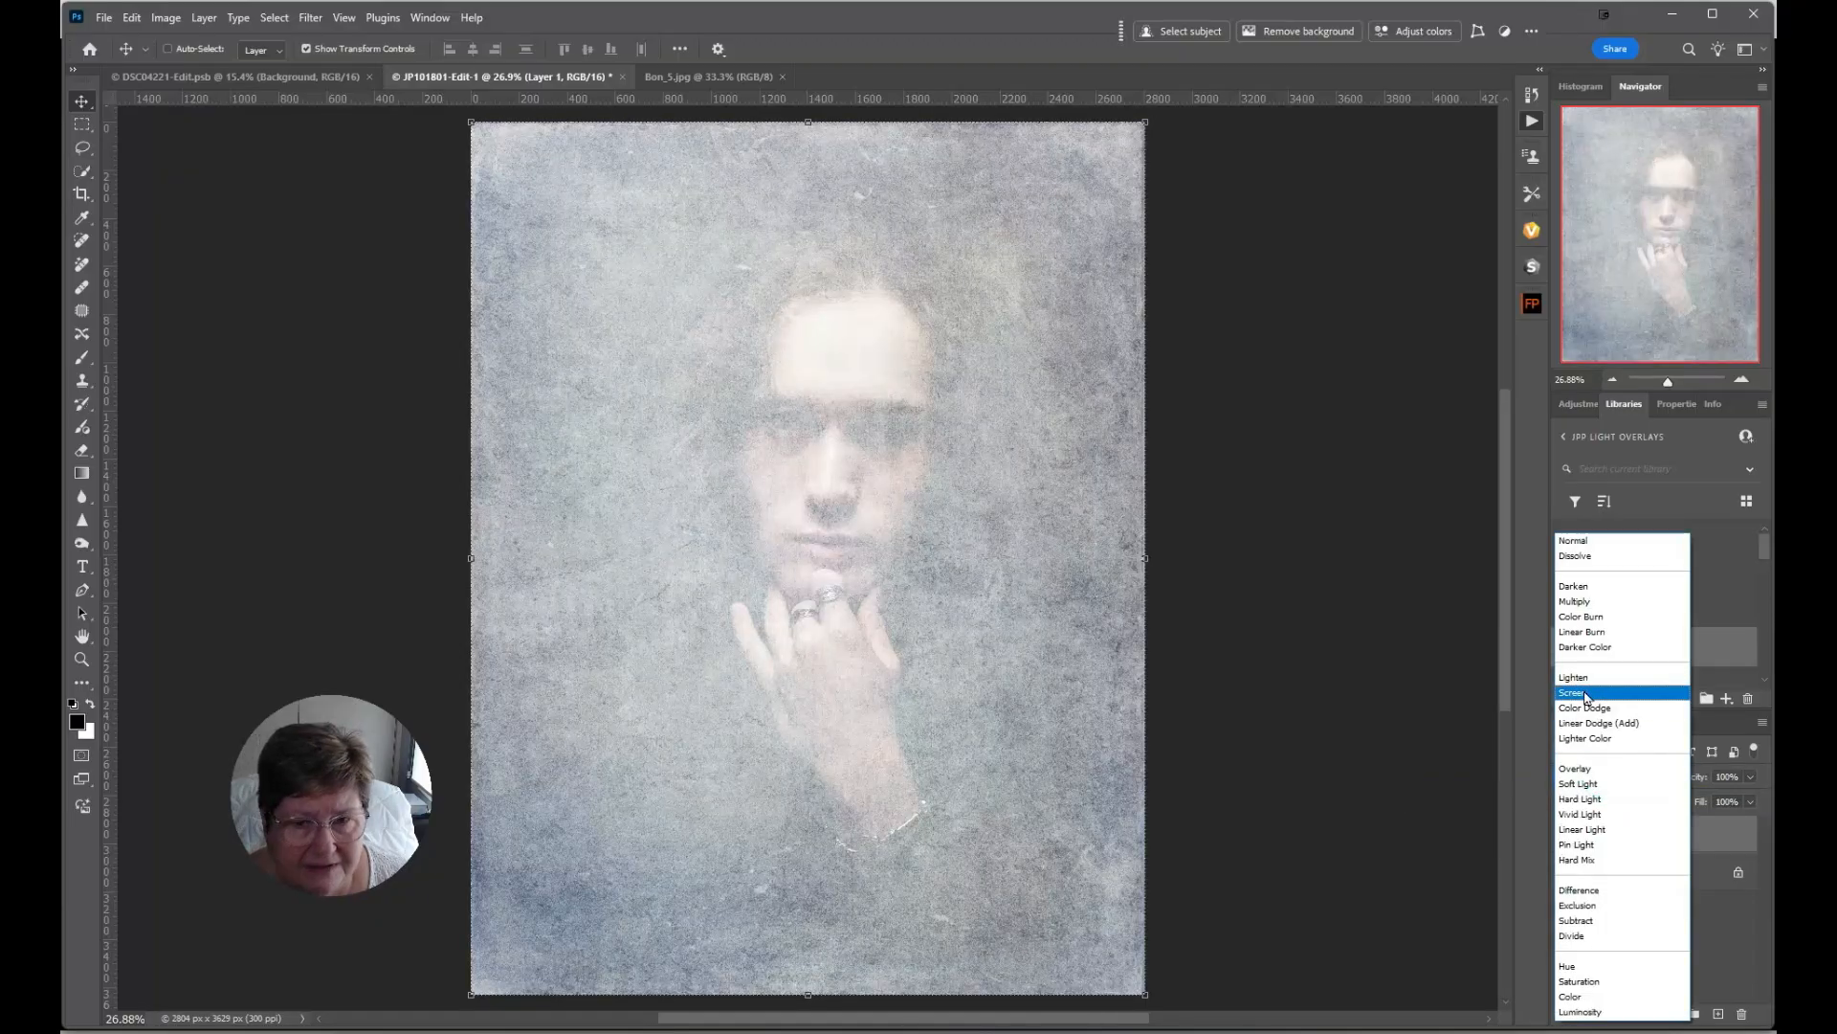
click(1583, 691)
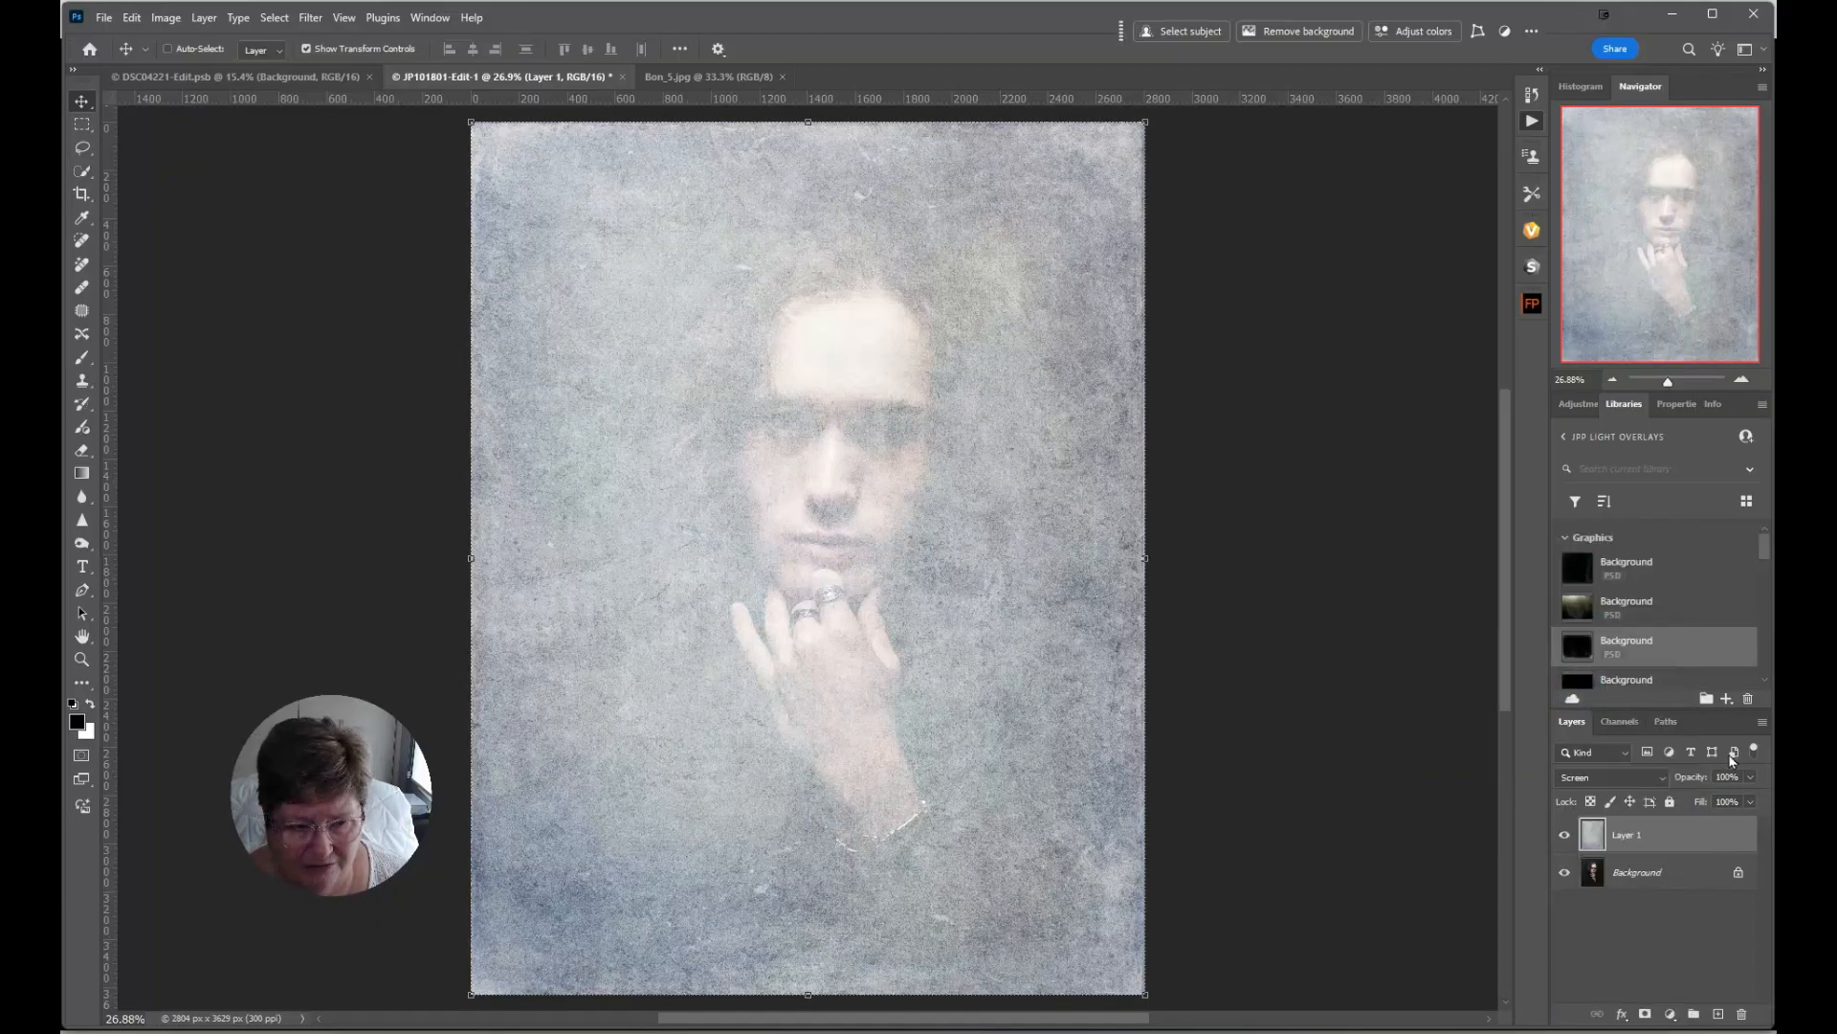
click(1750, 776)
drag(1740, 796, 1720, 802)
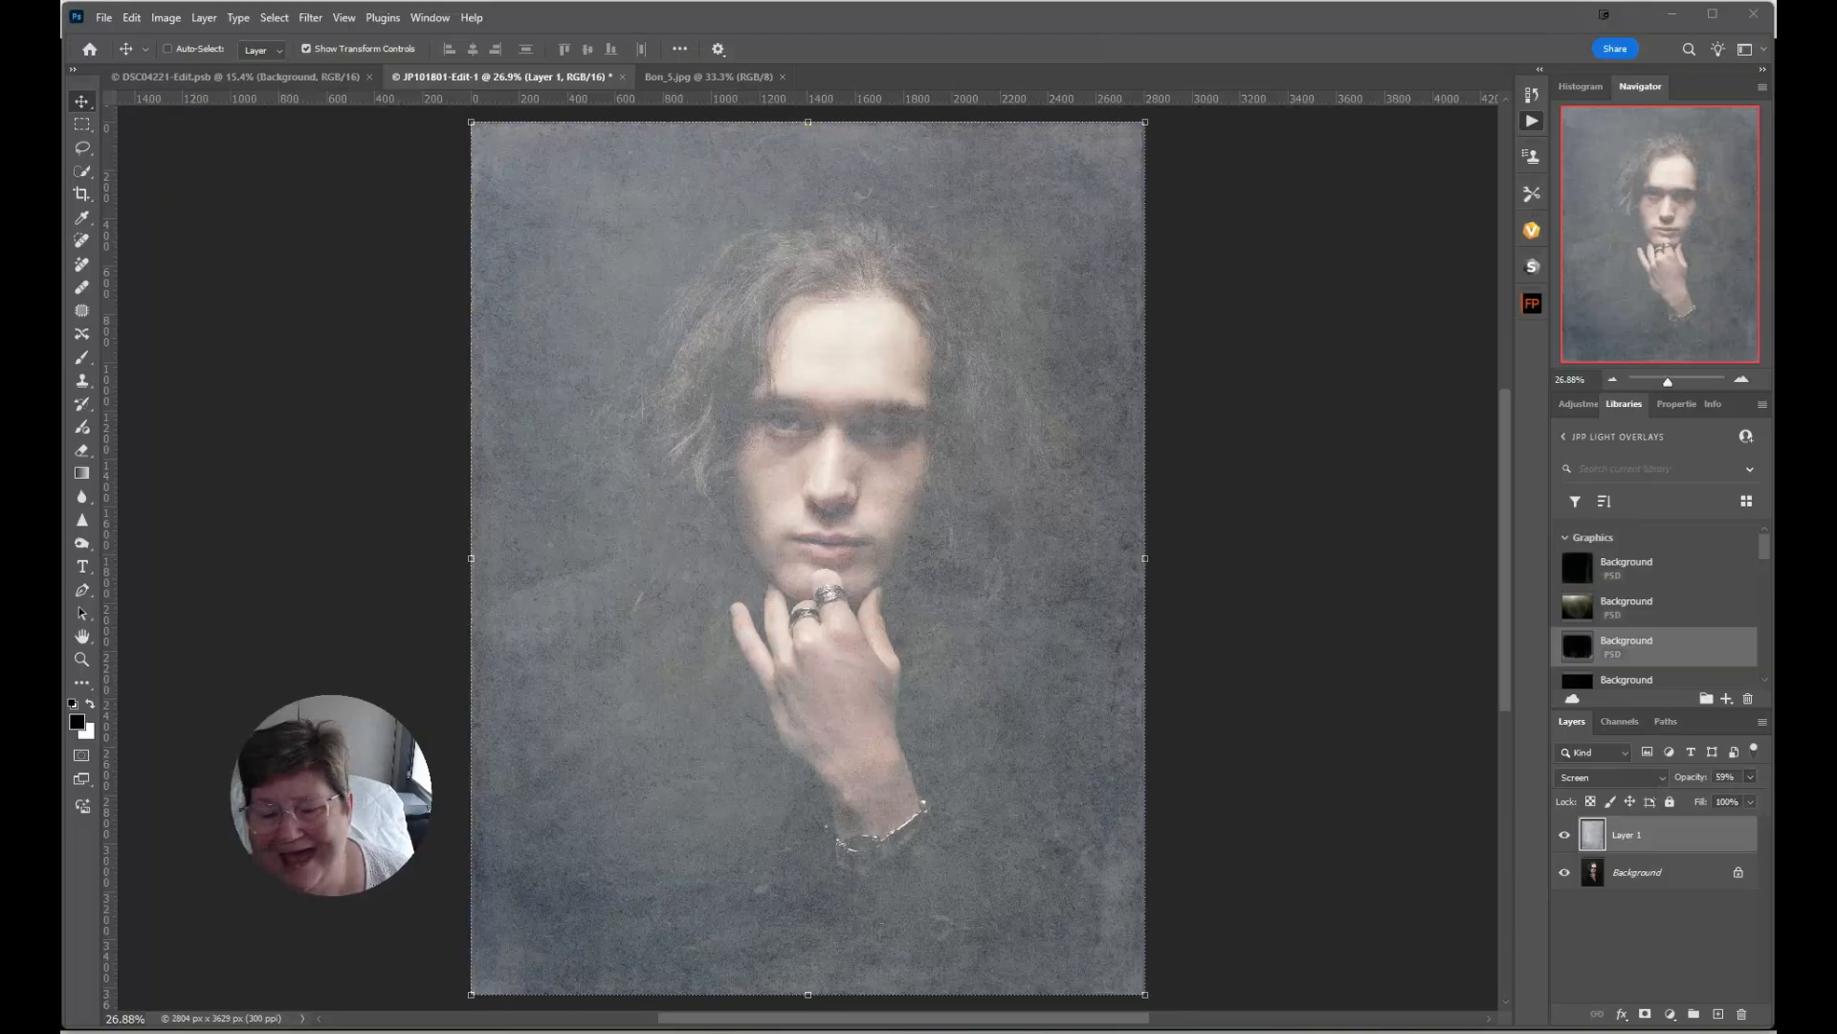
Open the Blending Options of the texture layer.
click(1619, 1016)
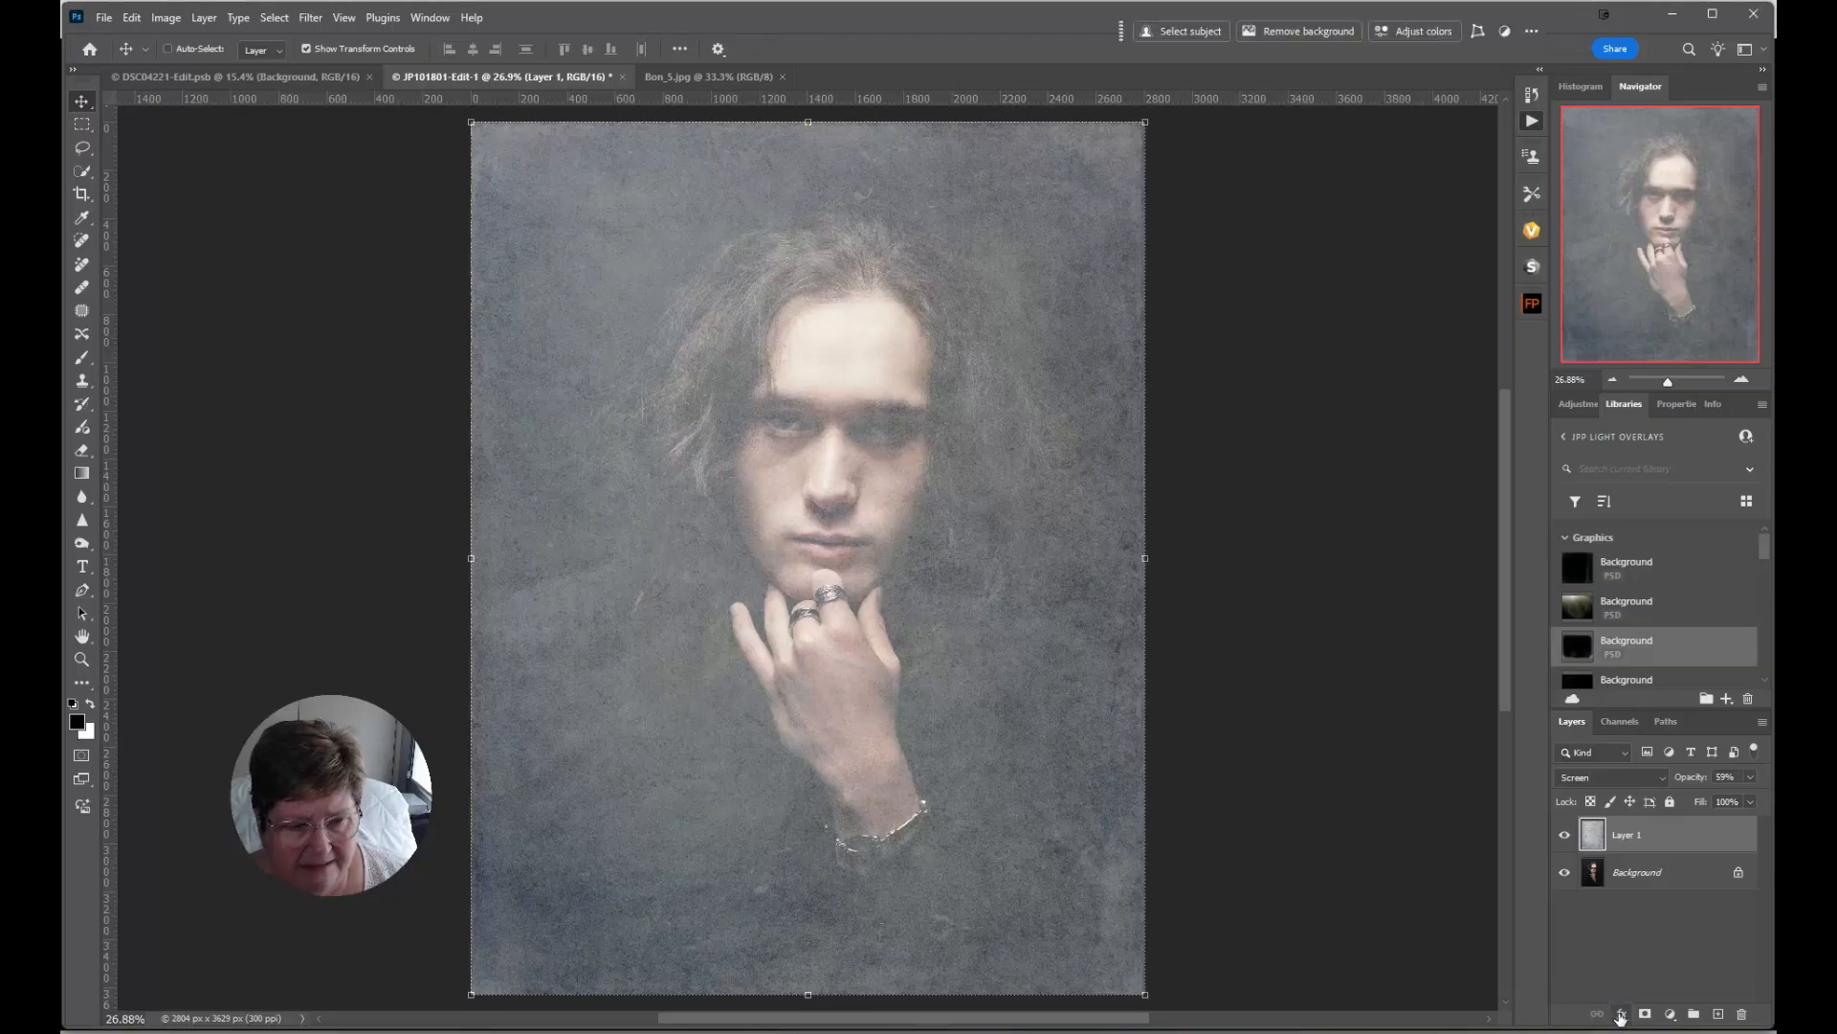
click(1619, 1016)
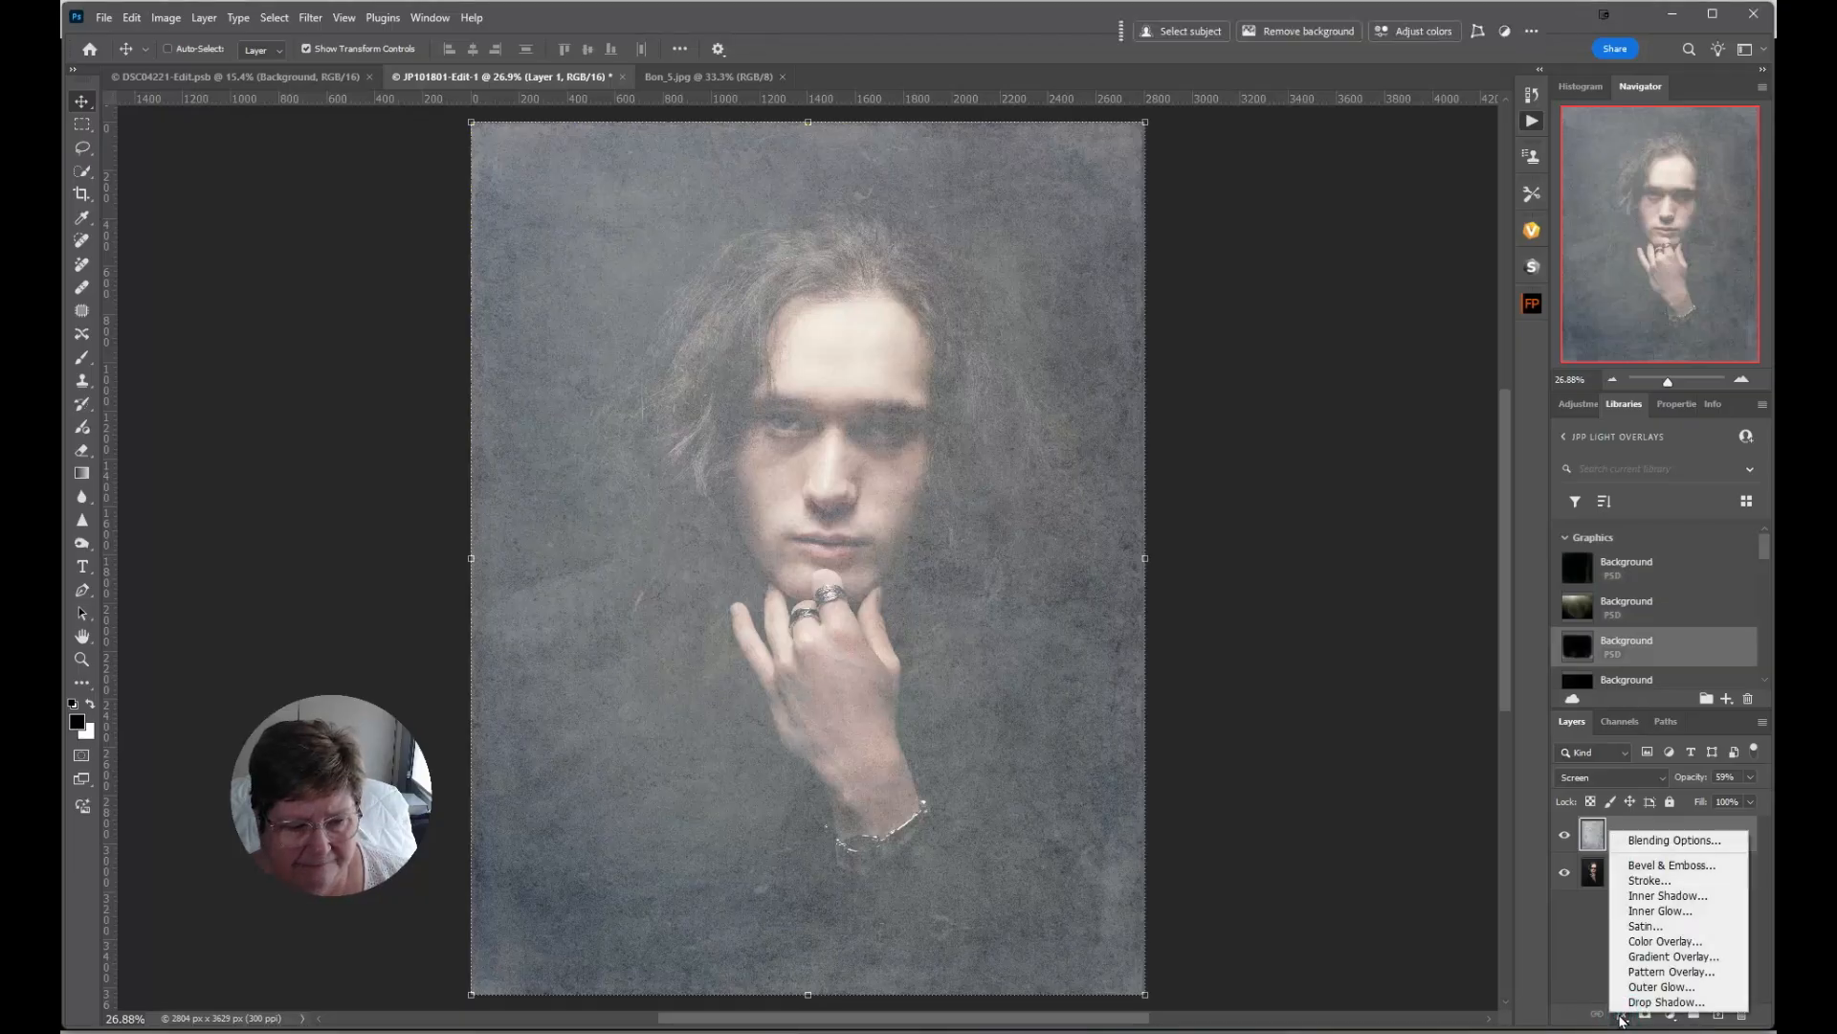
click(1636, 844)
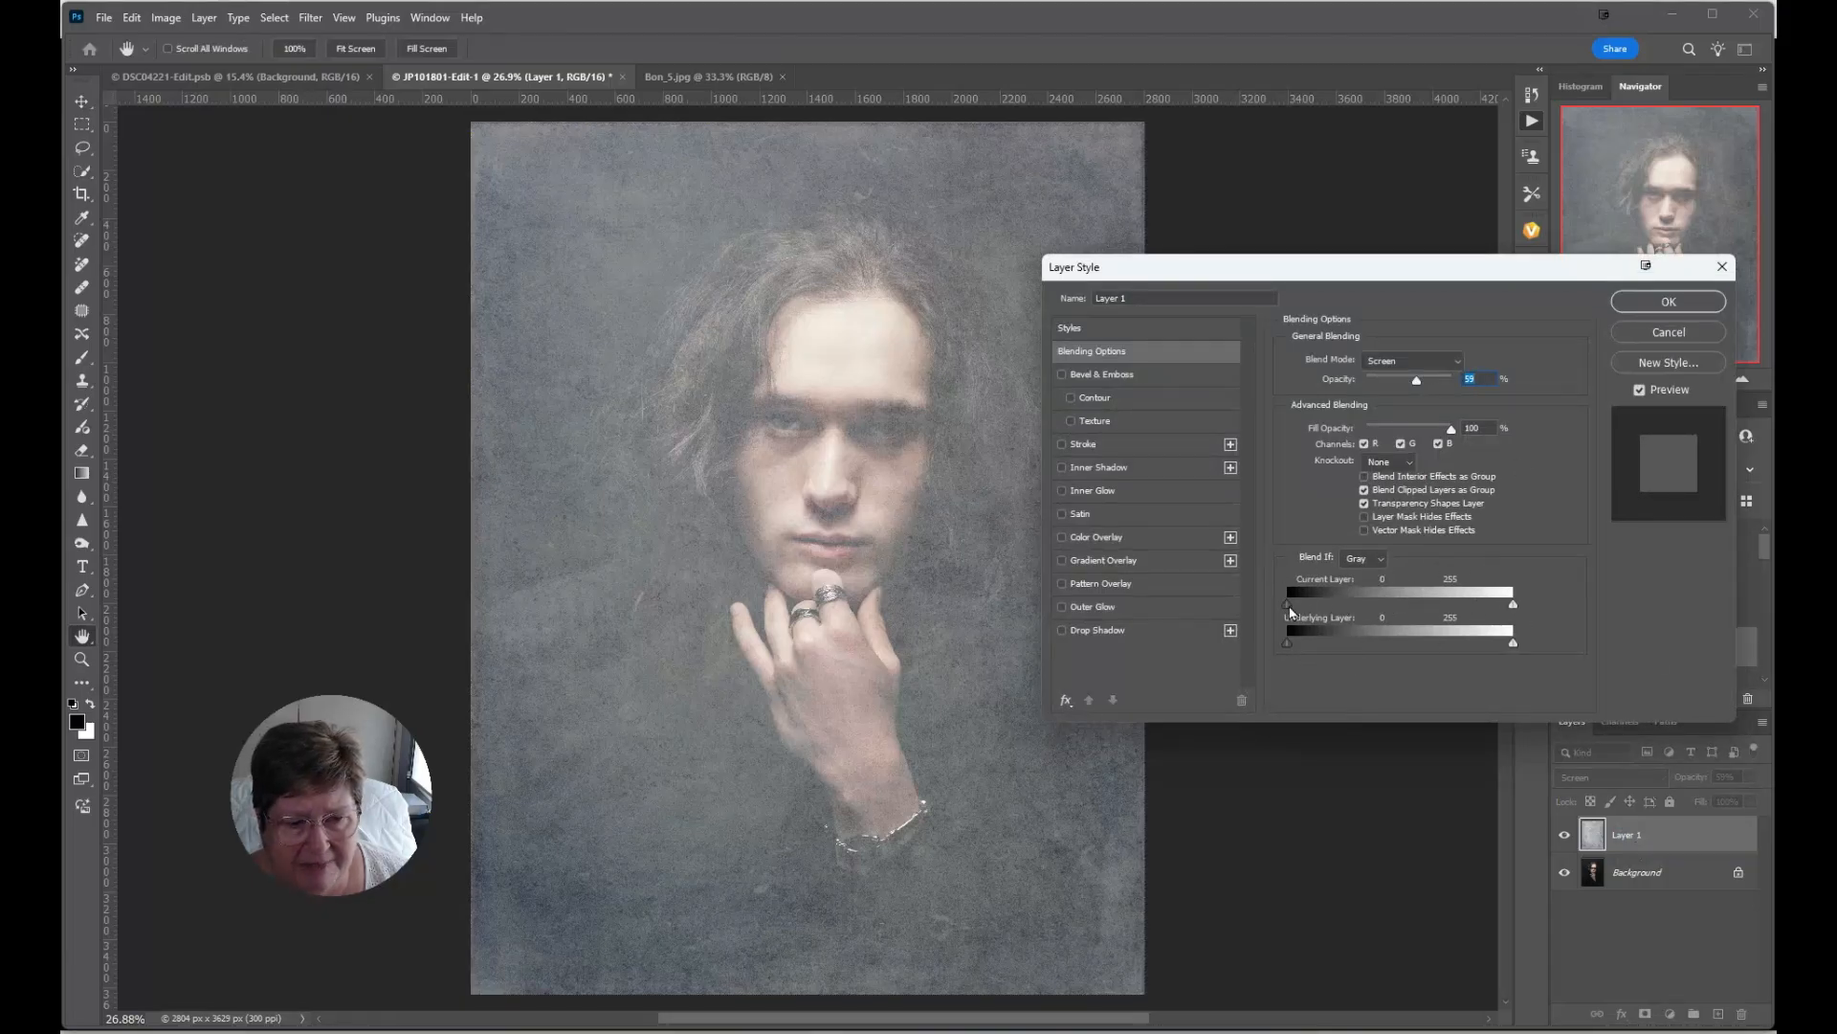
Try Blend If with the current layer's black point at 153 and the underlying layer's white point at 117, resetting each to its default.
drag(1287, 604, 1426, 613)
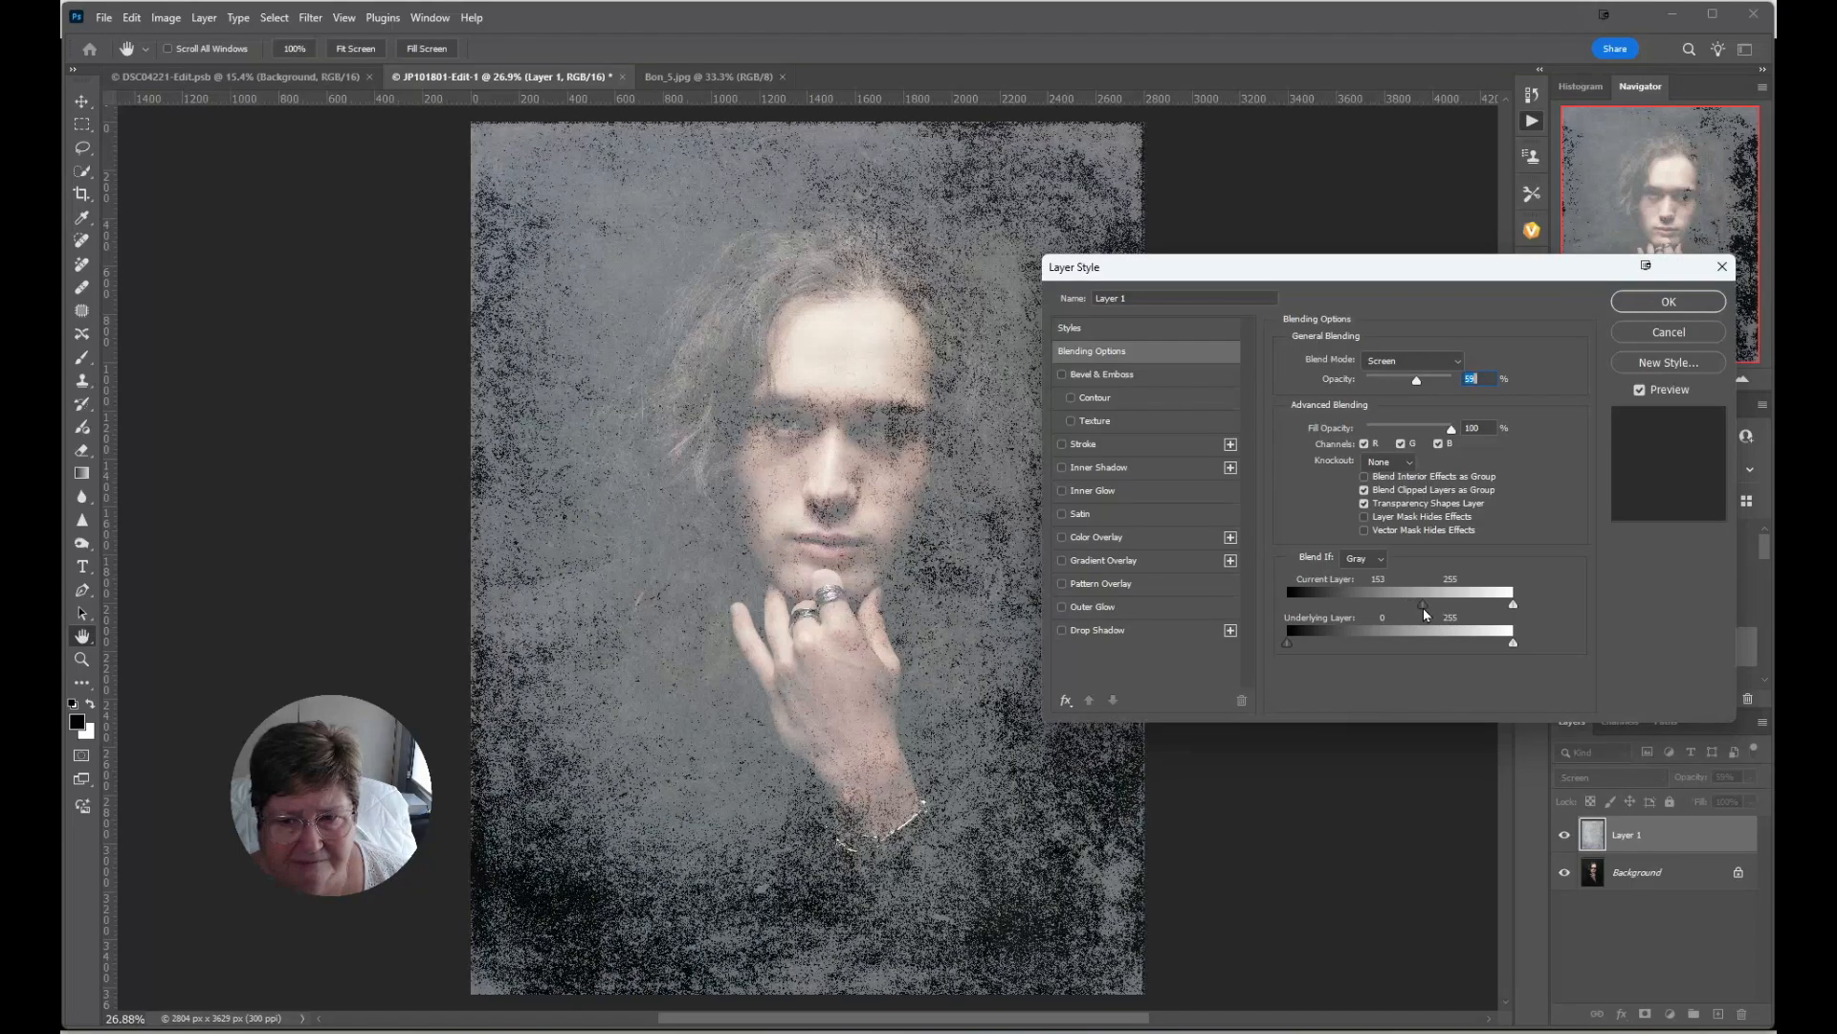
drag(1426, 613, 1280, 605)
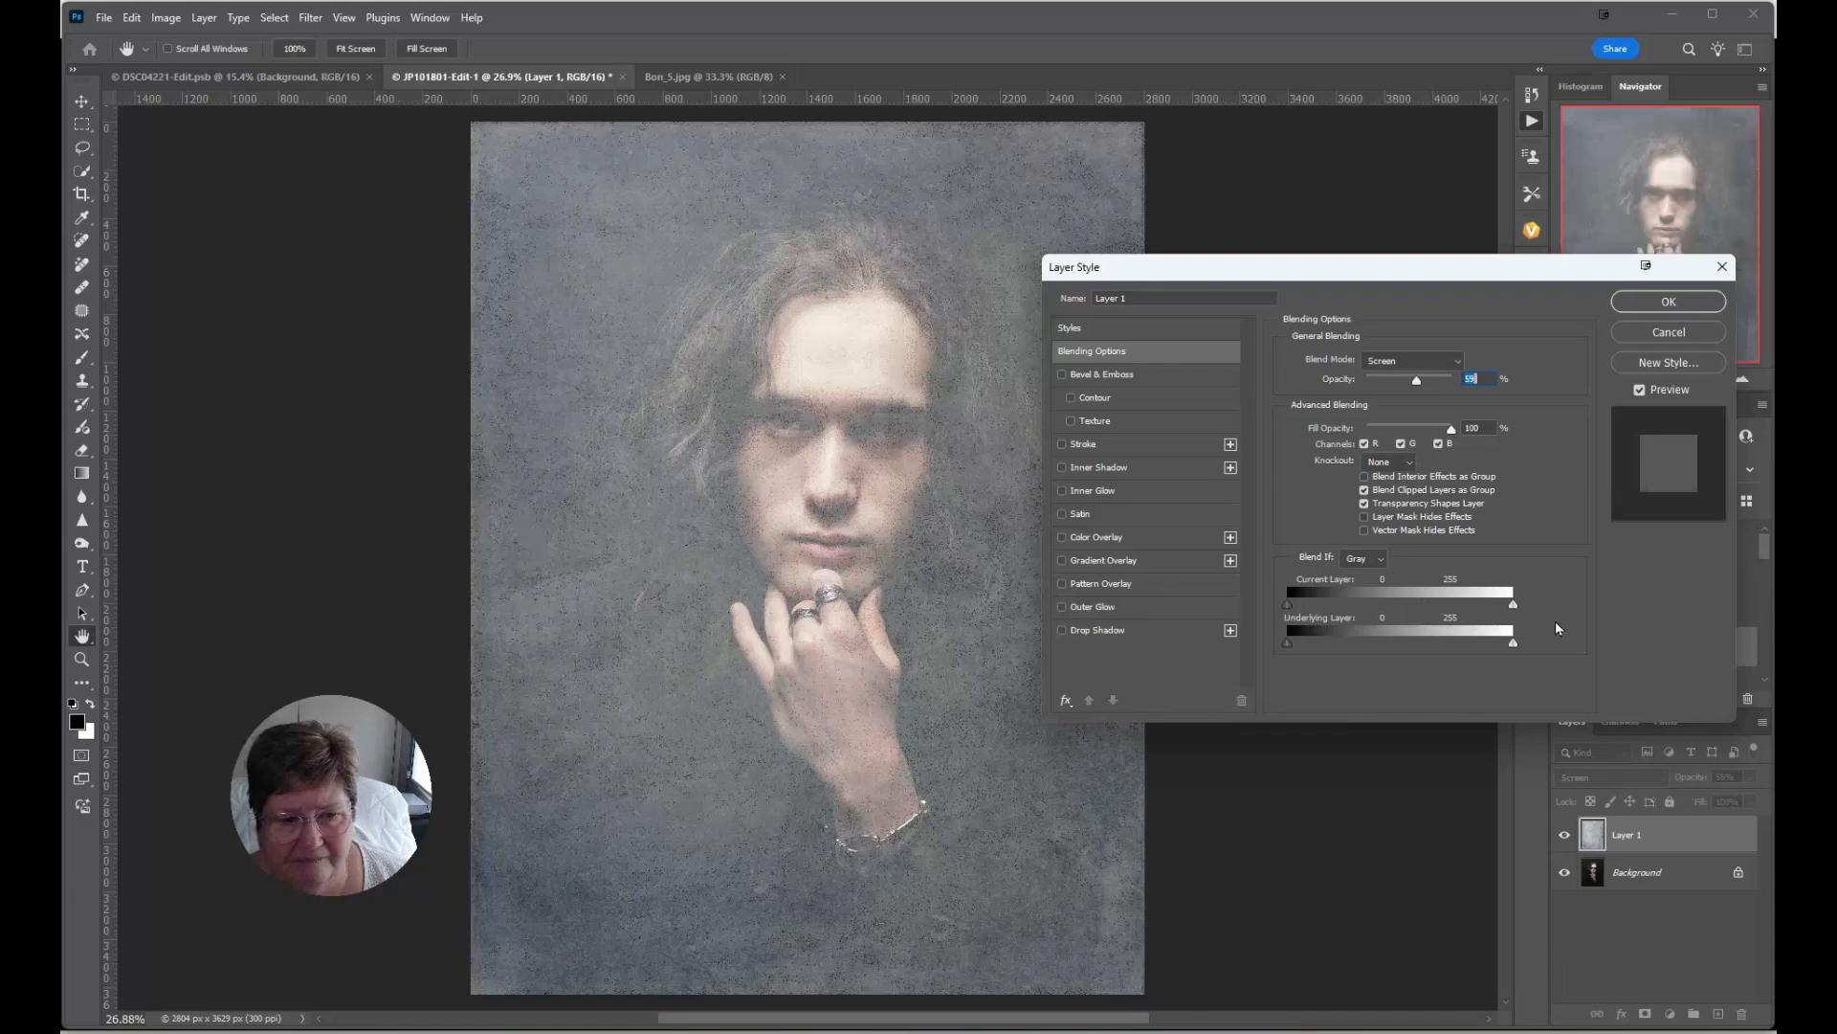
drag(1513, 604, 1162, 638)
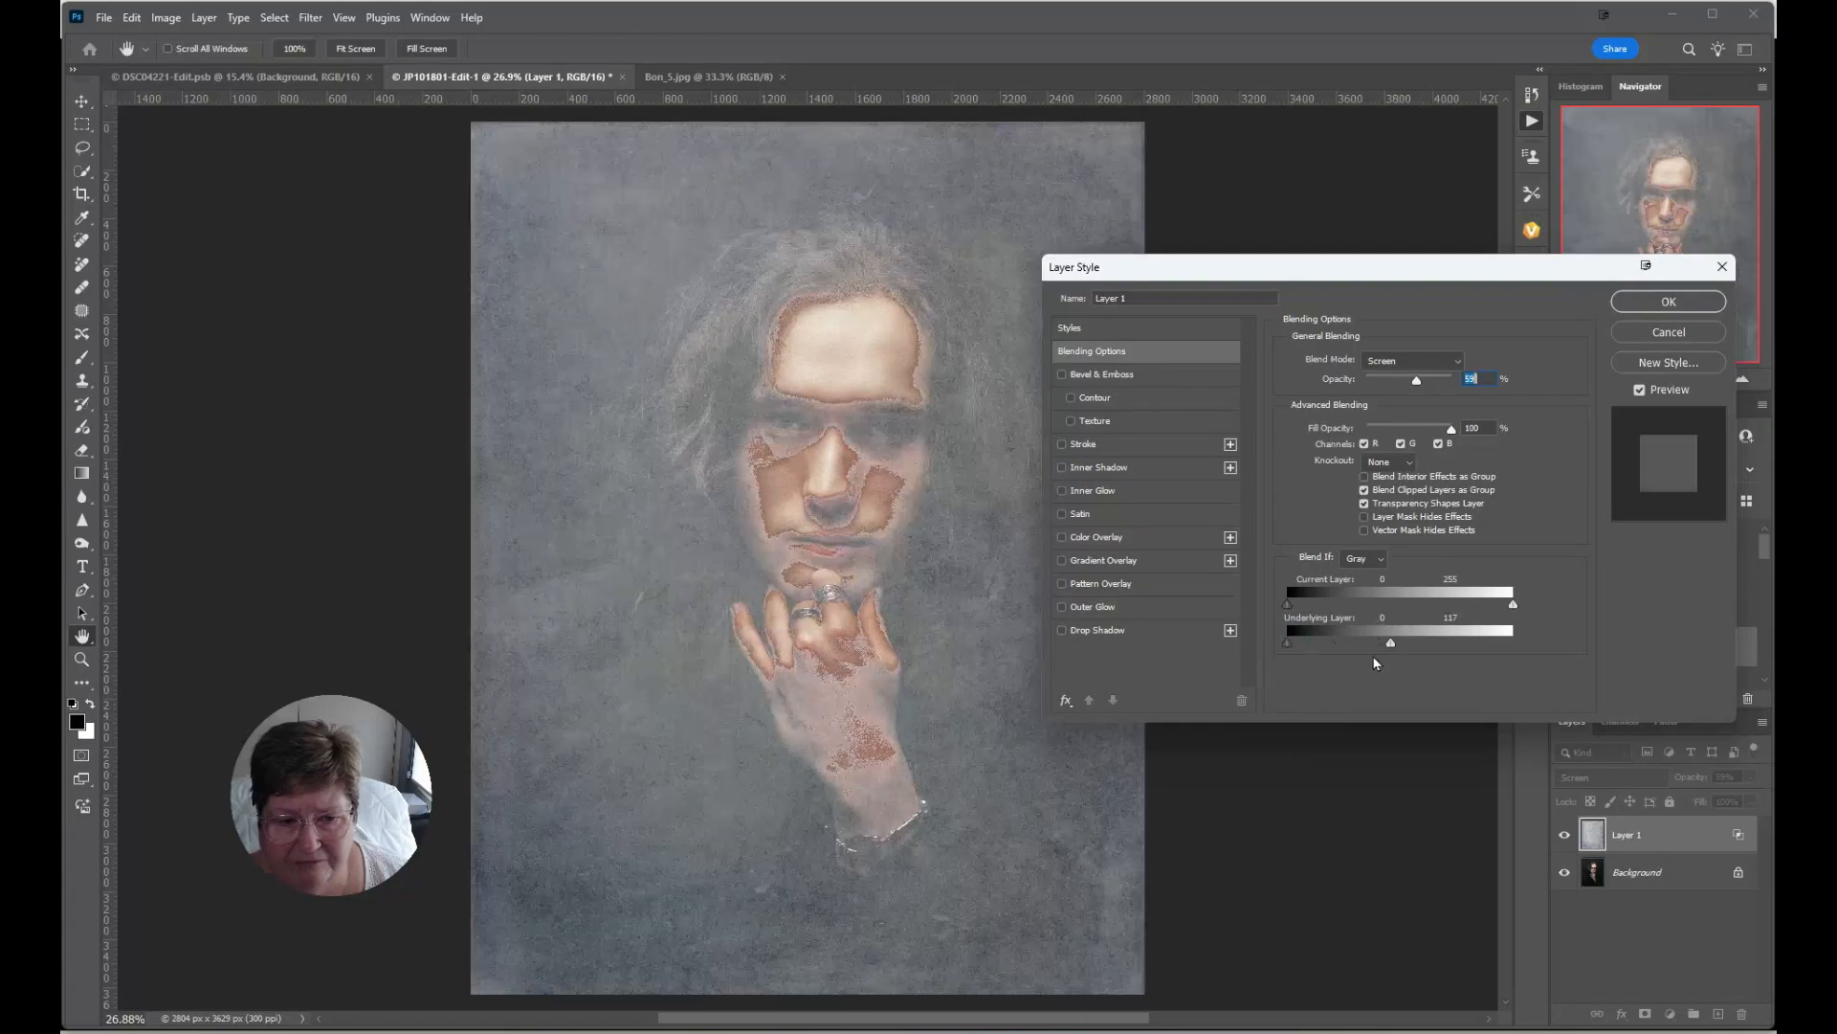
drag(1391, 647, 1529, 638)
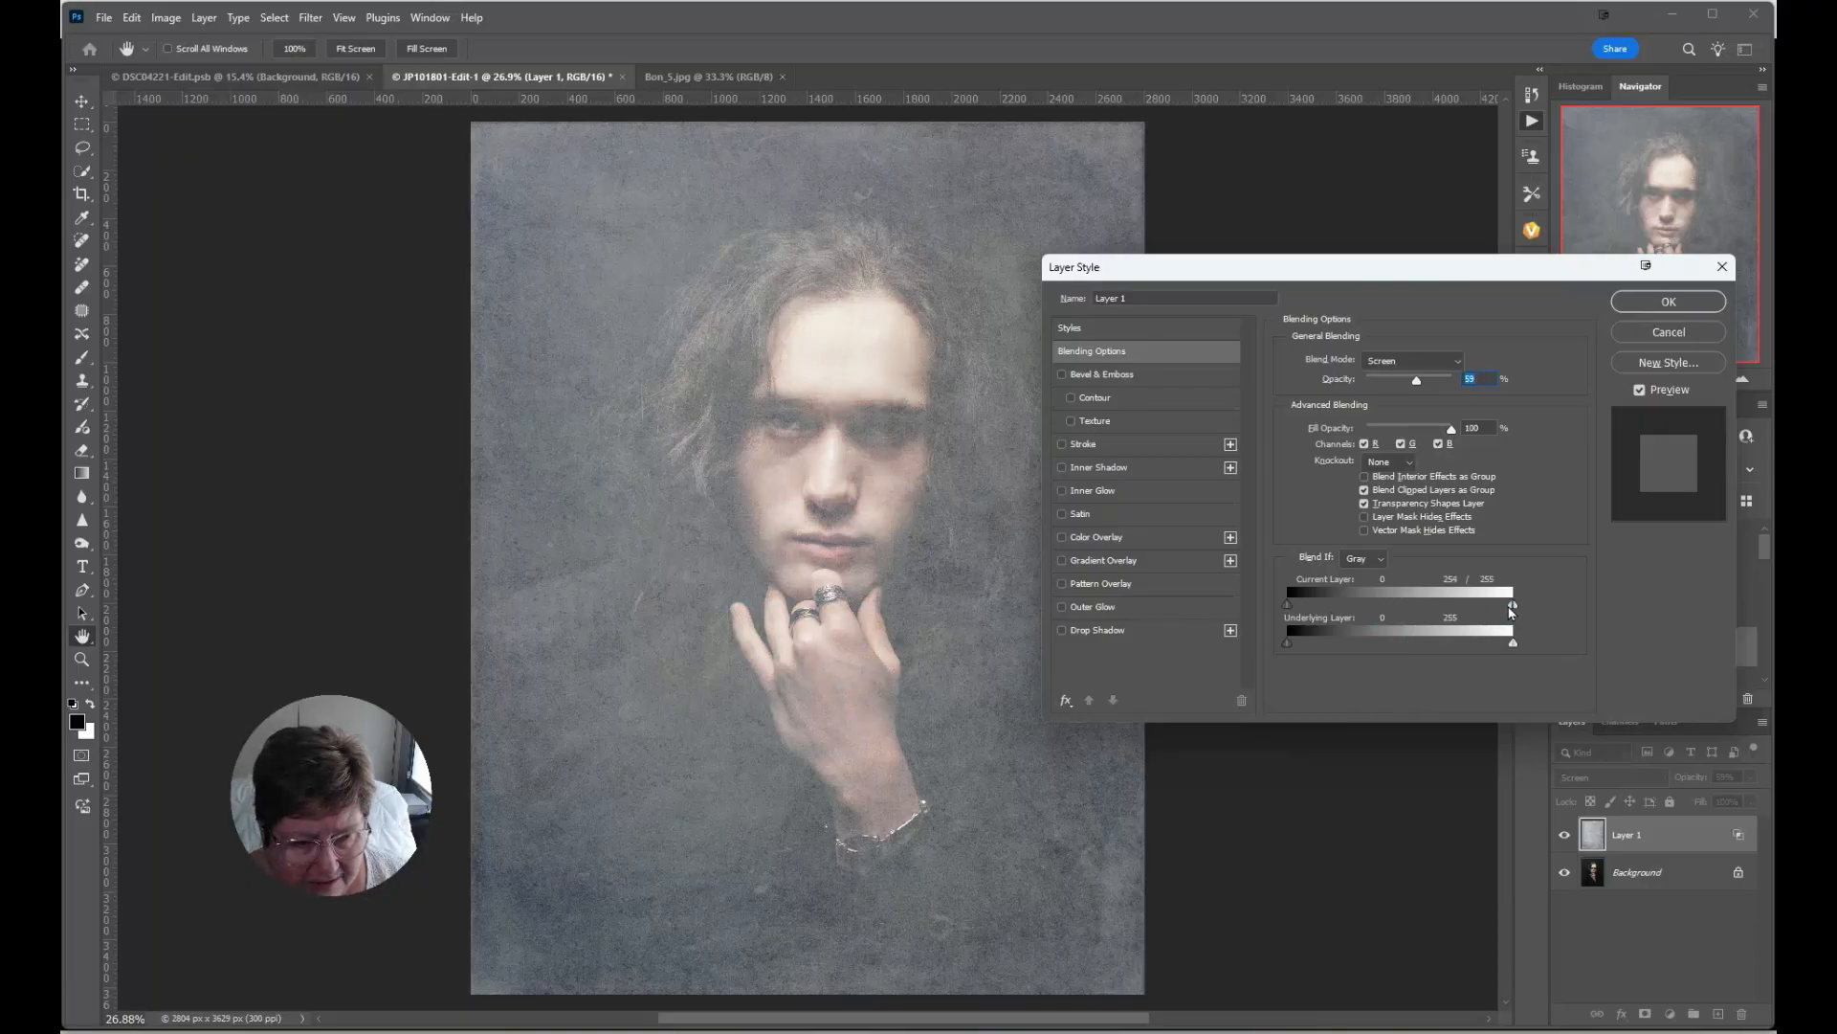
Split the texture layer's Blend If points for the current layer to 0/47 for blacks and 197/255 for whites.
drag(1513, 606, 1460, 610)
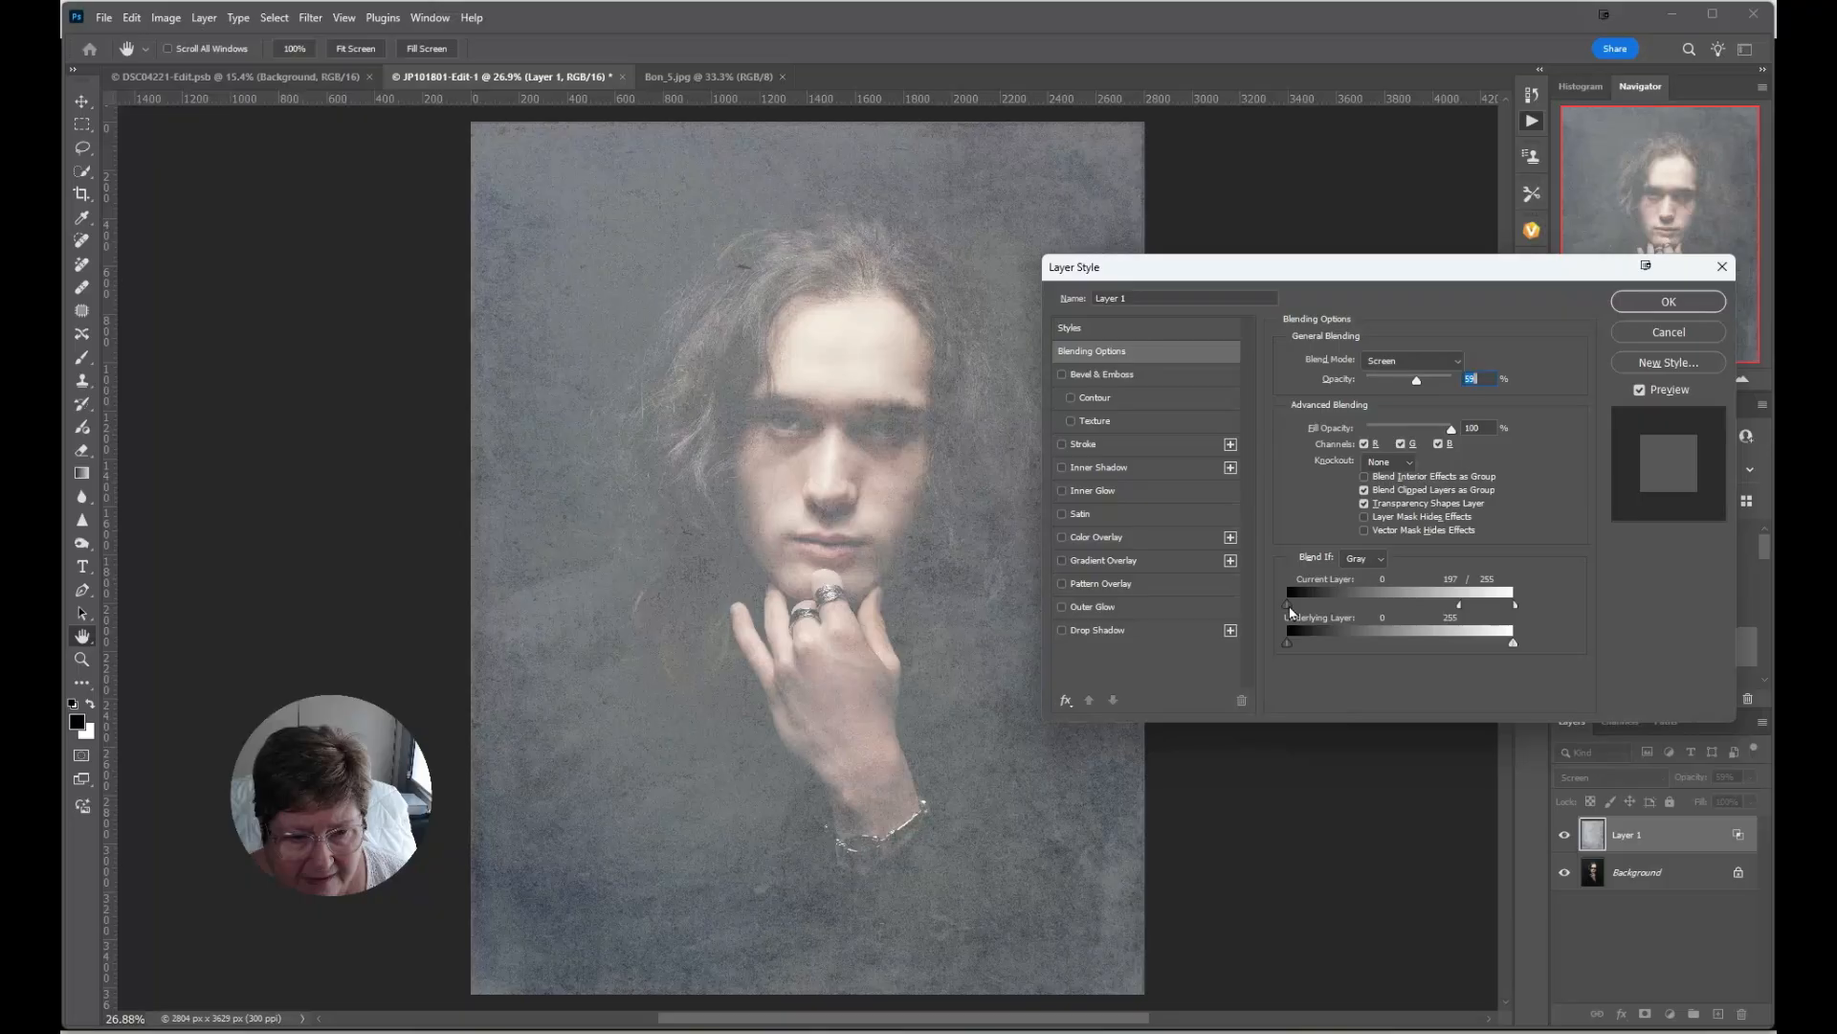
drag(1288, 605, 1330, 608)
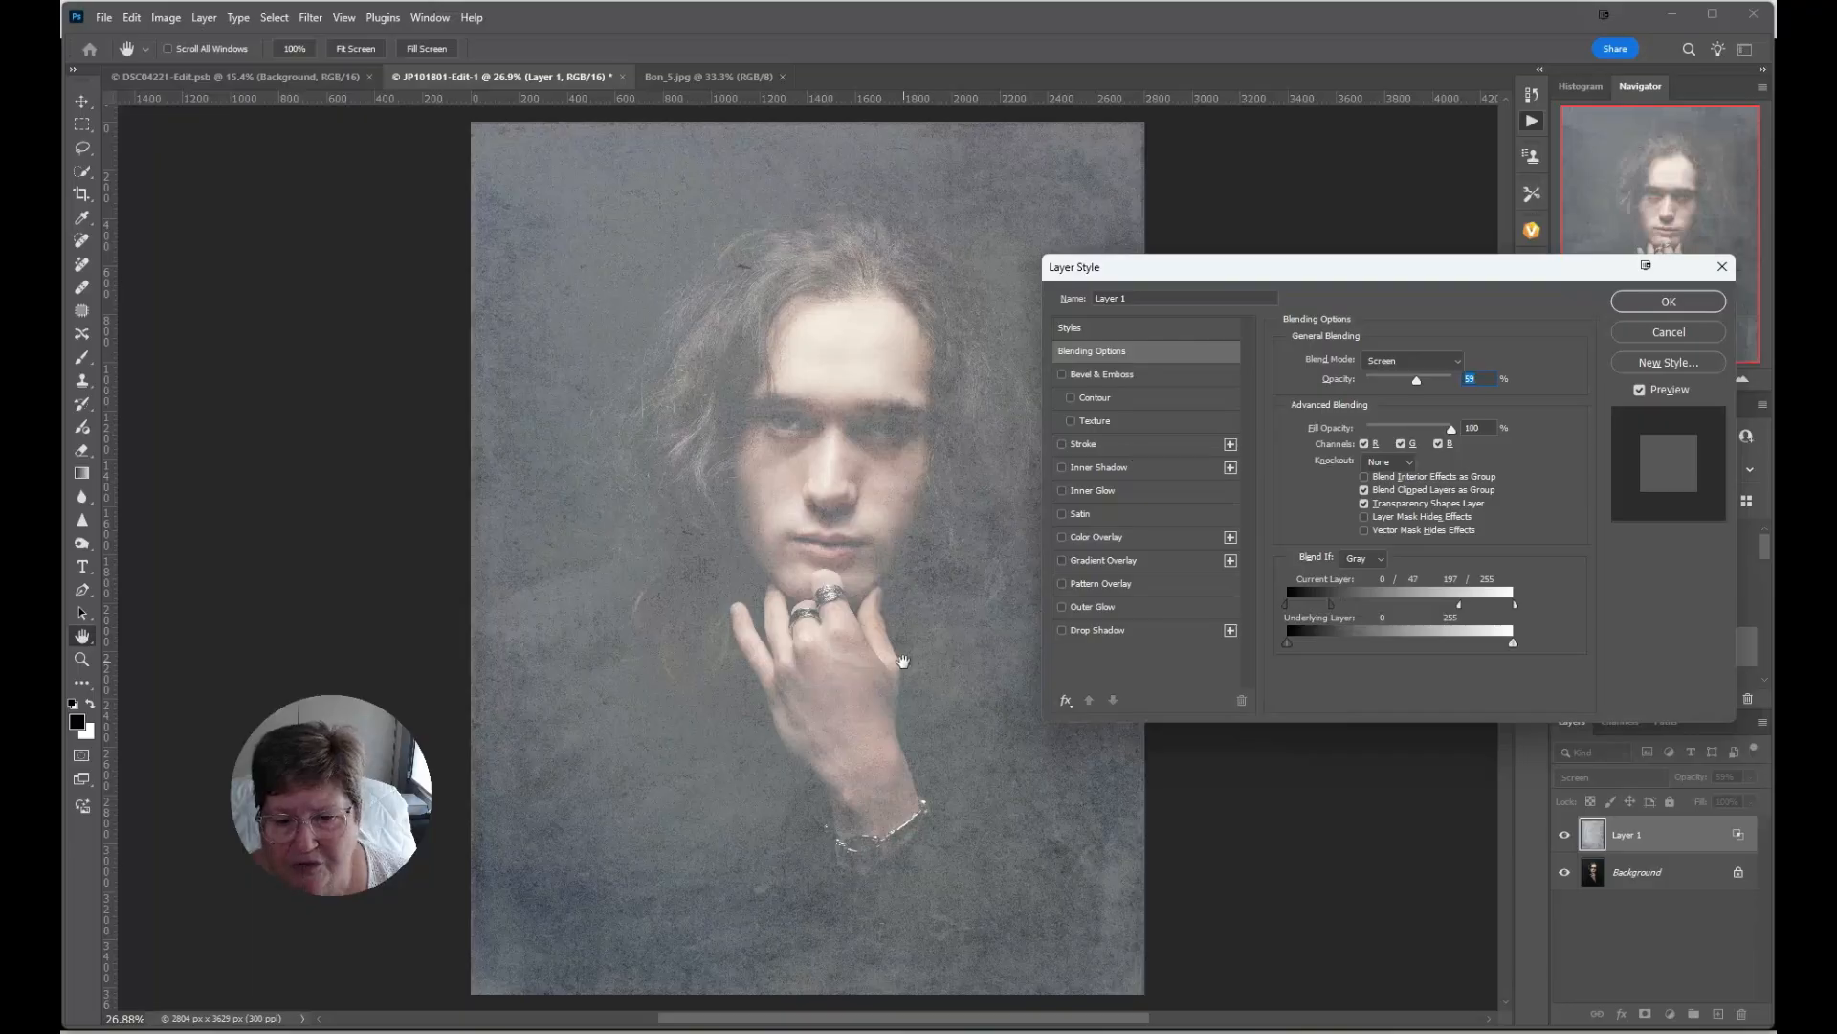
click(1669, 301)
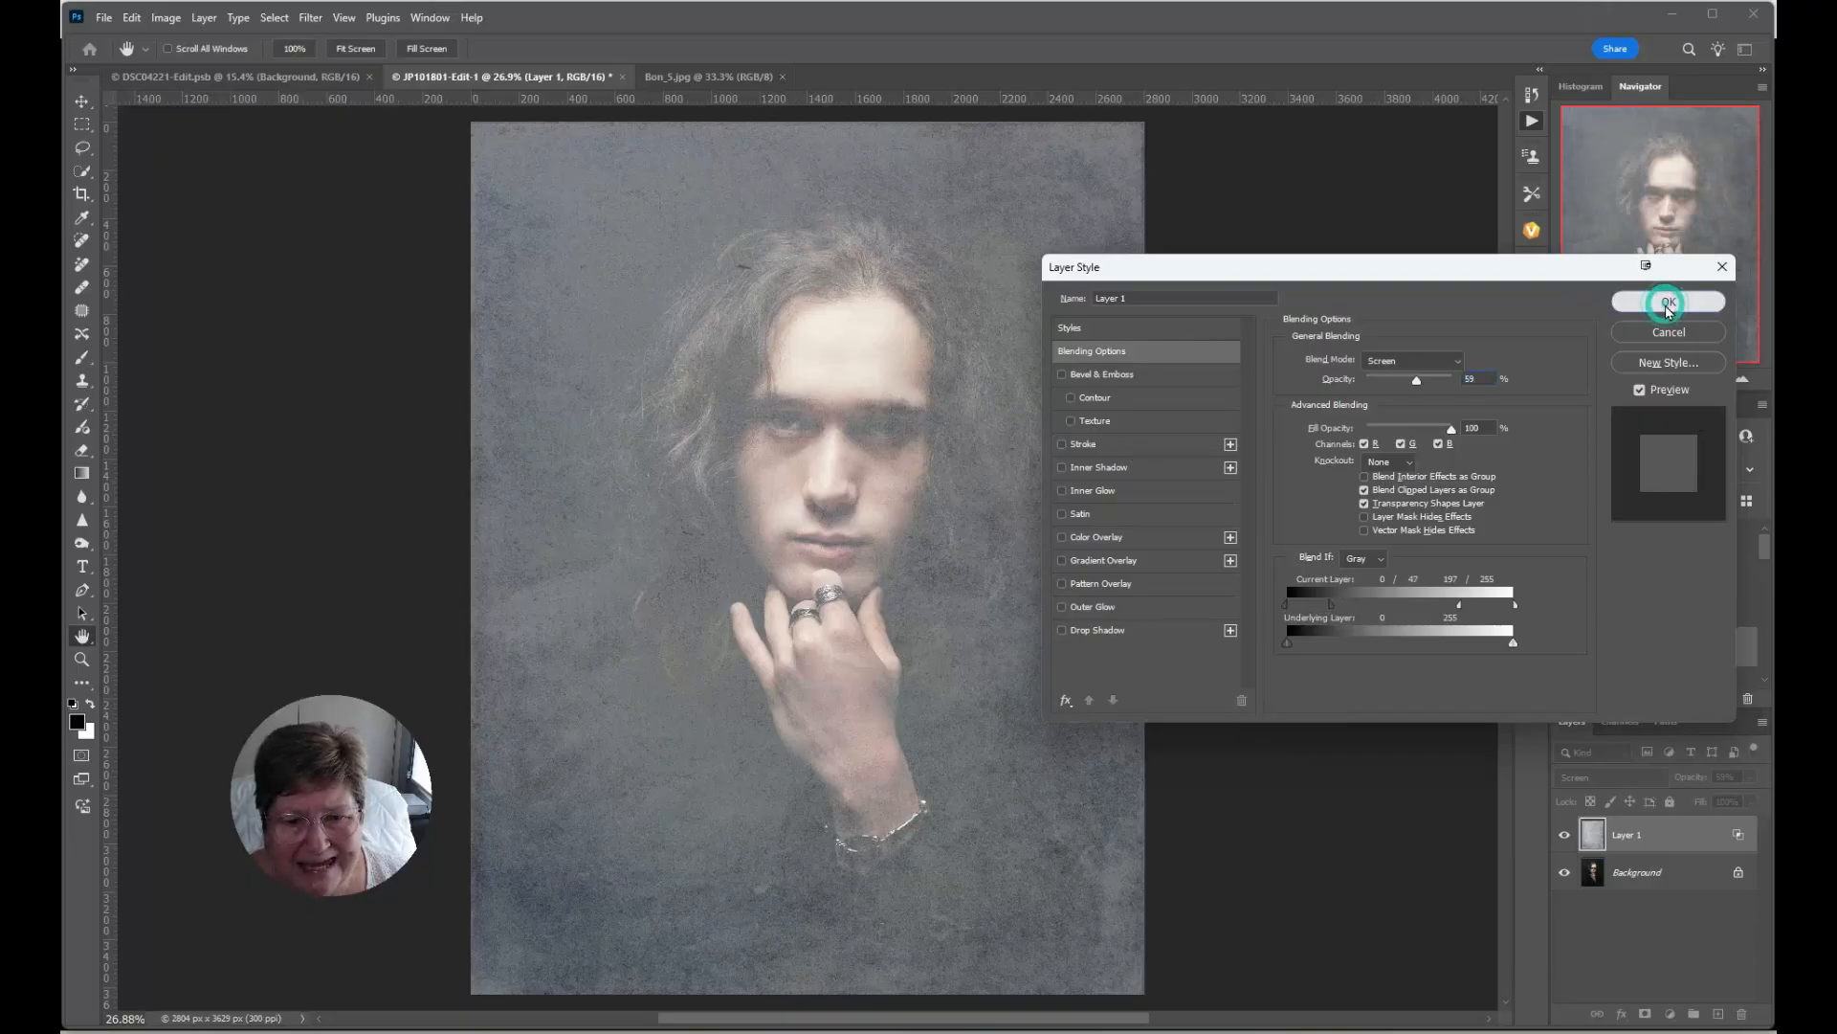
Lower the texture layer's opacity to 35% and add a white layer mask to it.
click(1751, 776)
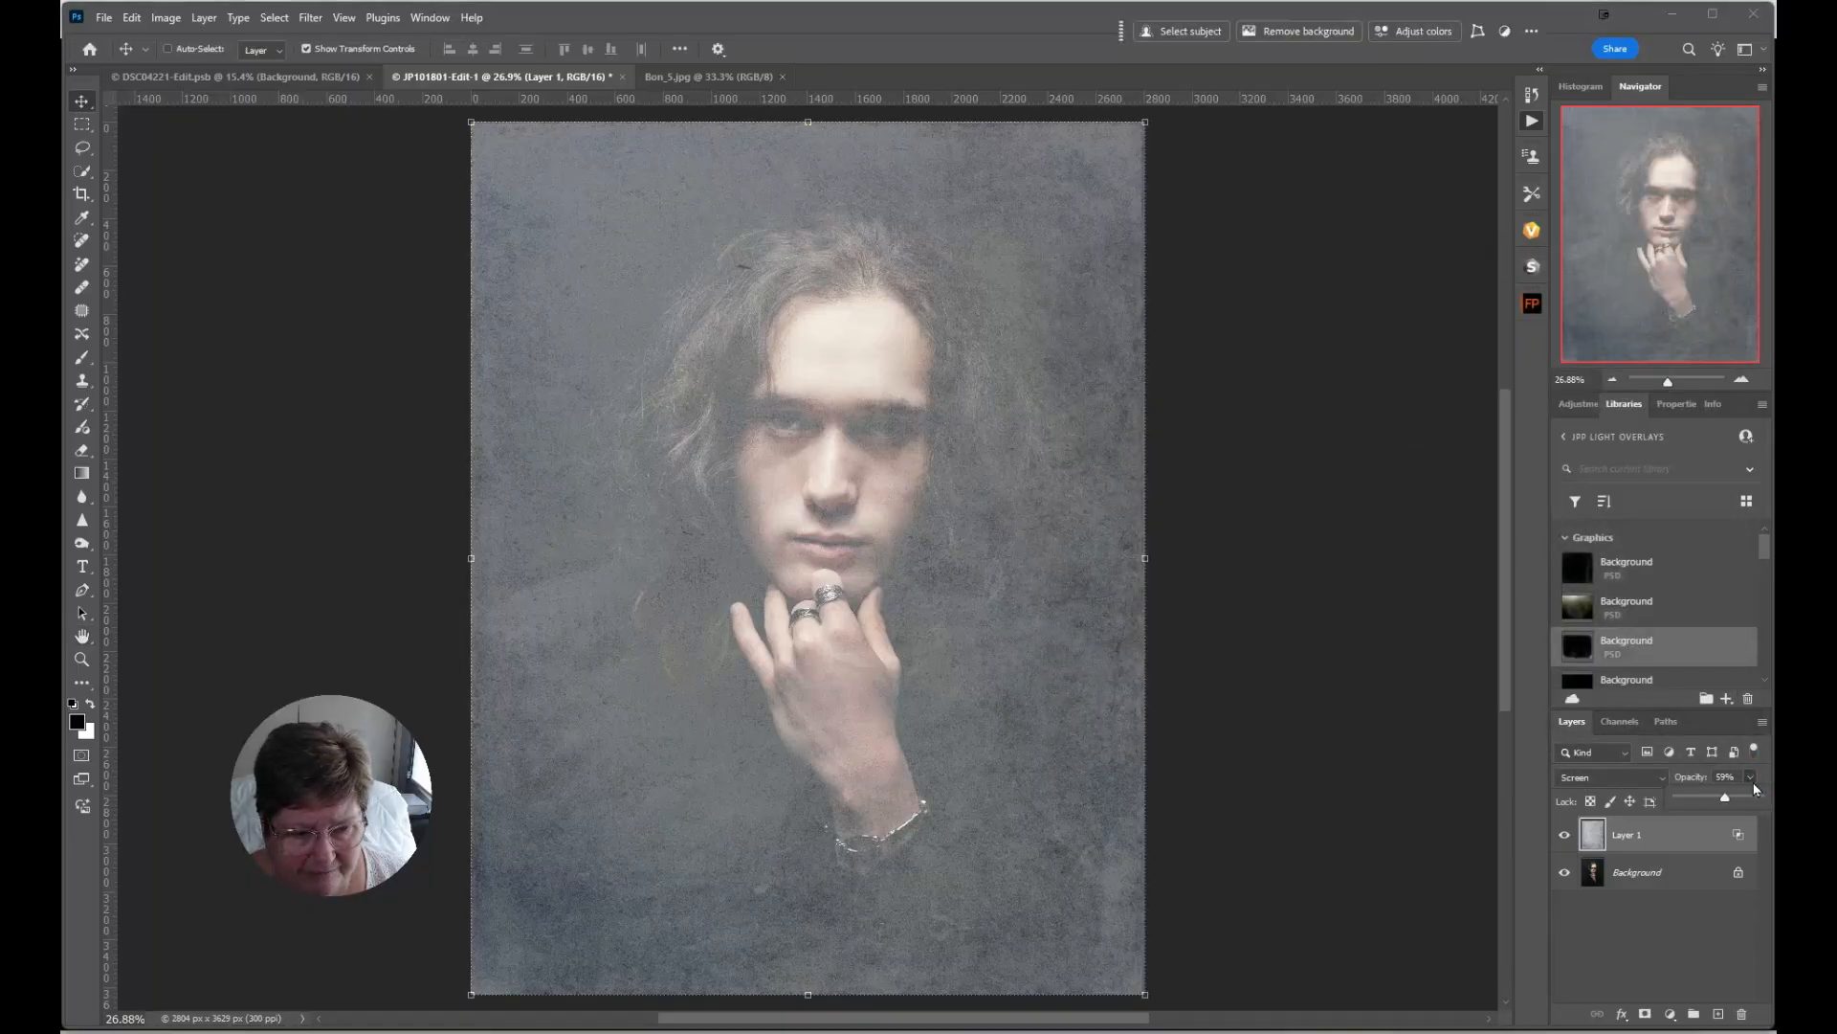
drag(1725, 800, 1711, 800)
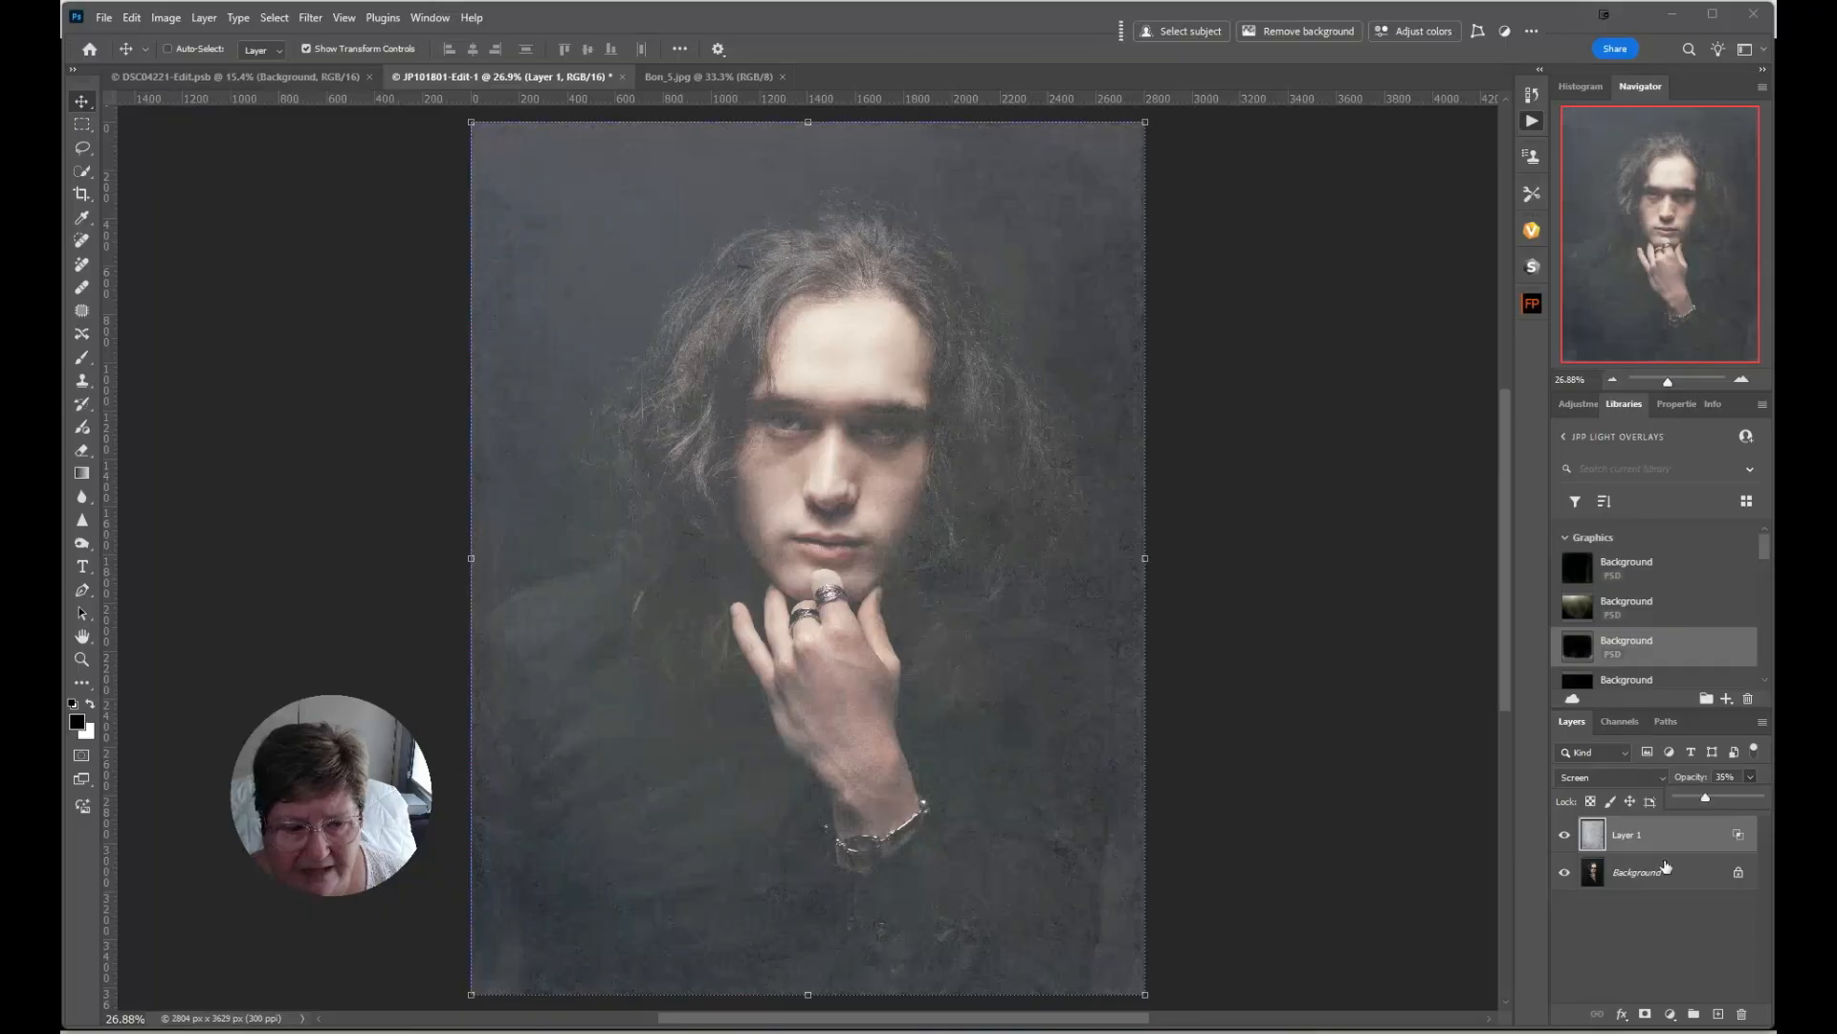
click(1644, 1014)
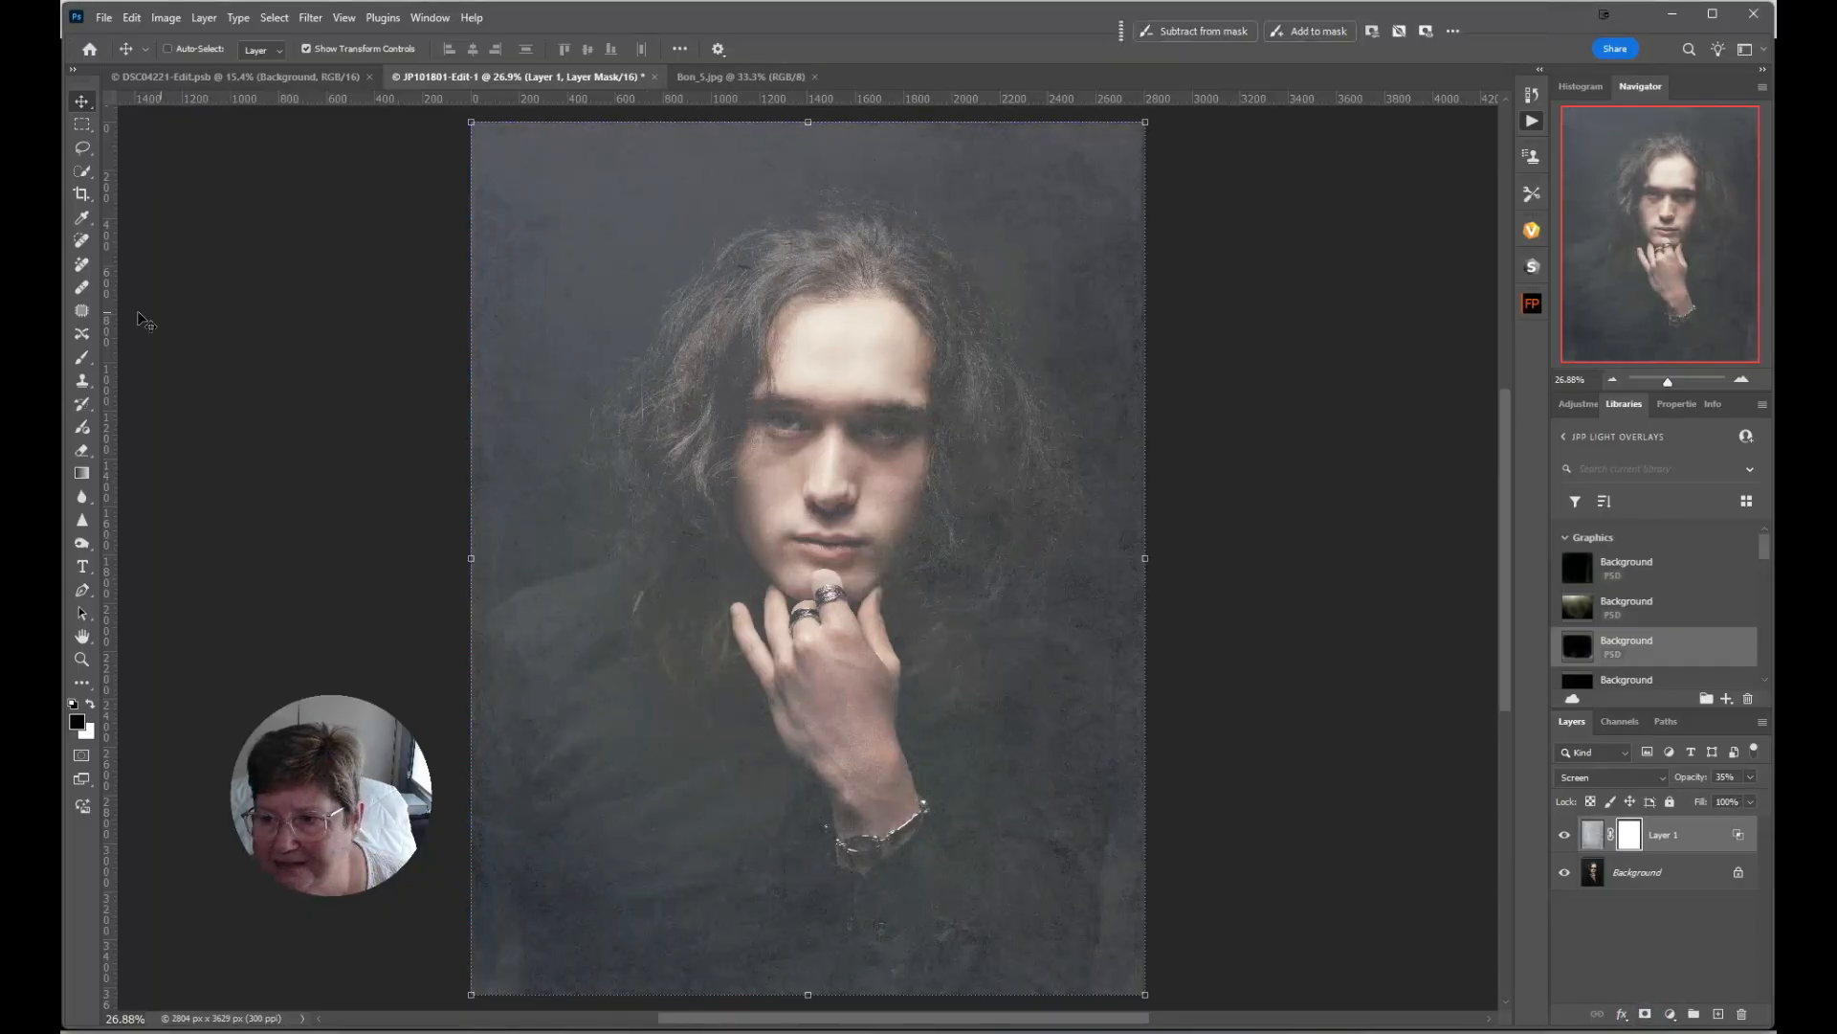
Paint black over the man's forehead on the texture's mask with a 900 px Soft Round brush at 0% hardness.
click(81, 356)
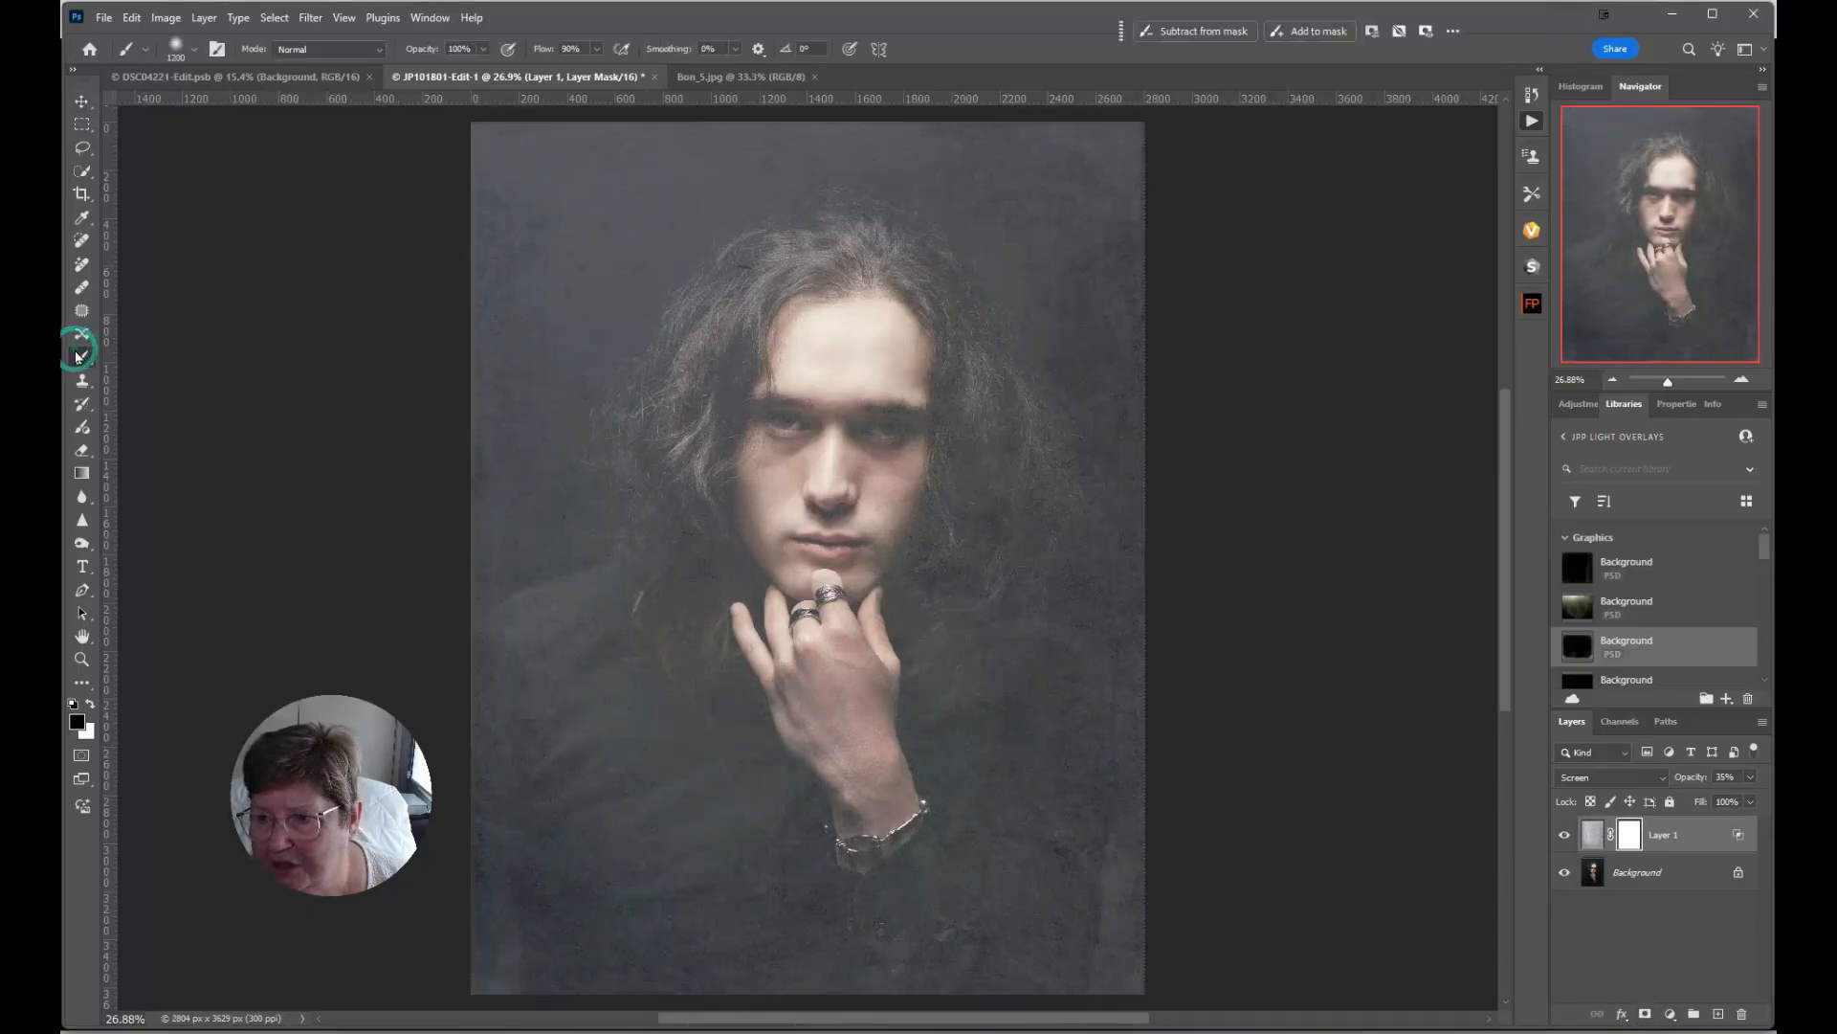
click(178, 50)
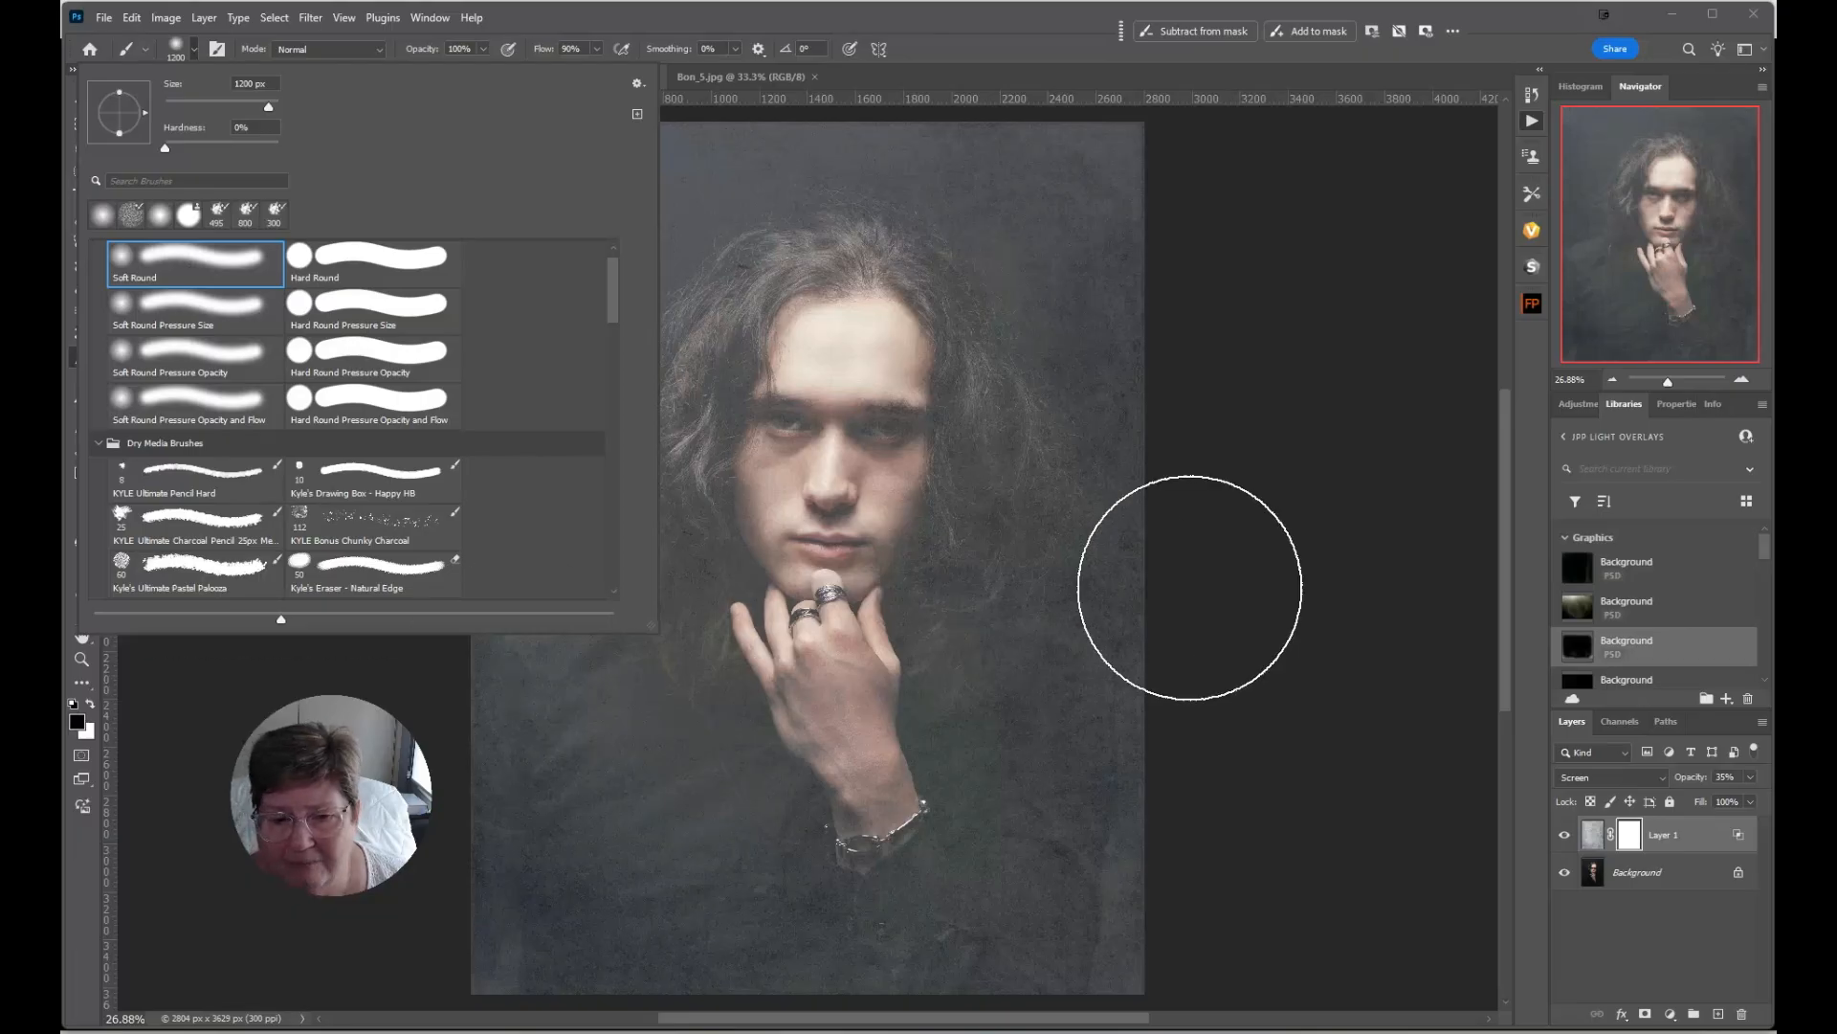
click(1330, 587)
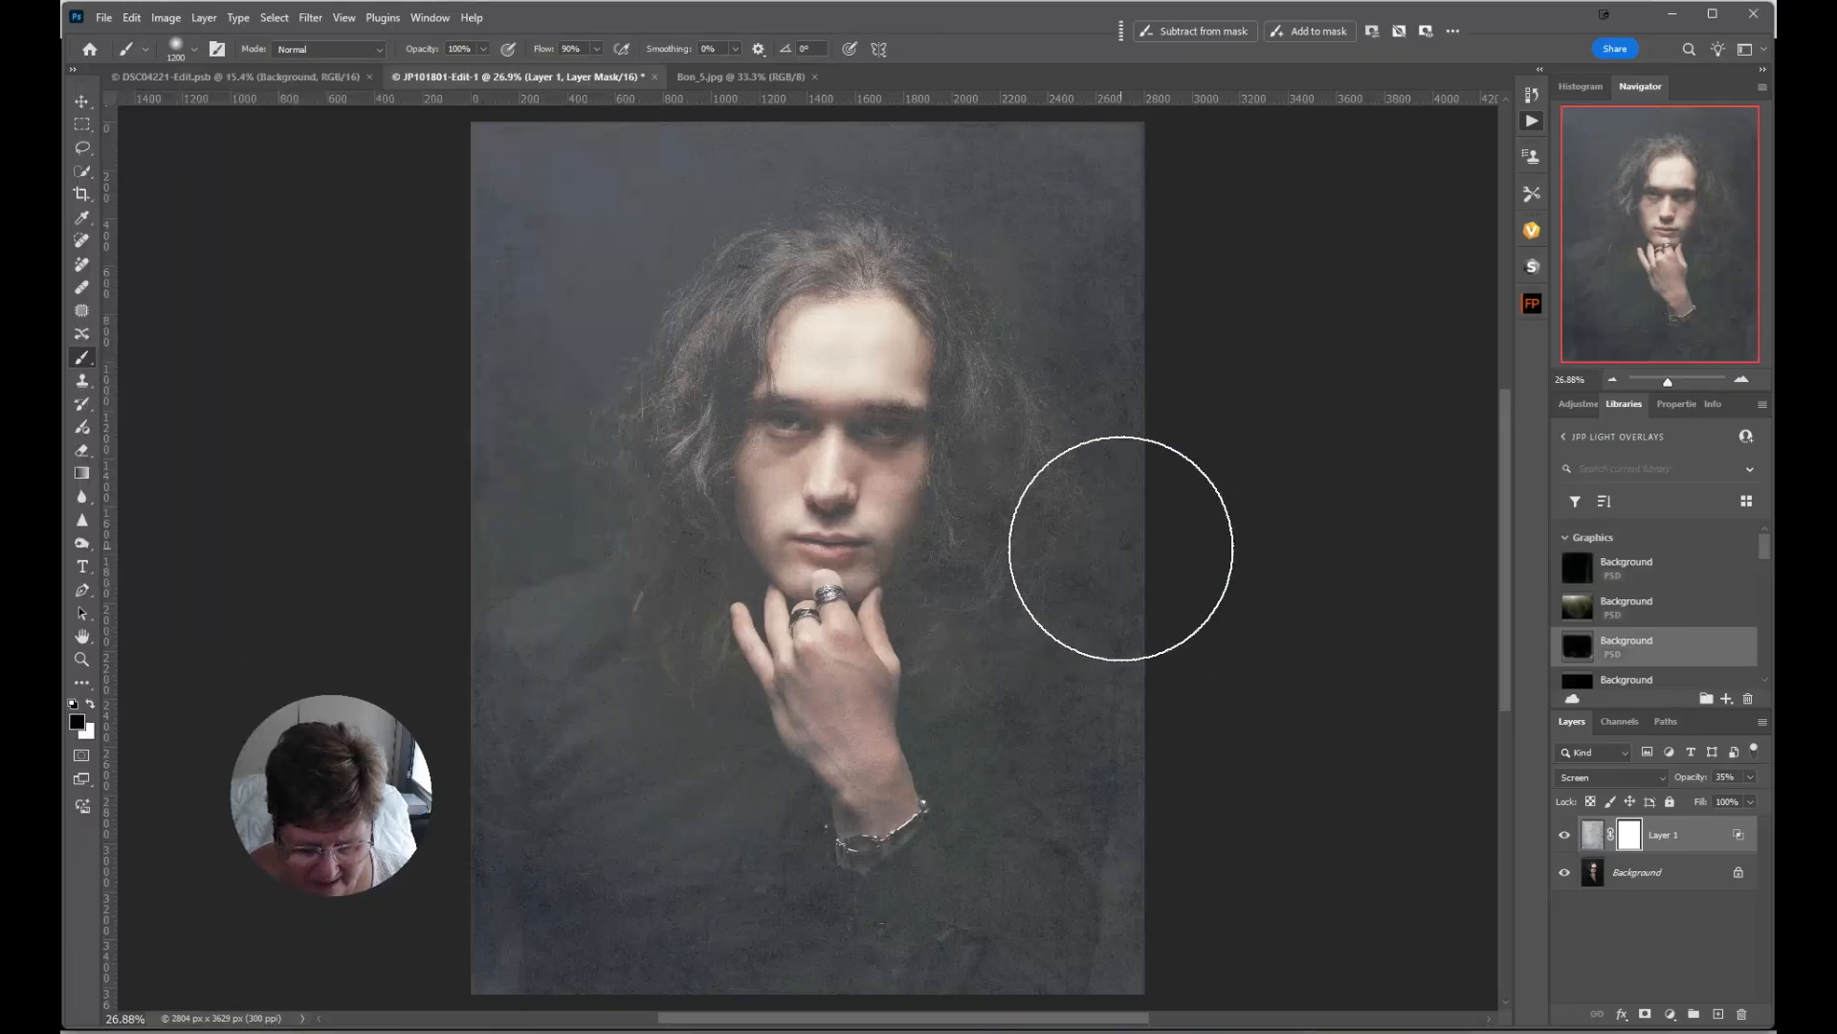
key(bracketleft)
key(bracketleft)
key(bracketleft)
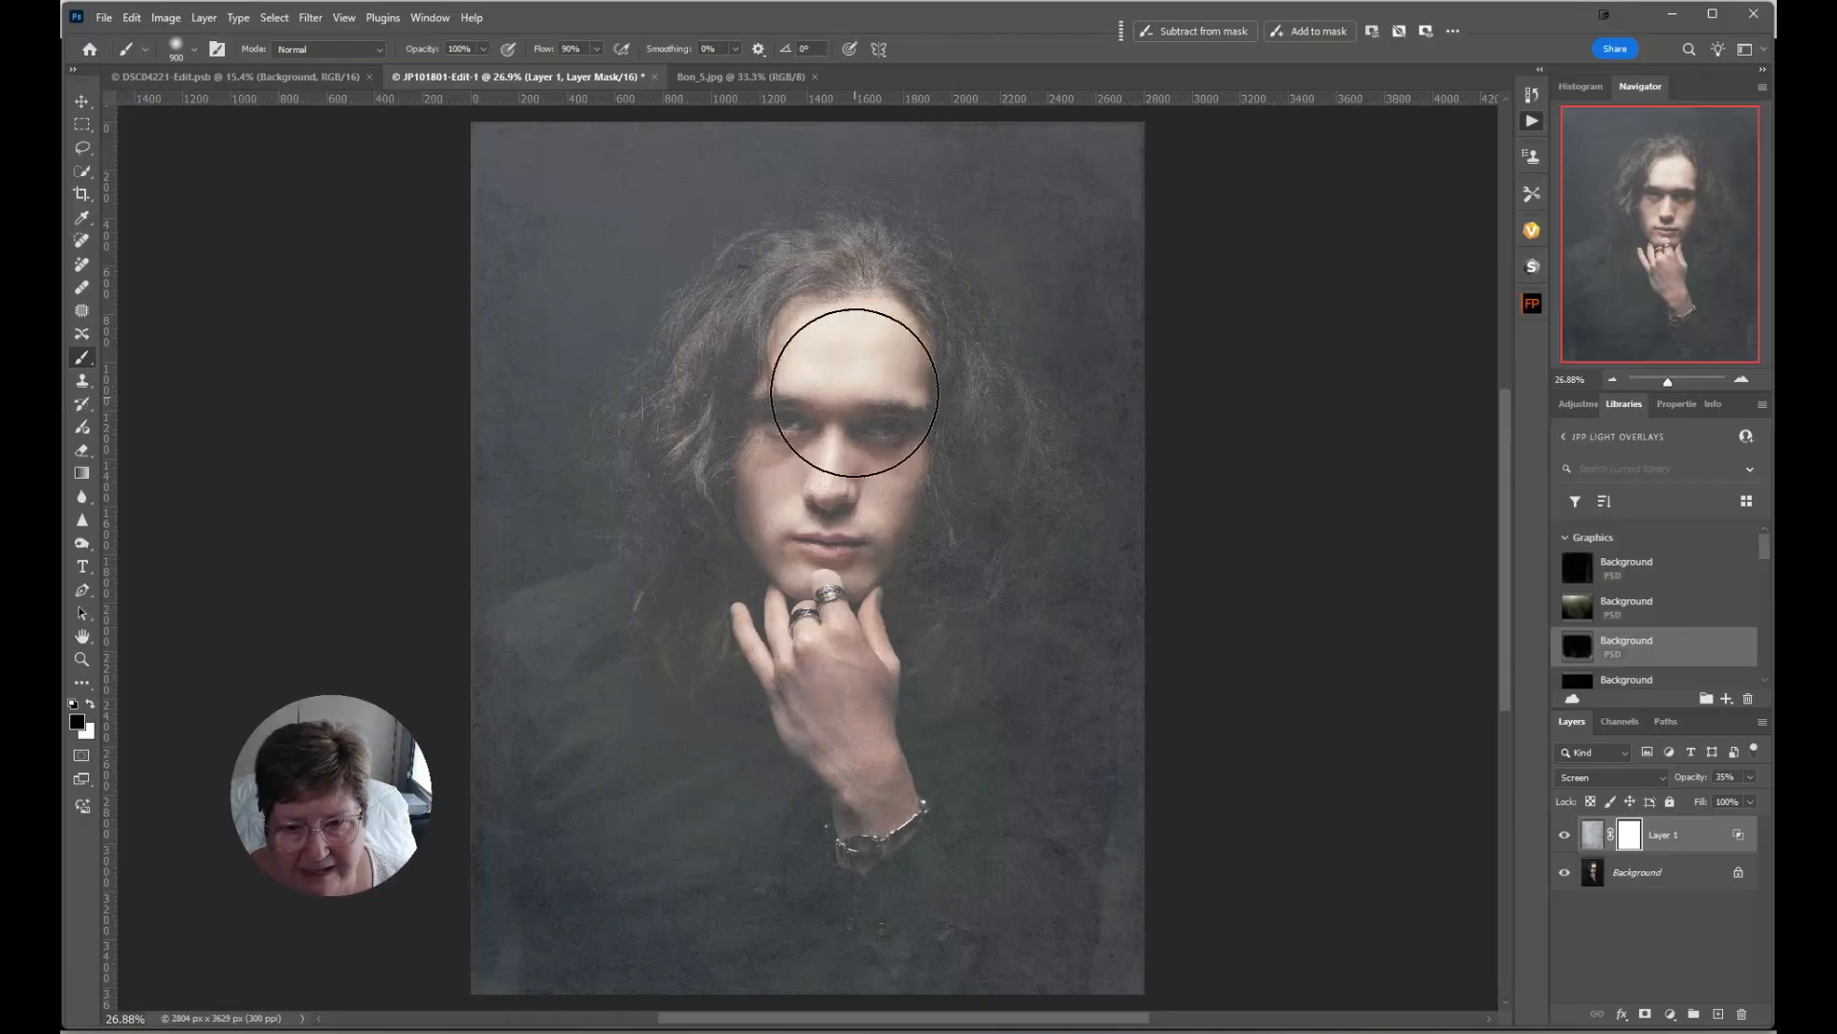
drag(857, 390, 850, 360)
Mask the texture off the rest of the man's face, hair, hand and clothing using a smaller black brush, with the red mask overlay shown while painting.
key(backslash)
key(bracketleft)
key(bracketleft)
key(bracketleft)
key(bracketleft)
key(bracketleft)
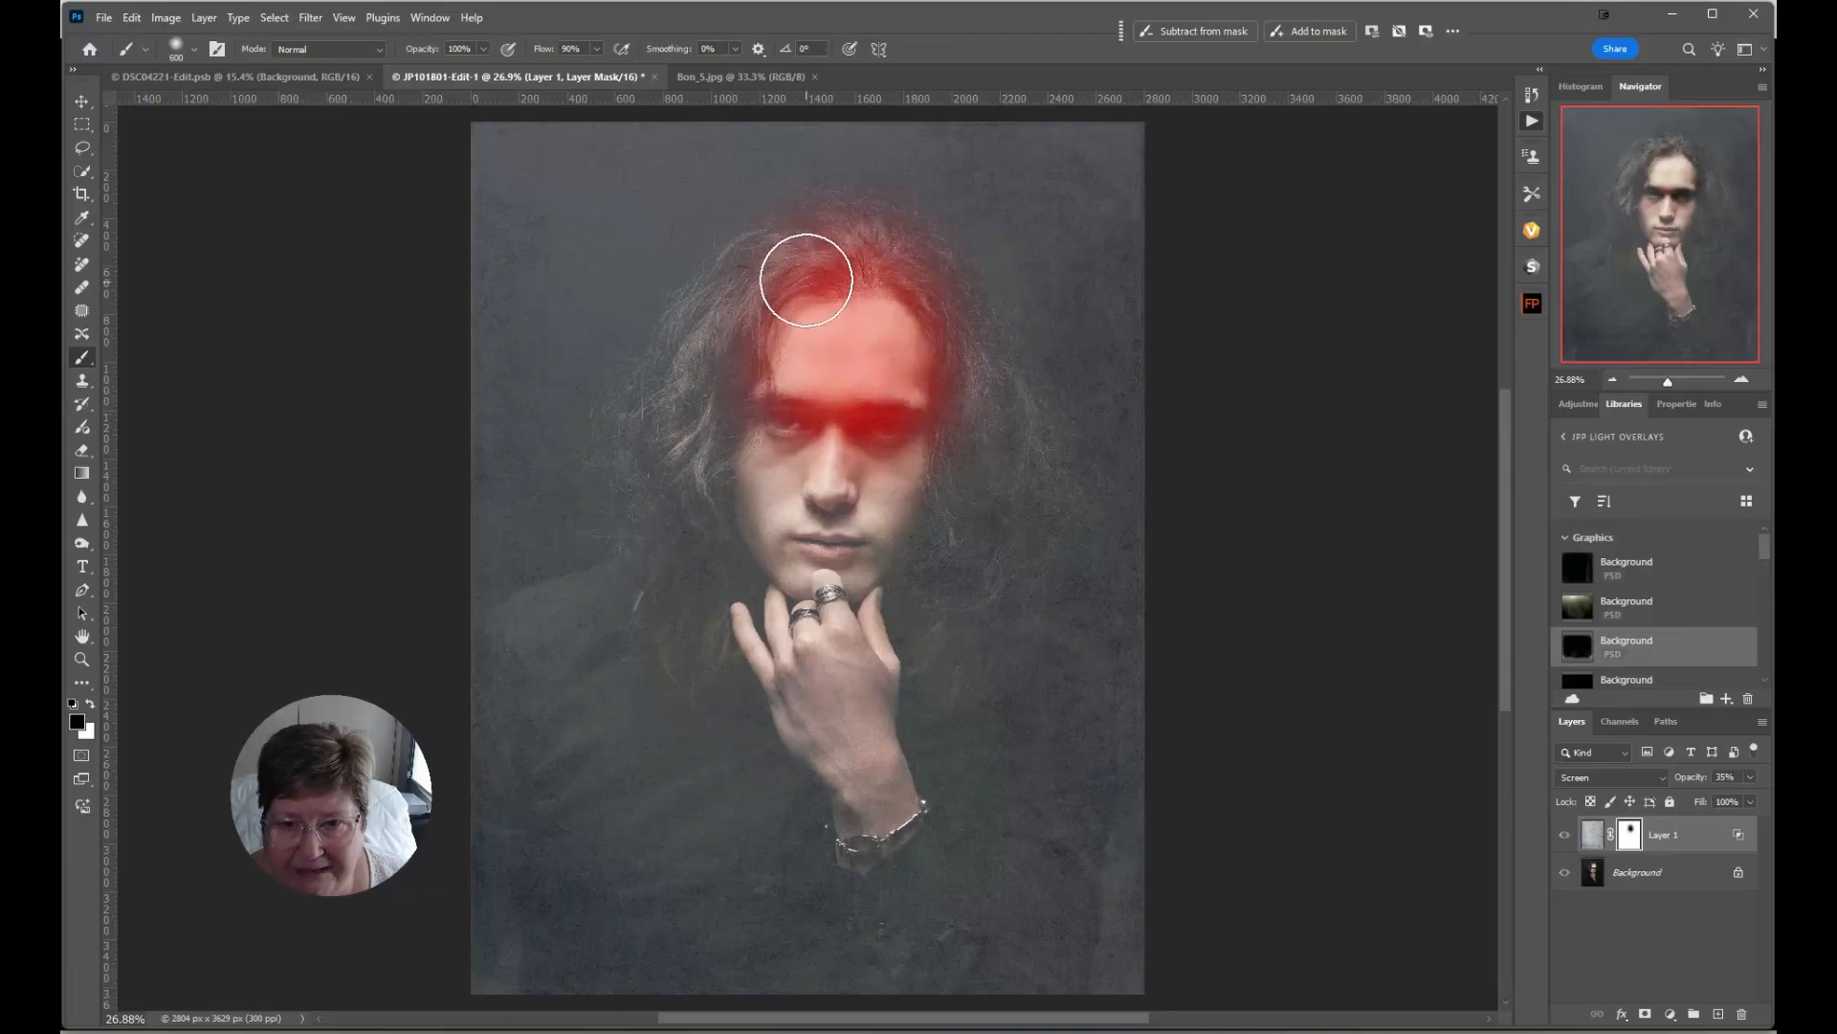
mouse_move(804, 278)
mouse_down()
mouse_move(835, 243)
mouse_move(868, 245)
mouse_move(957, 354)
mouse_move(979, 453)
mouse_move(981, 358)
mouse_move(1046, 471)
mouse_move(1006, 640)
mouse_move(1072, 682)
mouse_move(1062, 982)
mouse_move(1132, 757)
mouse_move(1108, 753)
mouse_move(1003, 983)
mouse_move(791, 1004)
mouse_move(455, 980)
mouse_move(493, 669)
mouse_move(652, 568)
mouse_move(643, 452)
mouse_move(711, 319)
mouse_move(770, 262)
mouse_move(805, 271)
mouse_move(718, 462)
mouse_move(748, 659)
mouse_move(714, 437)
mouse_move(761, 564)
mouse_move(851, 445)
mouse_move(858, 402)
mouse_move(818, 443)
mouse_move(858, 779)
mouse_move(951, 385)
mouse_move(951, 923)
mouse_move(955, 555)
mouse_move(1021, 804)
mouse_up()
mouse_move(995, 527)
mouse_down()
mouse_move(969, 957)
mouse_move(422, 973)
mouse_move(854, 903)
mouse_move(419, 867)
mouse_move(825, 804)
mouse_move(815, 765)
mouse_move(486, 746)
mouse_move(552, 736)
mouse_move(728, 587)
mouse_move(597, 675)
mouse_move(680, 612)
mouse_move(511, 688)
mouse_move(941, 570)
mouse_up()
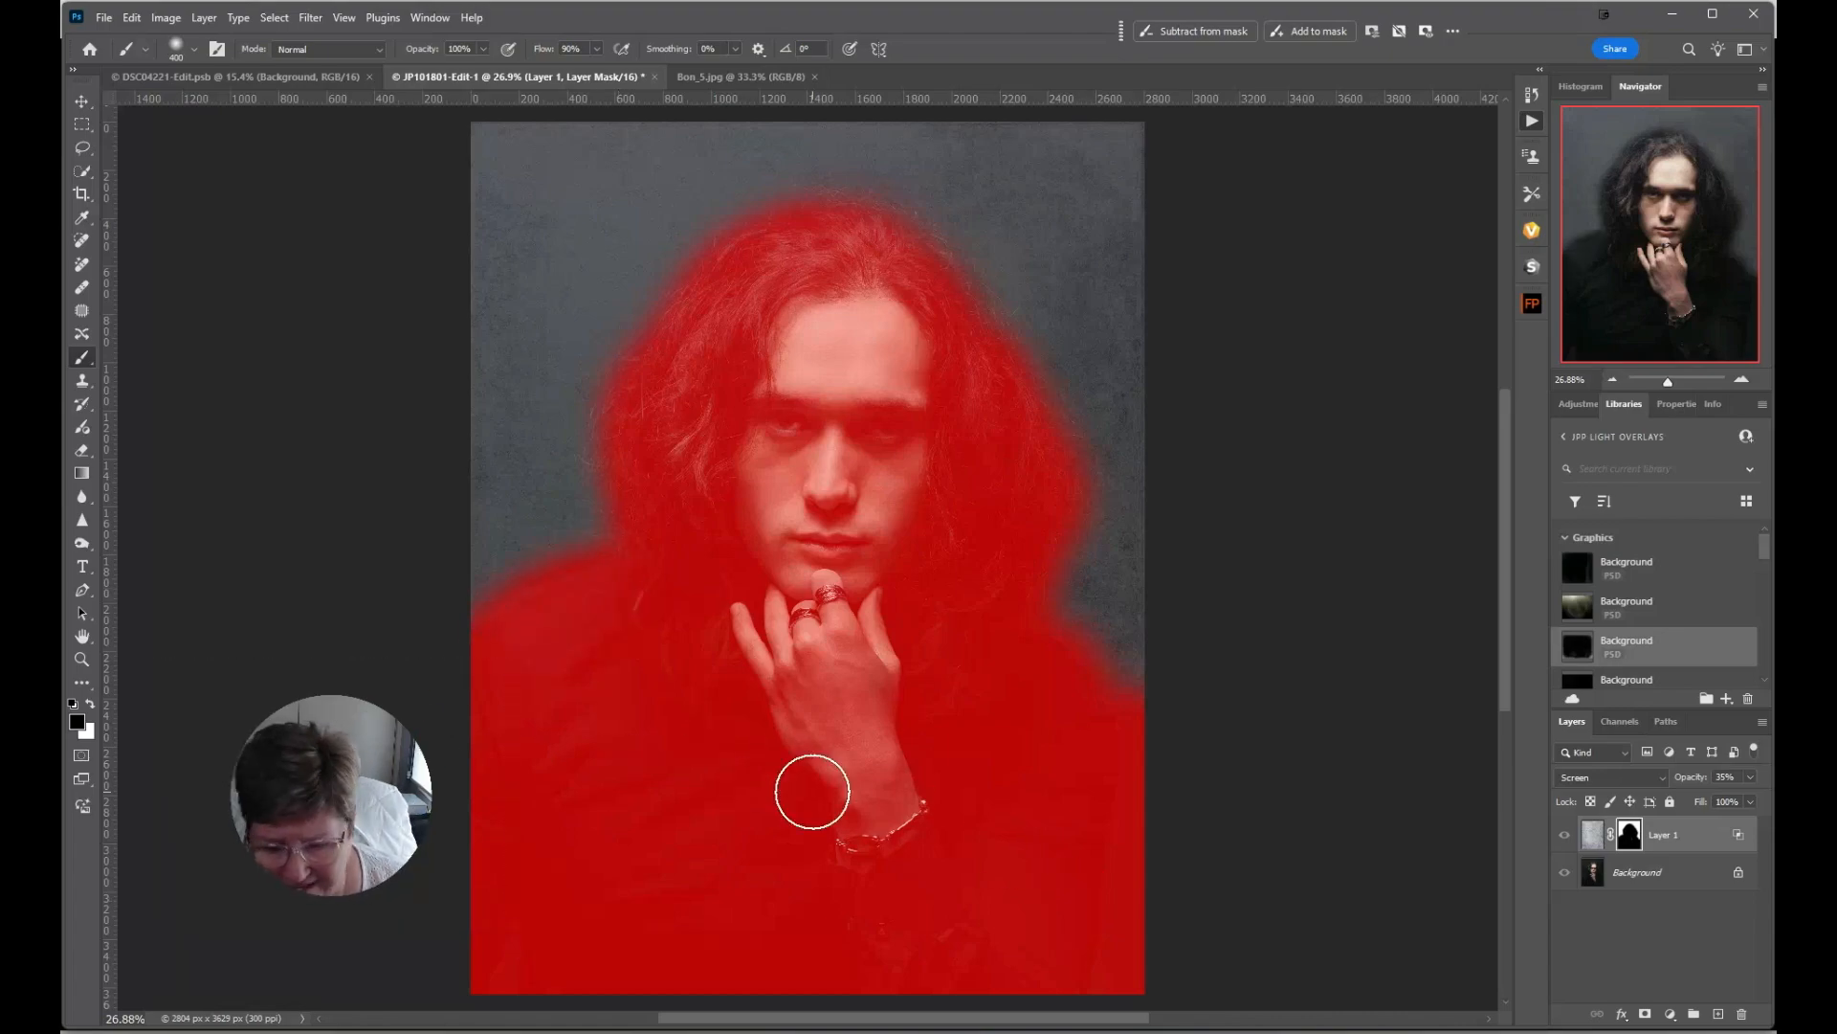
key(backslash)
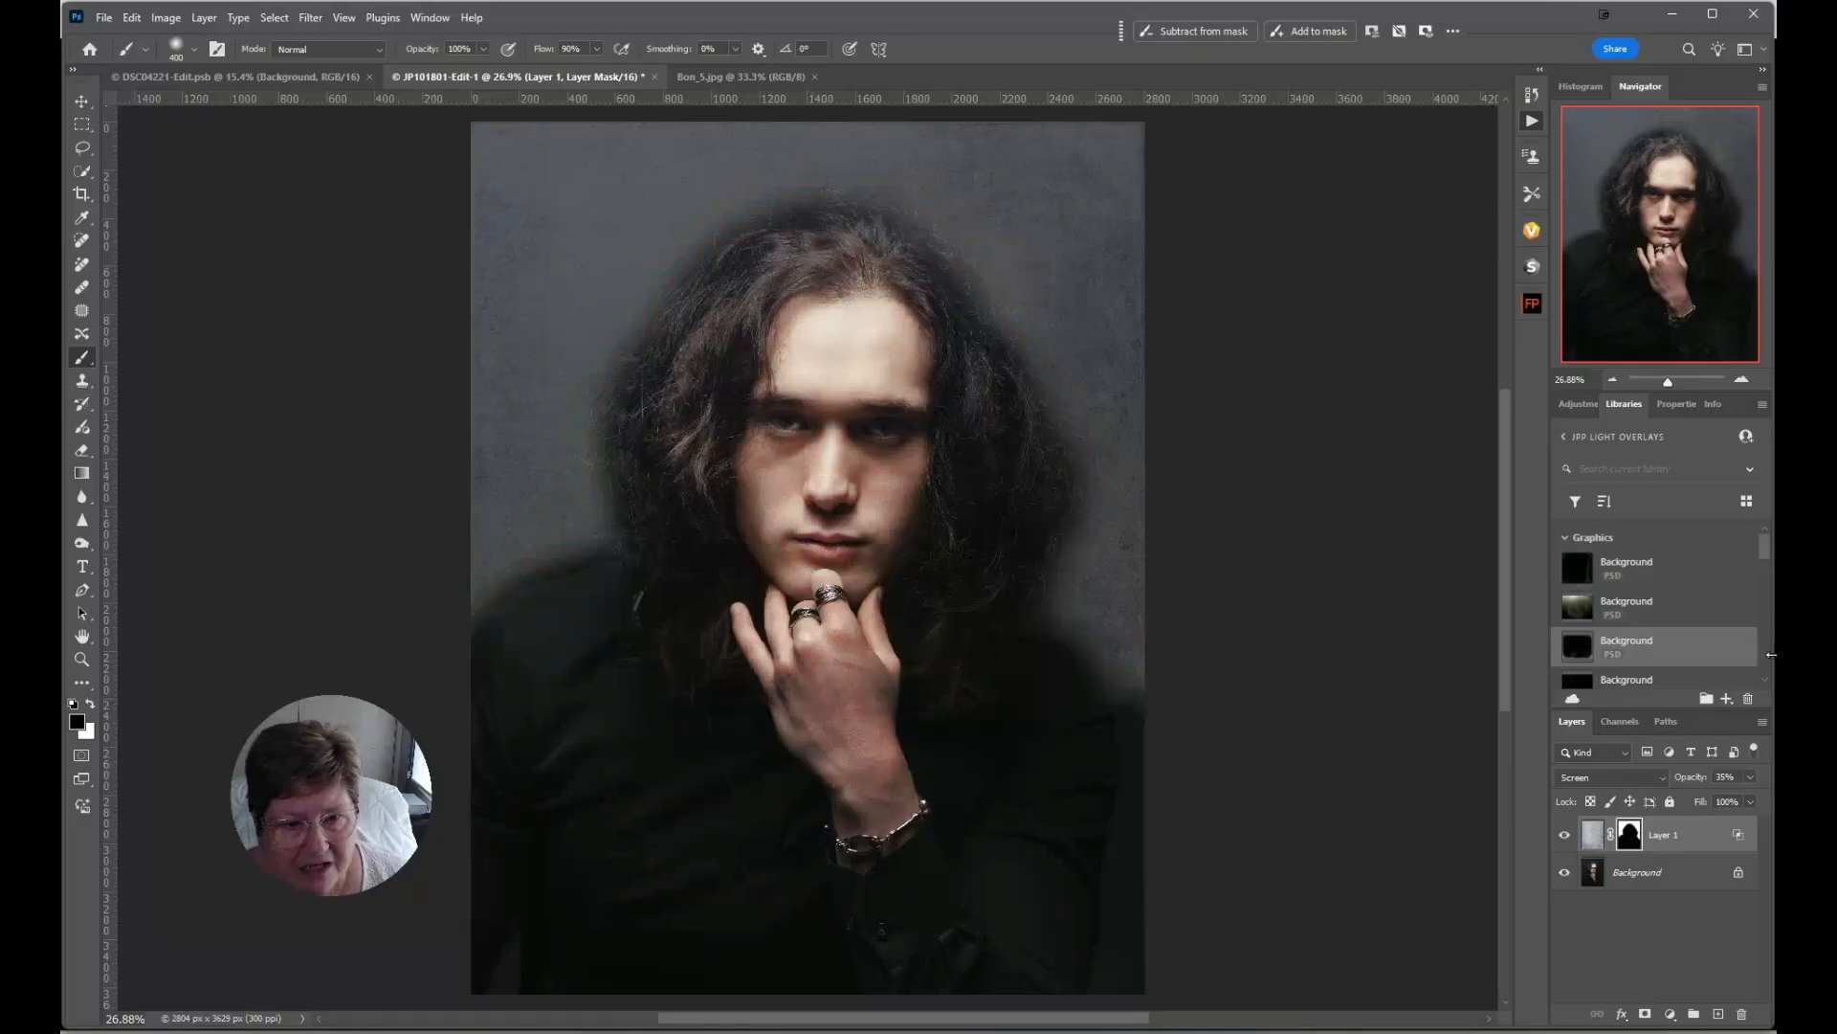
Lower the masked texture layer's opacity to 10% and set its current-layer Blend If points to 0/55 for blacks and 108/153 for whites.
click(1750, 777)
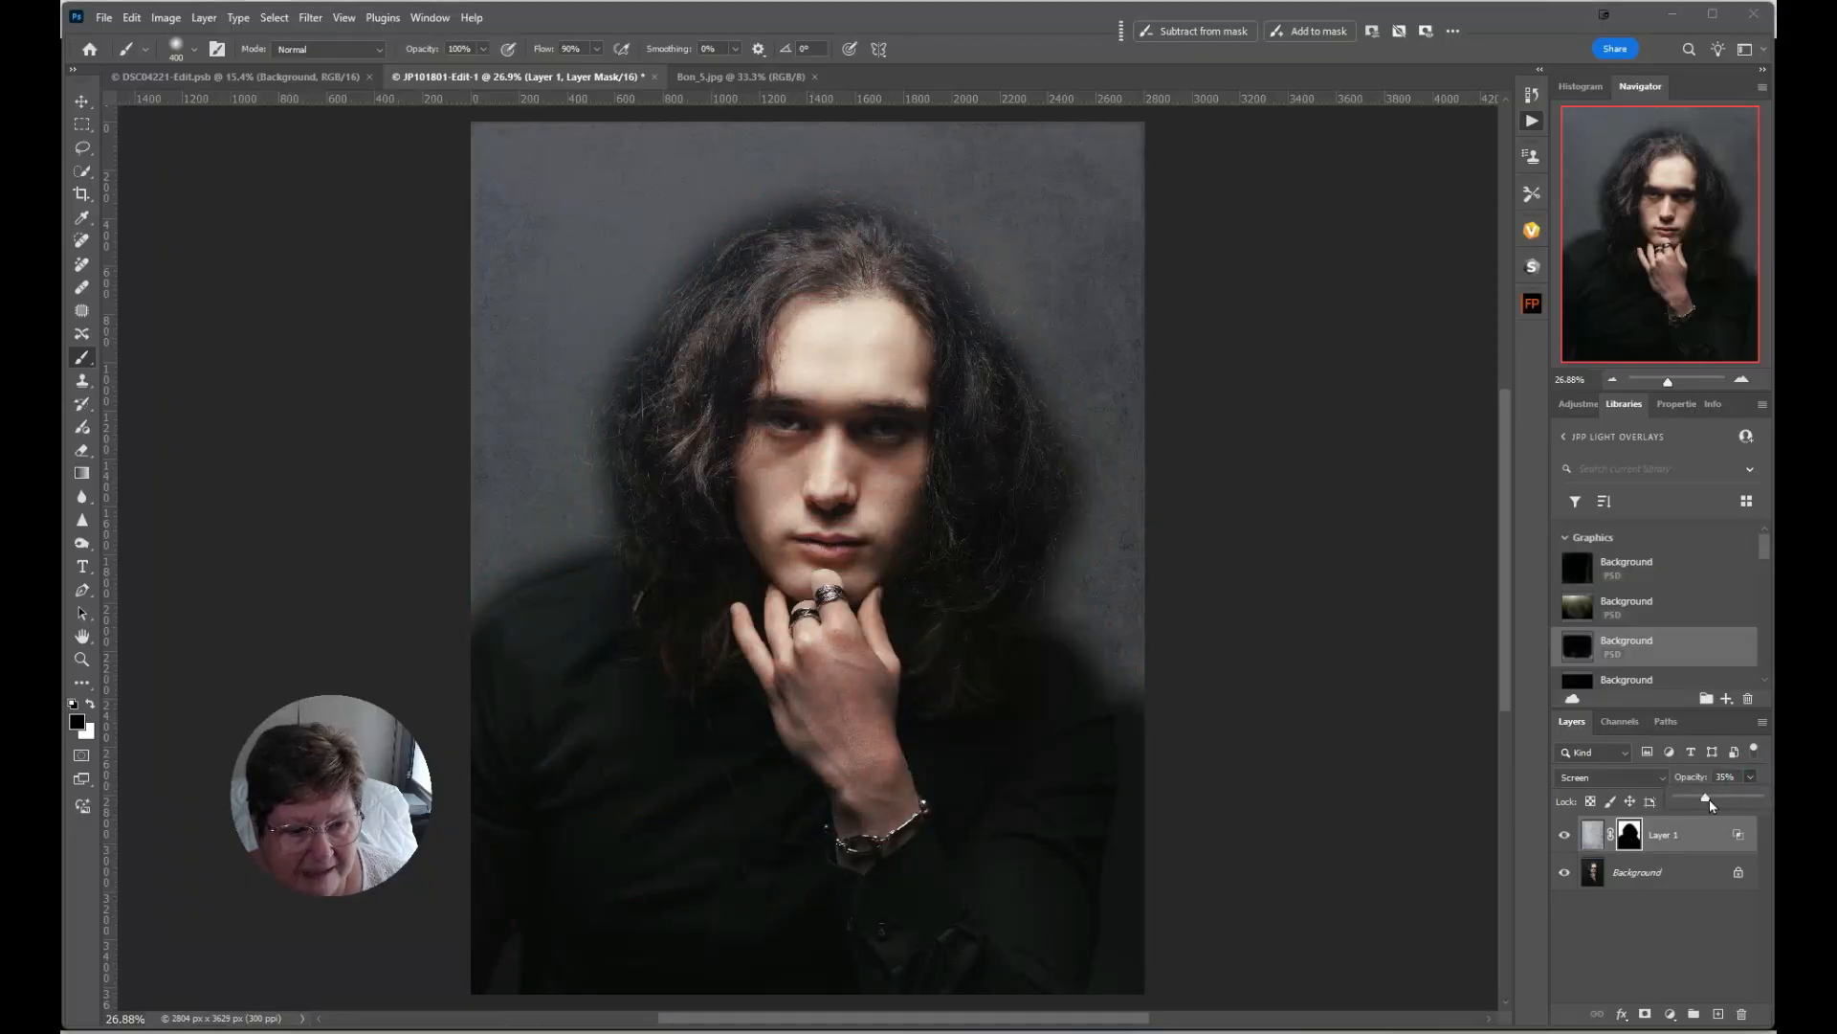
drag(1709, 800, 1687, 804)
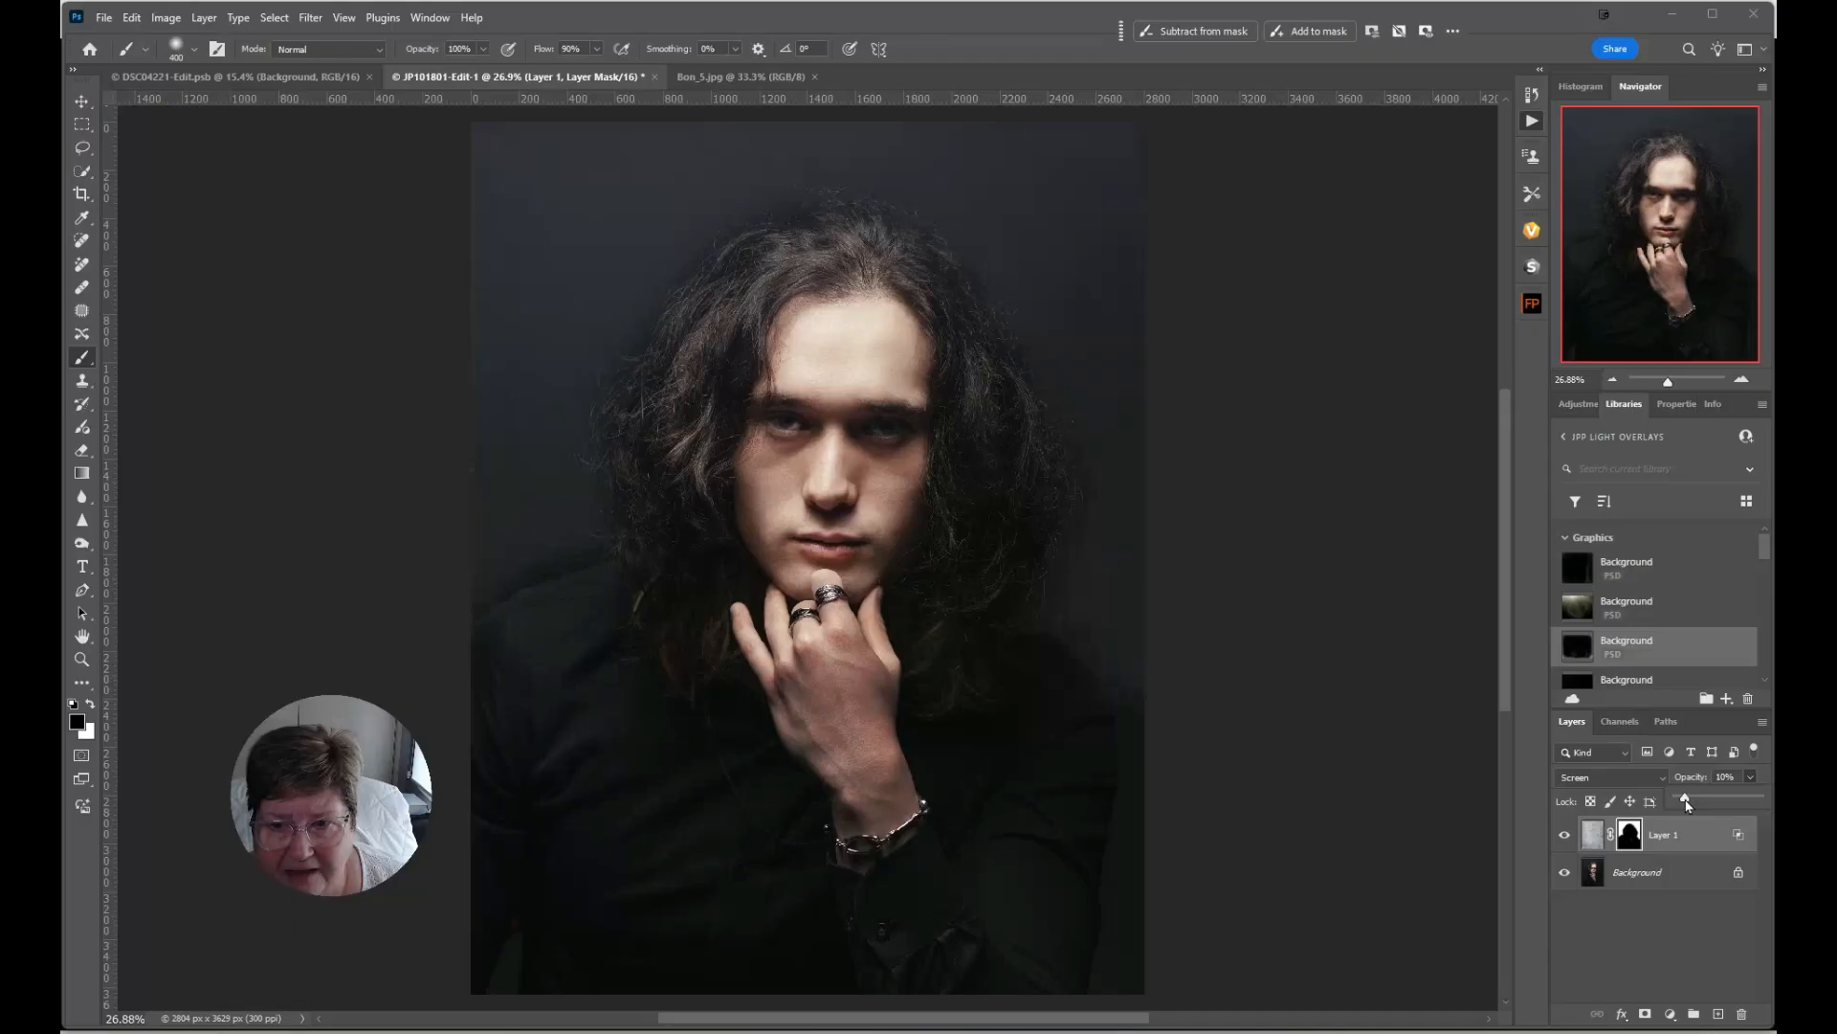
click(1622, 1014)
click(1648, 838)
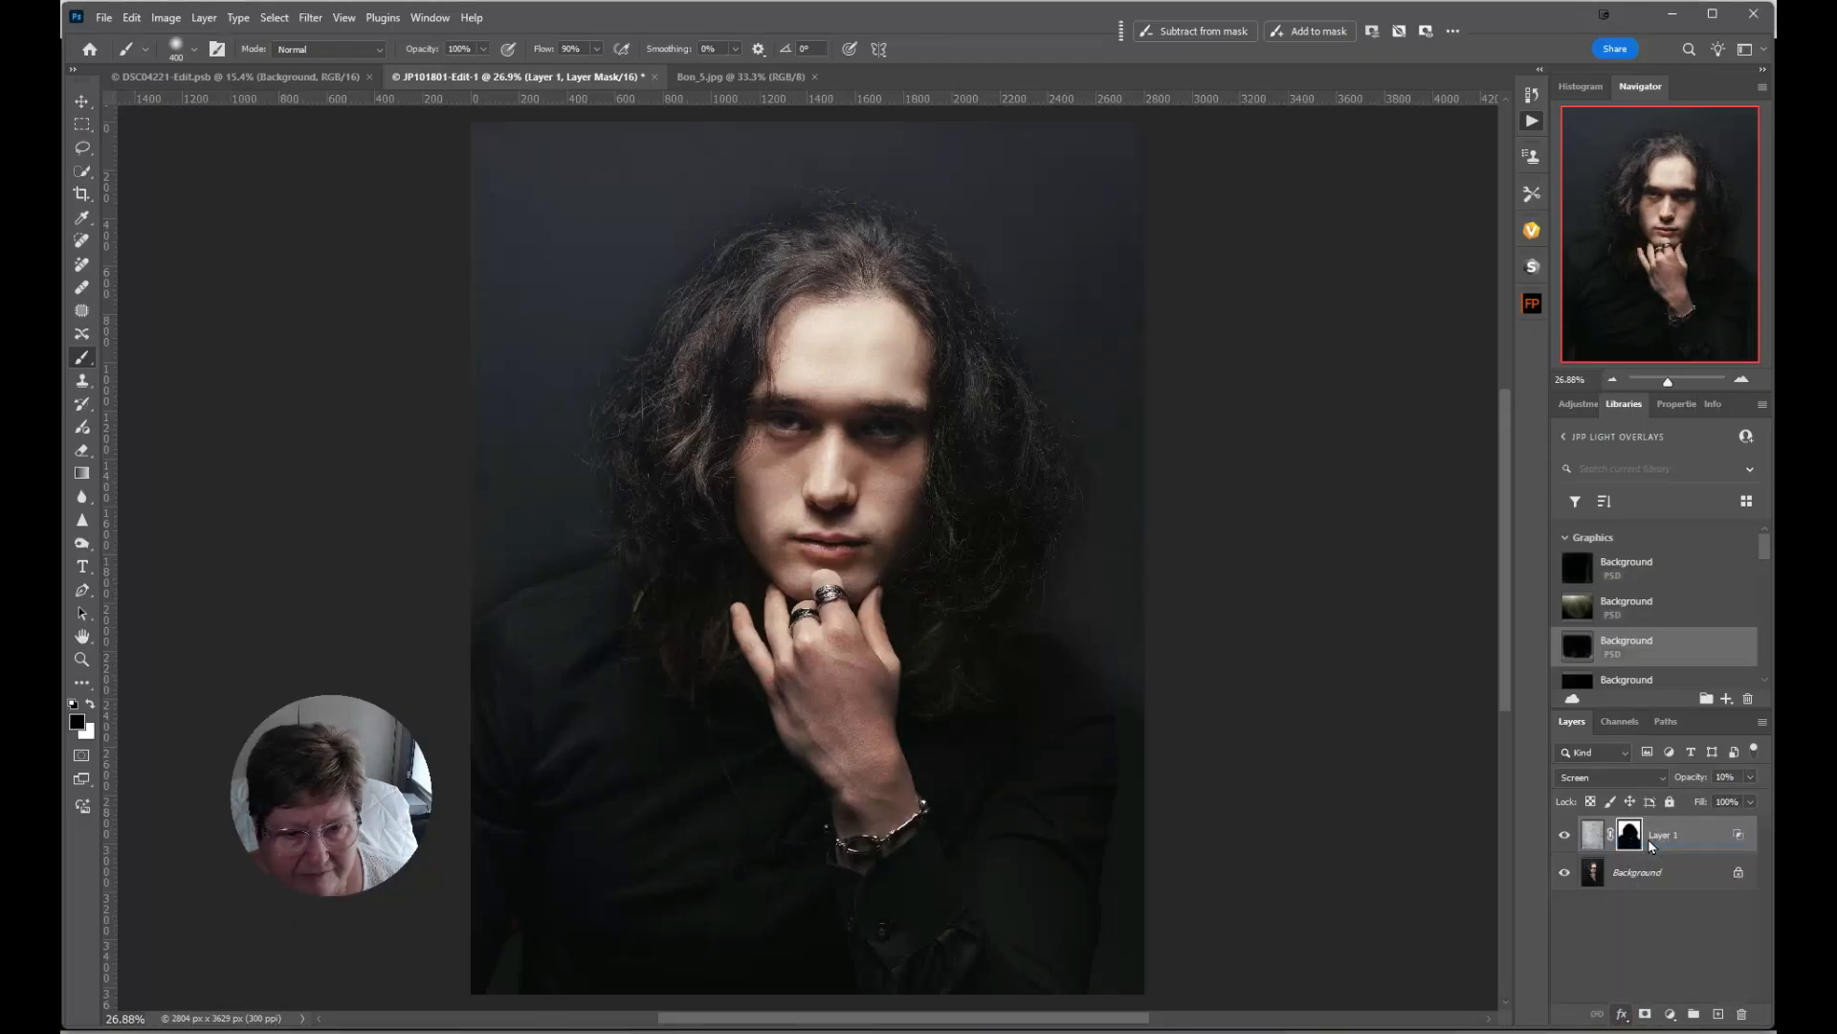
drag(1332, 605, 1370, 605)
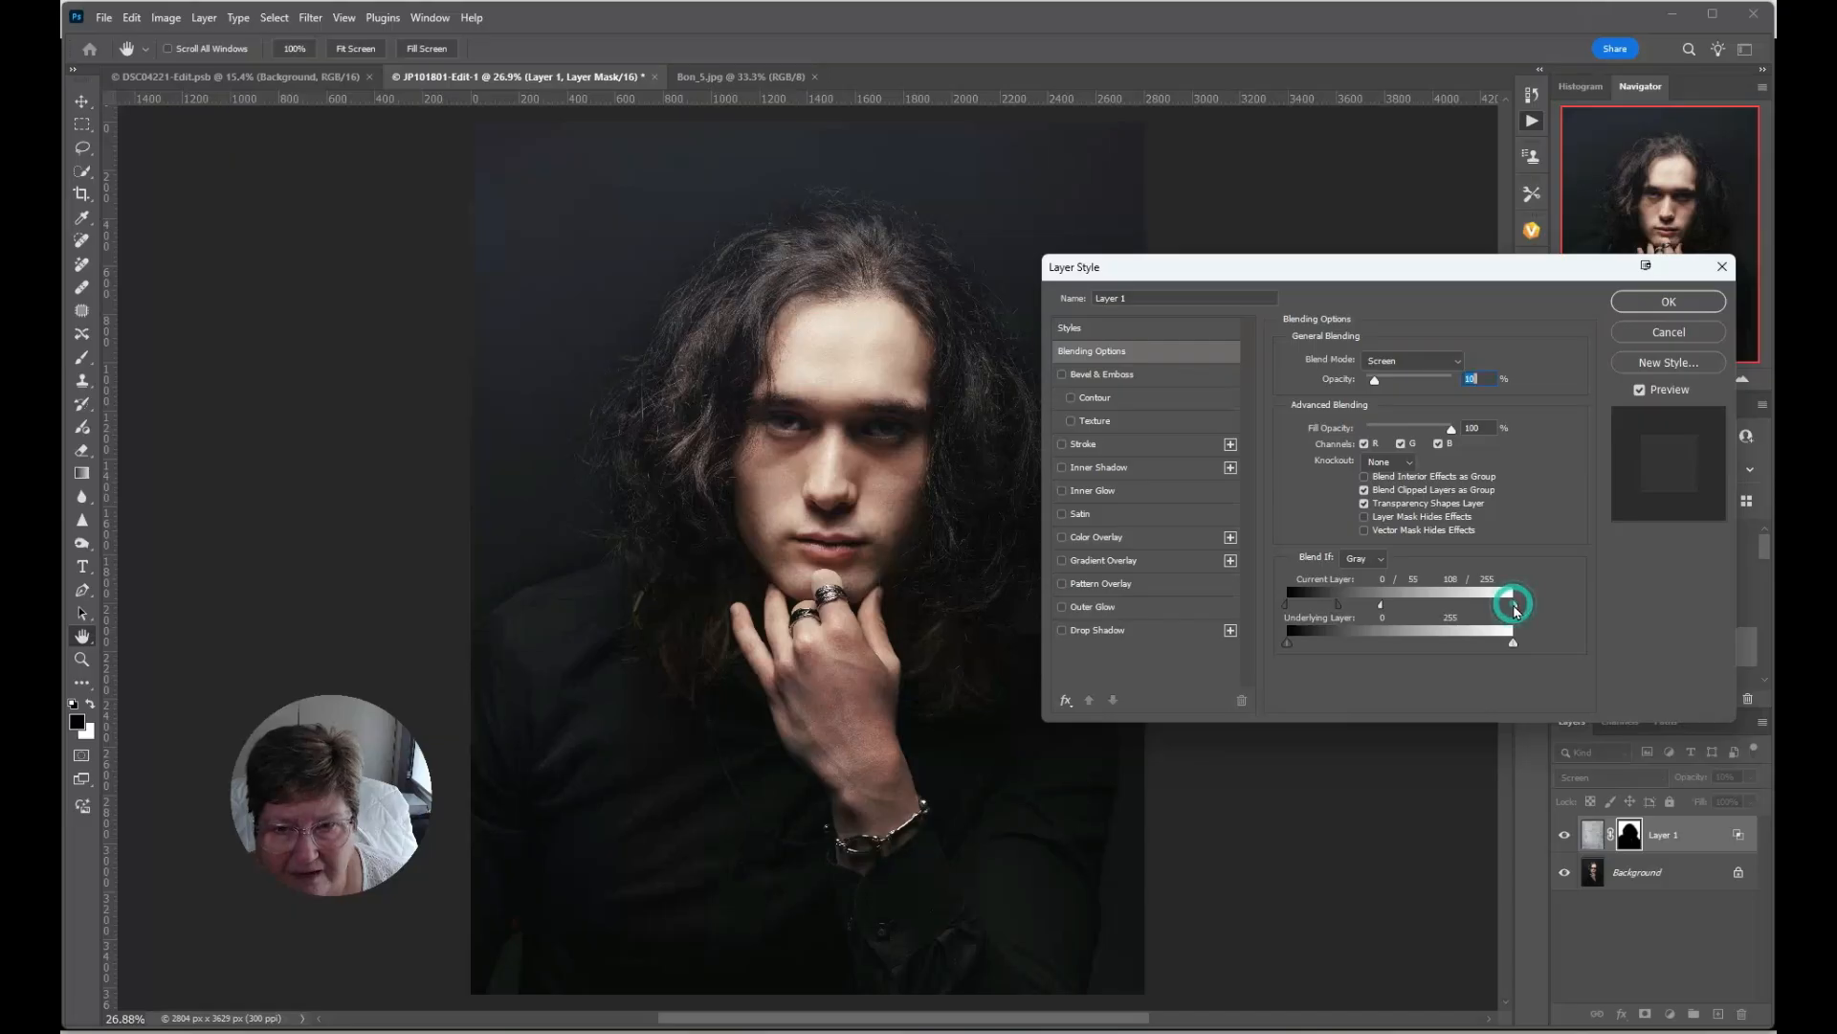
drag(1515, 605, 1425, 605)
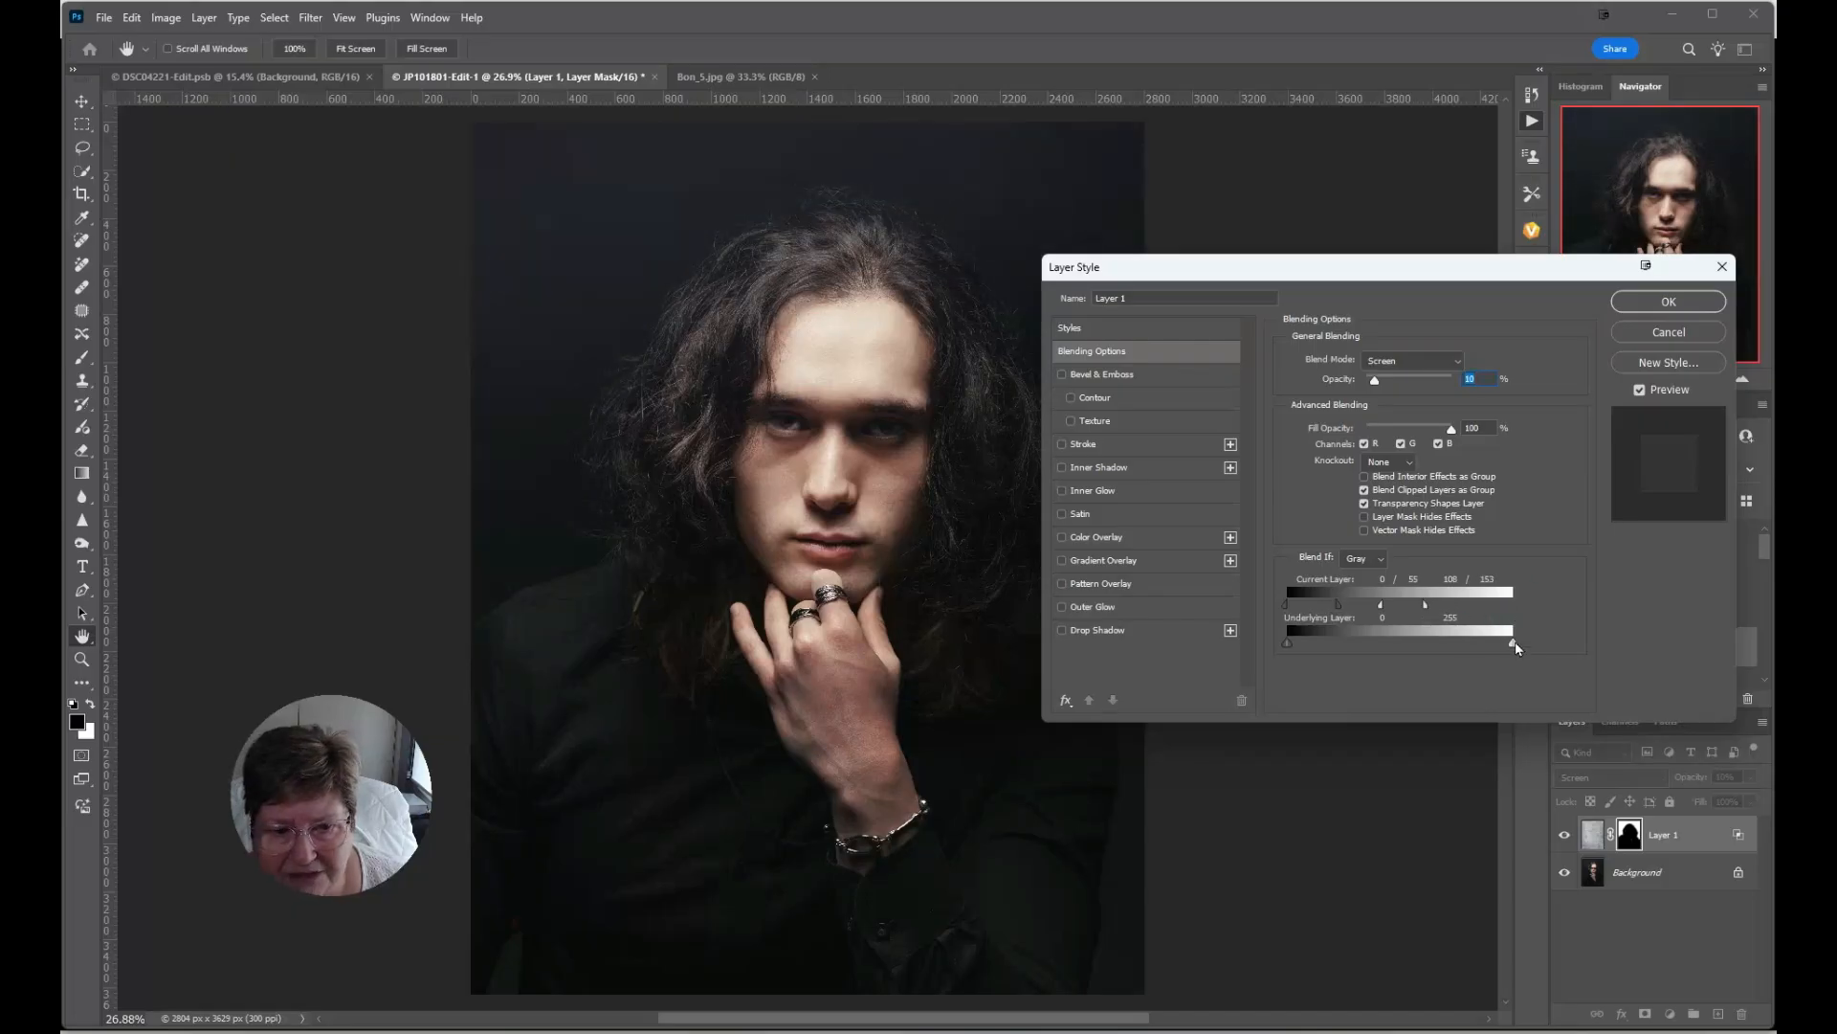
click(1665, 302)
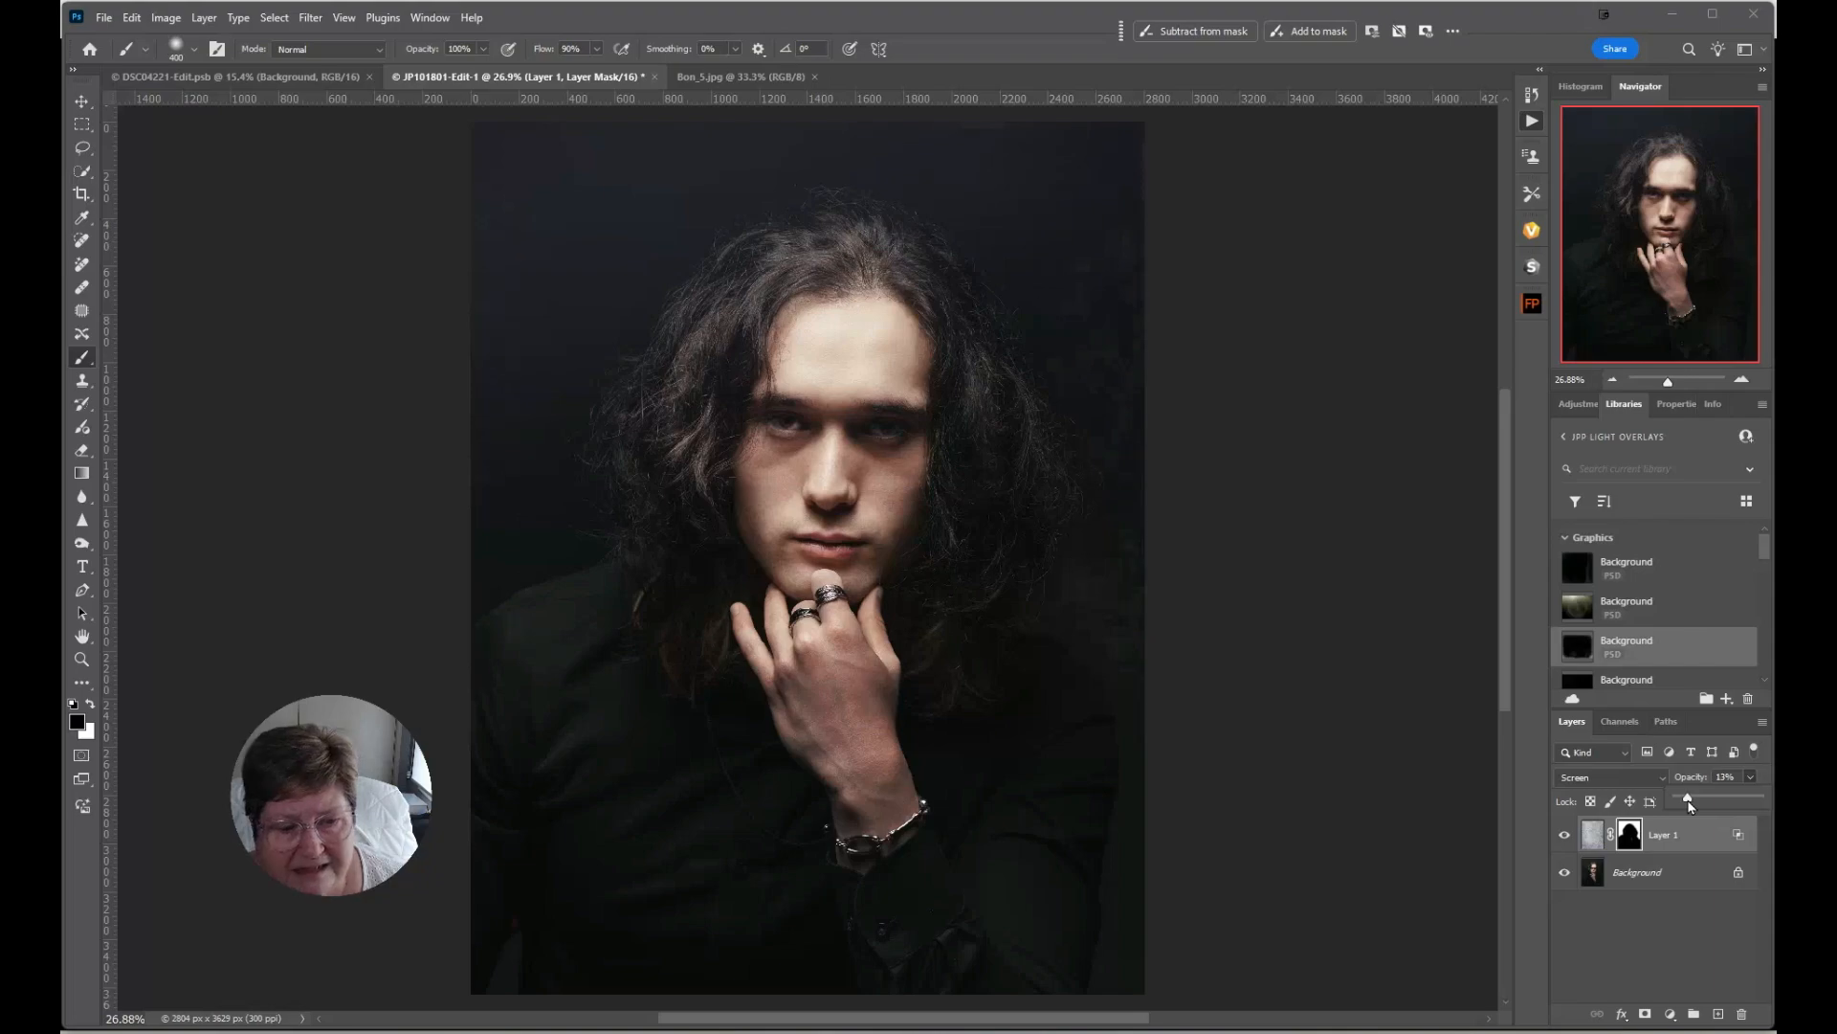